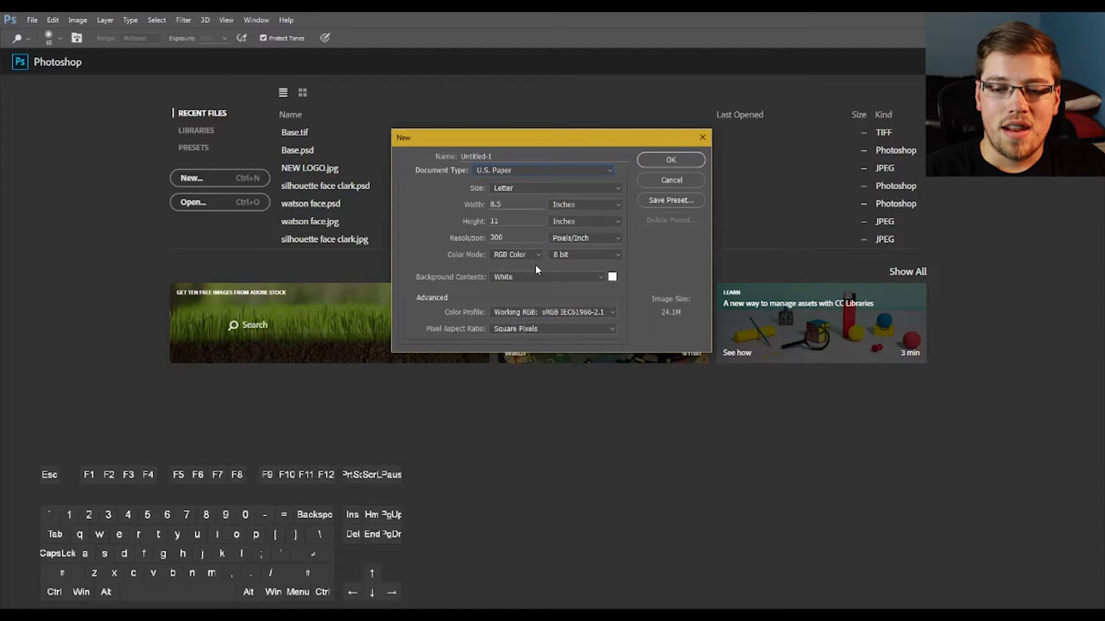
left_click(535, 255)
left_click(538, 259)
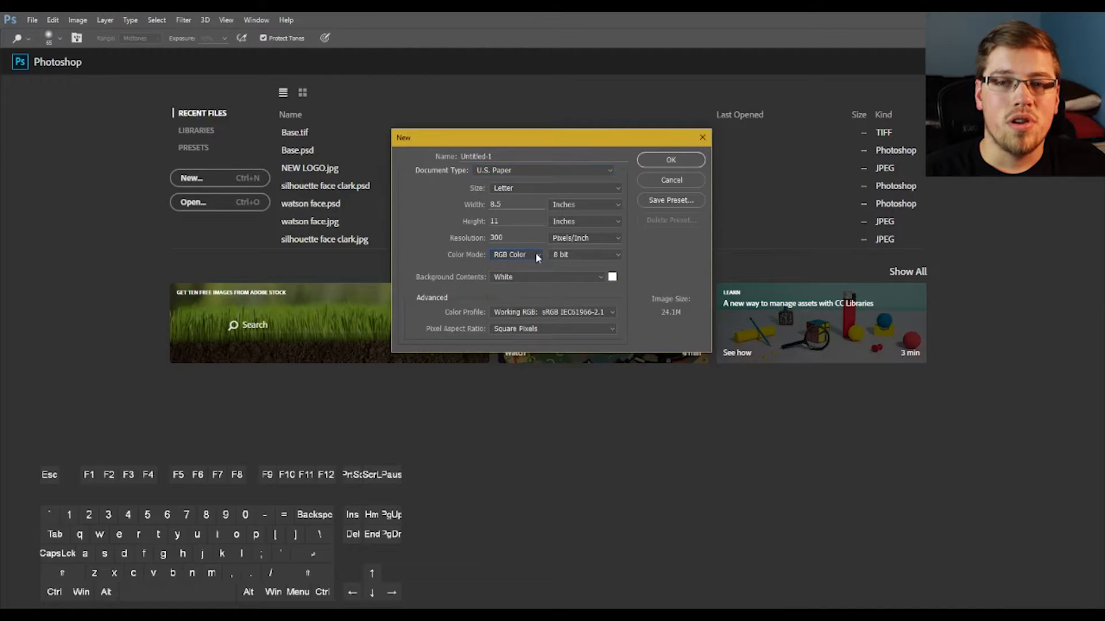
left_click(537, 257)
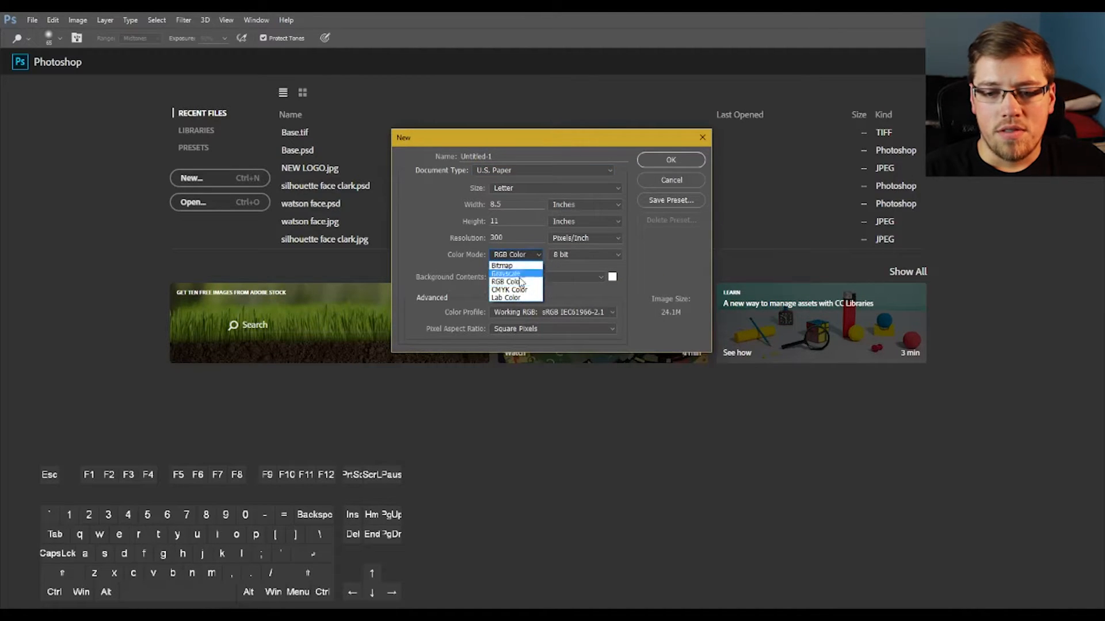
left_click(537, 255)
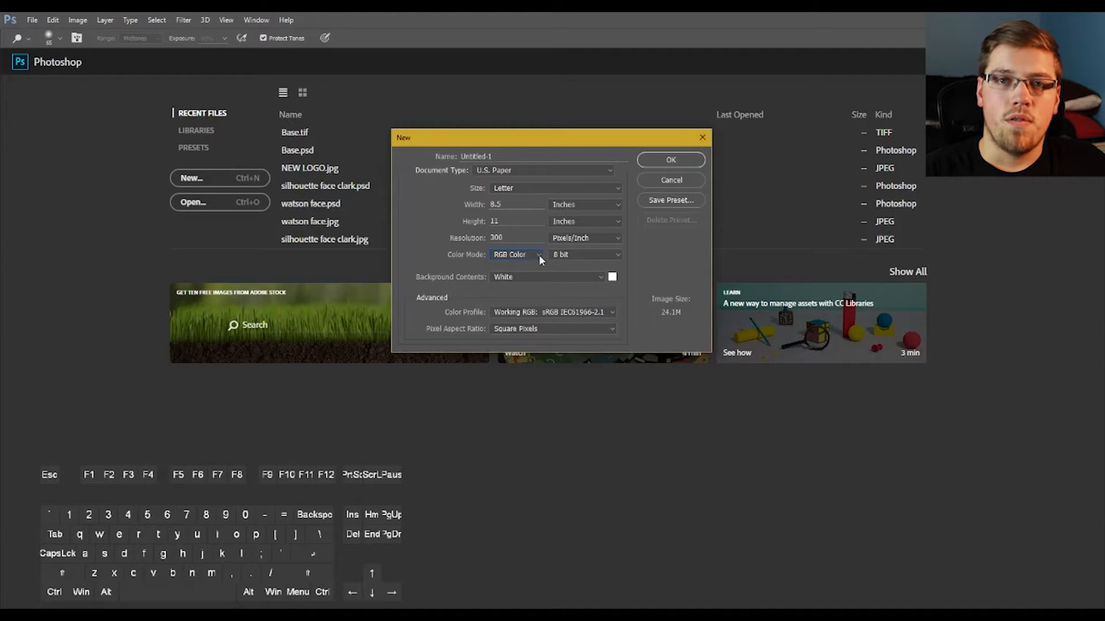
left_click(539, 254)
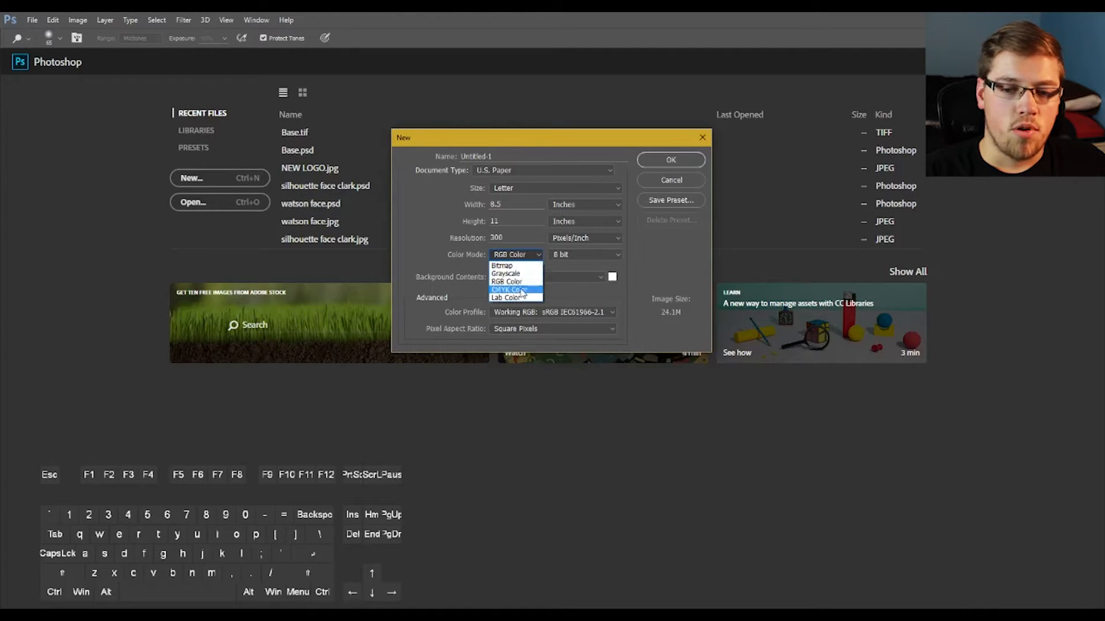
left_click(533, 256)
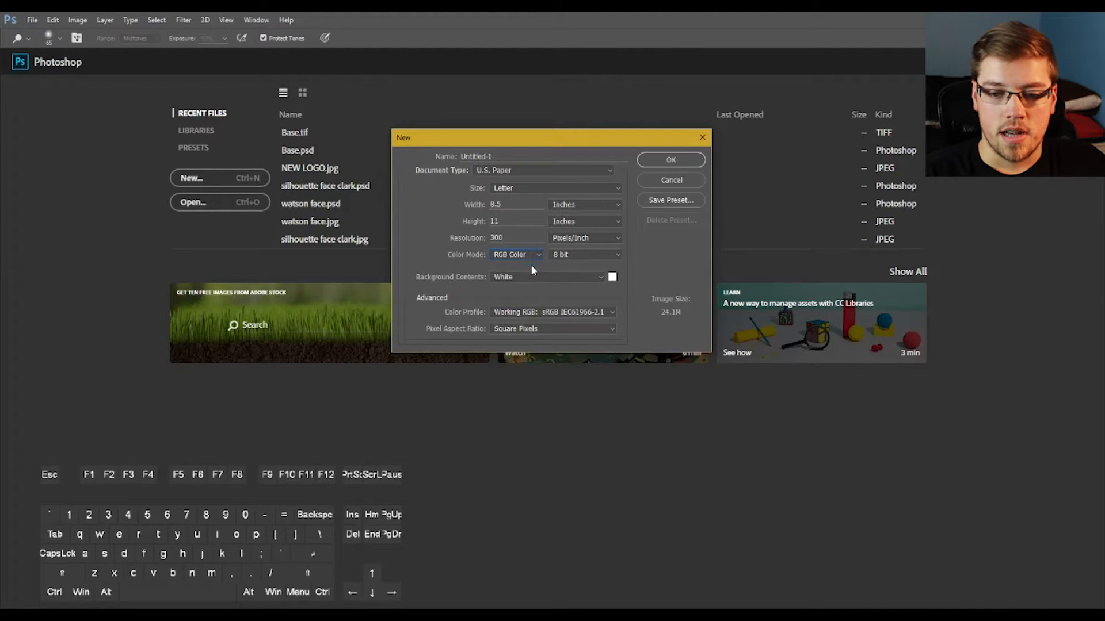
left_click(536, 256)
left_click(537, 255)
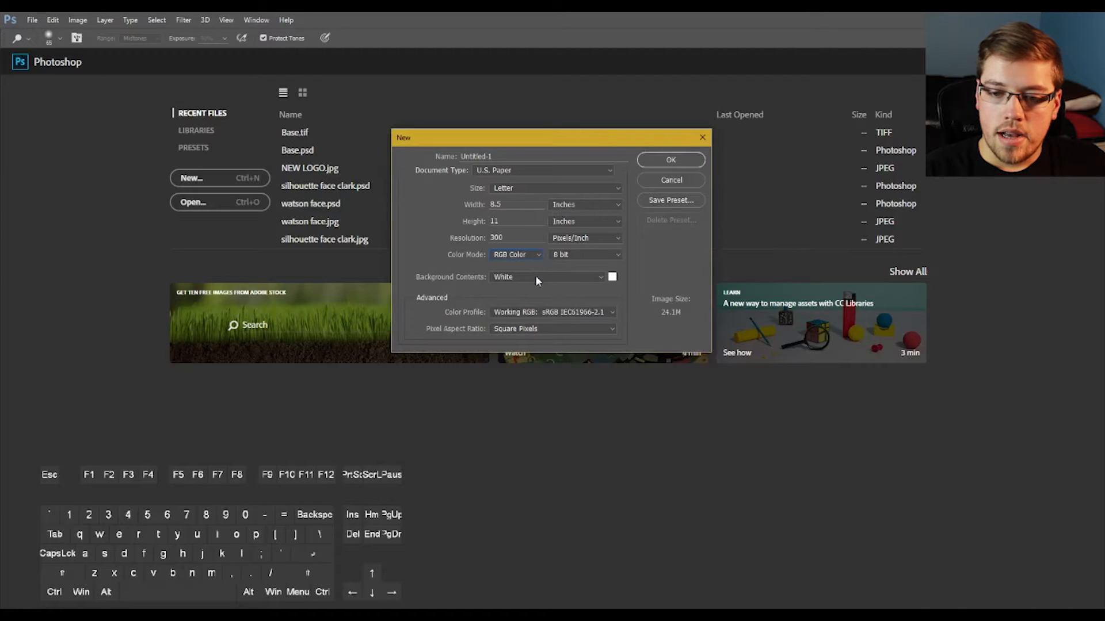
Set the new document's background contents to Transparent, name it "silhouette tut" and create it
left_click(536, 277)
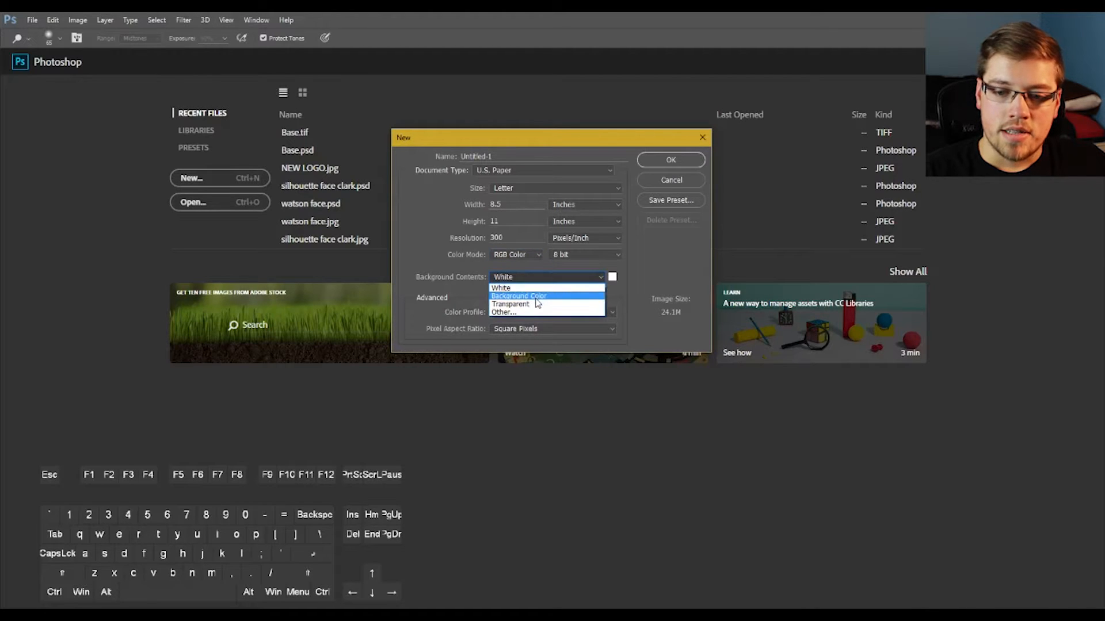
left_click(535, 304)
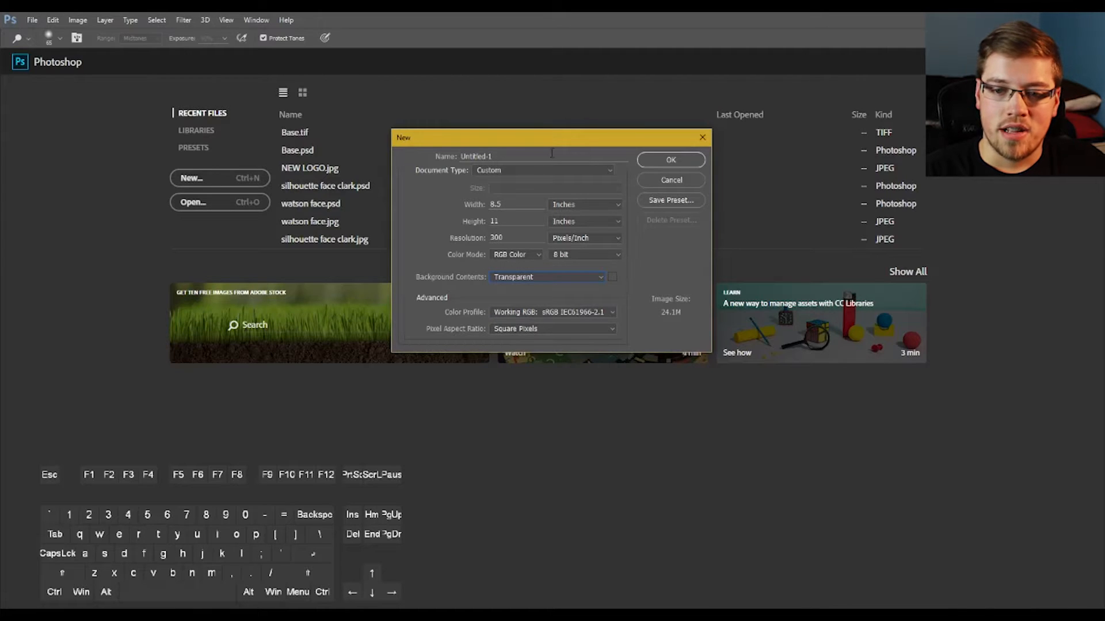
double_click(518, 153)
type("silhouette tut")
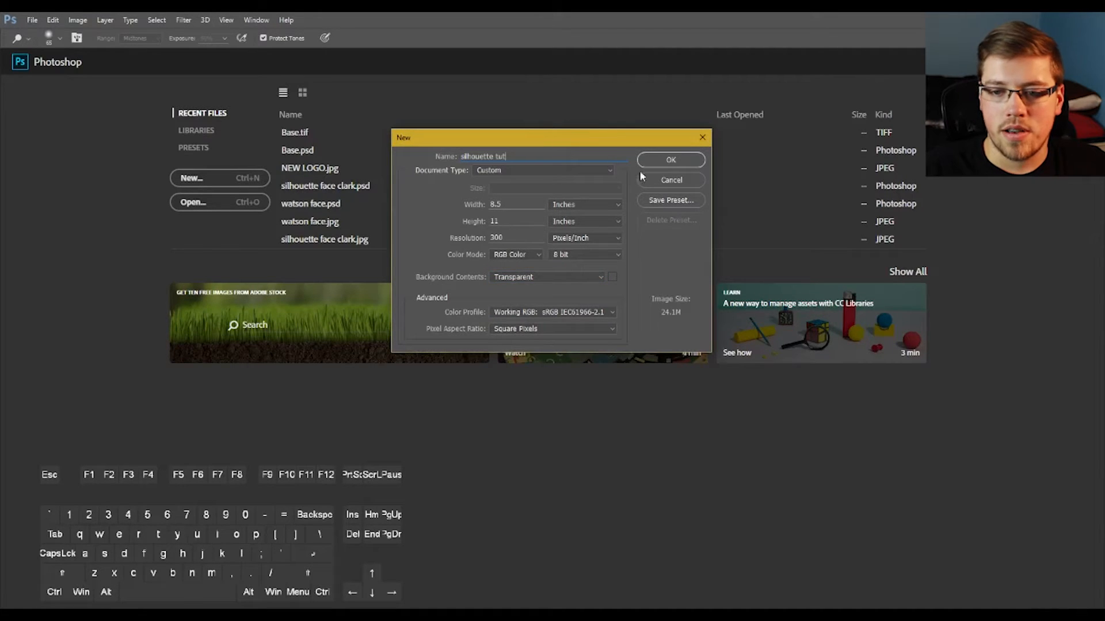
left_click(670, 161)
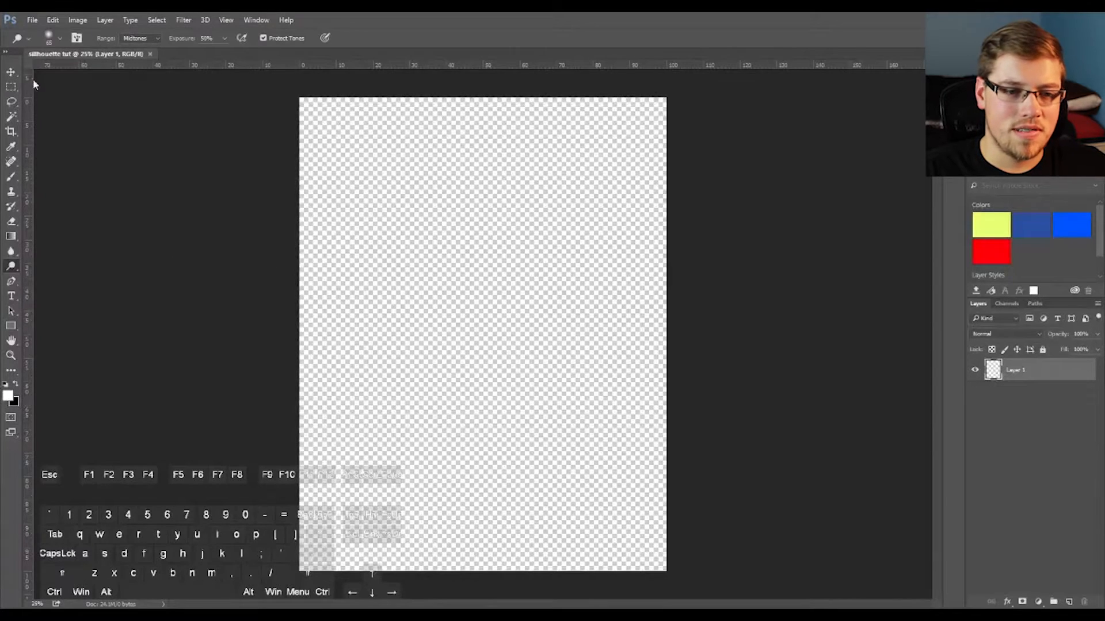
Open the YouTube Icon image from the Social Media Assets folder
left_click(11, 72)
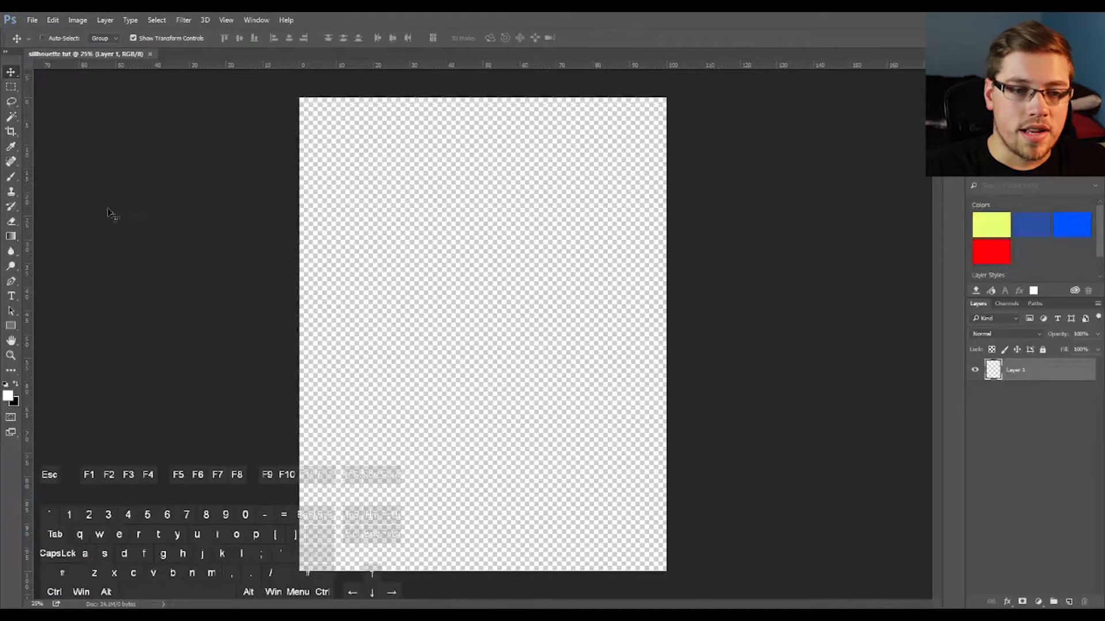
left_click(32, 20)
left_click(44, 43)
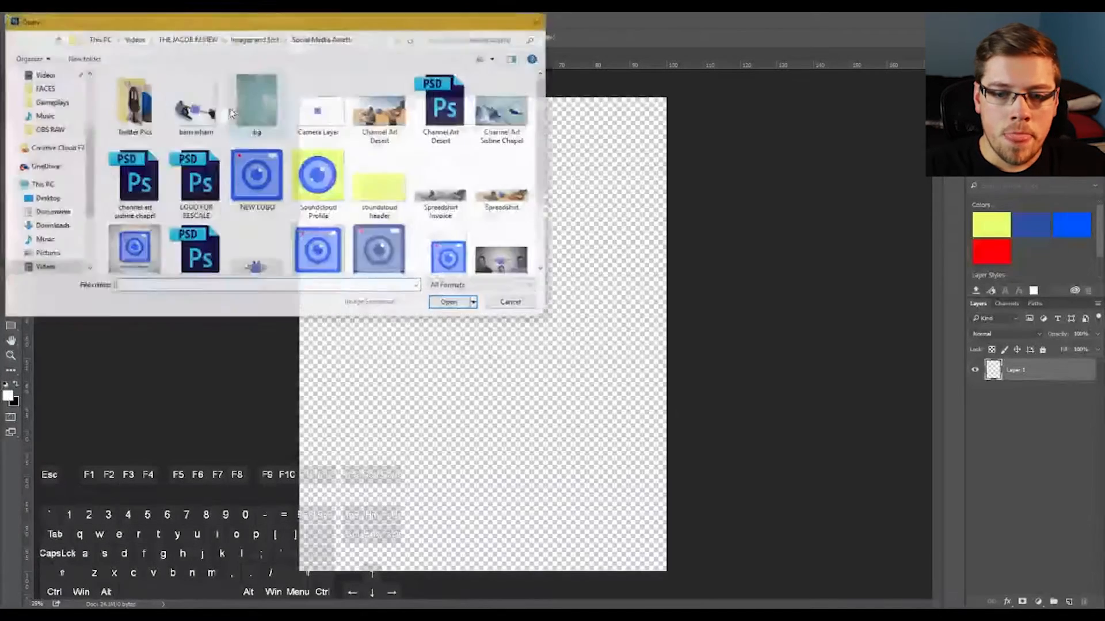
left_click_drag(543, 102, 554, 162)
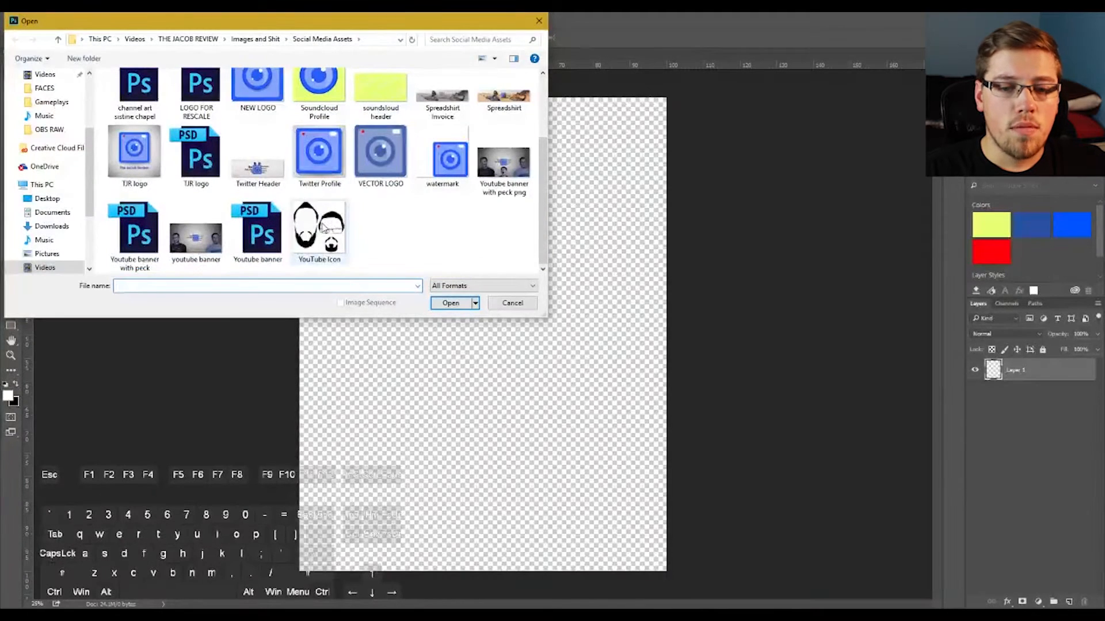
double_click(323, 229)
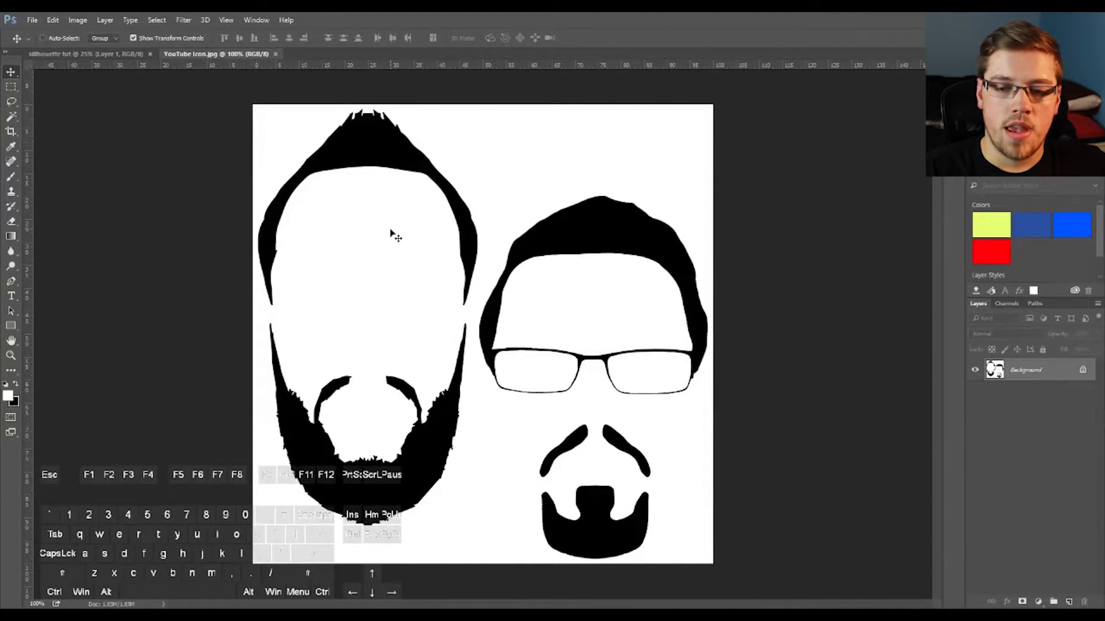
Place the YouTube Icon document first among the open documents and close the blank silhouette tut document
left_click_drag(230, 54, 108, 50)
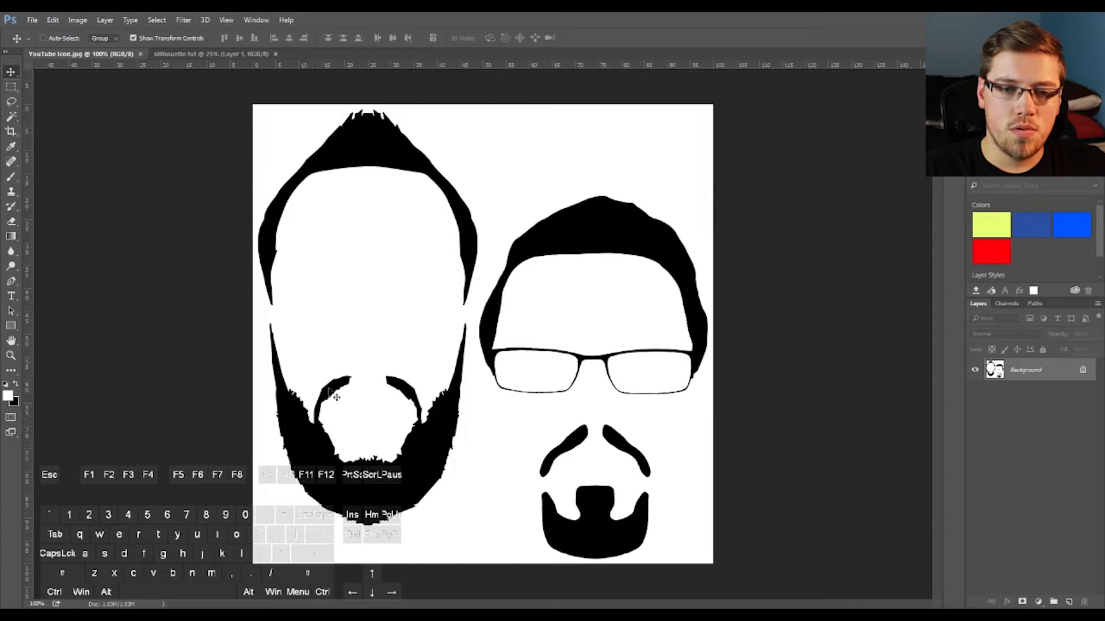
left_click(191, 51)
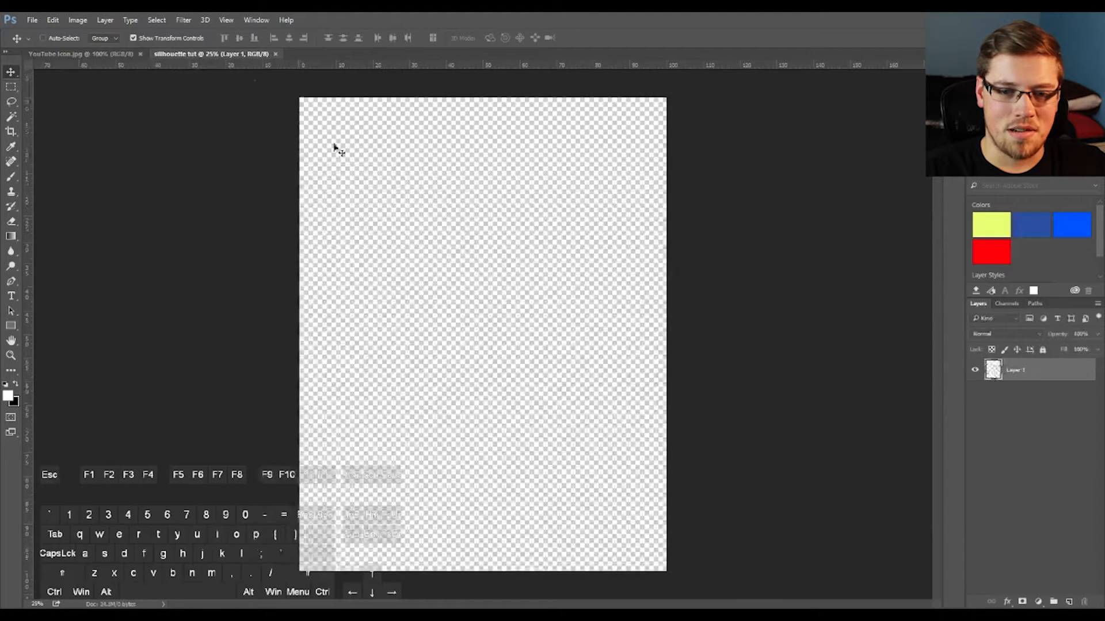
left_click(275, 54)
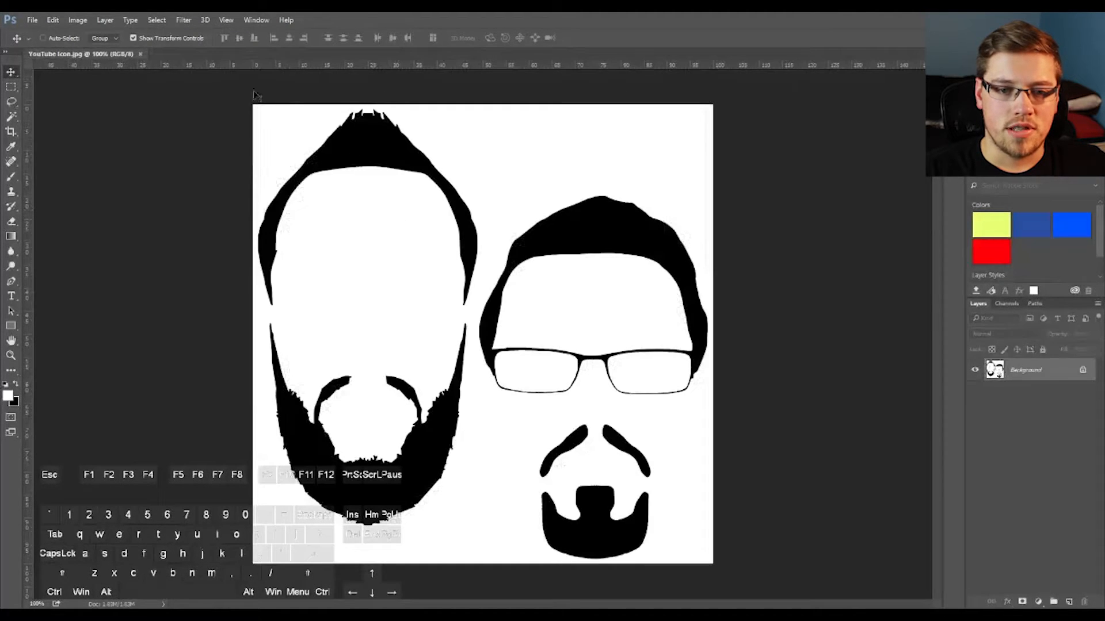
Open the silhouette face clark photo from the FACES folder inside Videos
left_click(33, 20)
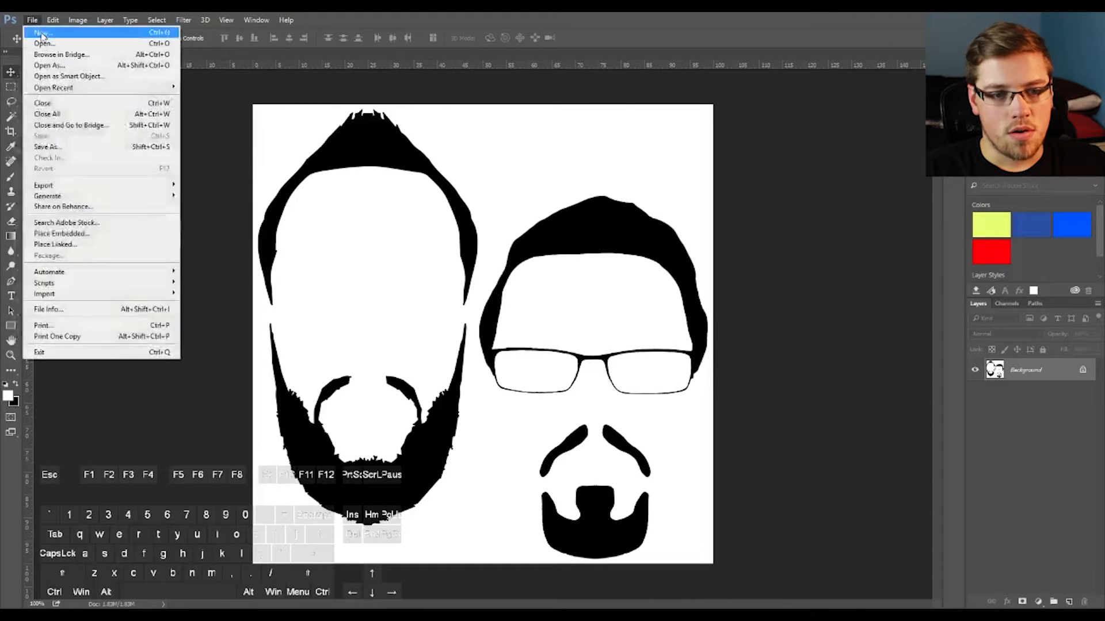
left_click(40, 40)
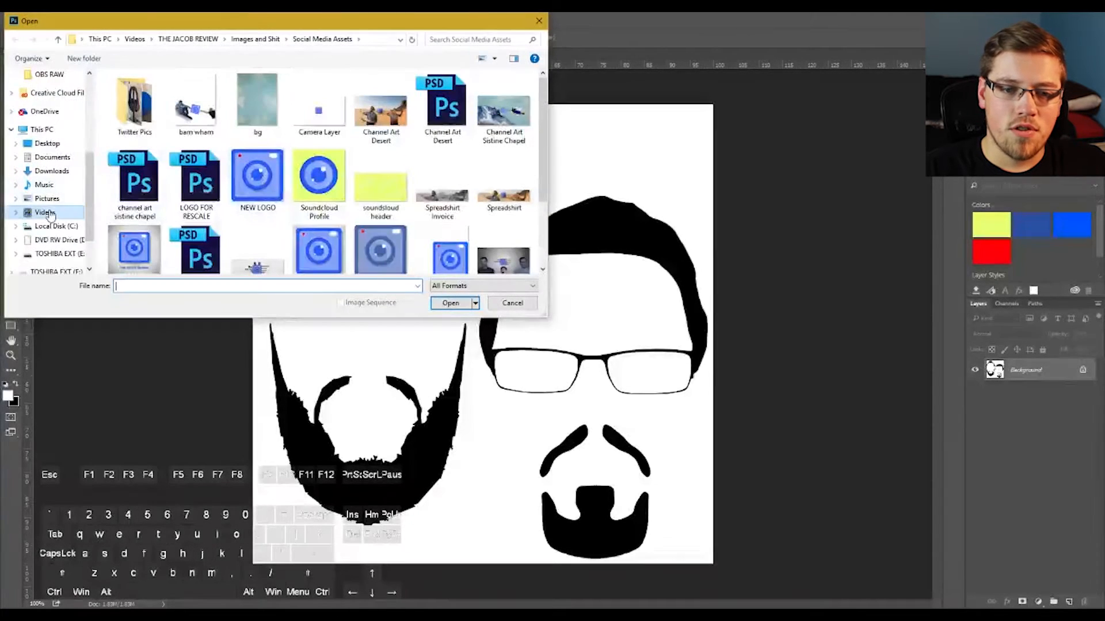
left_click(45, 212)
double_click(203, 115)
double_click(202, 117)
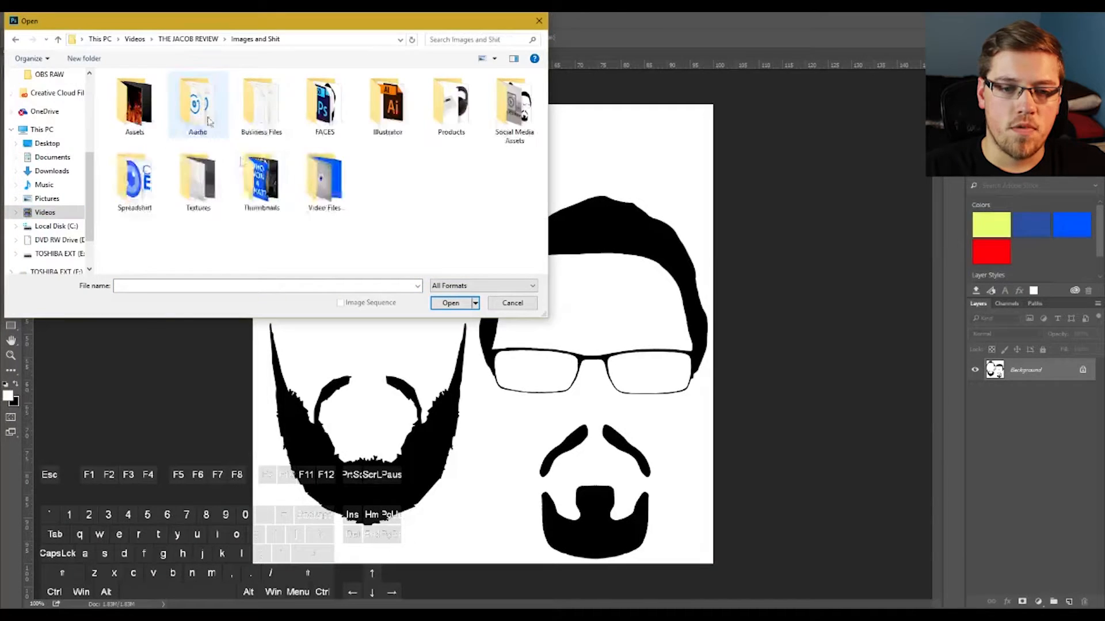
double_click(324, 106)
scroll(331, 169, "down", 5)
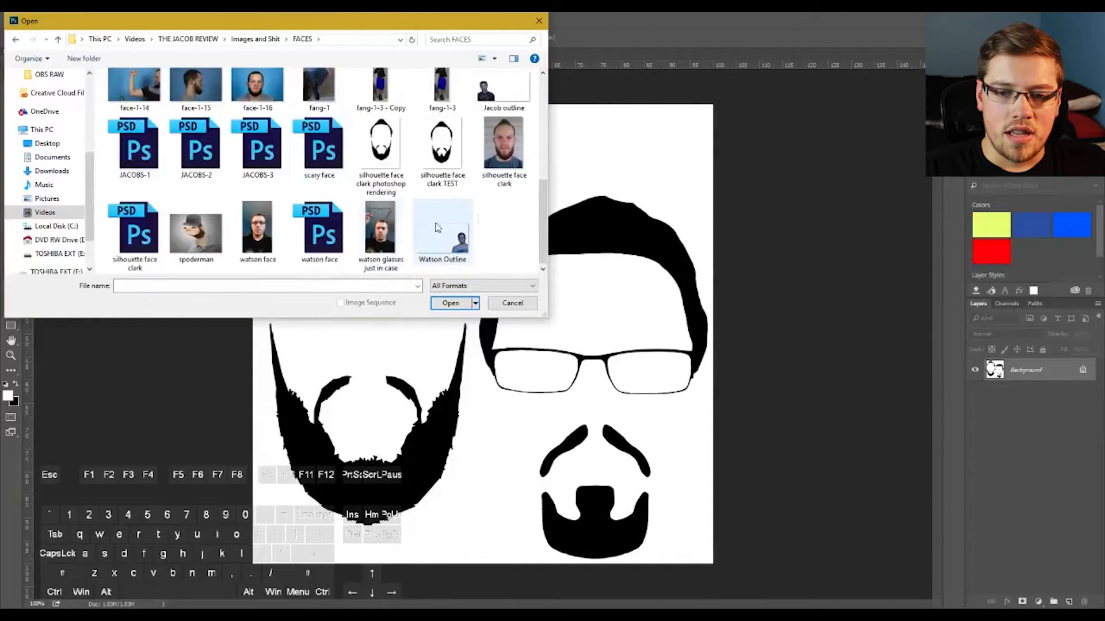
double_click(501, 161)
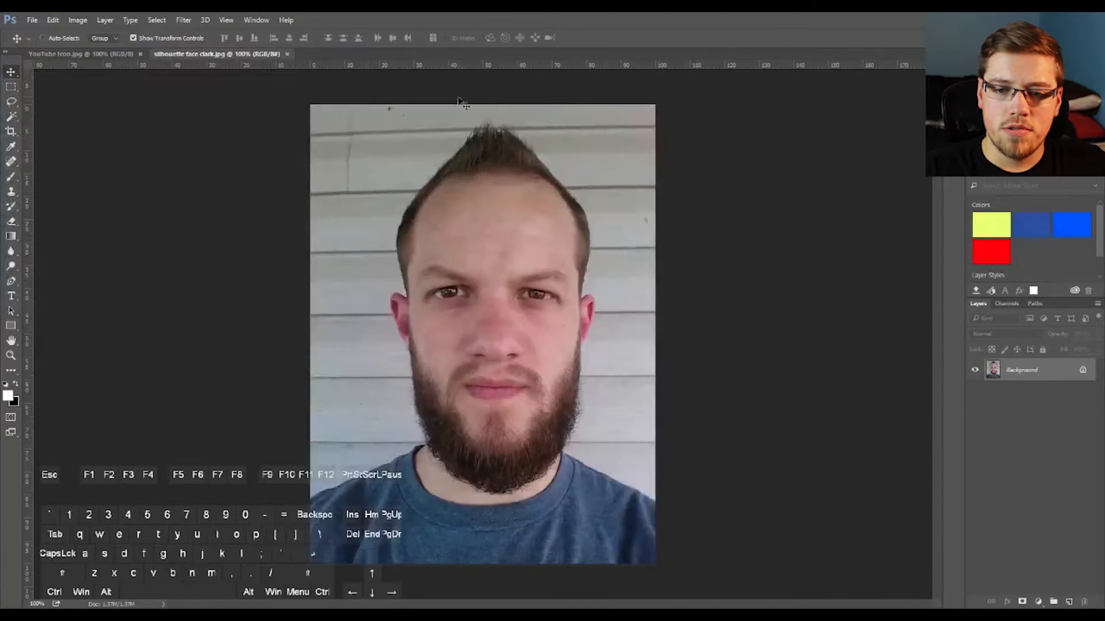
Compare the finished silhouettes in YouTube Icon with the face in the portrait photo
right_click(458, 99)
left_click(412, 236)
left_click(63, 54)
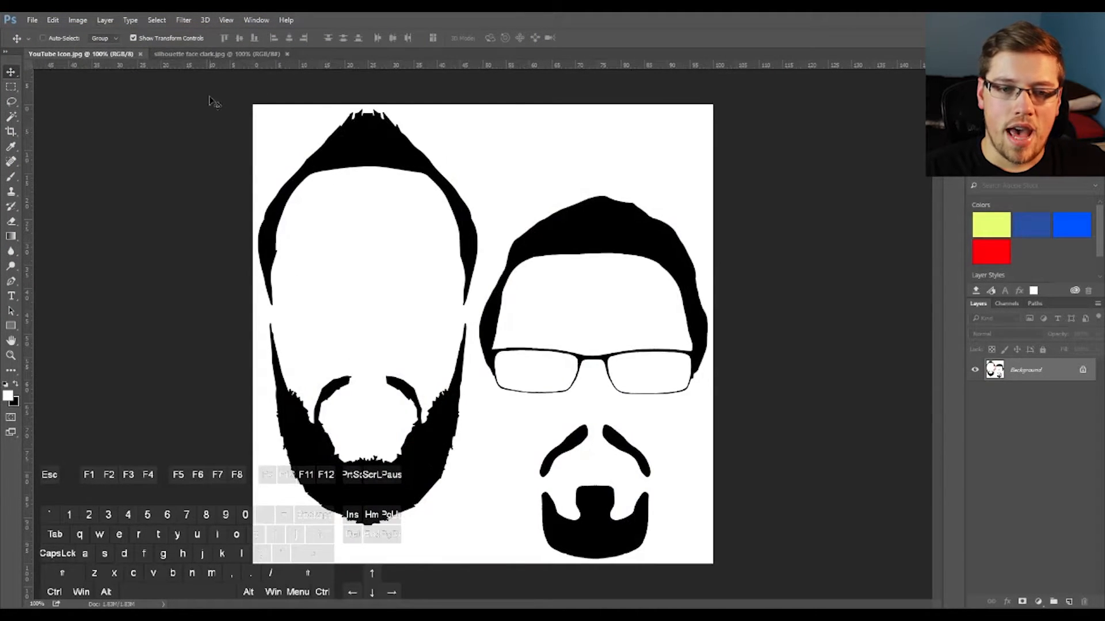
left_click(205, 54)
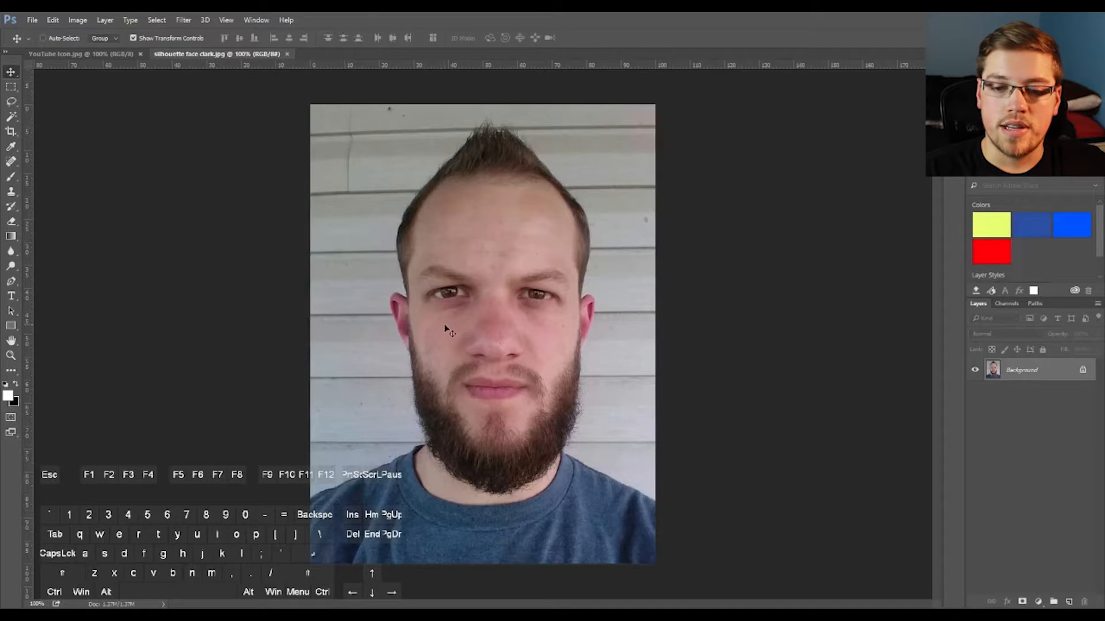
left_click(505, 260)
left_click(548, 244)
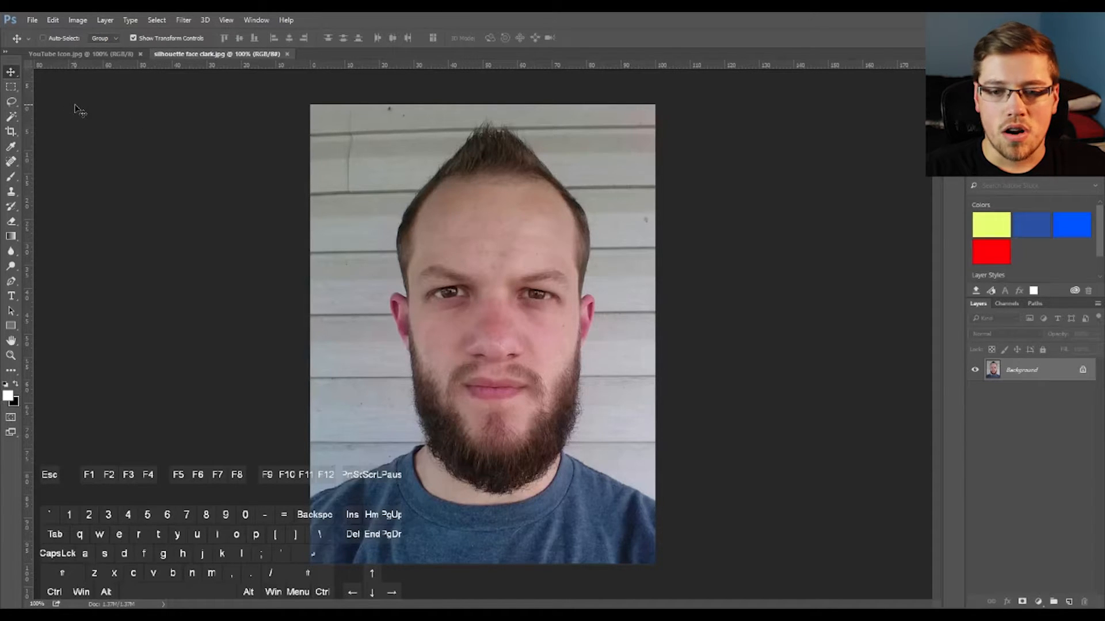
Draw a freehand Lasso selection loosely around the head, ears and beard in the portrait
left_click(12, 103)
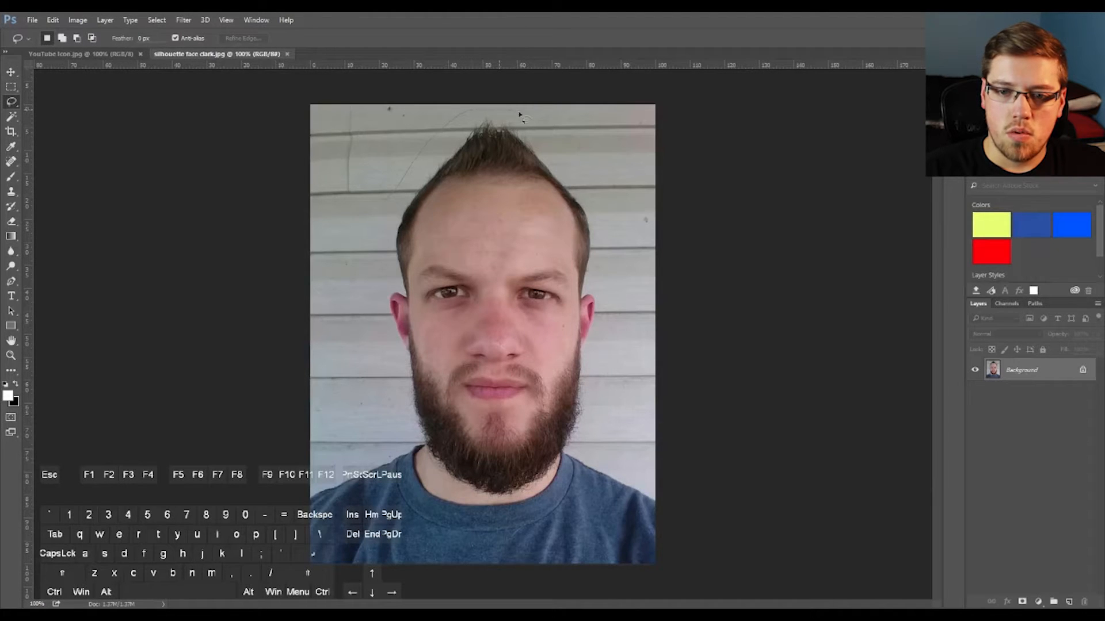
mouse_move(613, 280)
left_mouse_down()
mouse_move(584, 444)
mouse_move(547, 494)
mouse_move(498, 513)
mouse_move(452, 500)
left_mouse_up()
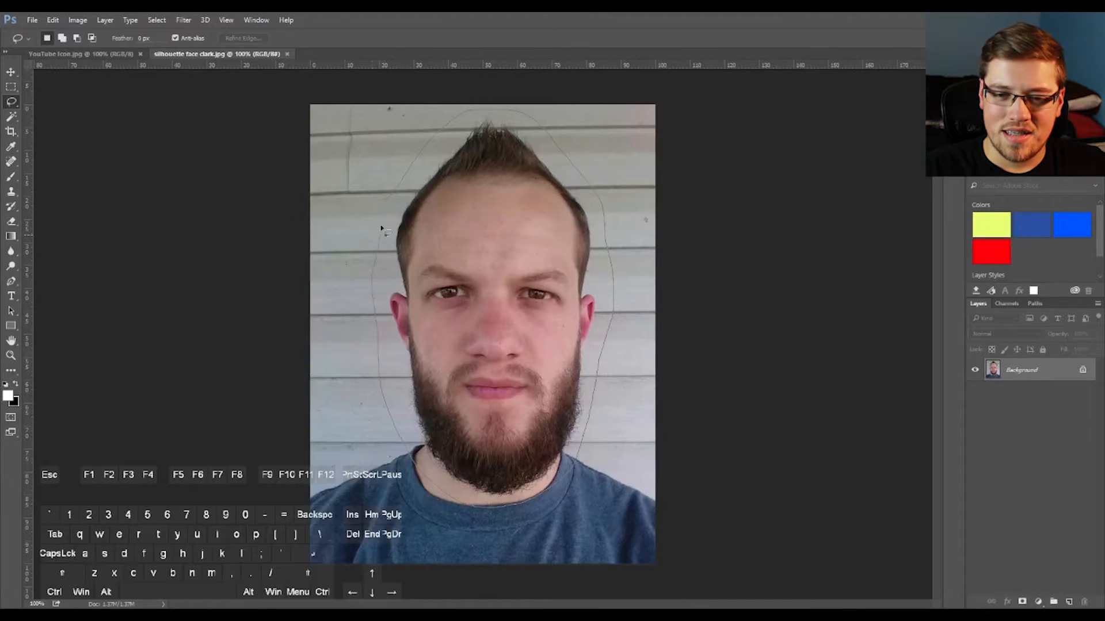
left_click_drag(382, 229, 383, 200)
right_click(425, 202)
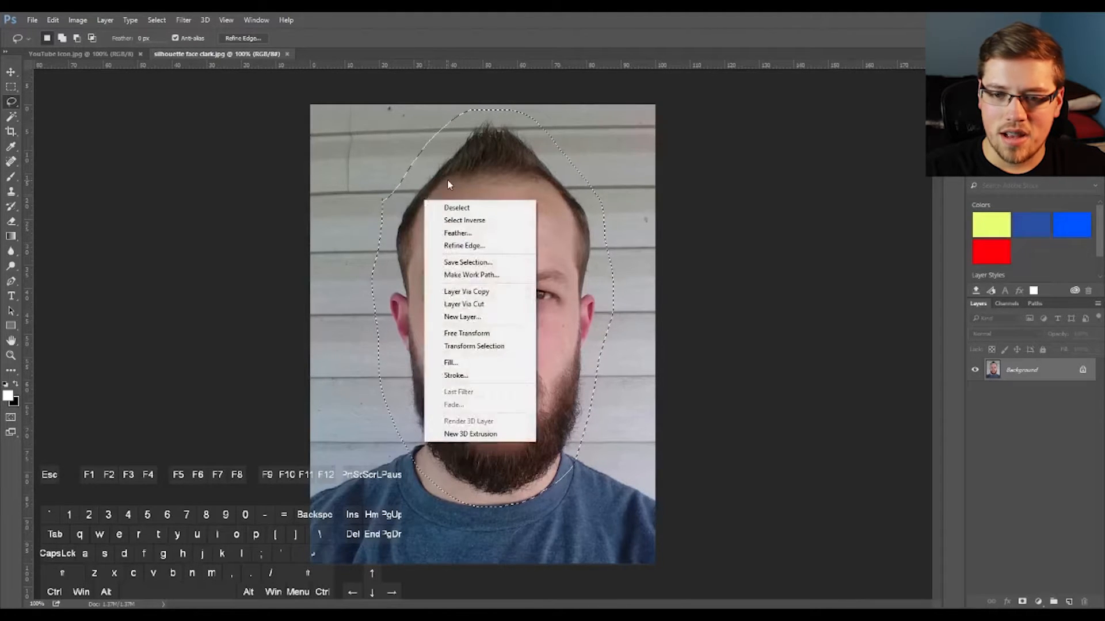
left_click(449, 184)
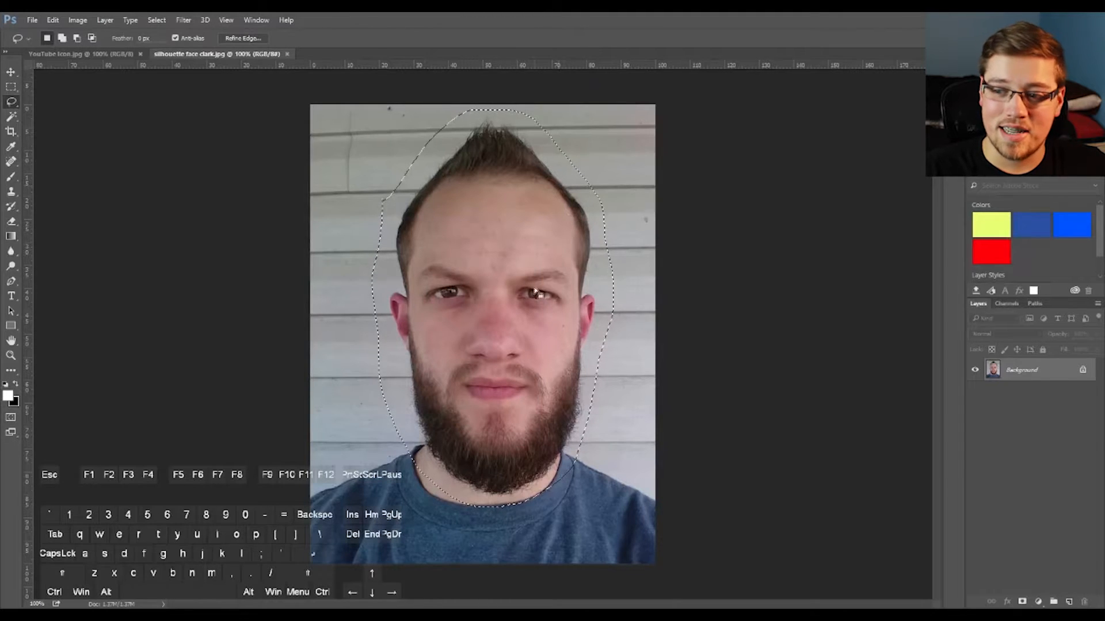
Unlock the photo's background layer and add a new empty layer beneath it
left_click(1083, 372)
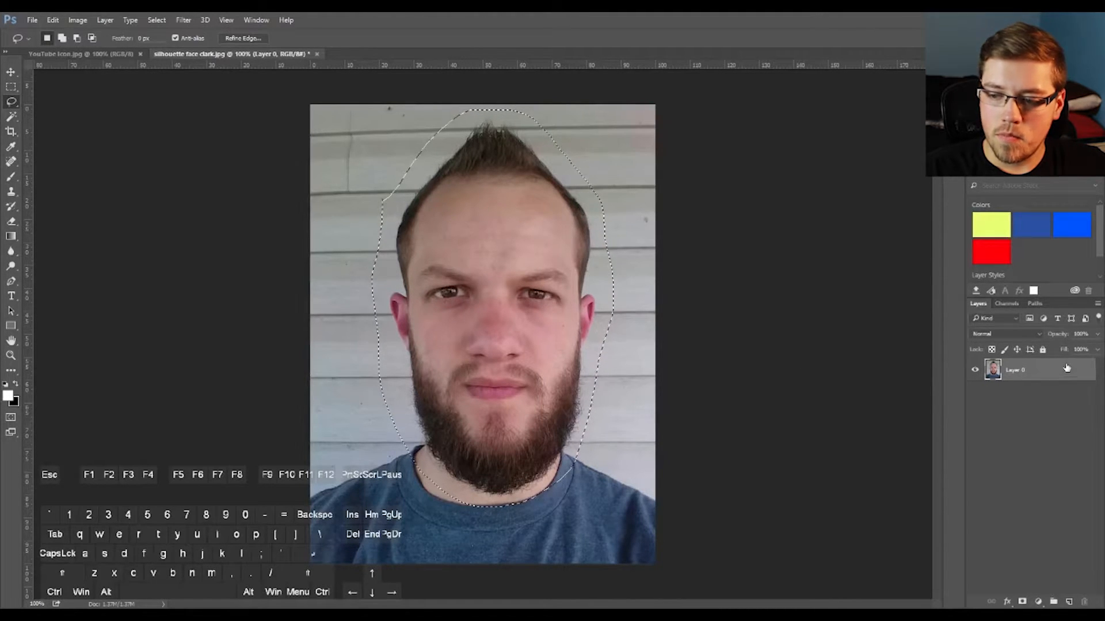
left_click(1069, 602)
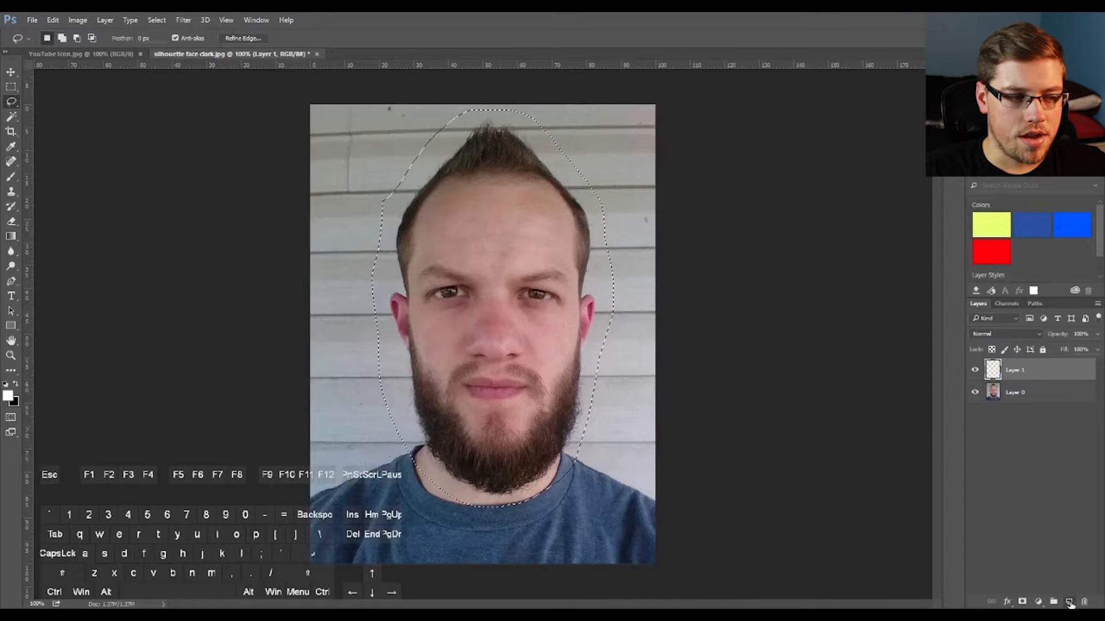
left_click_drag(1019, 371, 1032, 406)
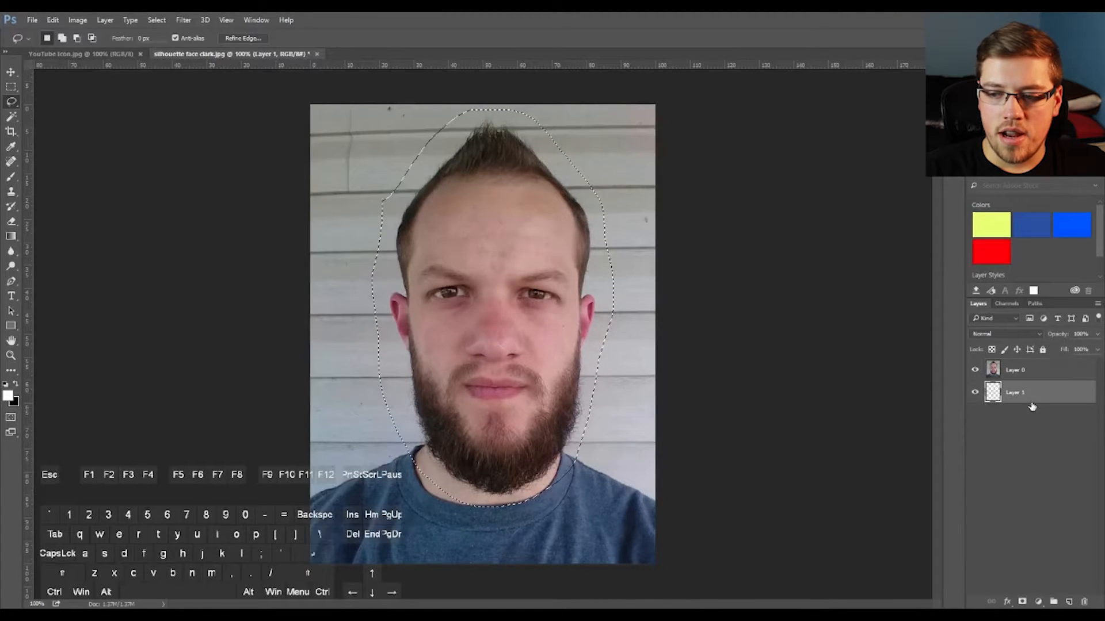
Rename the photo layer "Head" and the empty layer below it "BG"
double_click(1014, 371)
type("Head")
key("Return")
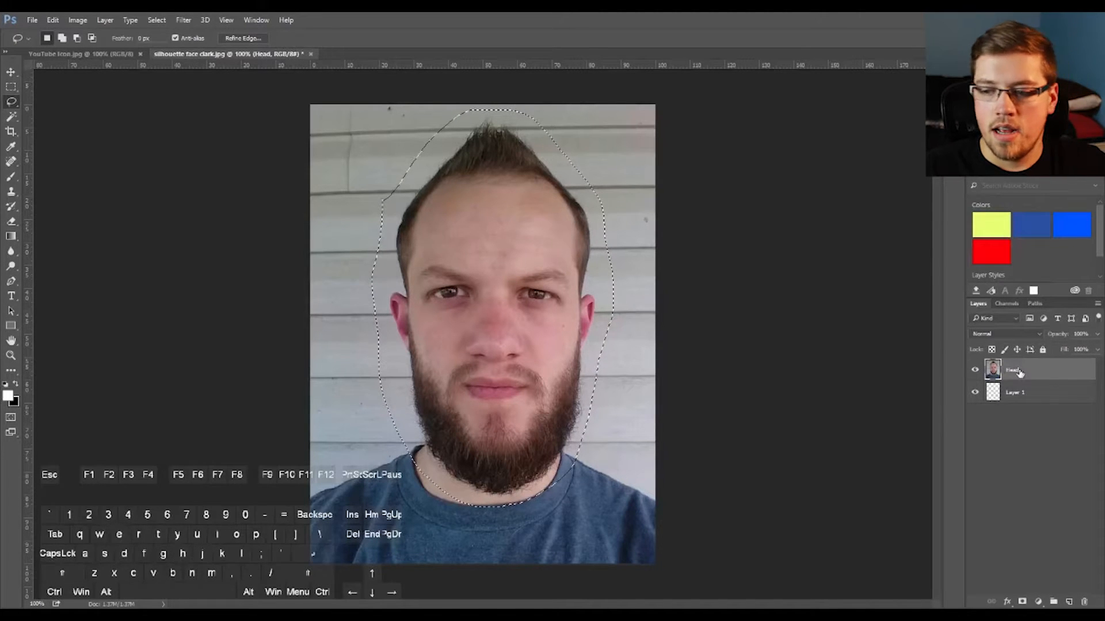
double_click(1020, 391)
type("BG")
key("Return")
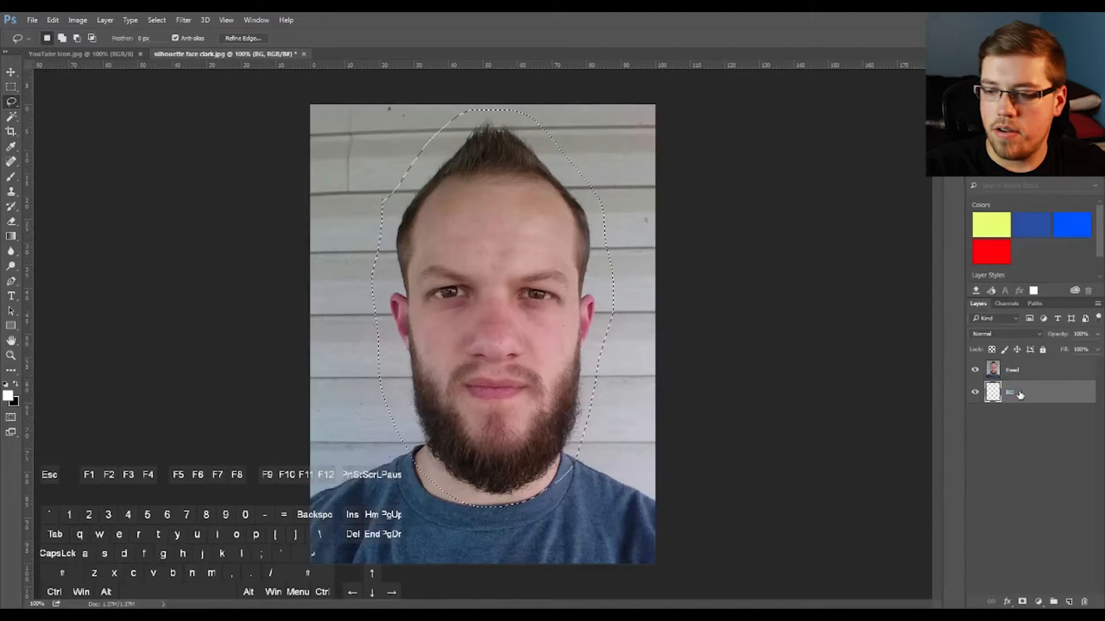
Clear the lasso selection around the head and make the Head layer active
left_click(533, 212)
left_click(1040, 377)
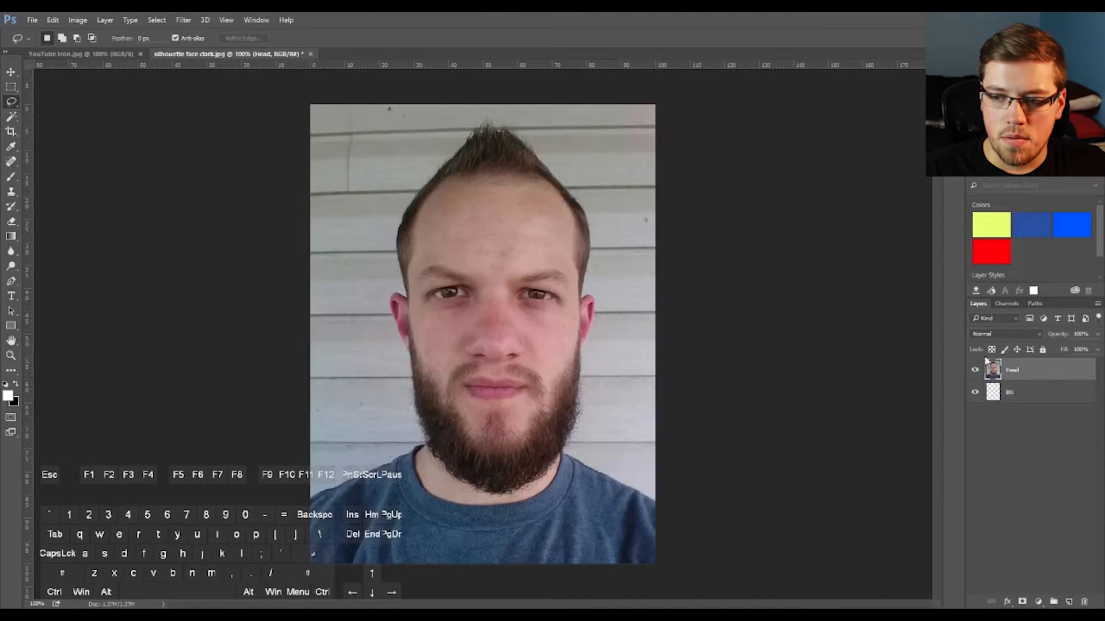
Restore the last lasso selection around the head and invert it to cover the surroundings
left_click(152, 20)
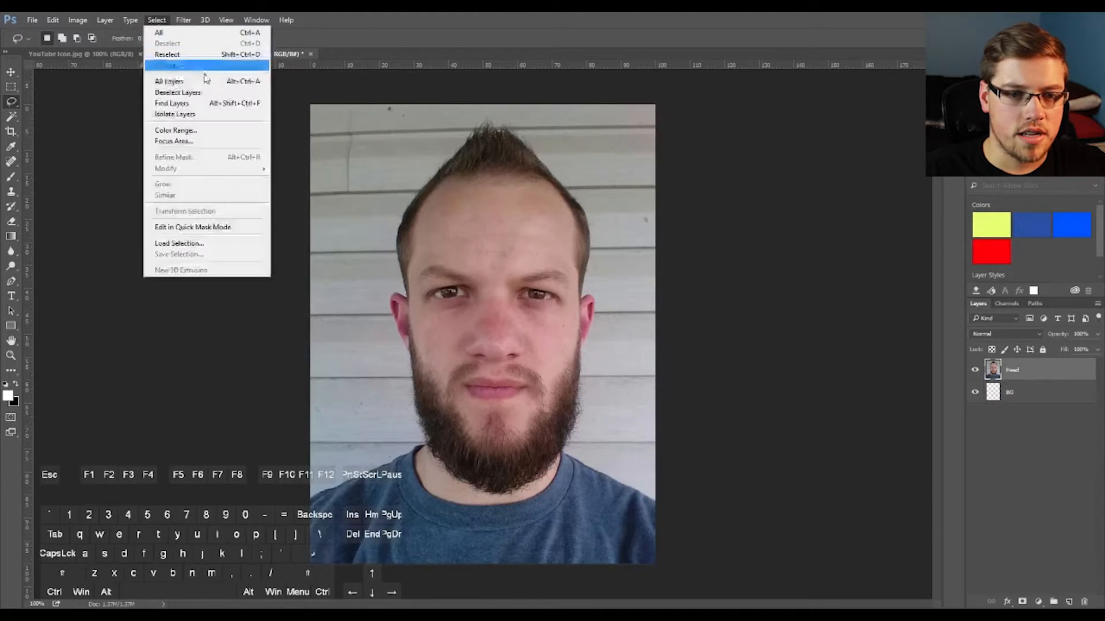
left_click(188, 54)
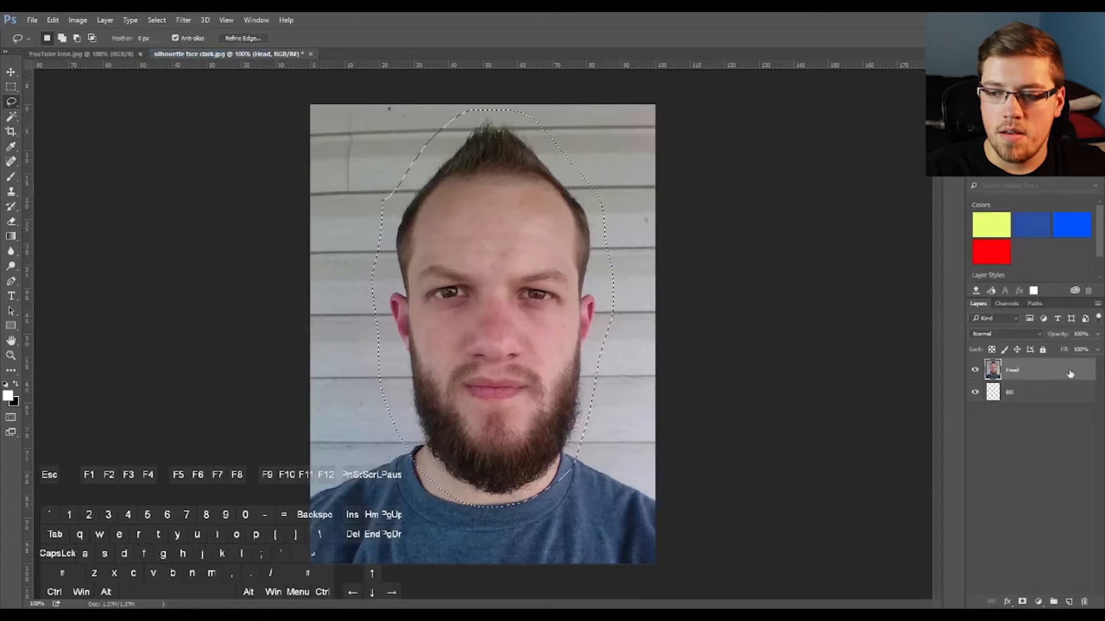
right_click(498, 204)
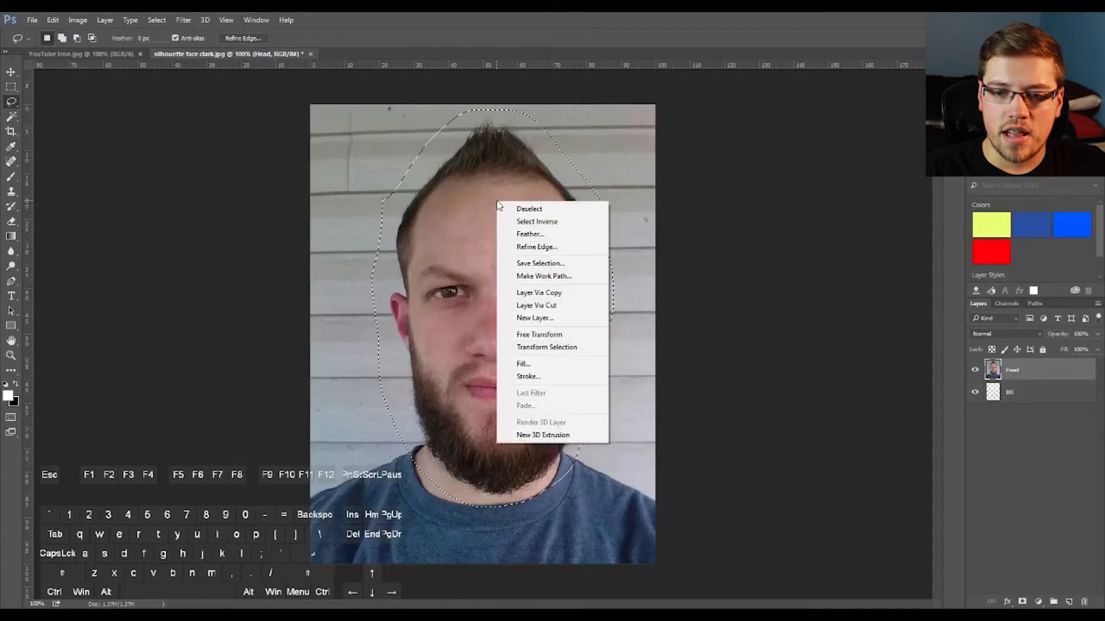
left_click(538, 222)
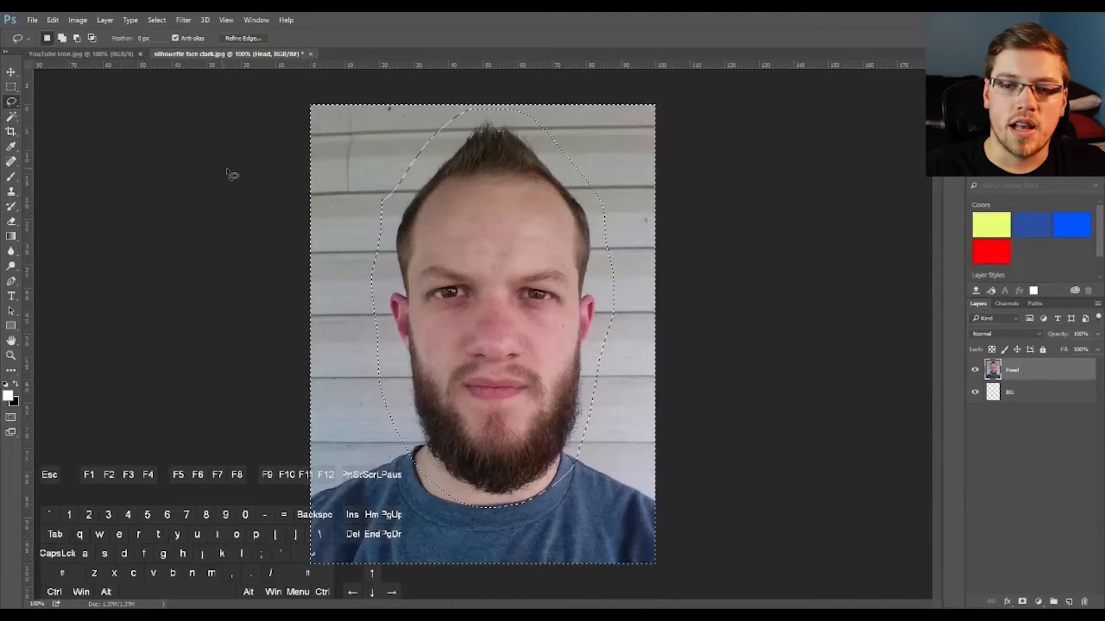
Delete the selected surroundings from the Head layer and clear the selection
right_click(484, 200)
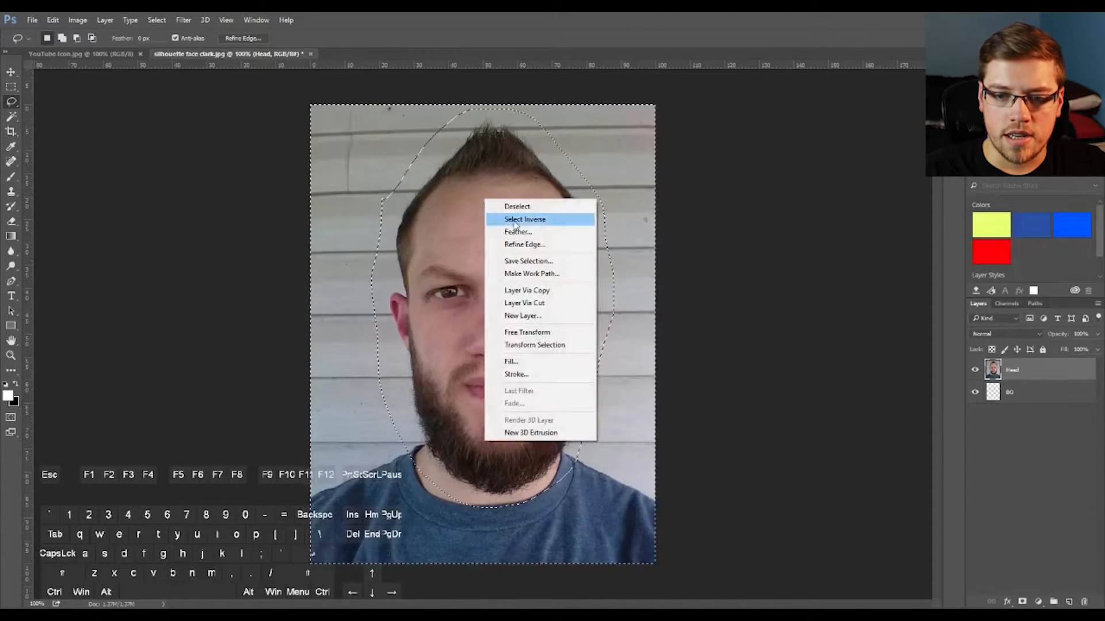
left_click(463, 176)
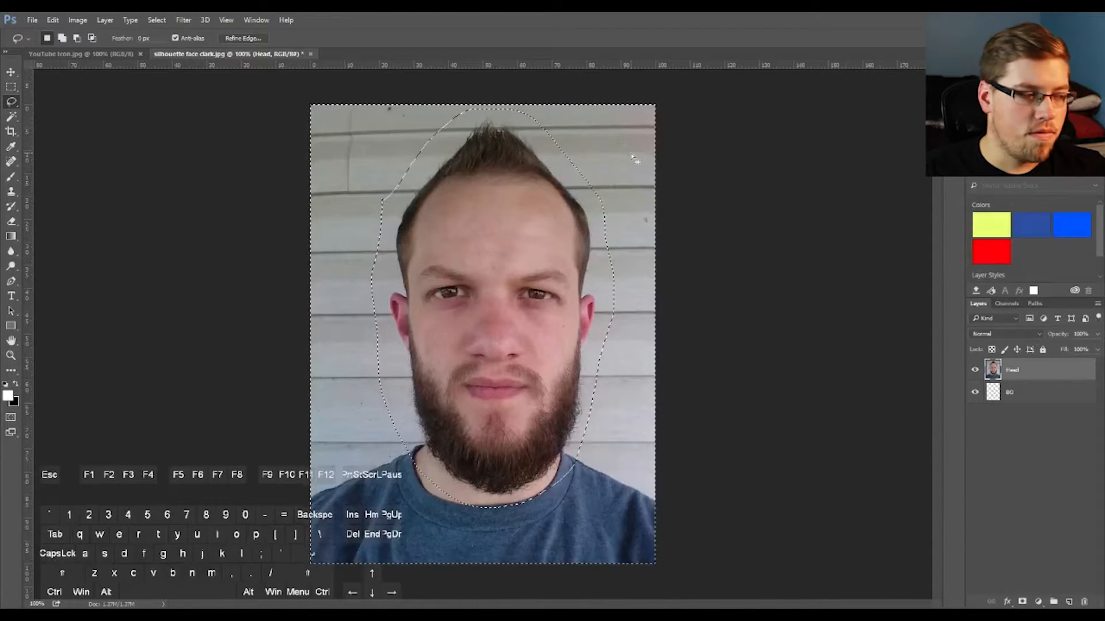
key("Delete")
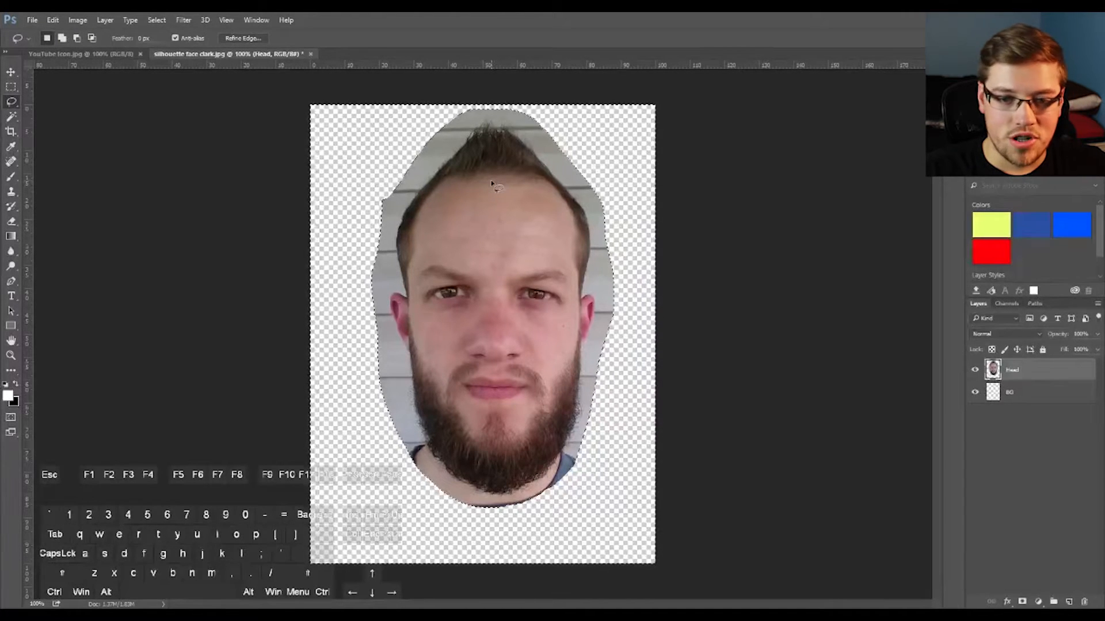
key("ctrl+d")
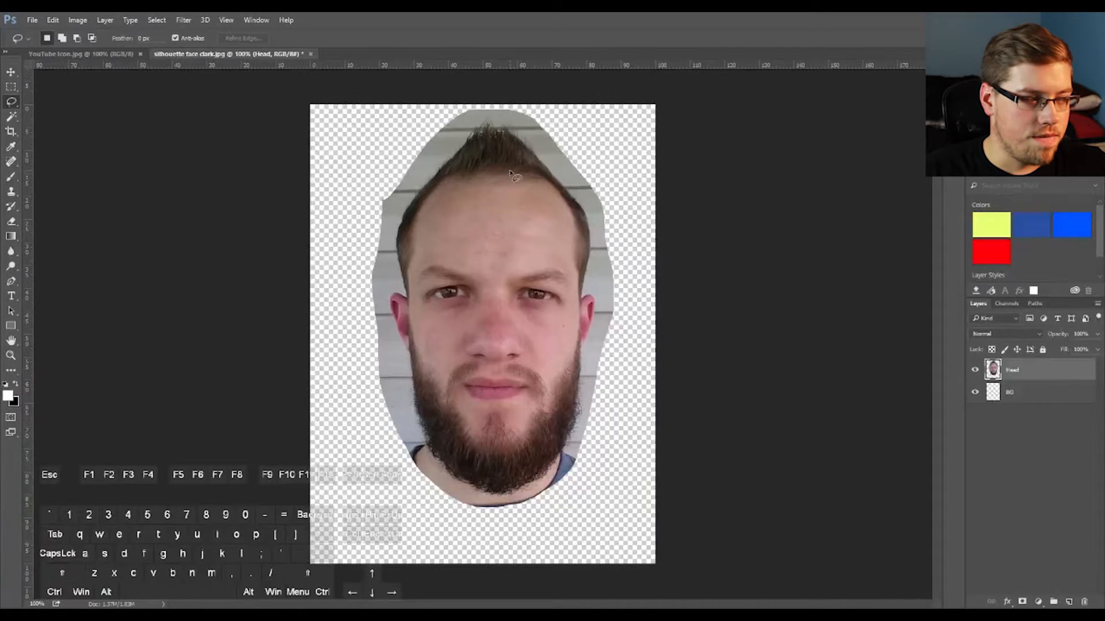
Move the cut-out head slightly down and to the left on the canvas
key("v")
mouse_move(518, 195)
left_mouse_down()
mouse_move(506, 238)
mouse_move(508, 179)
mouse_move(506, 227)
mouse_move(496, 227)
mouse_move(515, 208)
mouse_move(503, 193)
mouse_move(505, 331)
mouse_move(516, 134)
mouse_move(509, 214)
left_mouse_up()
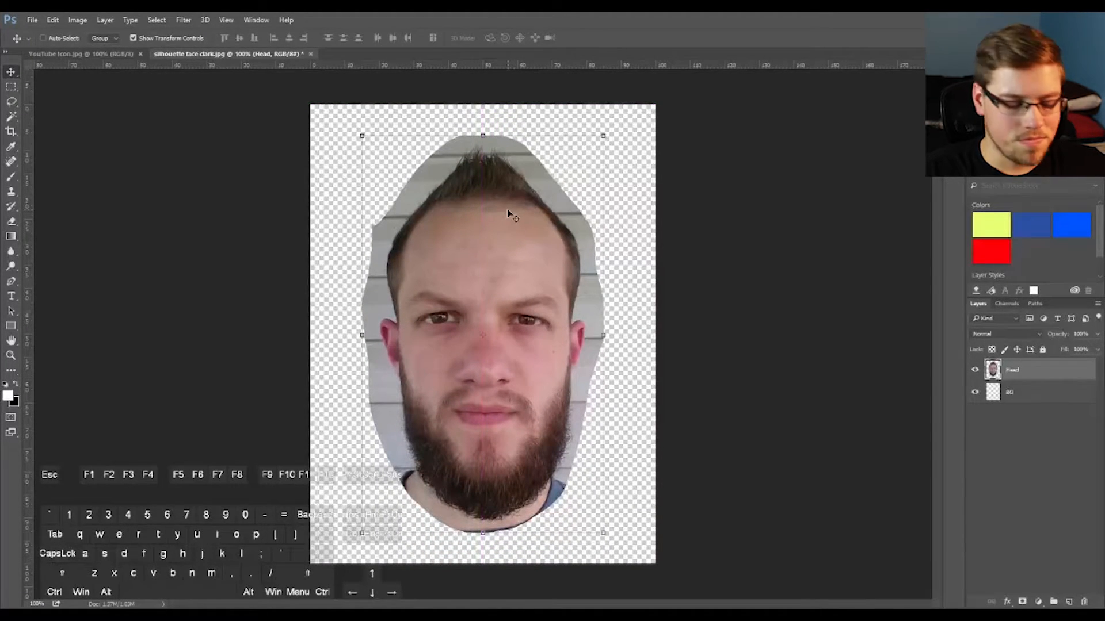
key("ctrl+plus")
key("ctrl+plus")
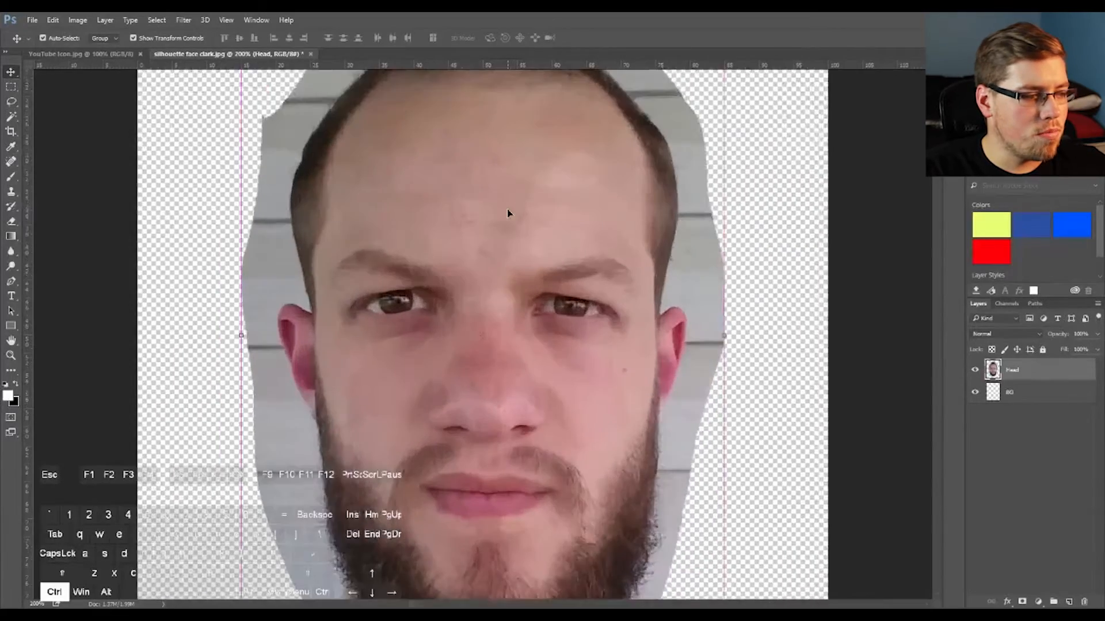
key("ctrl+minus")
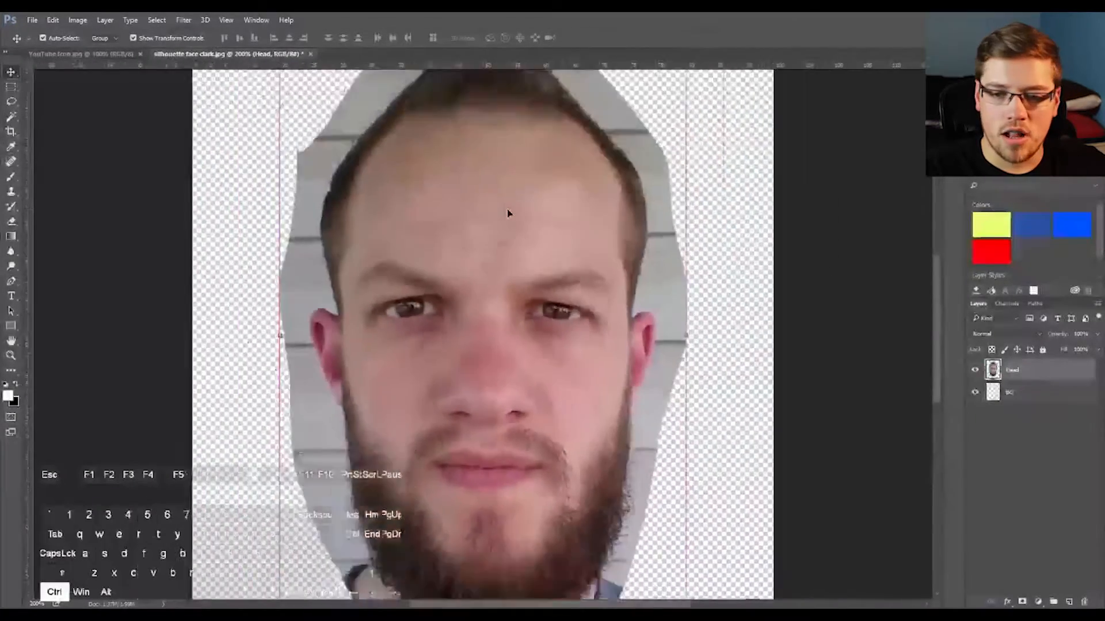
key("ctrl+plus")
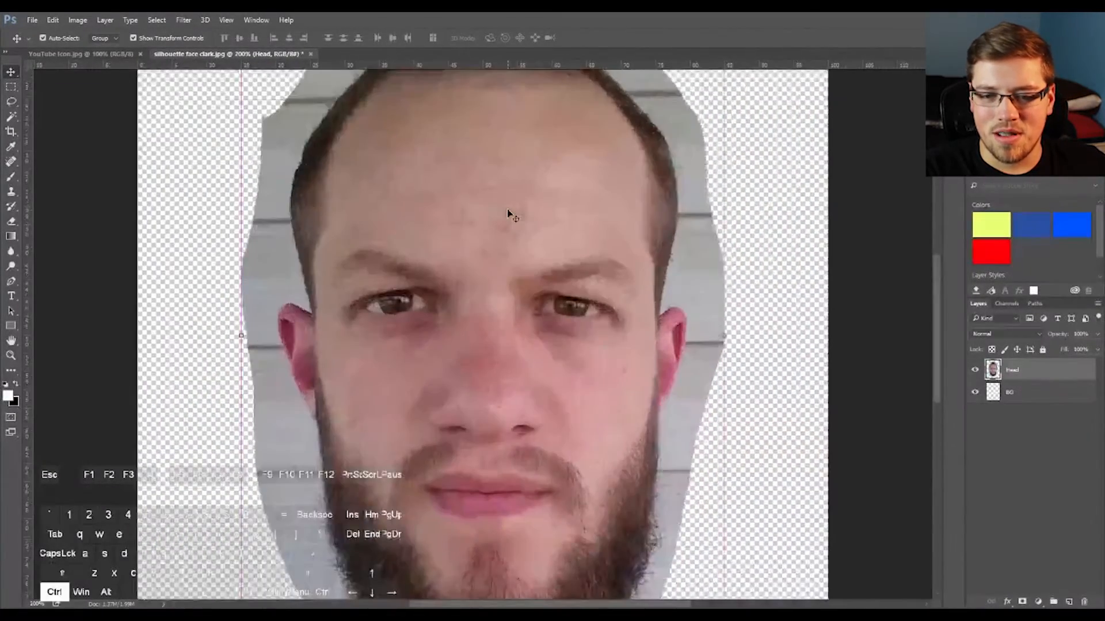
key("ctrl+minus")
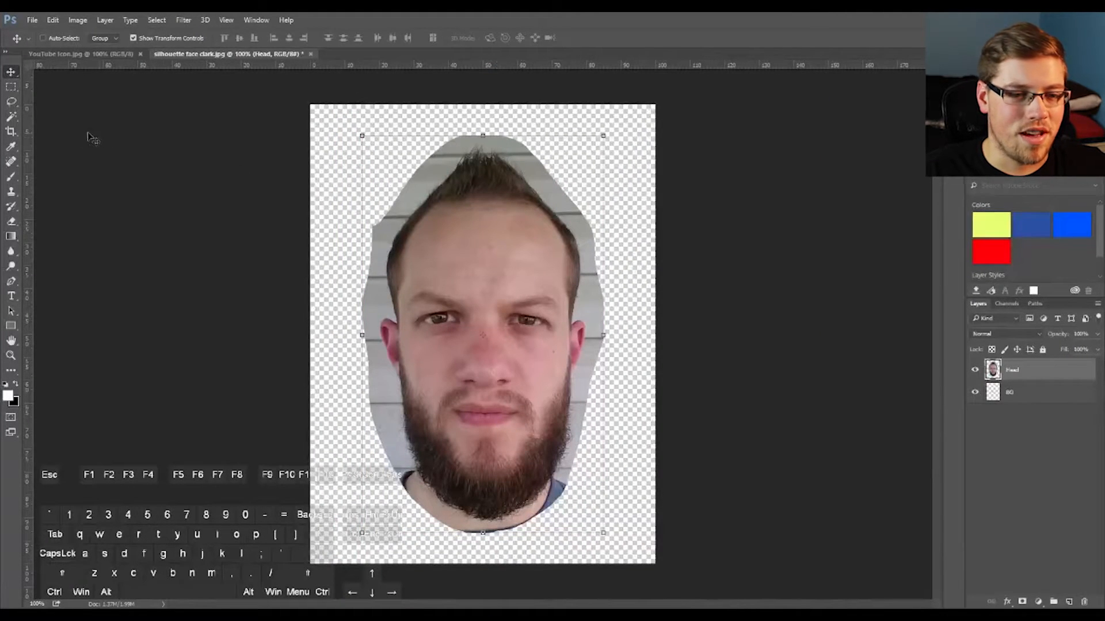
Cycle through the Quick Selection tool group and leave the Magic Wand tool active
key("w")
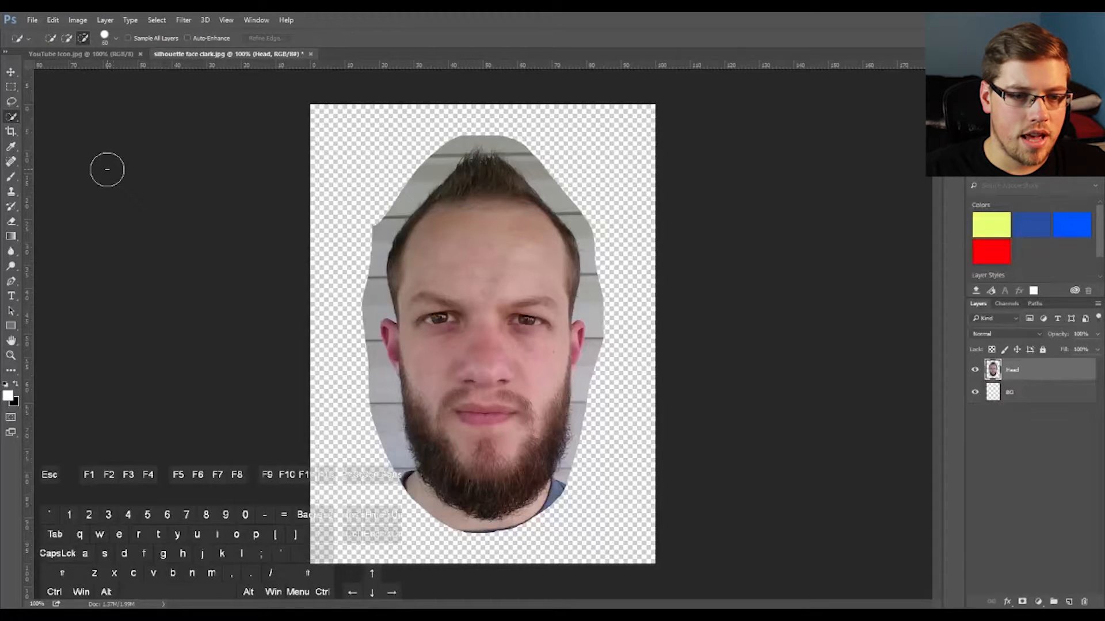
right_click(14, 117)
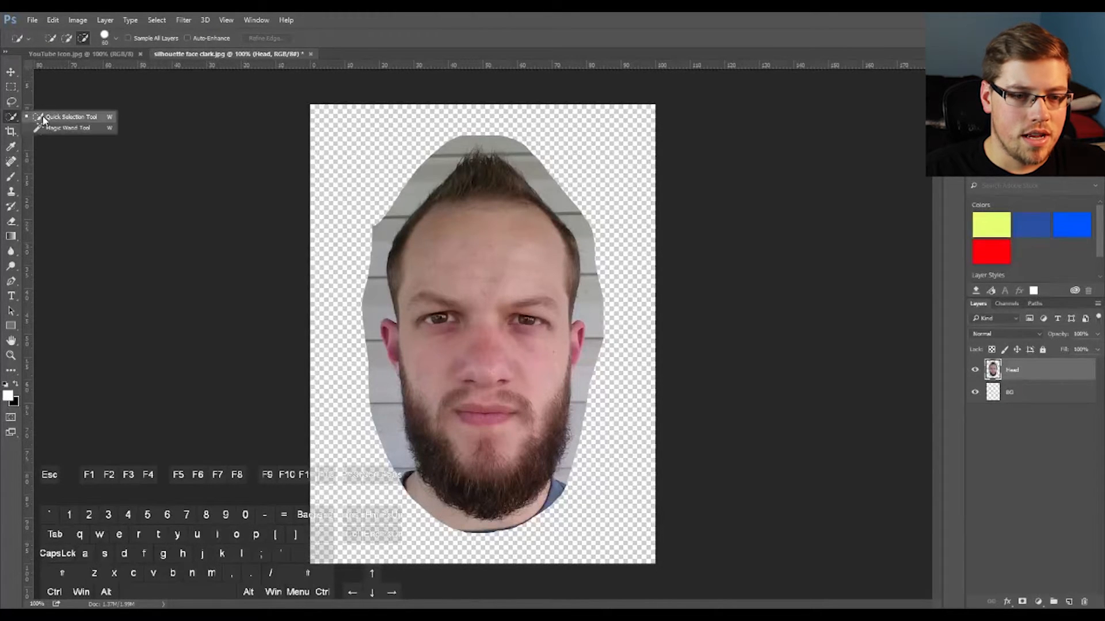
left_click(16, 116)
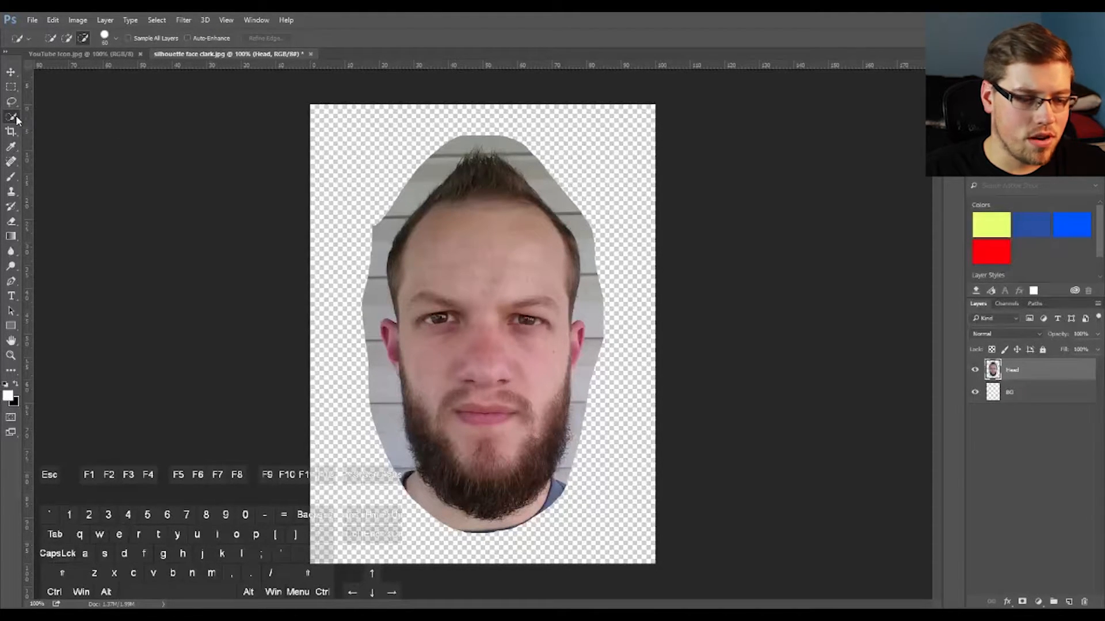
key("shift+w")
key("shift+w")
key("shift+w")
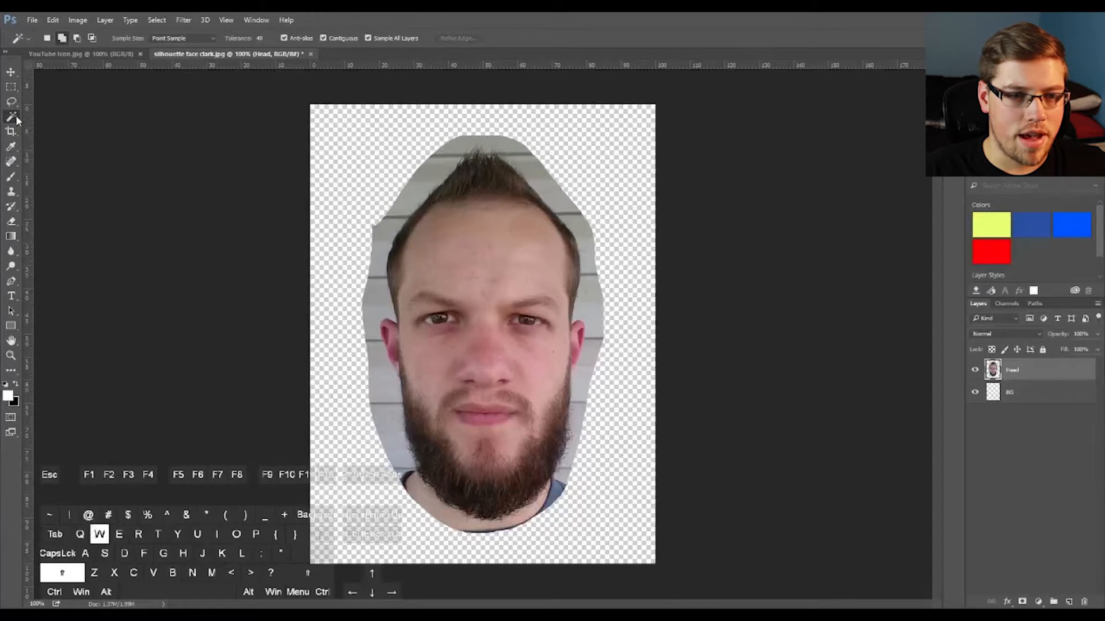
key("shift+w")
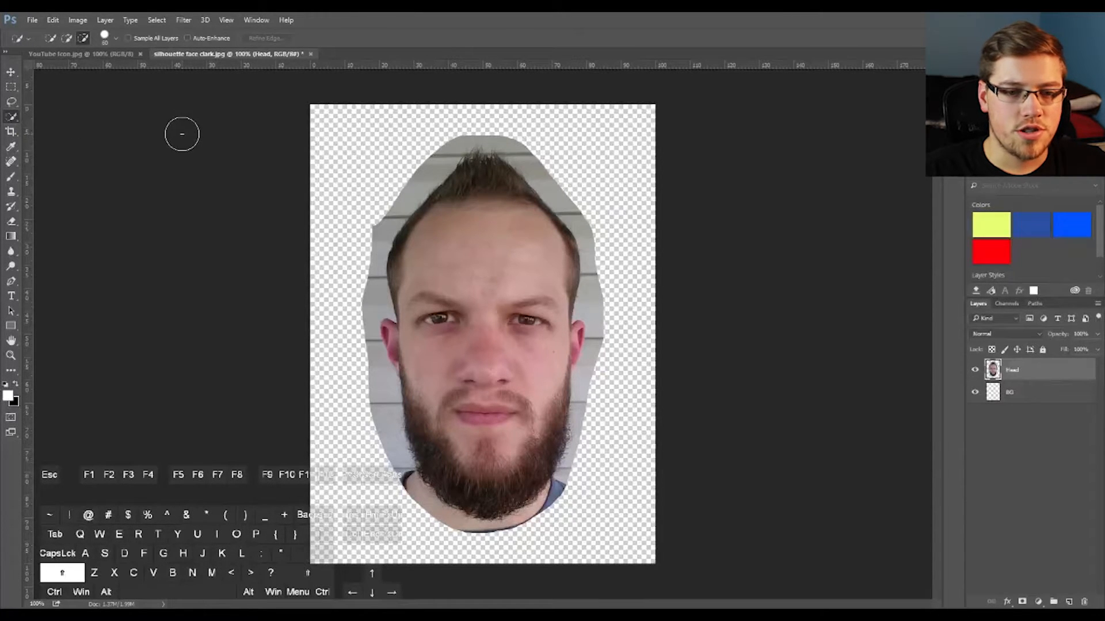
key("shift+w")
key("shift+w")
key("shift+w")
key("shift+w")
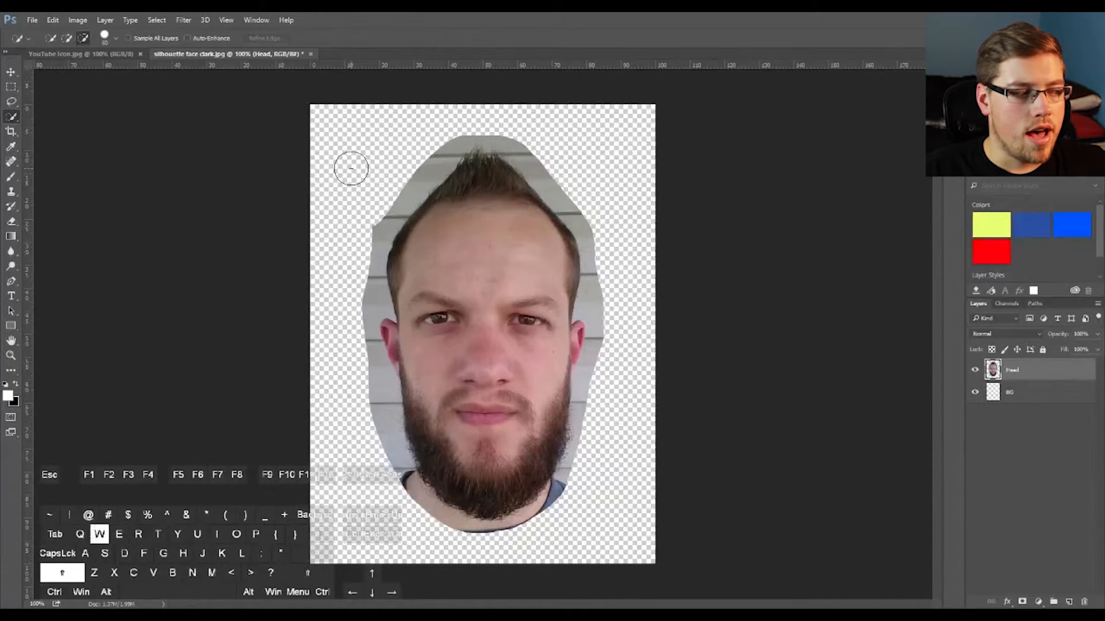
key("shift+w")
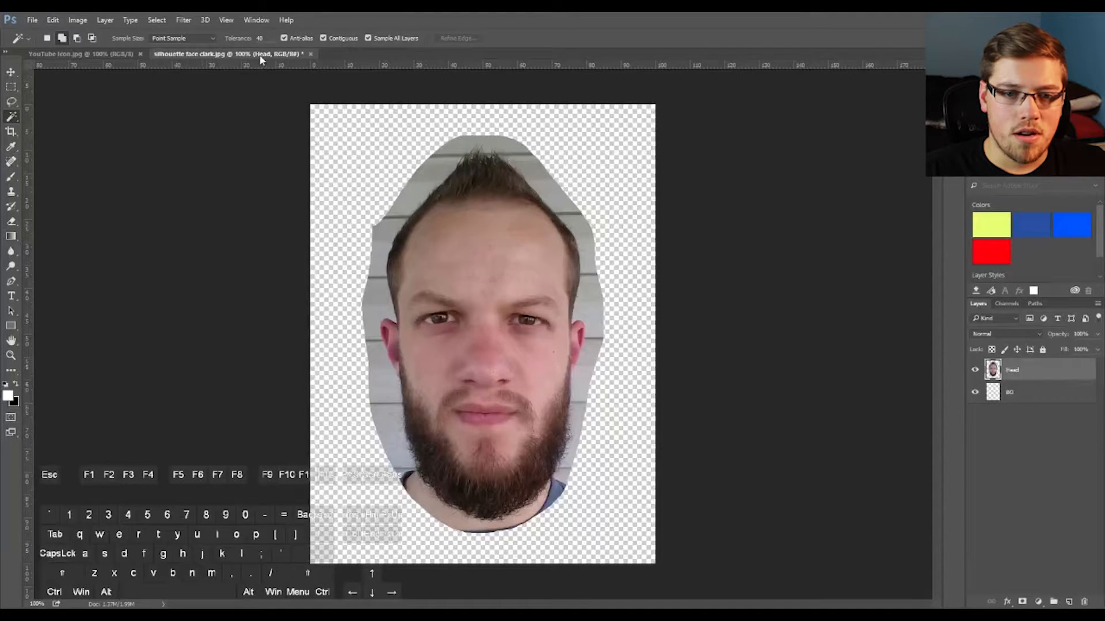
Try to select the siding beside the hair with a Magic Wand tolerance of 50, and clear the selection
type("50")
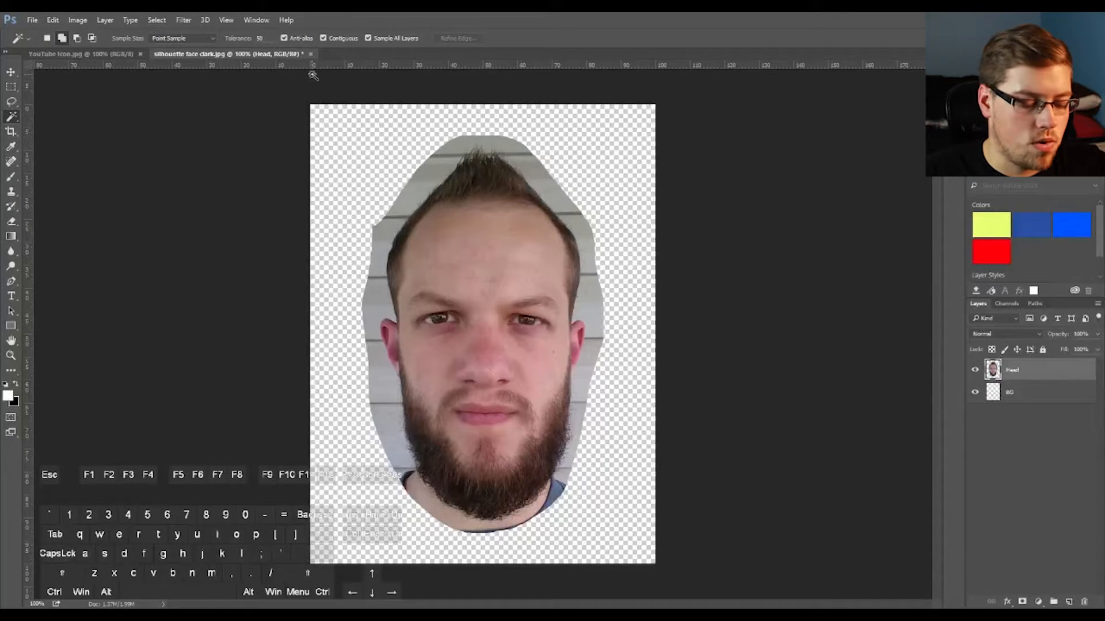
left_click(426, 175)
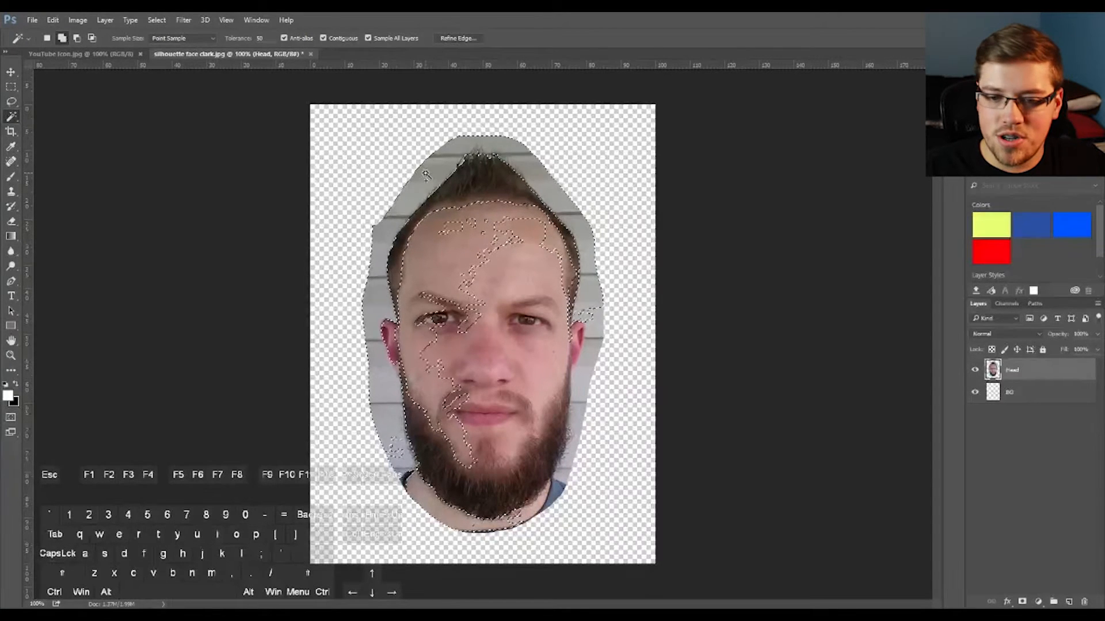
key("ctrl+d")
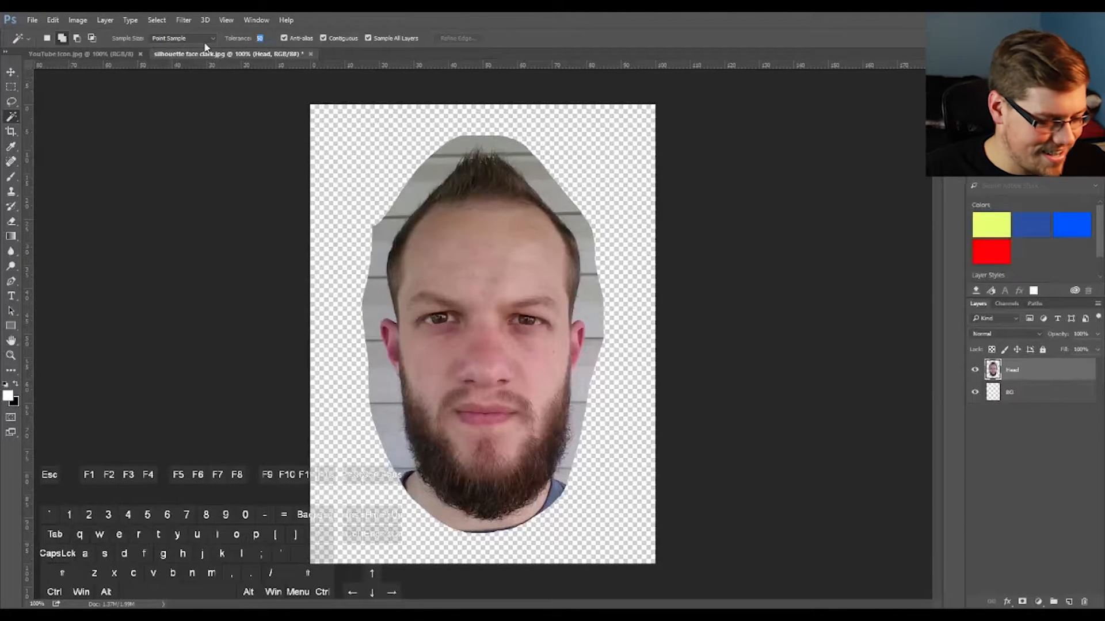
Set the Magic Wand tolerance to 30 and delete the siding sections around the top of the hair
type("30")
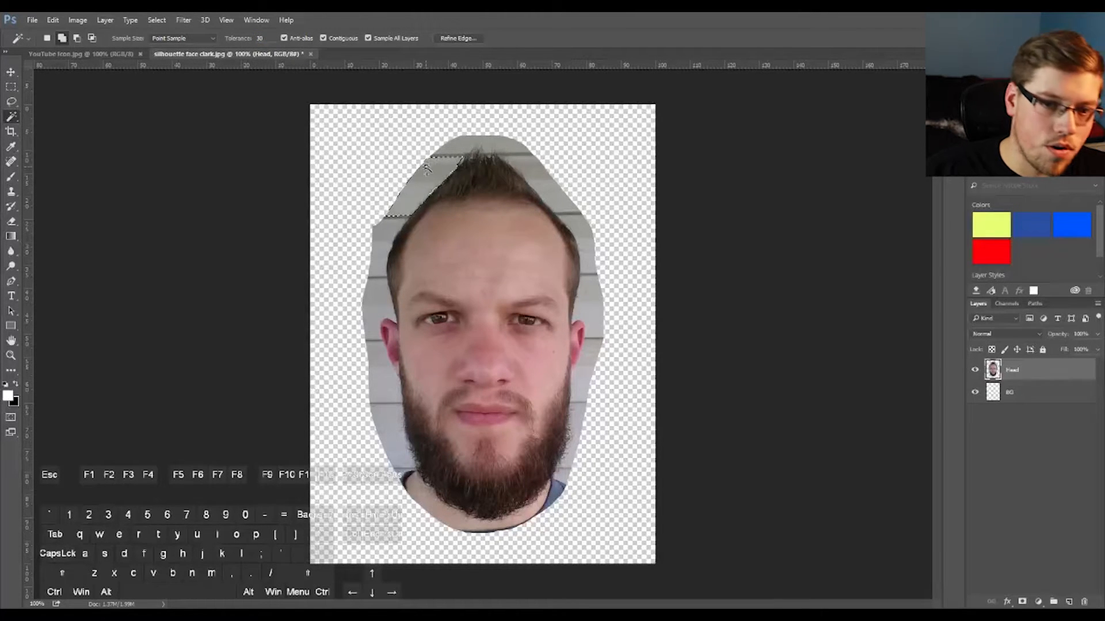
key("Delete")
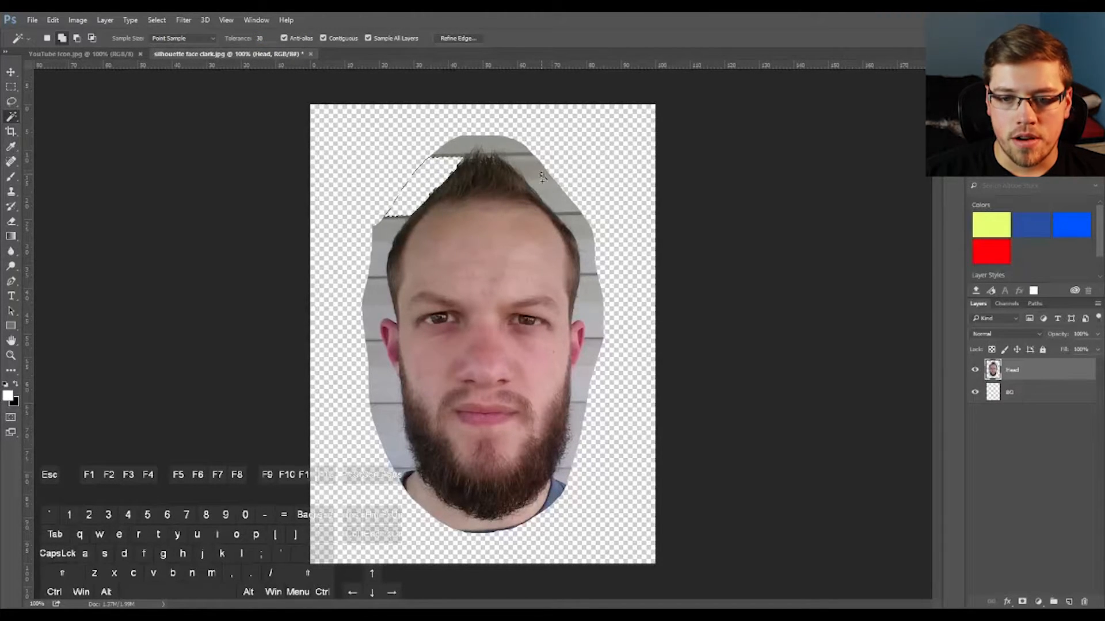
left_click(542, 175)
key("Delete")
key("Delete")
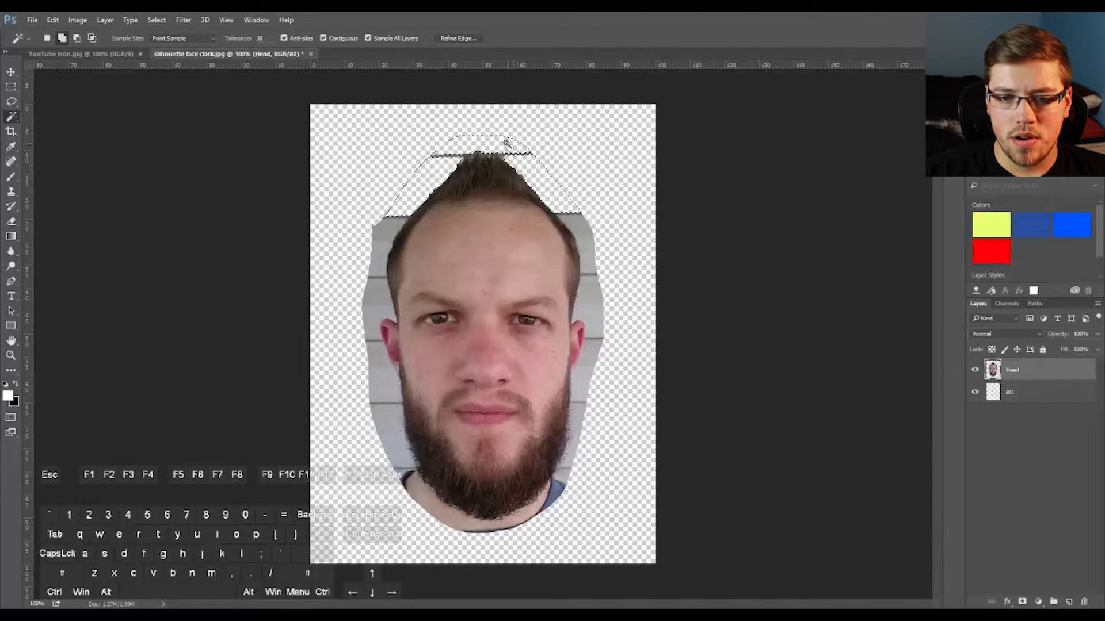
Select and delete the siding sections on both sides of the head from the temples down to the ears
left_click(387, 238)
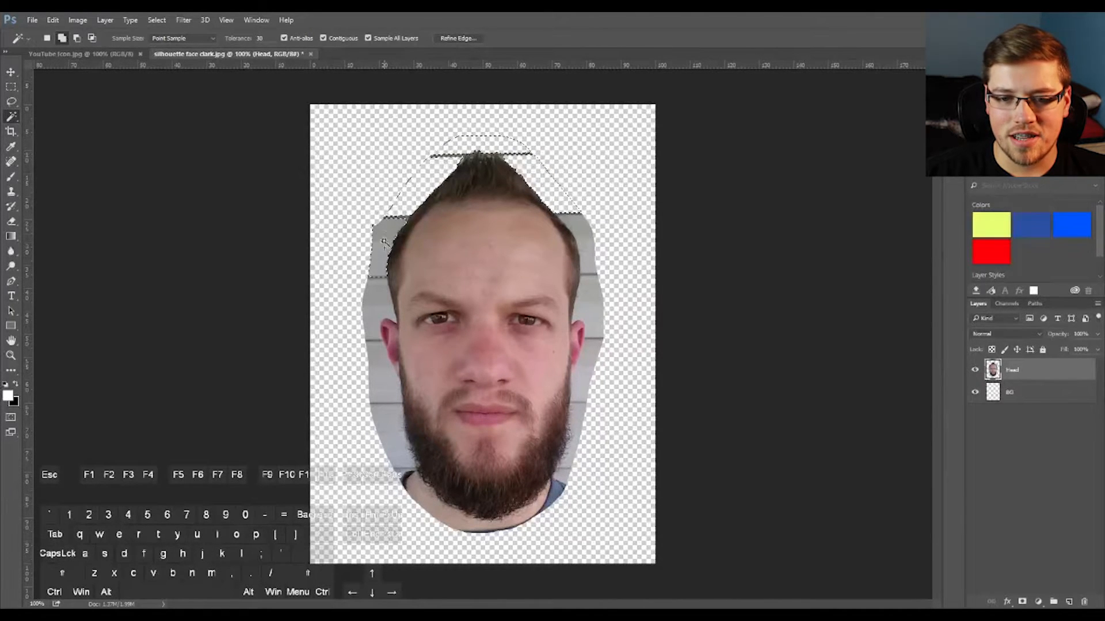
key("Delete")
left_click(374, 300)
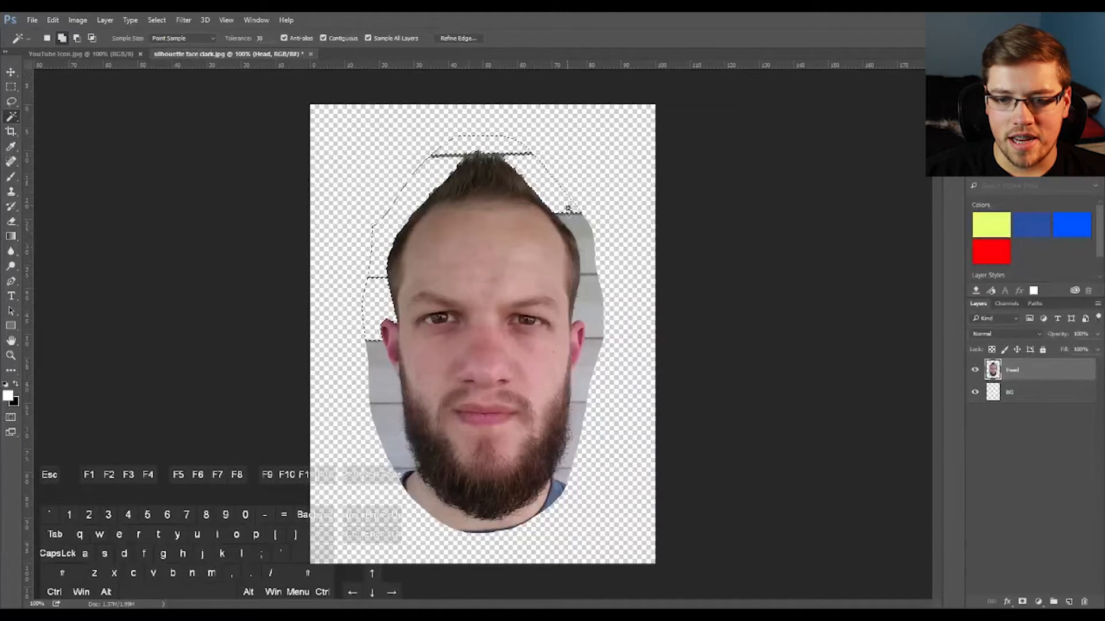
left_click(578, 223, "shift")
left_click(578, 217)
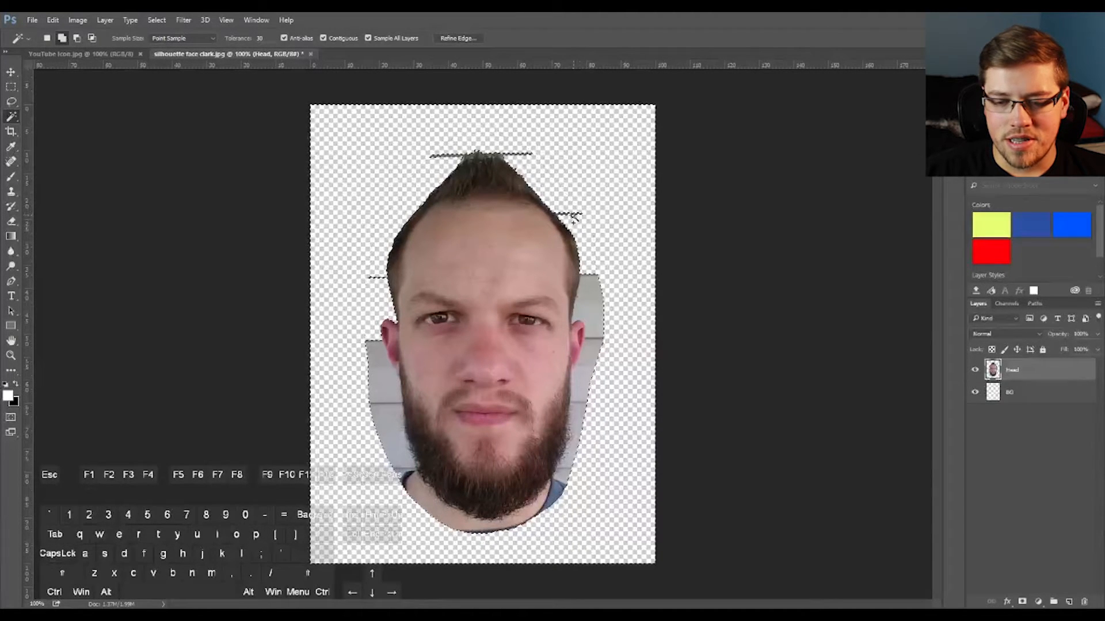
left_click(575, 216)
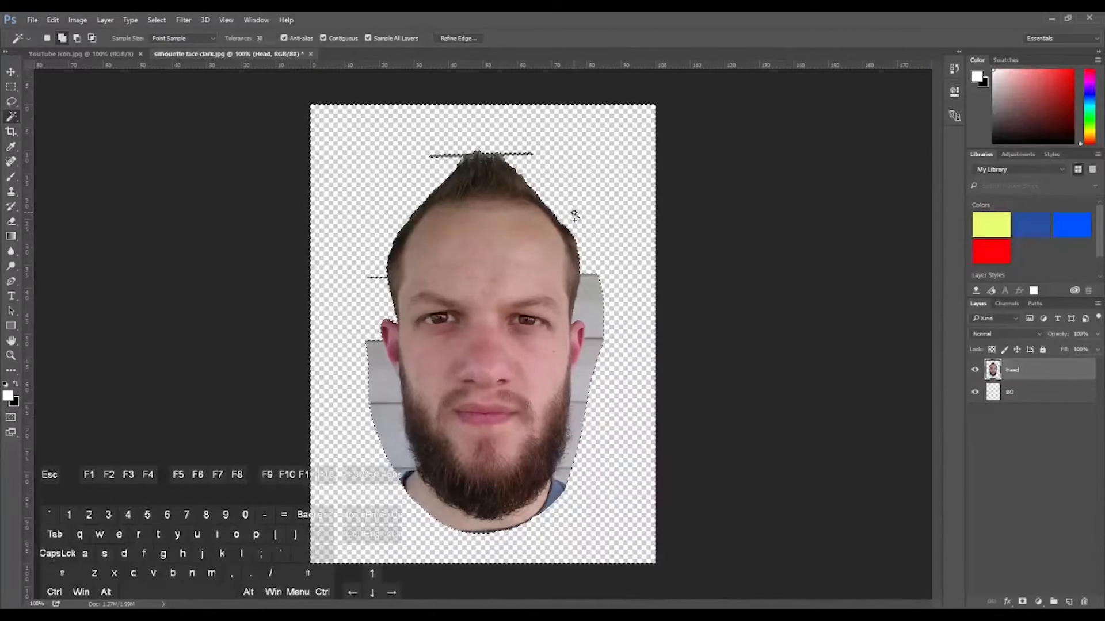
key("Delete")
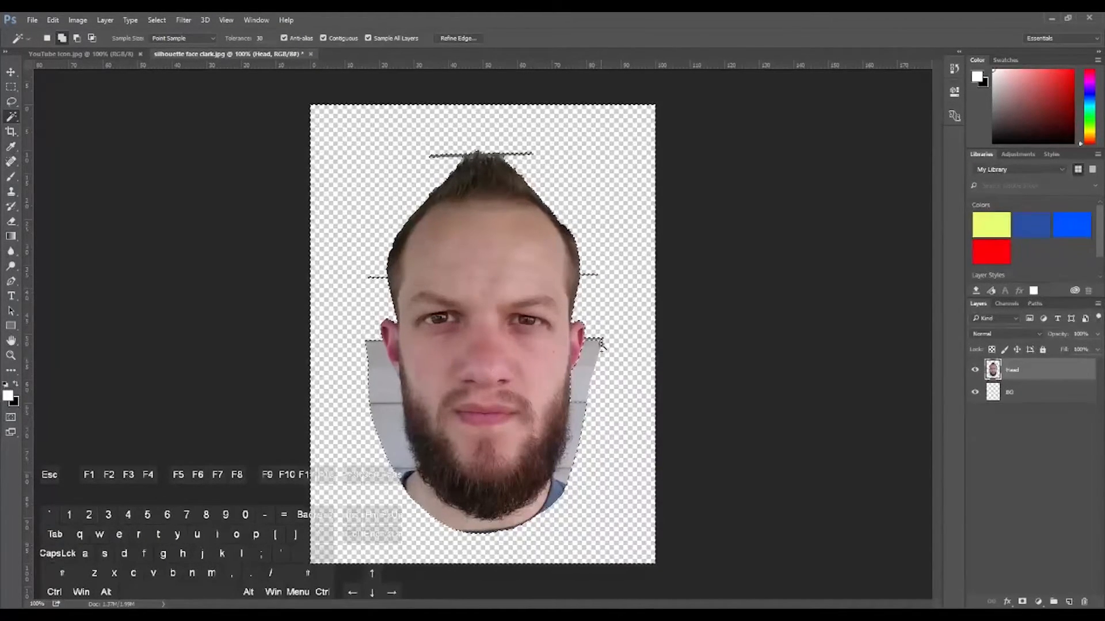
Remove the neck, the shirt piece and the siding scrap below and to the right of the beard
left_click(483, 523)
key("Delete")
left_click(556, 495)
key("Delete")
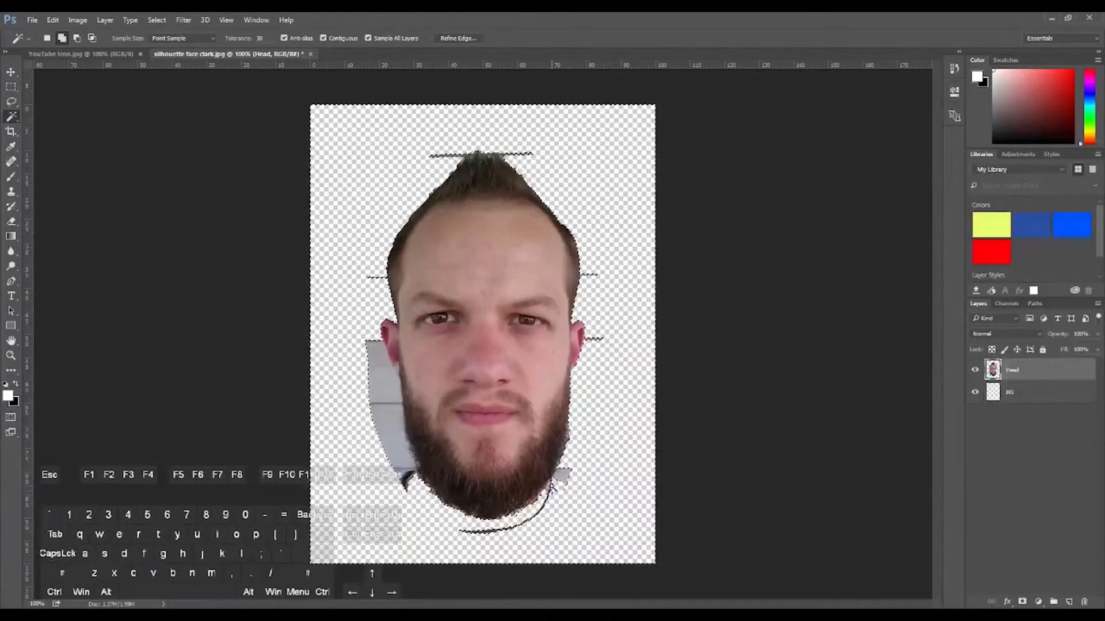
left_click(562, 474)
key("Delete")
Delete the remaining siding sections left of the cheek and beard, keeping the Magic Wand in Add to selection mode
left_click(401, 459)
key("Delete")
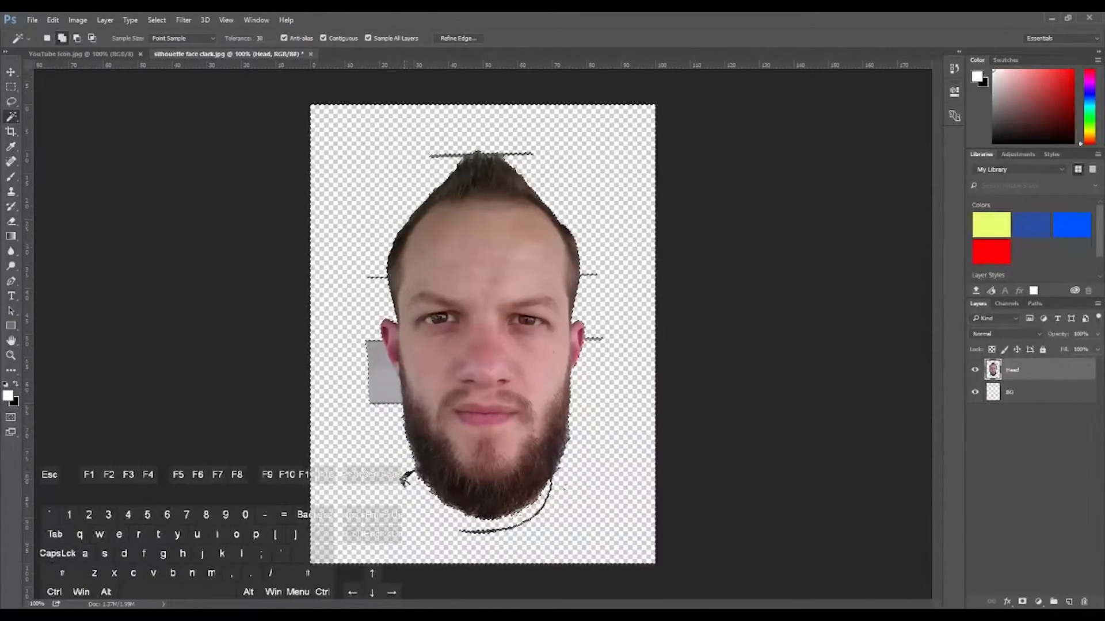
left_click(381, 377)
key("Delete")
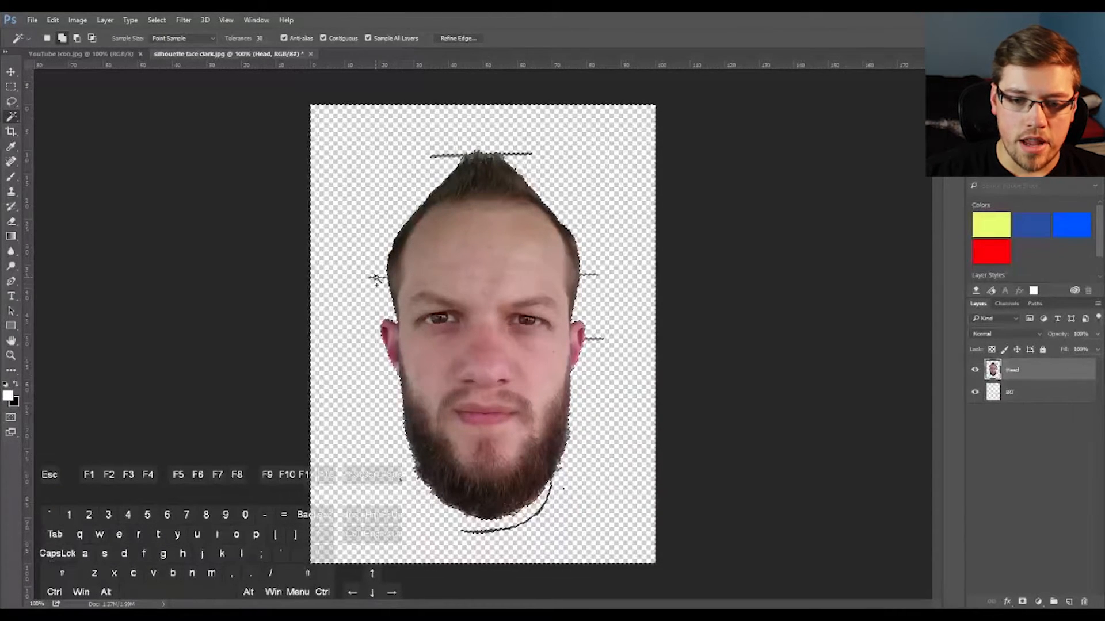
left_click(63, 38)
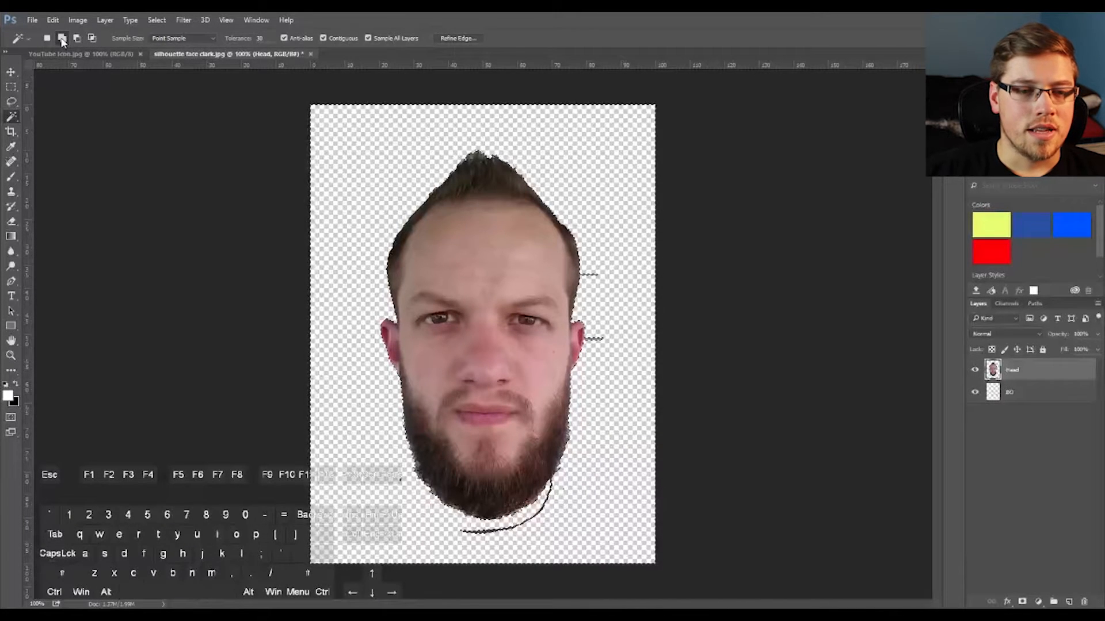
left_click(48, 40)
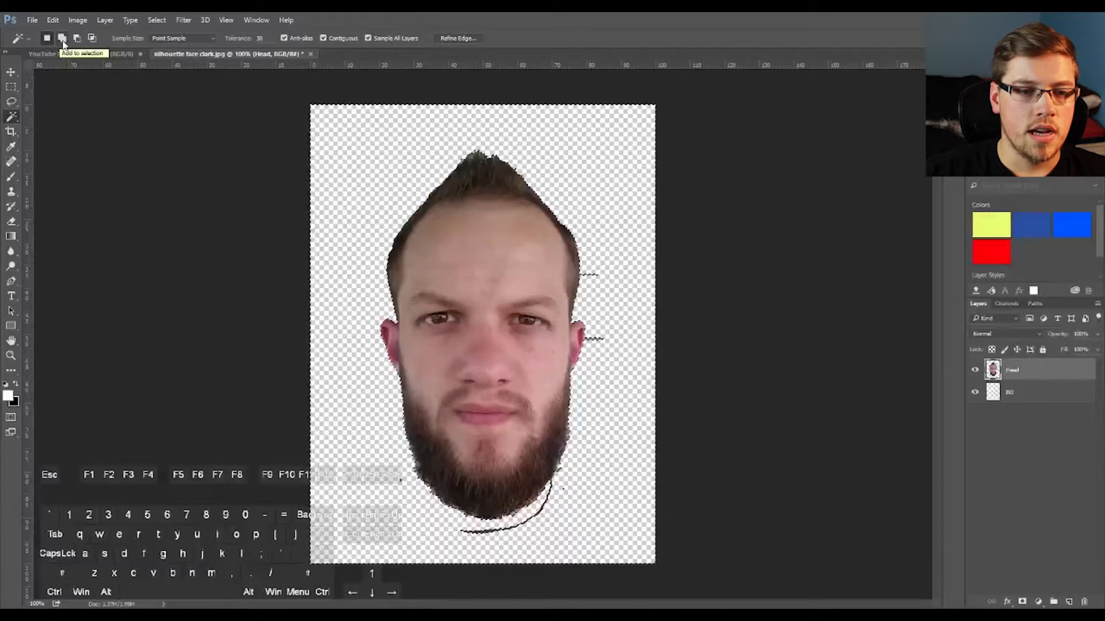
left_click(63, 39)
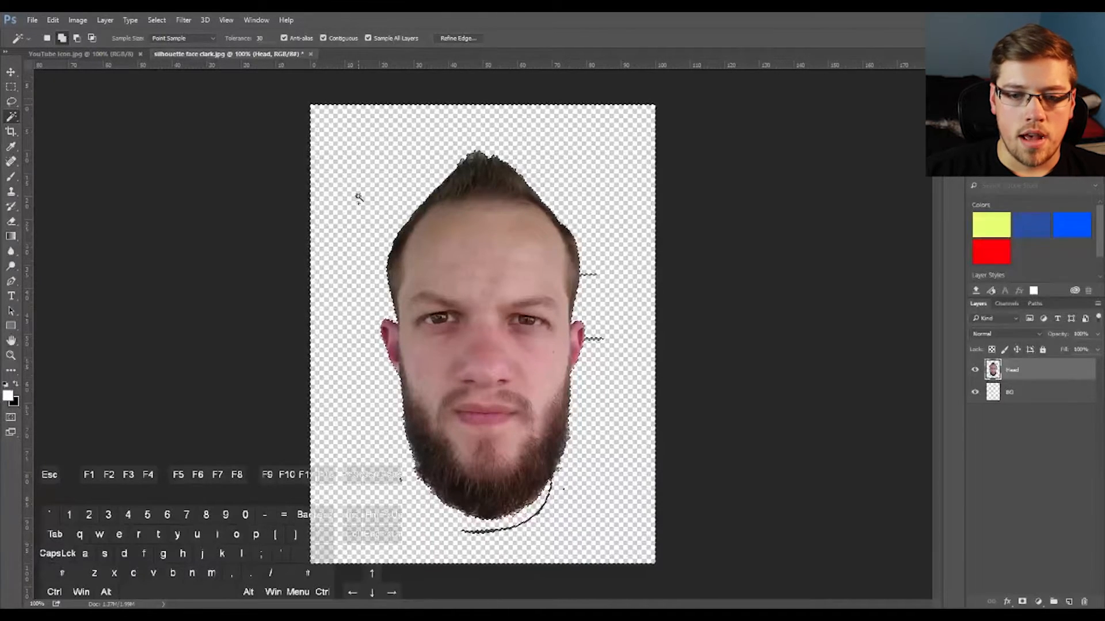
left_click(477, 173)
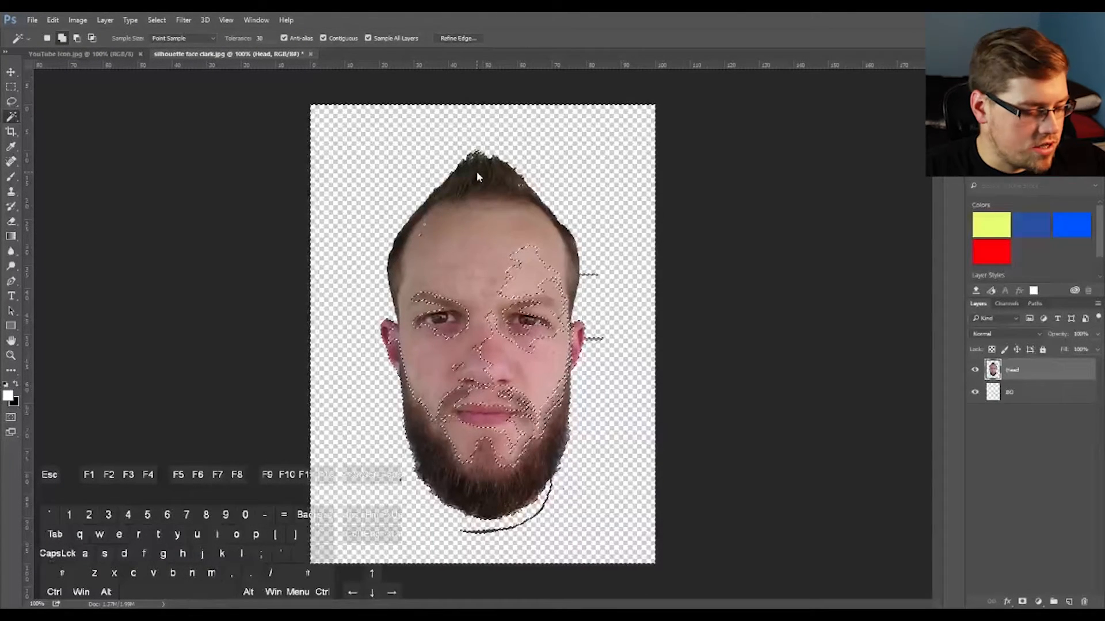
Clear the selection and erase the thin stray line beside the temple on the right with the Eraser
key("ctrl+d")
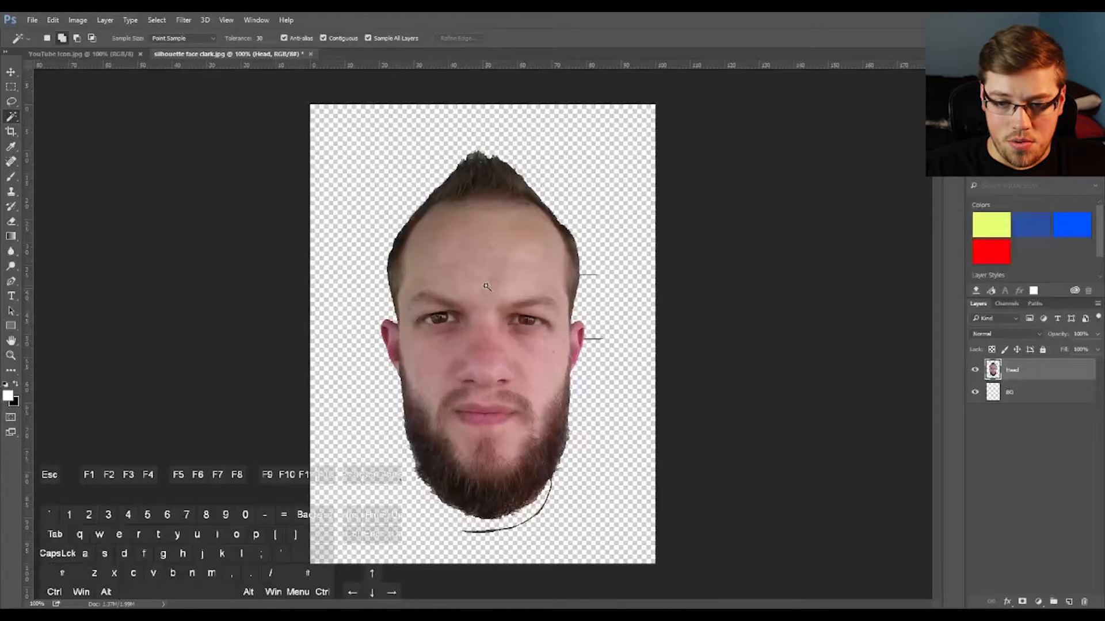
key("e")
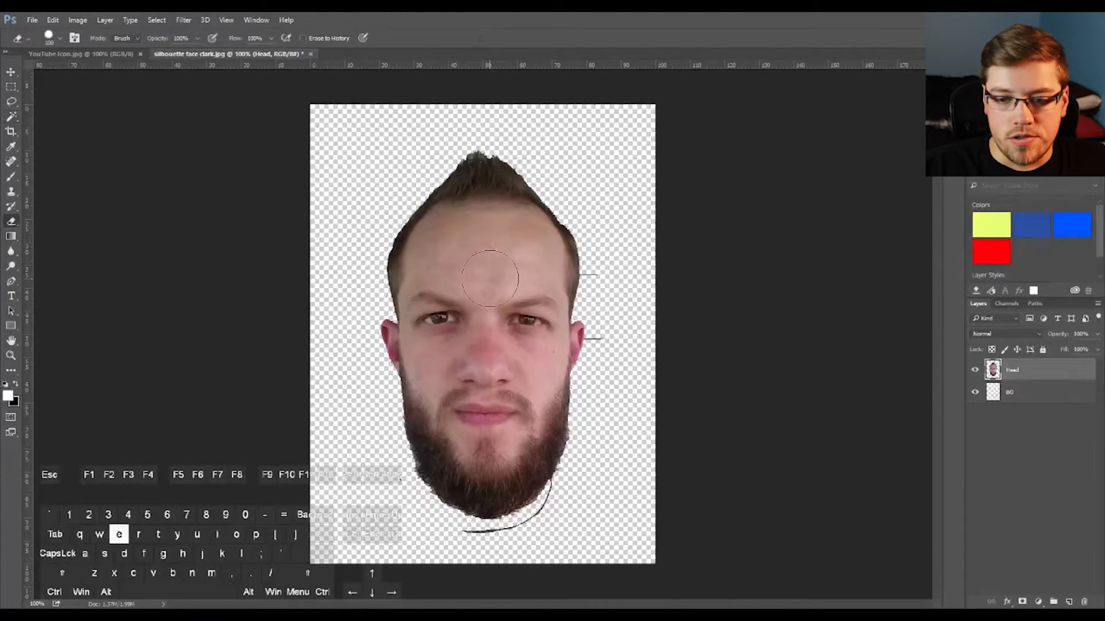
key("ctrl+plus")
key("ctrl+plus")
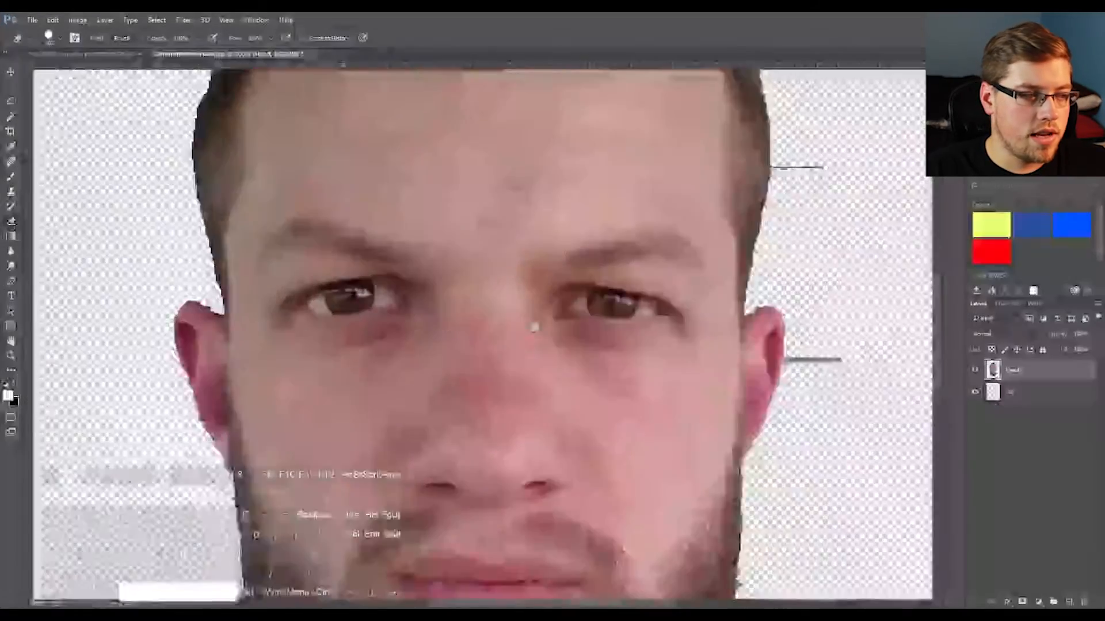
left_click_drag(535, 326, 360, 488)
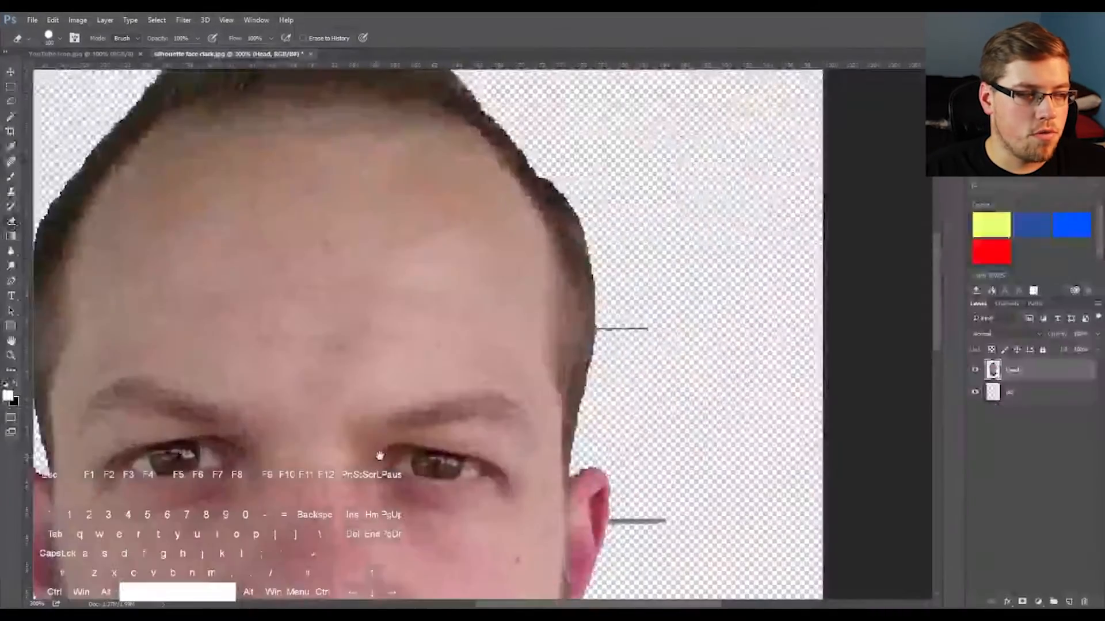
left_click_drag(461, 421, 377, 417)
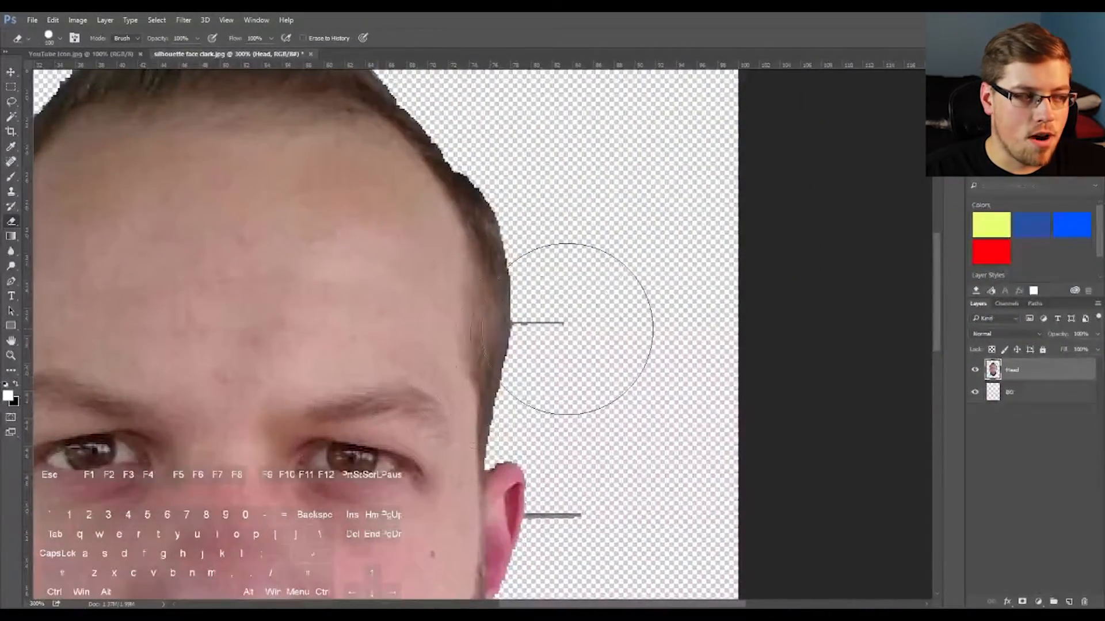
left_click(601, 316)
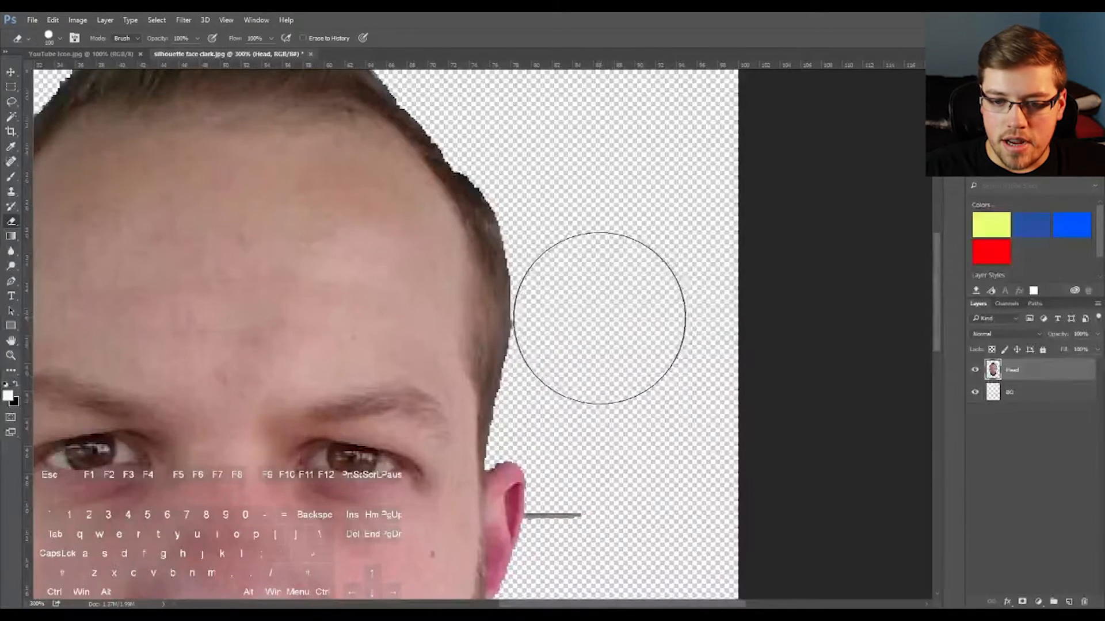
Use 100% Eraser hardness and erase the stray line beside the ear and the curved scrap below the beard, checking the whole head outline
left_click(60, 39)
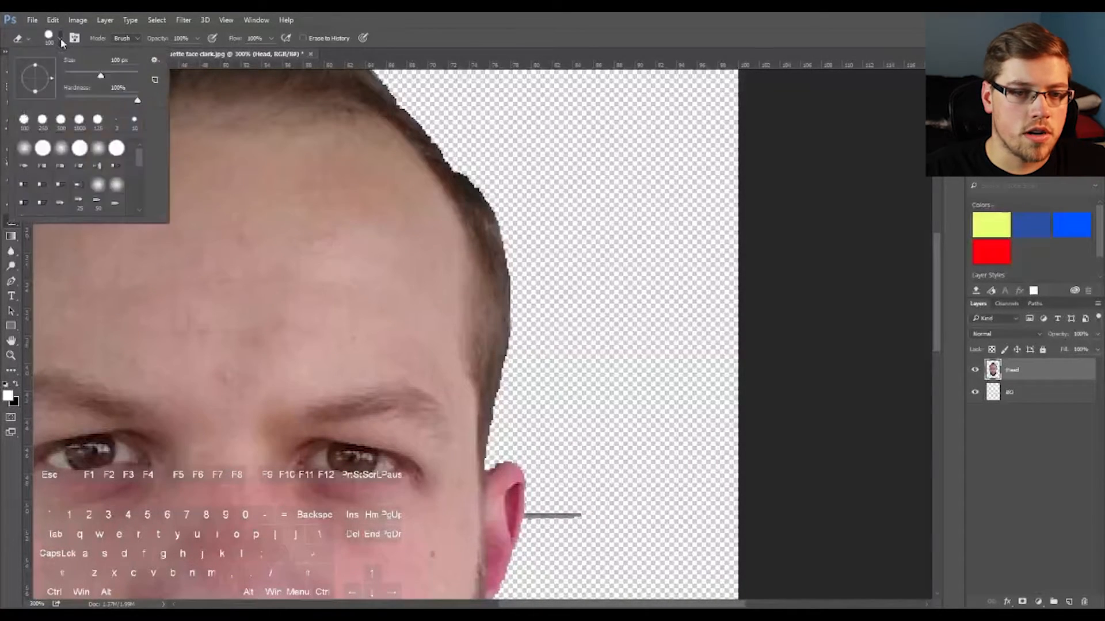
left_click(139, 100)
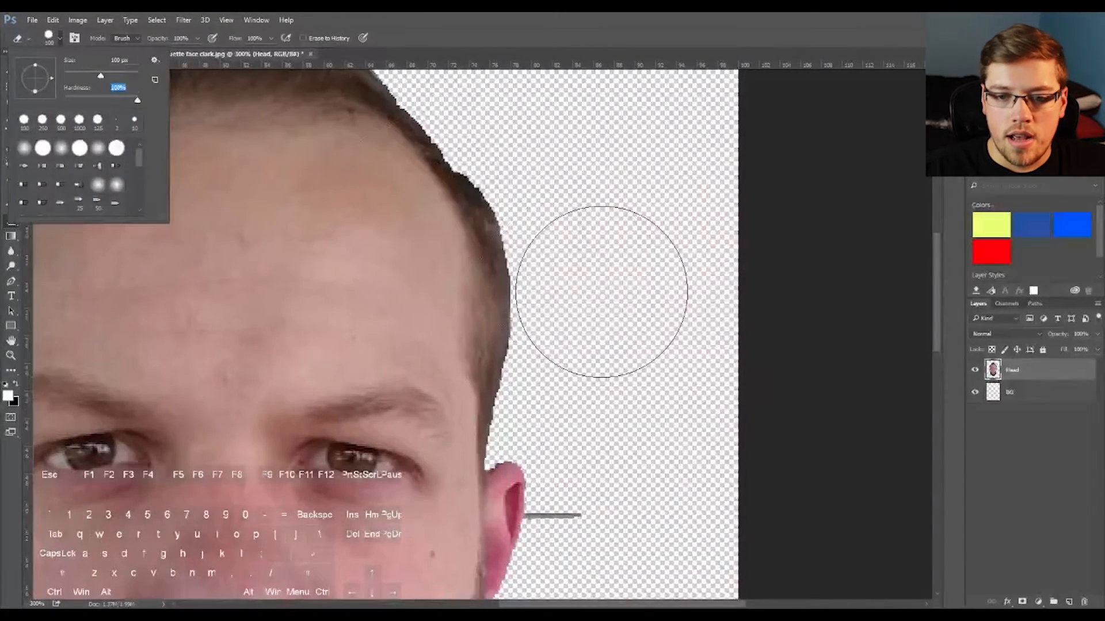
key("space")
key("space")
left_click(611, 304)
left_click_drag(611, 303, 616, 340)
left_click_drag(323, 326, 587, 105)
left_click_drag(491, 284, 503, 217)
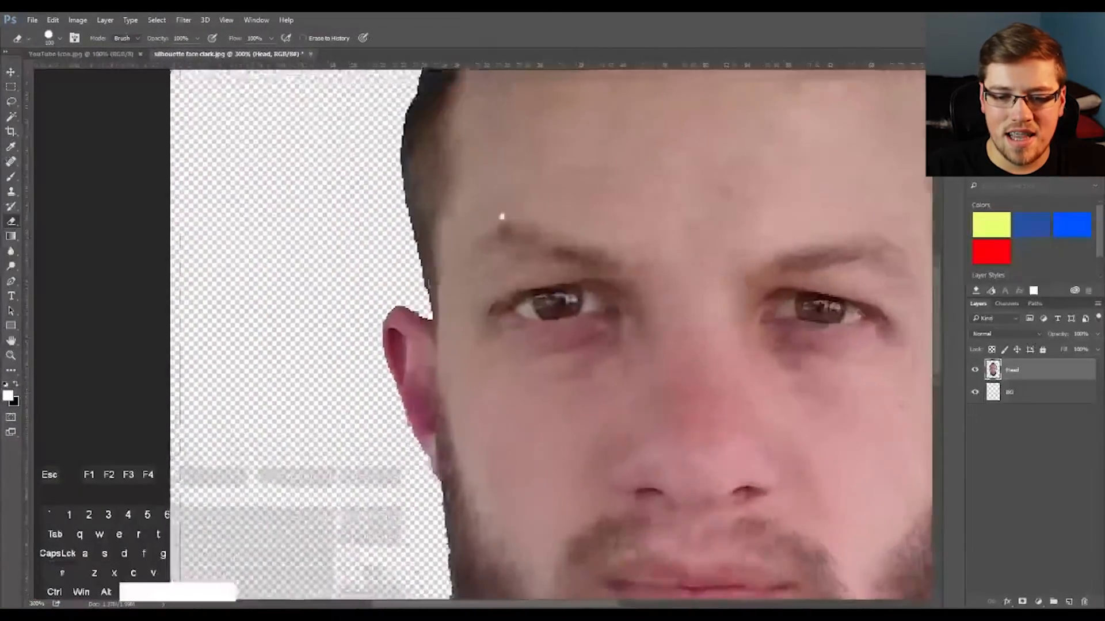
left_click_drag(546, 581, 530, 293)
left_click_drag(518, 333, 501, 265)
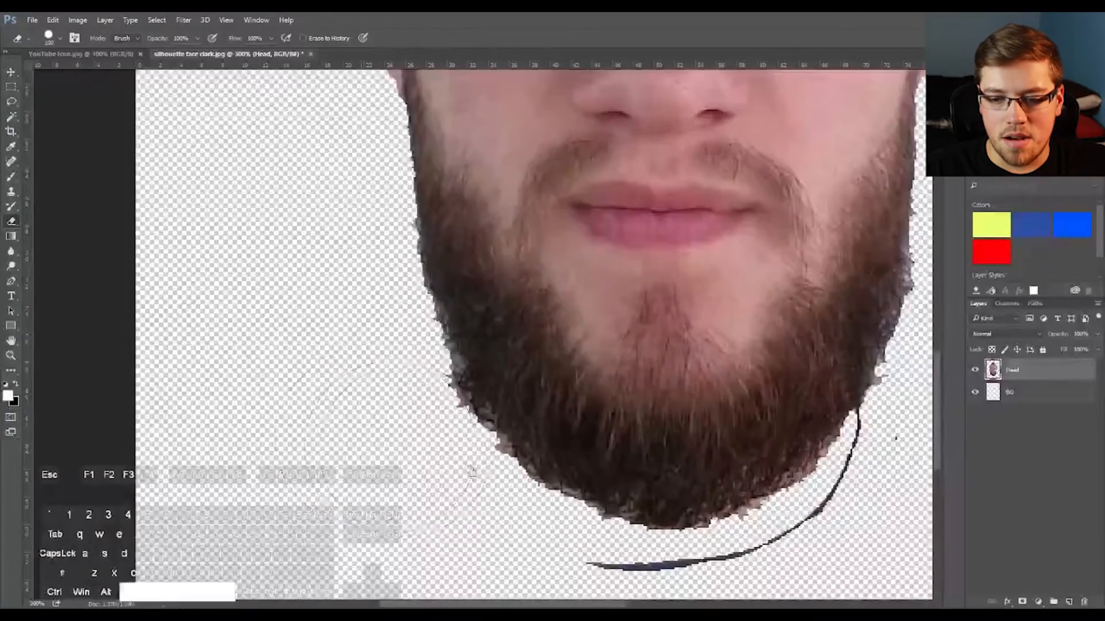
left_click_drag(468, 464, 383, 230)
mouse_move(478, 357)
left_mouse_down()
mouse_move(542, 384)
mouse_move(660, 384)
mouse_move(739, 356)
mouse_move(786, 318)
mouse_move(831, 253)
left_mouse_up()
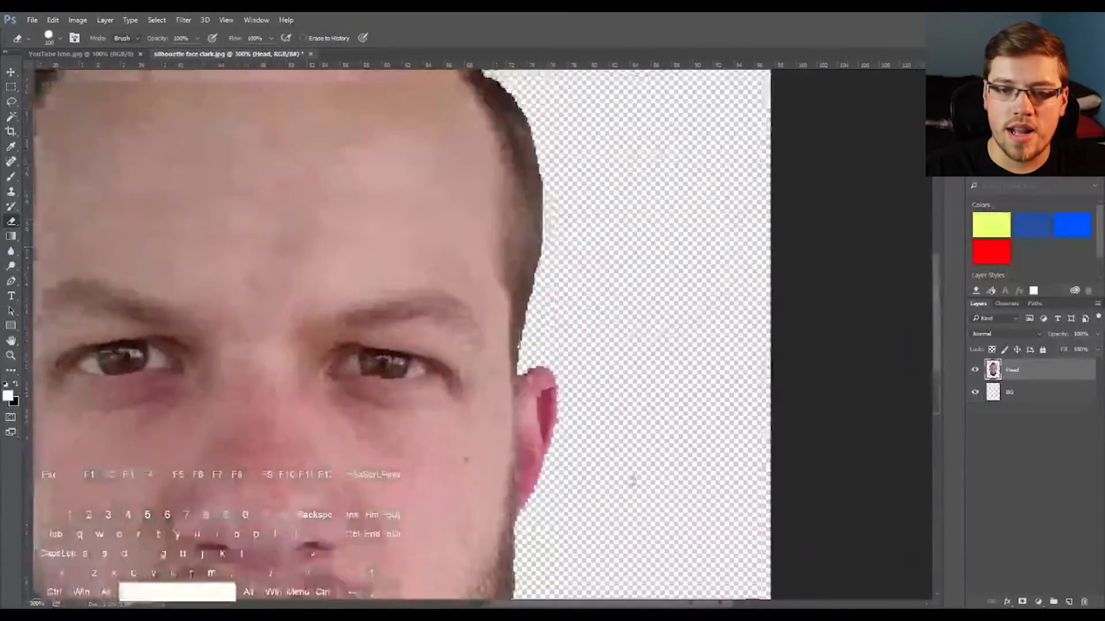
left_click_drag(463, 134, 451, 195)
key("space")
left_click_drag(149, 468, 539, 173)
left_click_drag(487, 279, 348, 312)
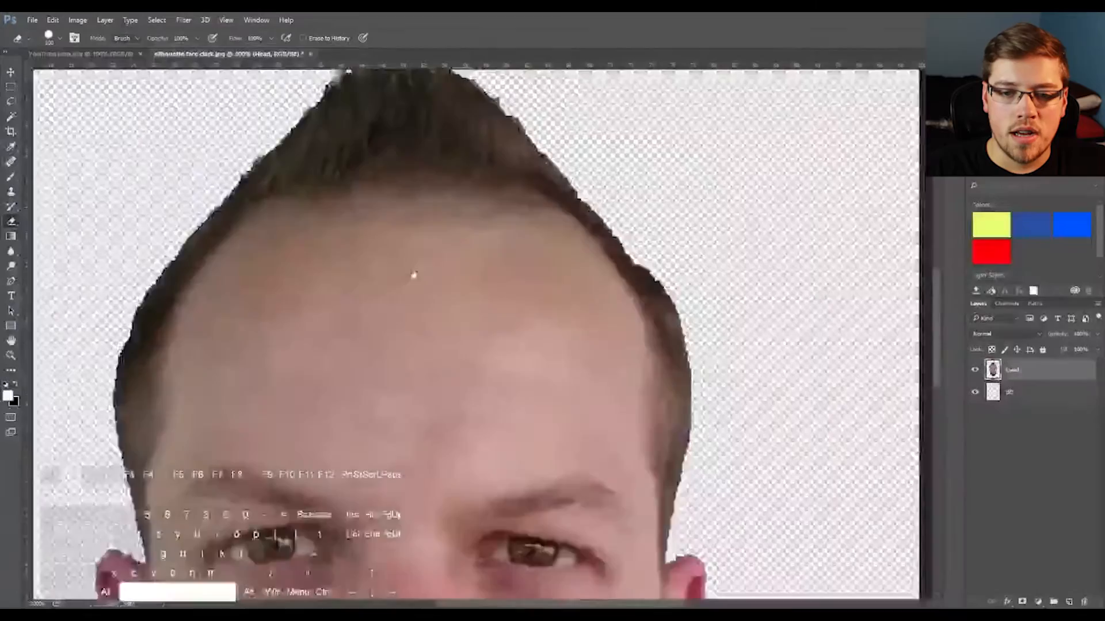
left_click_drag(412, 276, 495, 236)
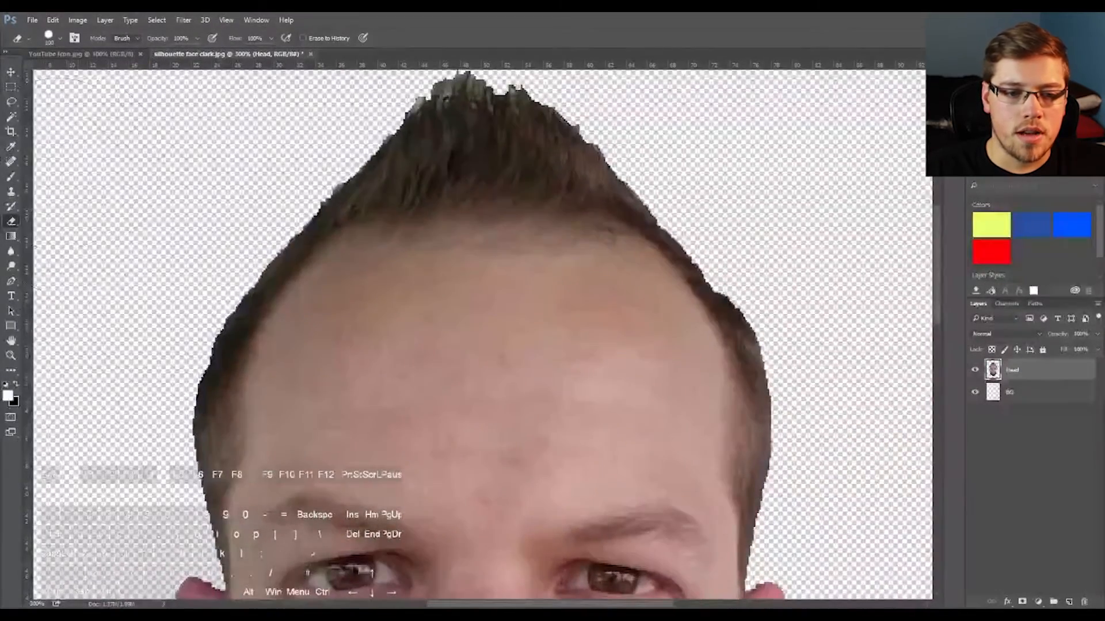
Switch to the Move tool, show the rulers and set their units to percent
key("v")
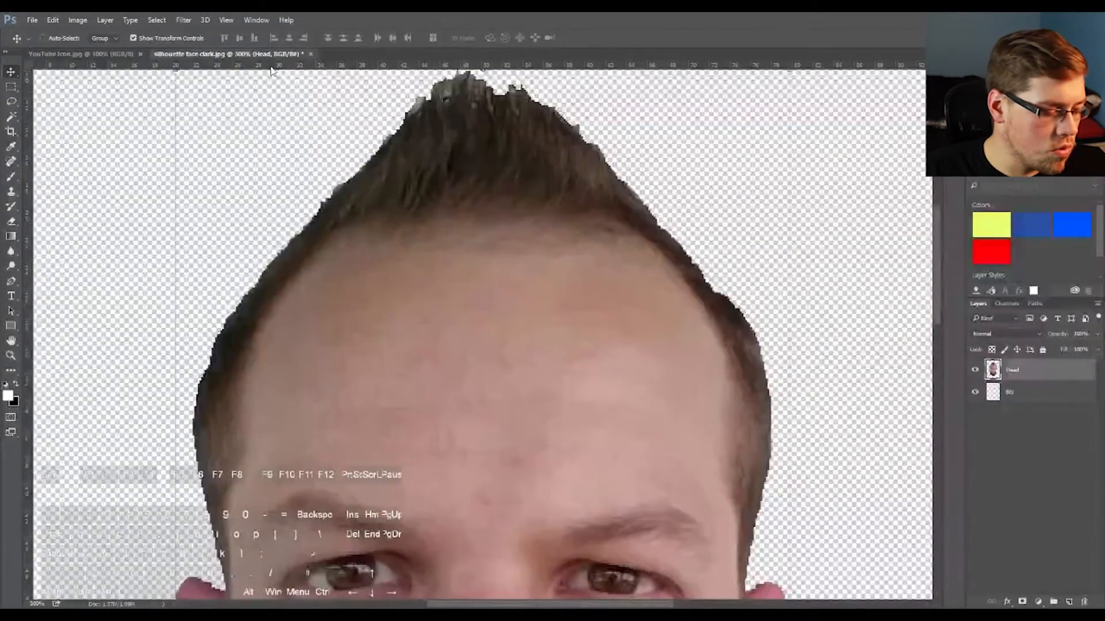
key("ctrl+r")
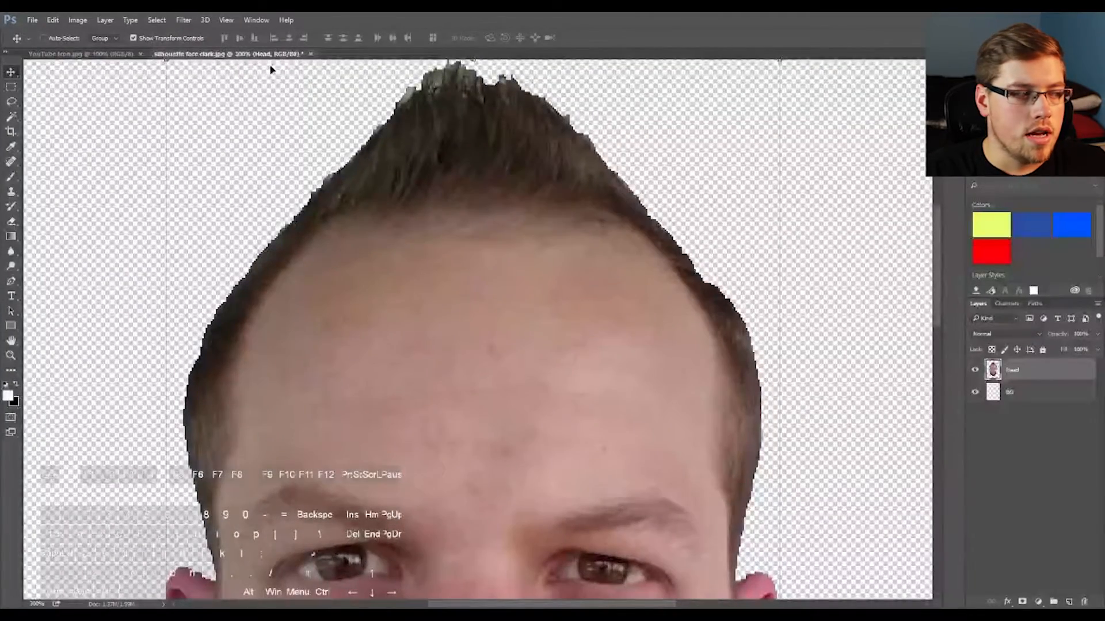
key("ctrl+r")
key("ctrl+r")
key("ctrl+r")
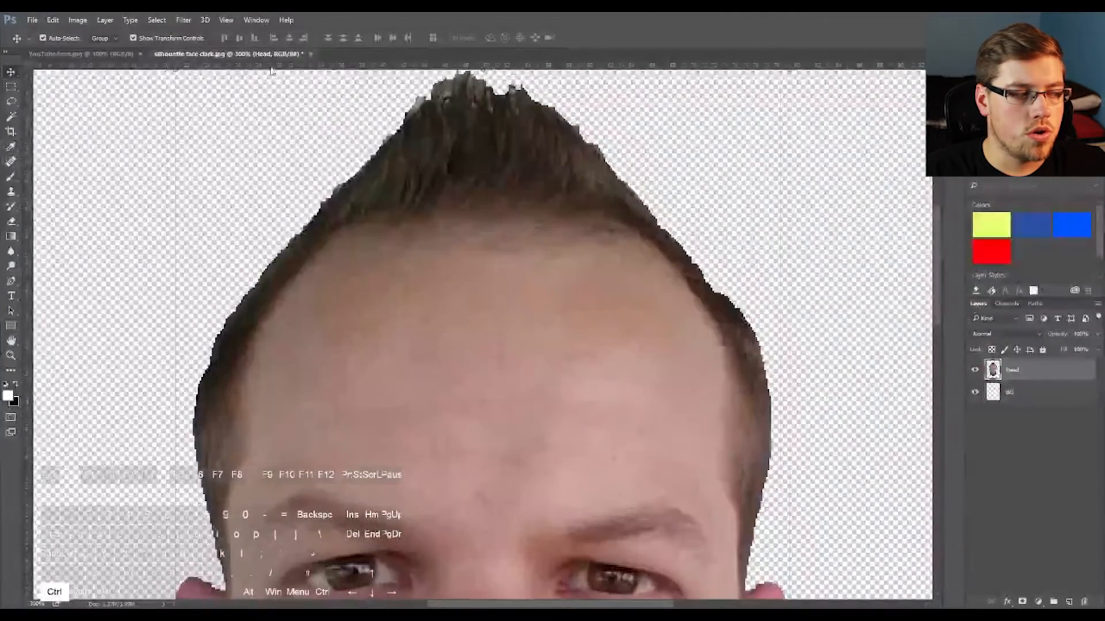
key("ctrl+r")
key("ctrl+r")
key("ctrl+r")
key("ctrl+r")
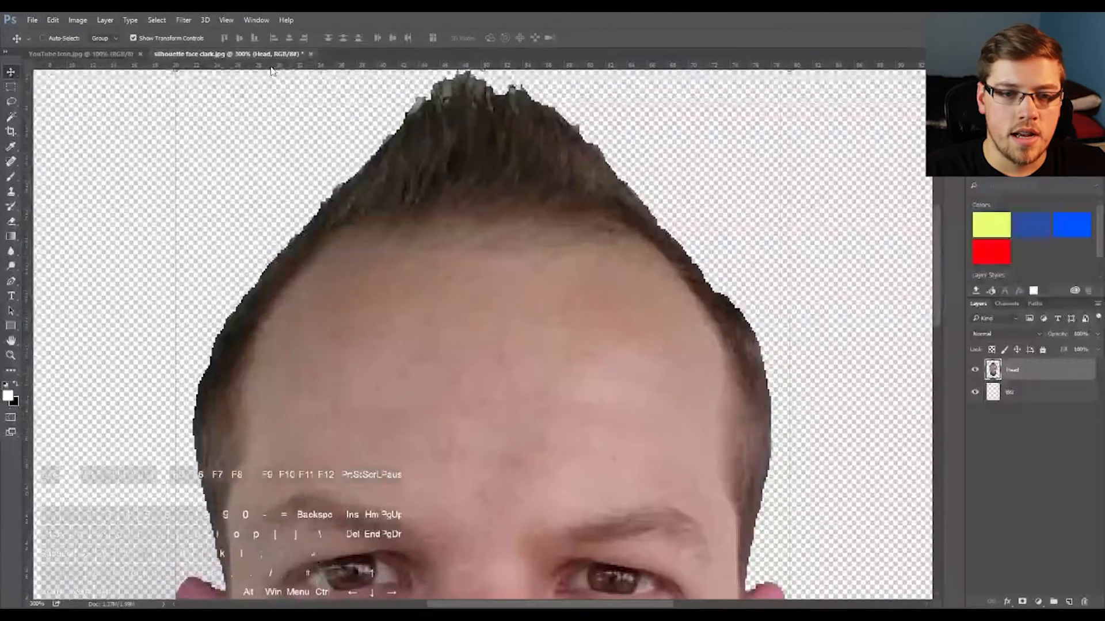
right_click(279, 64)
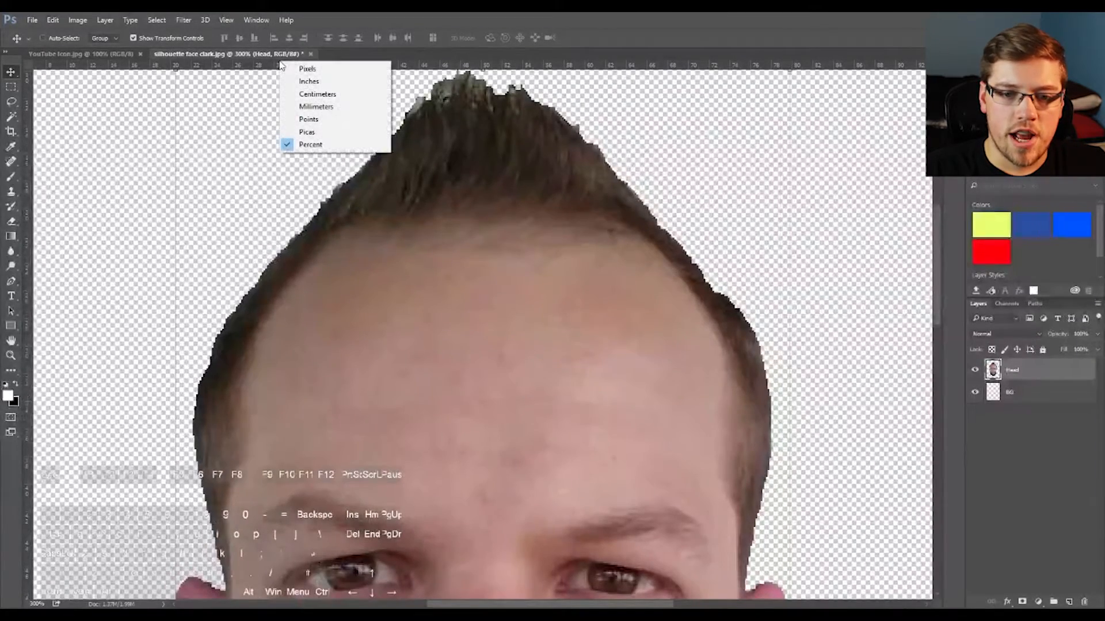
left_click(322, 145)
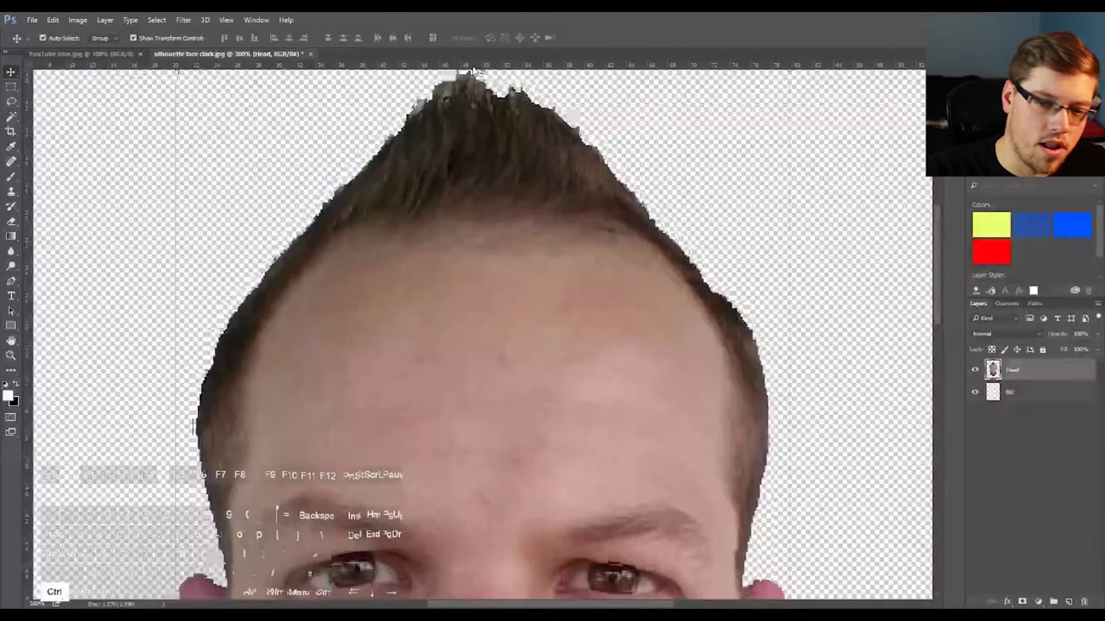
Place a vertical guide at 50% of the canvas width through the middle of the head
key("ctrl+1")
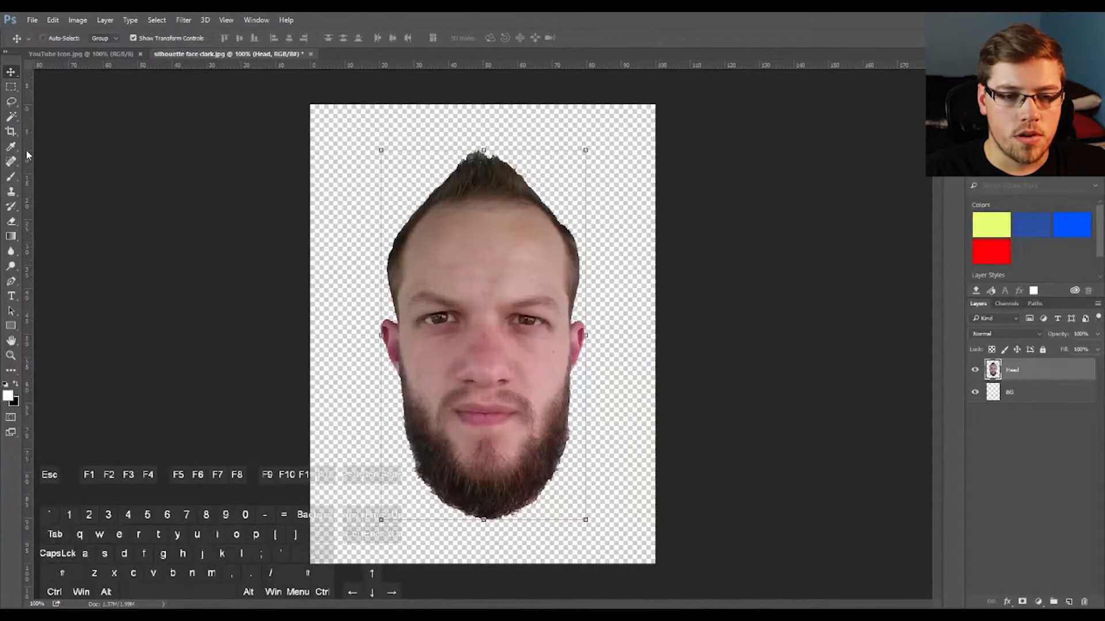
left_click_drag(27, 155, 483, 144)
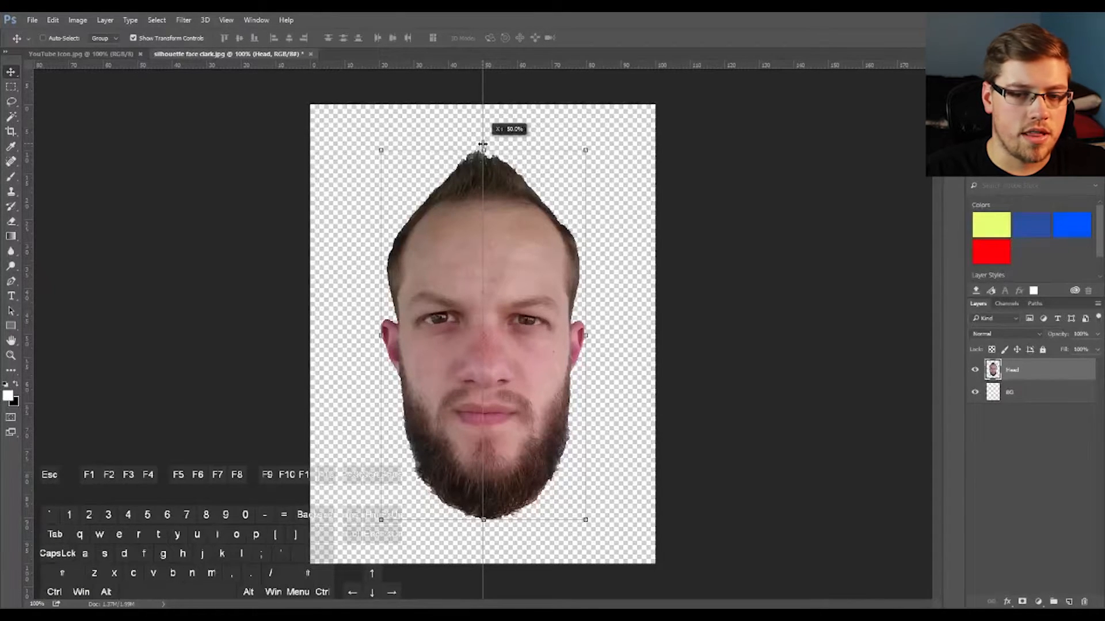
left_click_drag(483, 145, 483, 144)
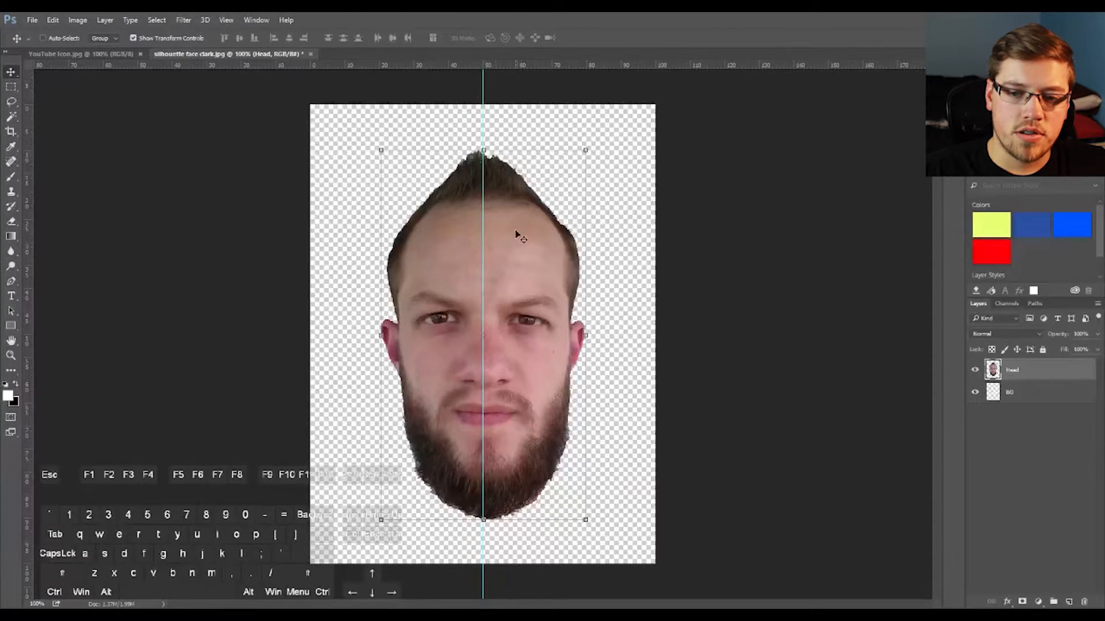
Centre the head on the guide and scale it proportionally from its centre to about 119%
left_click_drag(516, 234, 546, 265)
mouse_move(484, 126)
left_mouse_down()
mouse_move(348, 139)
mouse_move(483, 129)
left_mouse_up()
left_click_drag(529, 231, 504, 202)
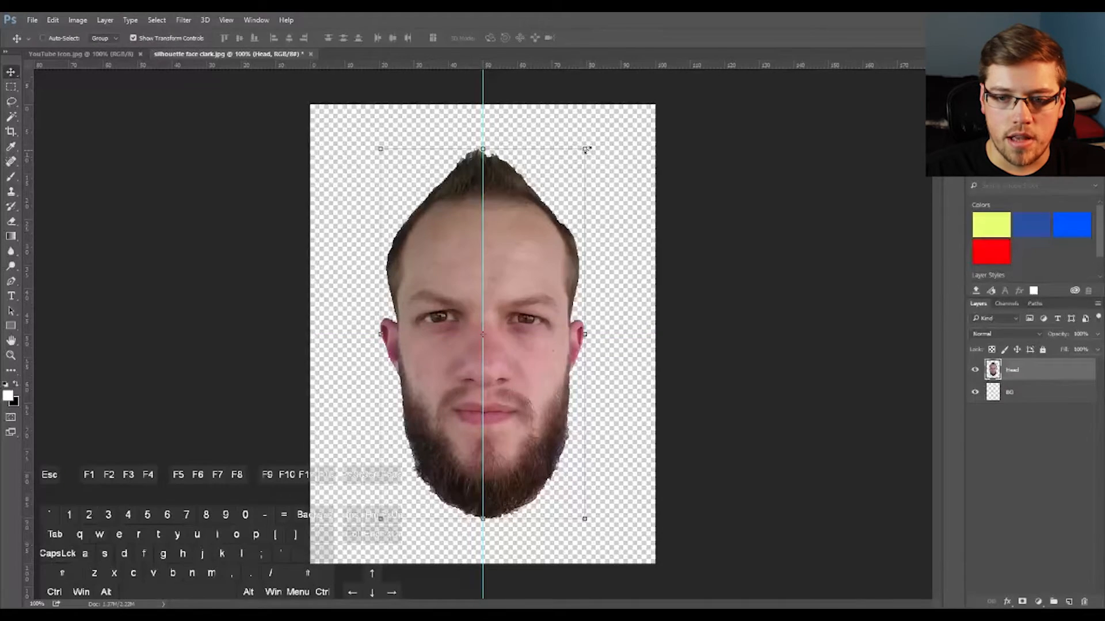
left_click_drag(585, 149, 576, 229)
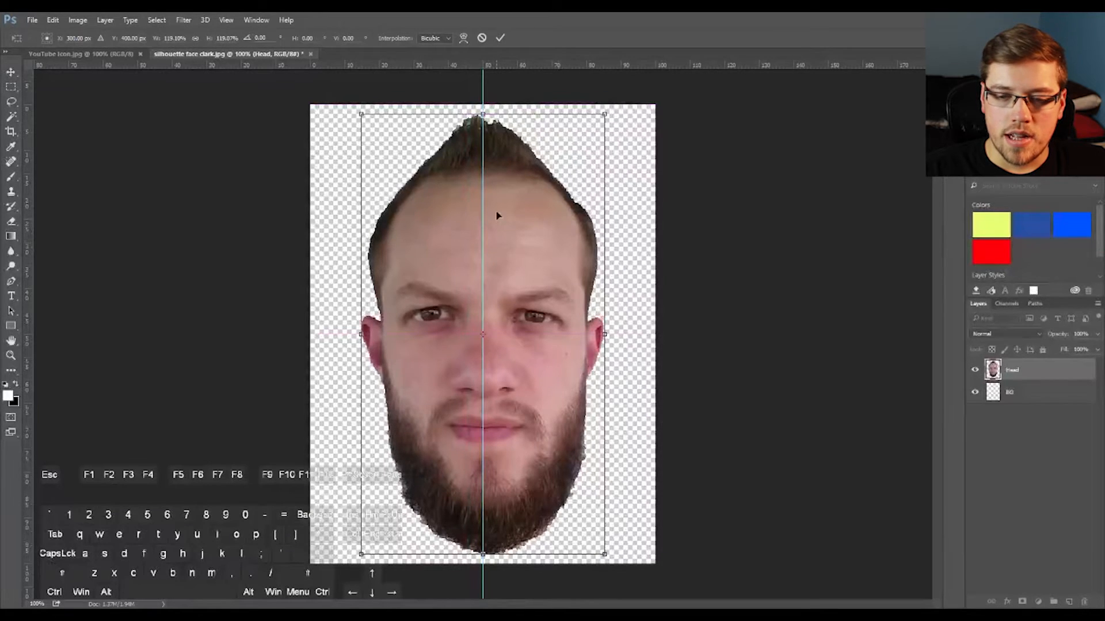
left_click(501, 39)
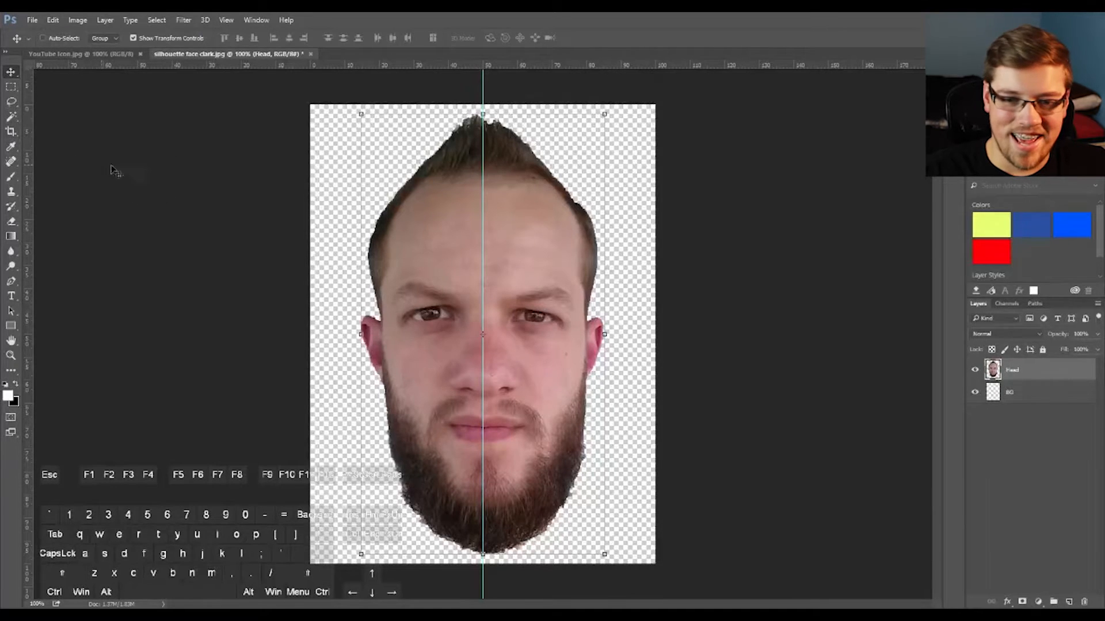
Examine the finished silhouettes in YouTube Icon.jpg as a reference and return to the portrait document
key("e")
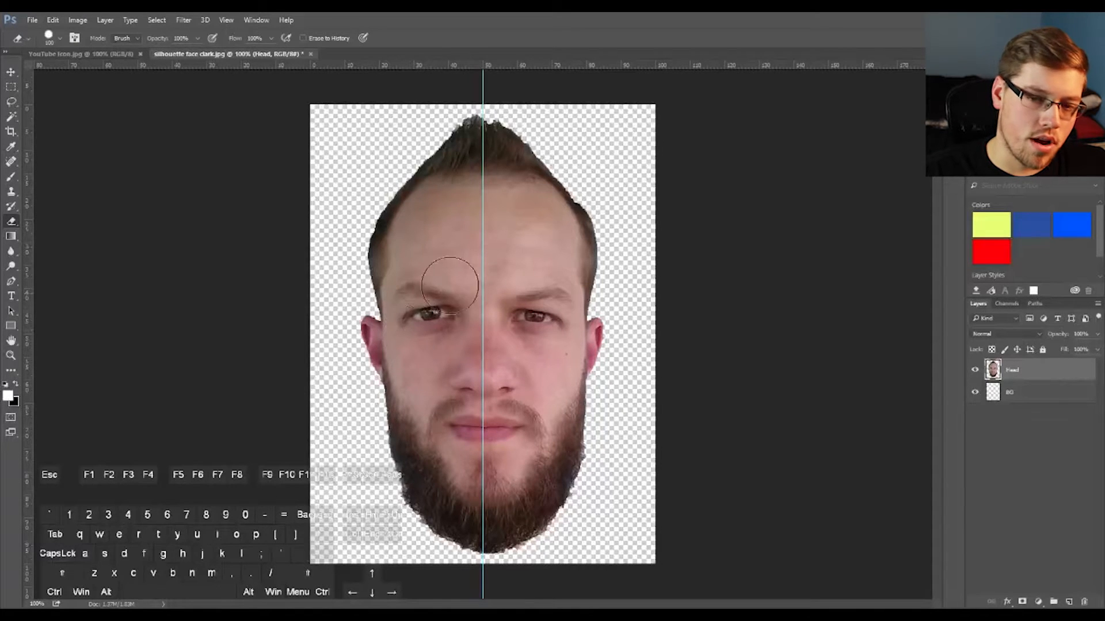
left_click(108, 52)
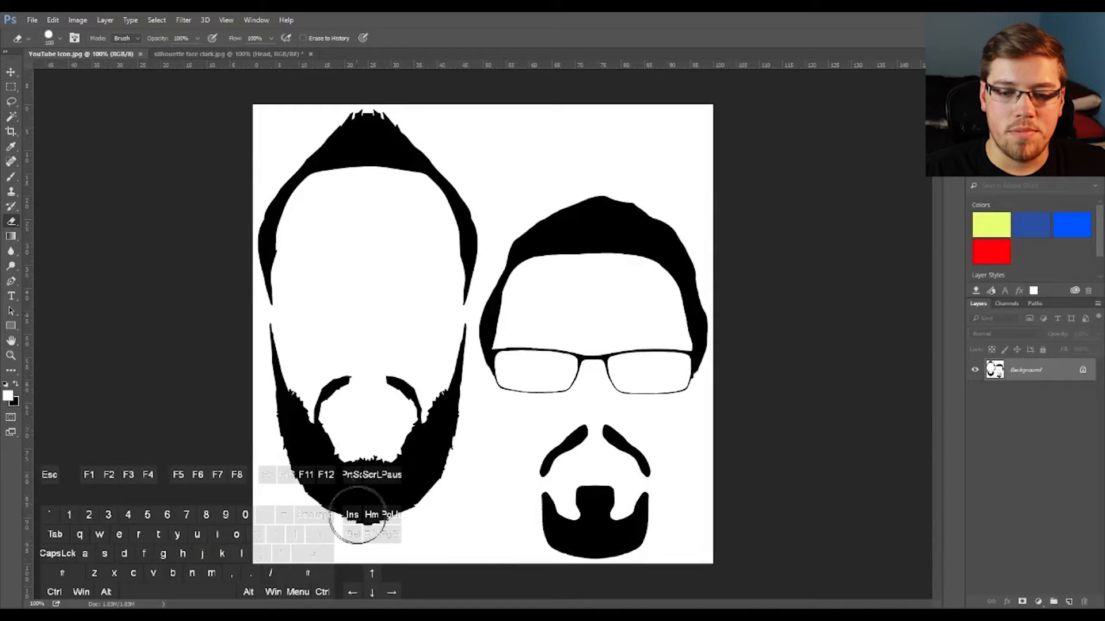
key("w")
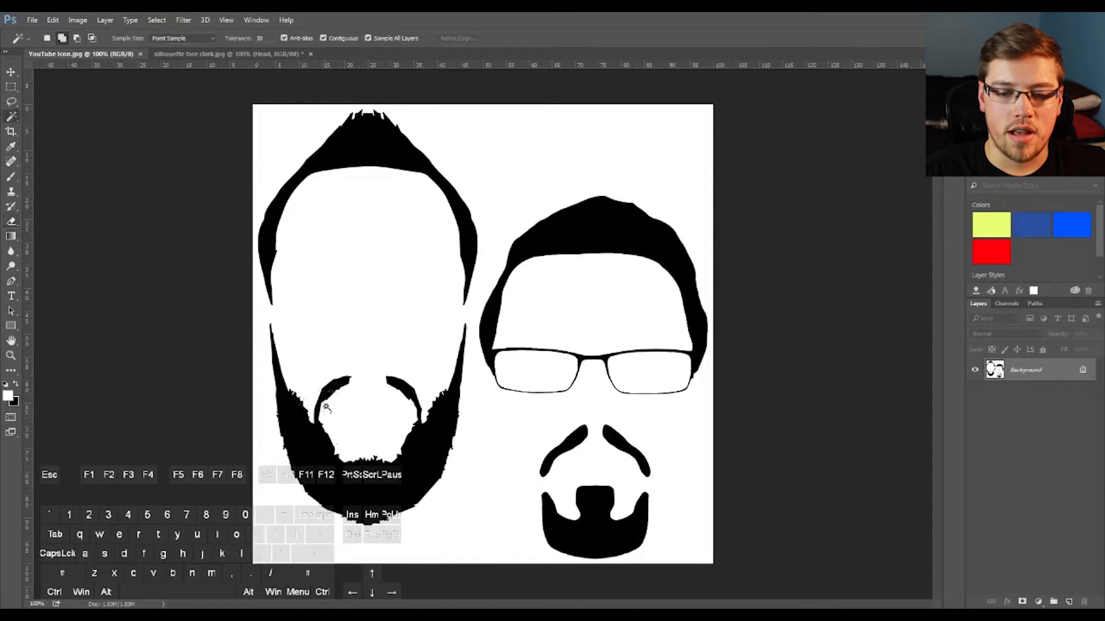
key("v")
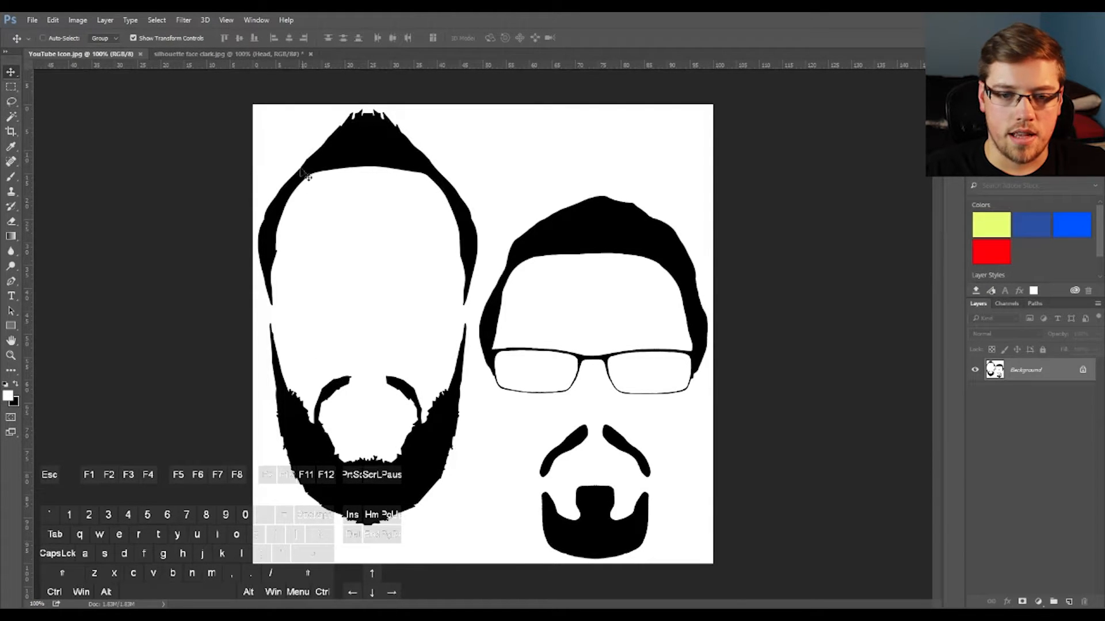
left_click(236, 51)
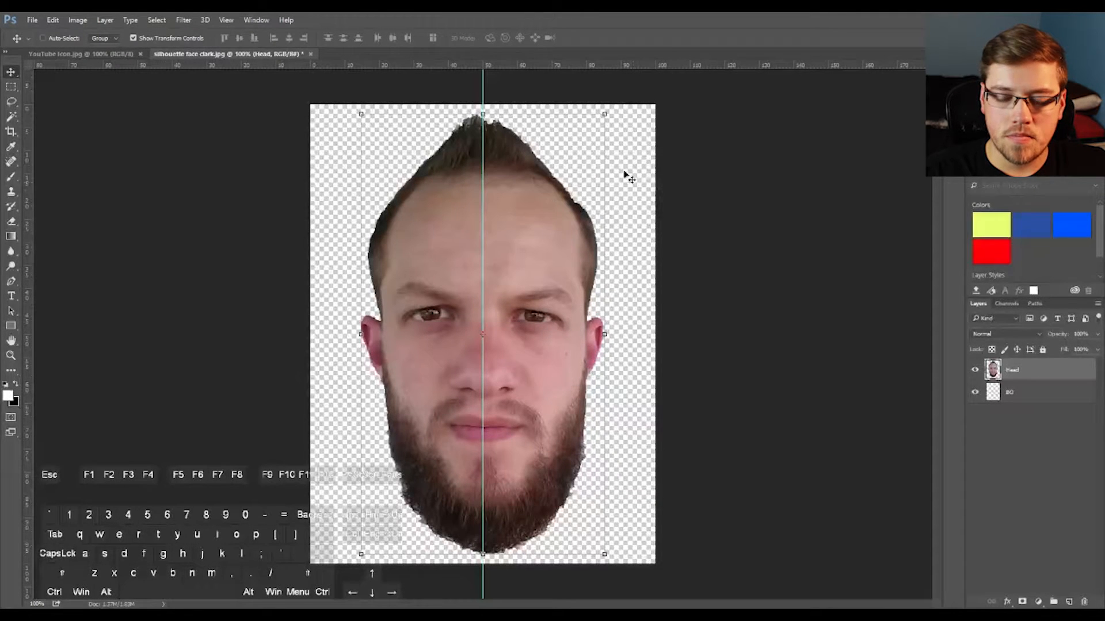
Try erasing the forehead, eyes and upper nose from the Head layer with the Eraser, and undo the erasure
key("e")
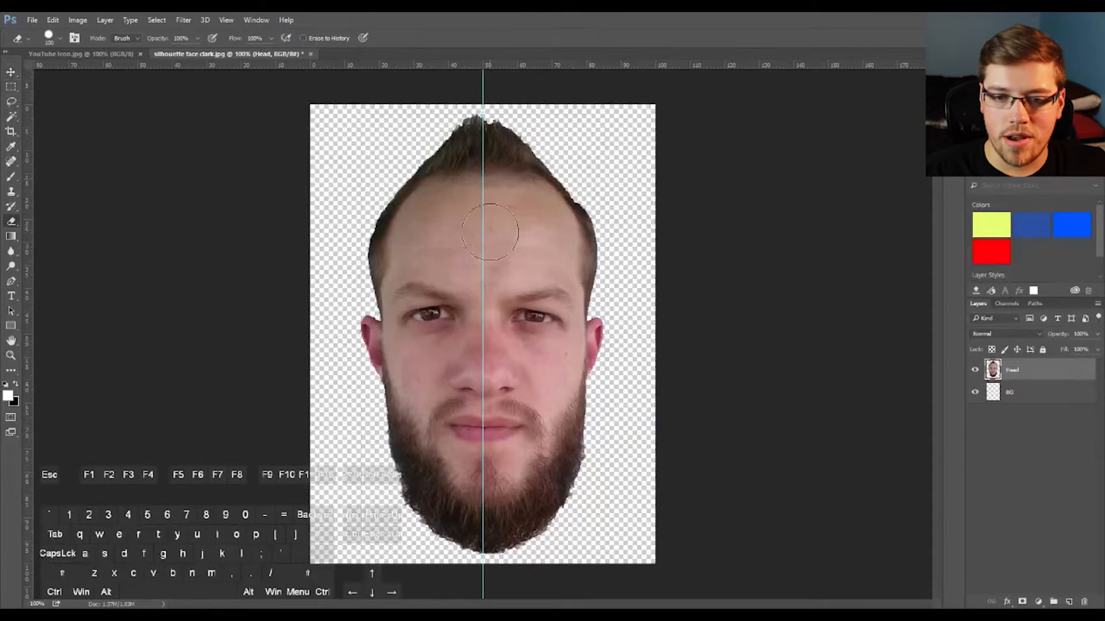
mouse_move(436, 214)
left_mouse_down()
mouse_move(455, 264)
mouse_move(458, 235)
mouse_move(500, 231)
mouse_move(525, 272)
mouse_move(478, 274)
mouse_move(521, 273)
mouse_move(504, 257)
mouse_move(524, 234)
mouse_move(539, 290)
mouse_move(527, 336)
mouse_move(460, 315)
mouse_move(432, 276)
mouse_move(423, 317)
mouse_move(429, 266)
mouse_move(420, 305)
mouse_move(429, 356)
mouse_move(472, 344)
mouse_move(457, 348)
mouse_move(526, 351)
mouse_move(539, 336)
mouse_move(535, 248)
mouse_move(529, 227)
mouse_move(487, 220)
left_mouse_up()
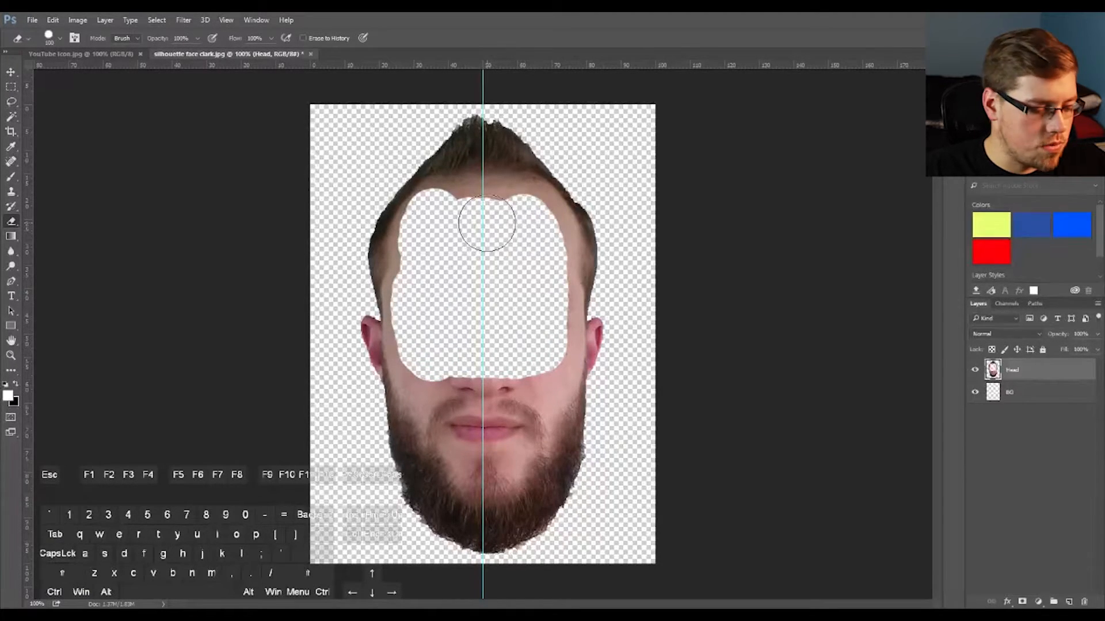
key("shift")
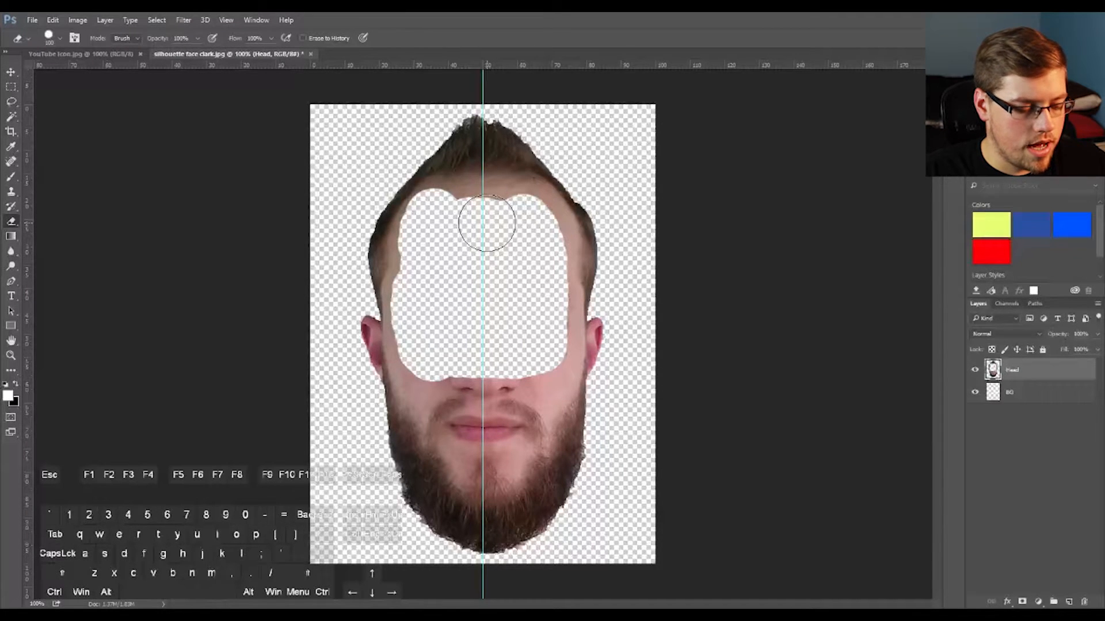
key("ctrl+z")
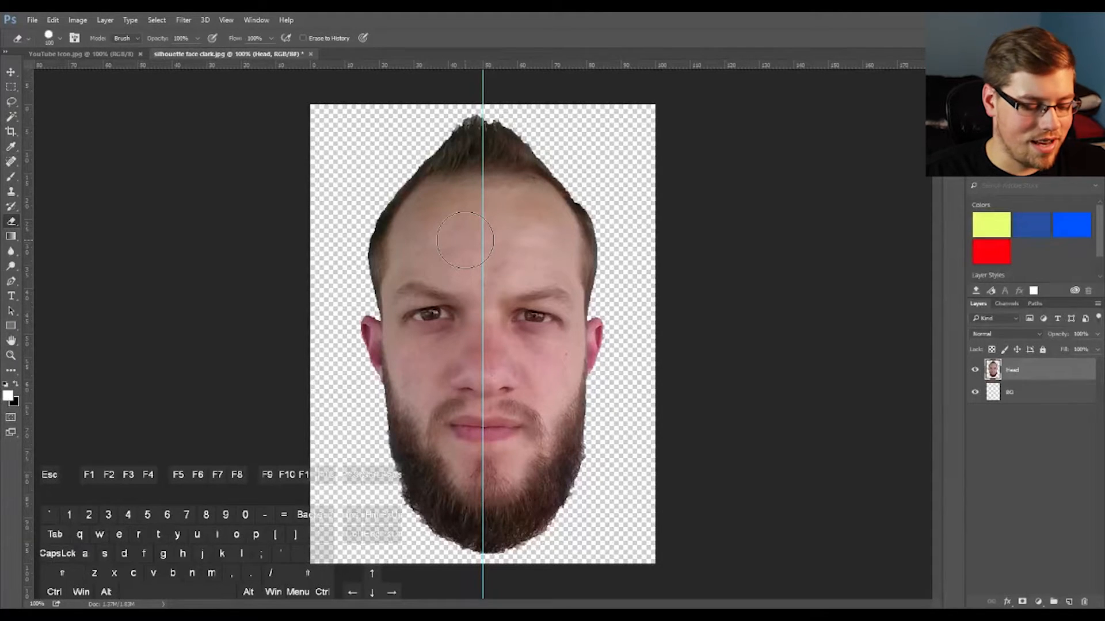
key("g")
key("e")
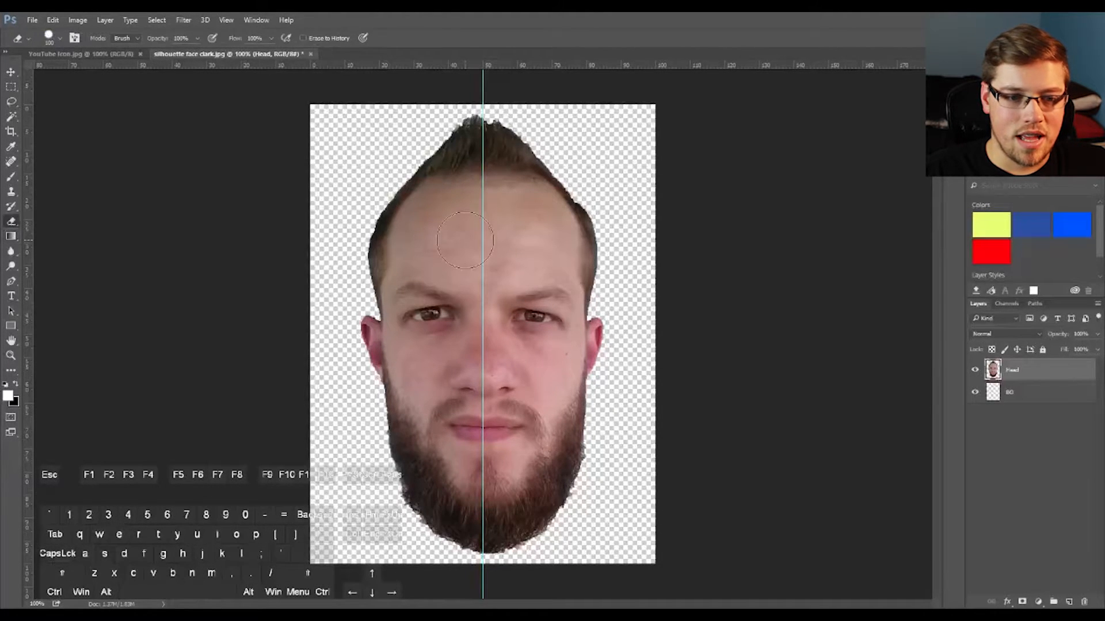
Try selecting the facial skin from the forehead with the Magic Wand, and clear the selection
key("w")
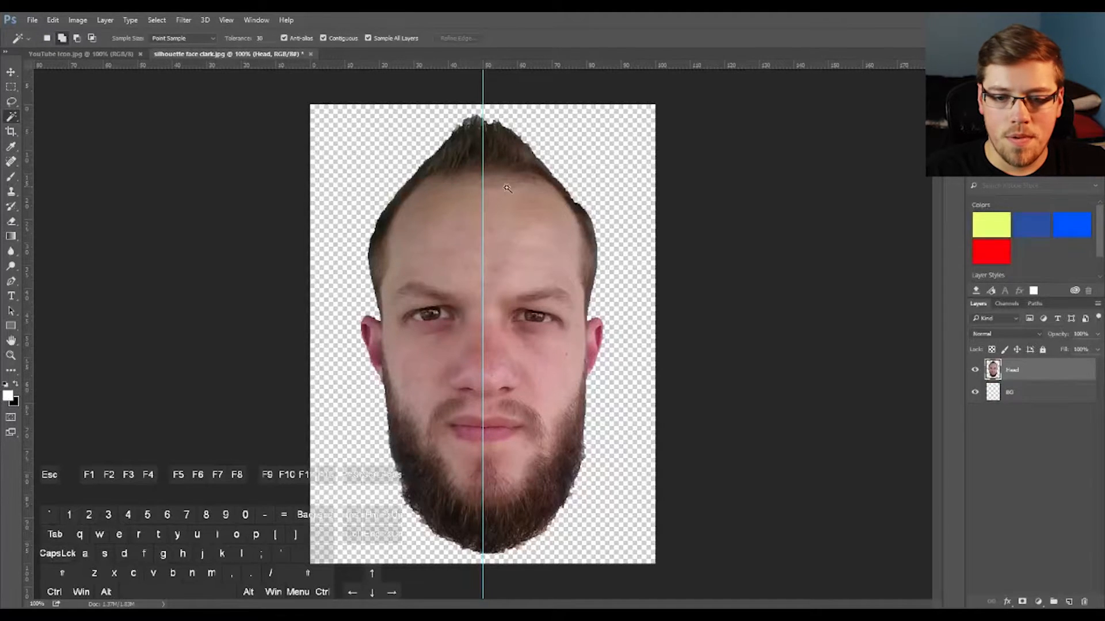
left_click(450, 244)
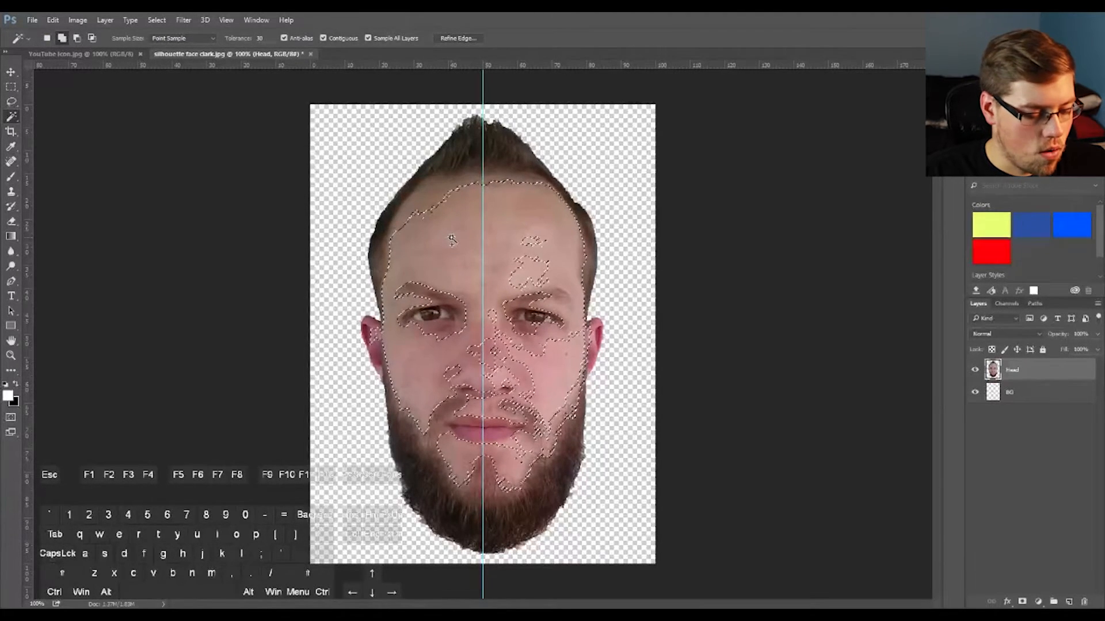
key("ctrl")
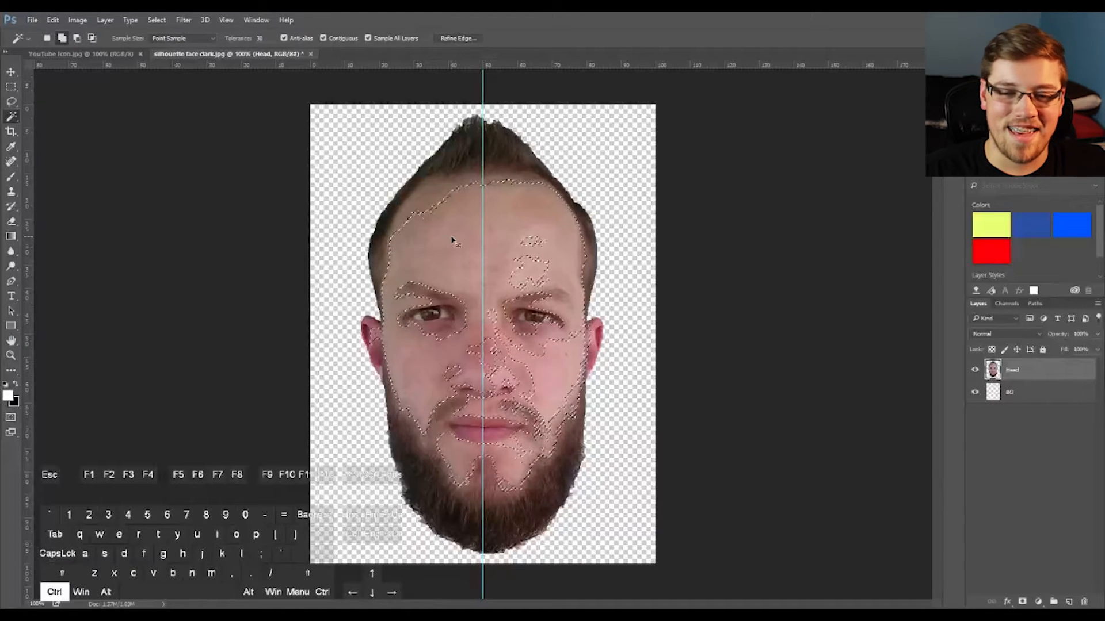
key("ctrl+d")
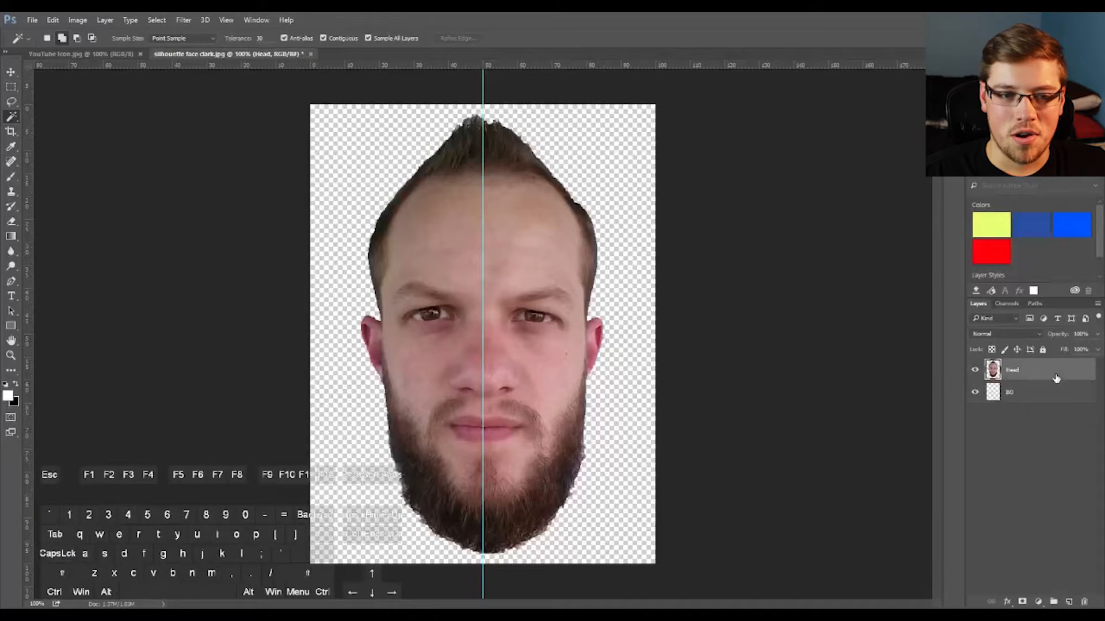
Start a Color Range selection sampled from the forehead skin, try fuzziness settings down to 99, and check the inverted preview
left_click(157, 20)
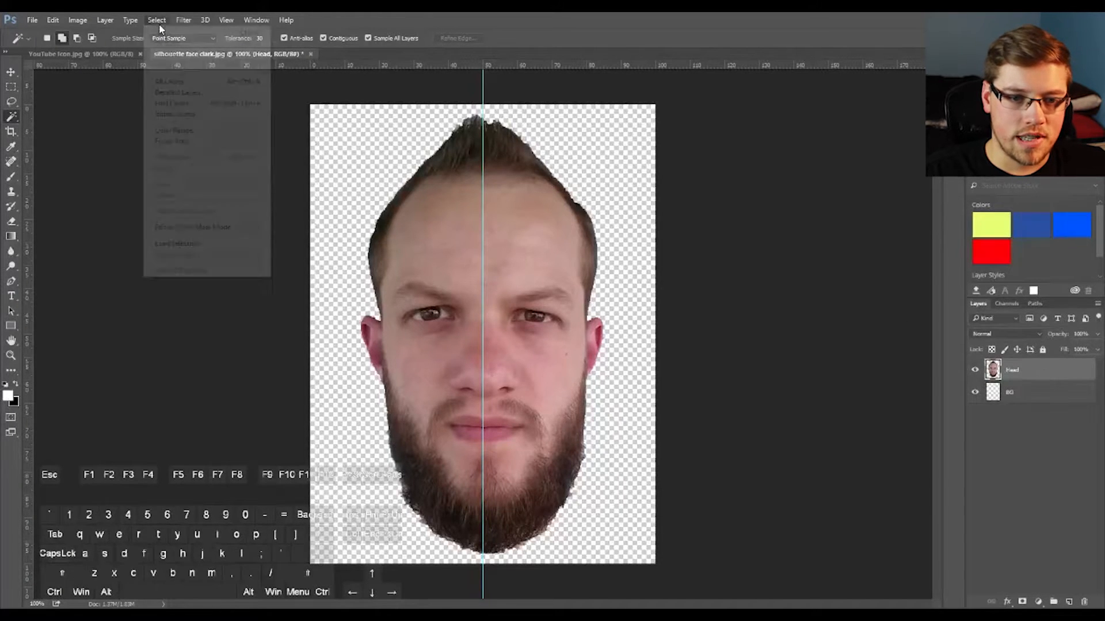
left_click(190, 128)
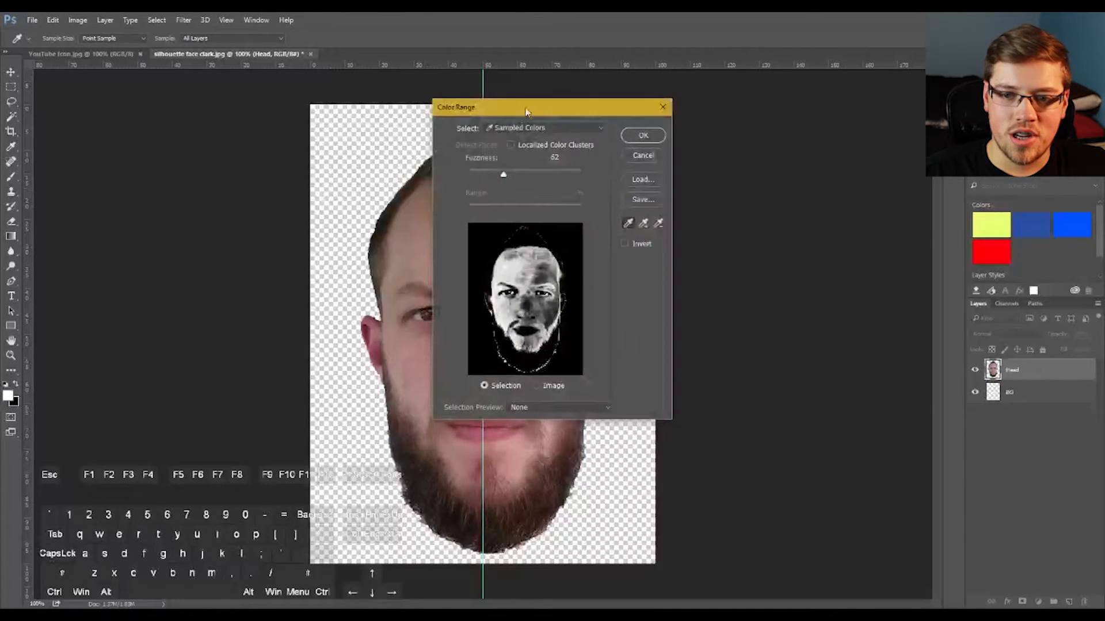
left_click_drag(552, 109, 733, 110)
left_click(526, 233)
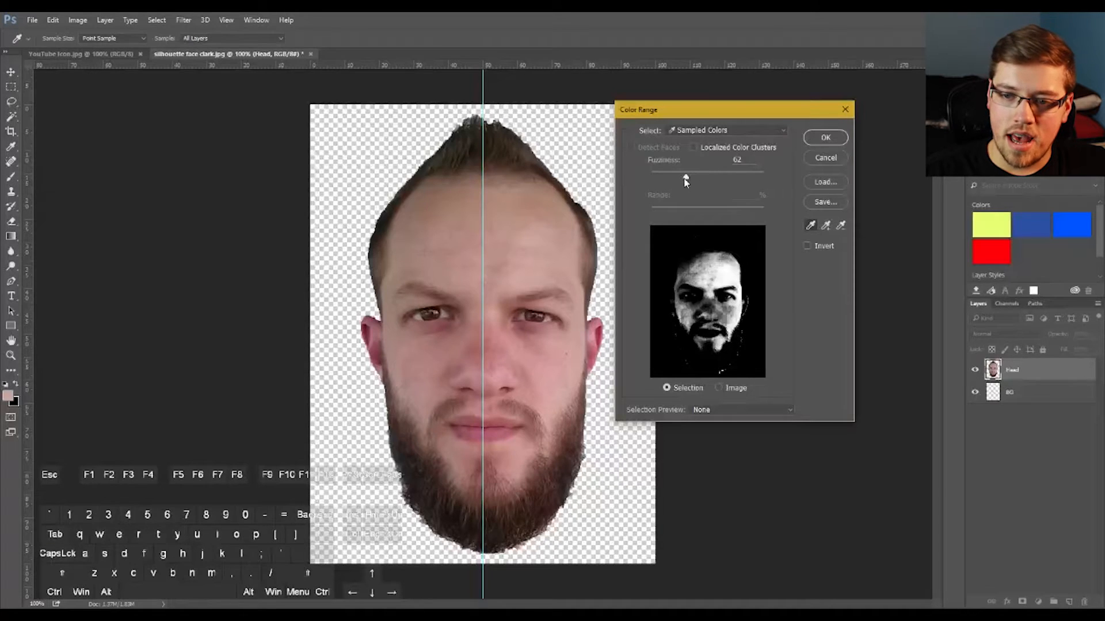
left_click_drag(684, 182, 717, 190)
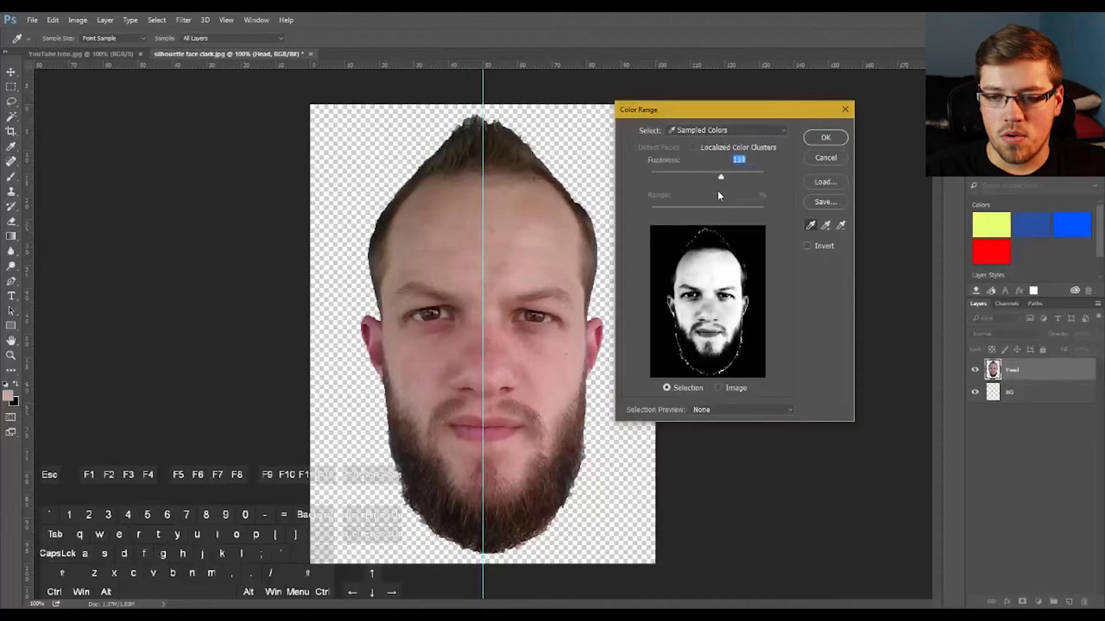
left_click_drag(553, 239, 539, 274)
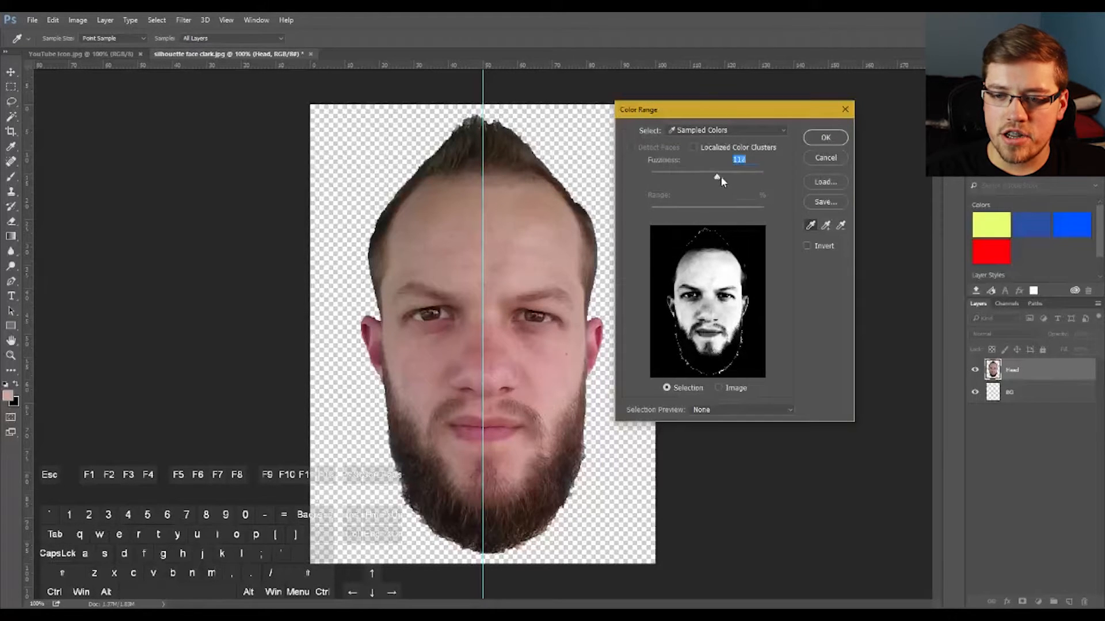
mouse_move(720, 176)
left_mouse_down()
mouse_move(729, 179)
mouse_move(667, 179)
mouse_move(717, 188)
mouse_move(707, 191)
left_mouse_up()
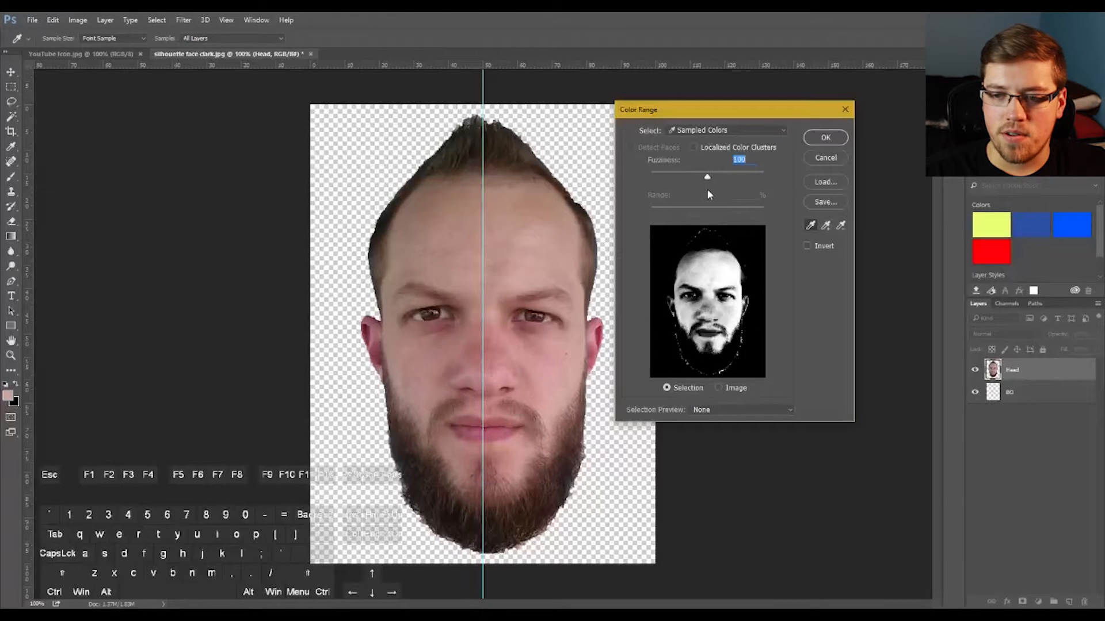
left_click(806, 246)
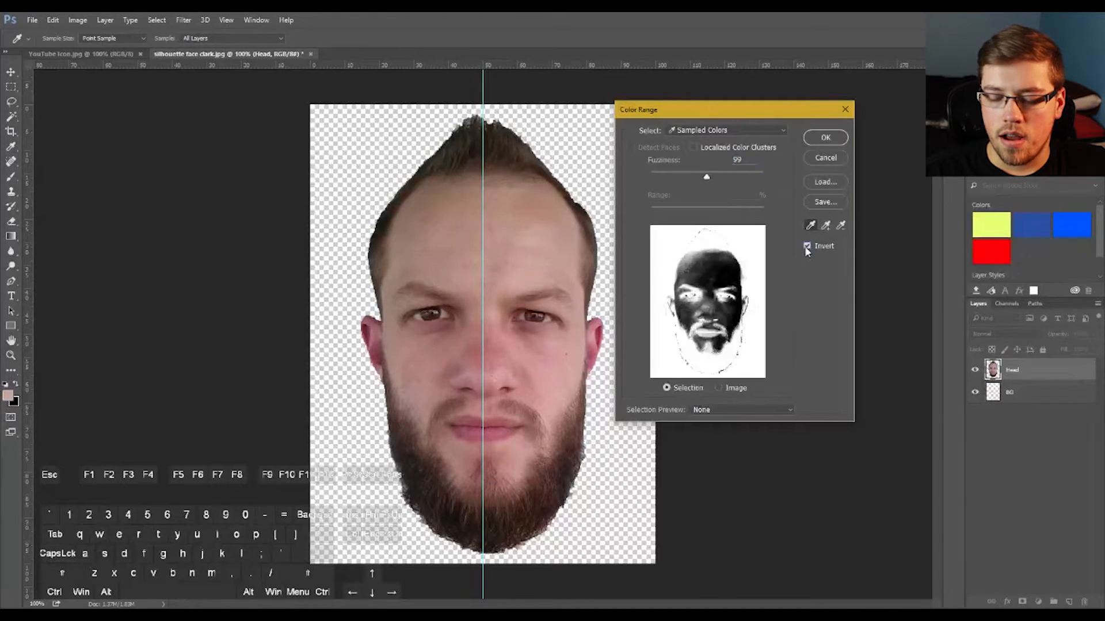
left_click(806, 247)
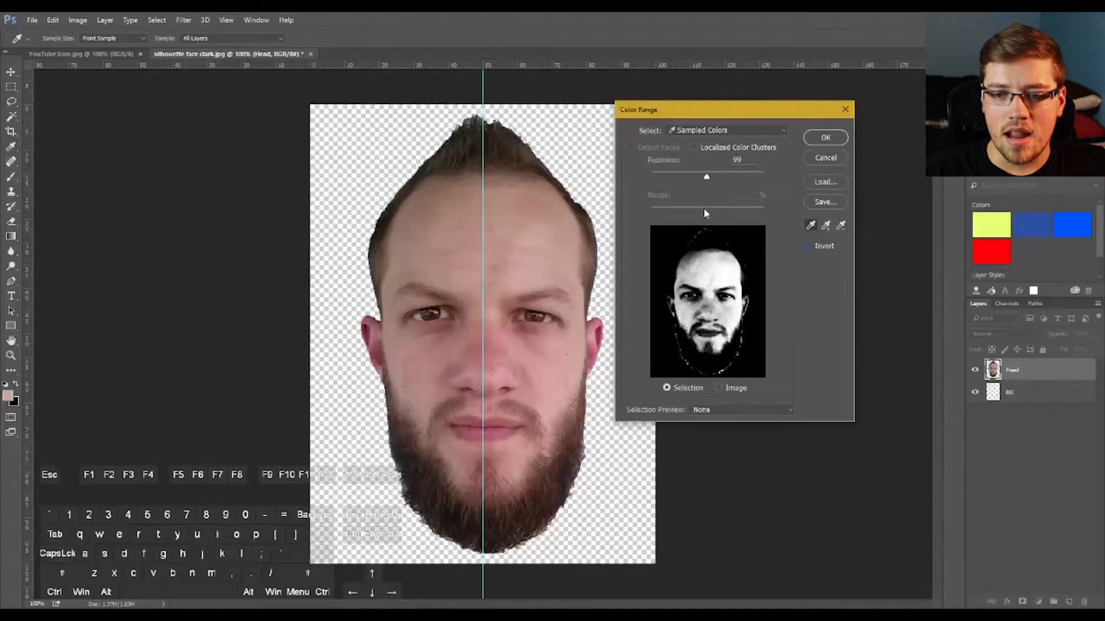
Add another forehead tone to the Color Range sample, set Fuzziness to 120, subtract forehead tones and apply the selection
left_click(825, 226)
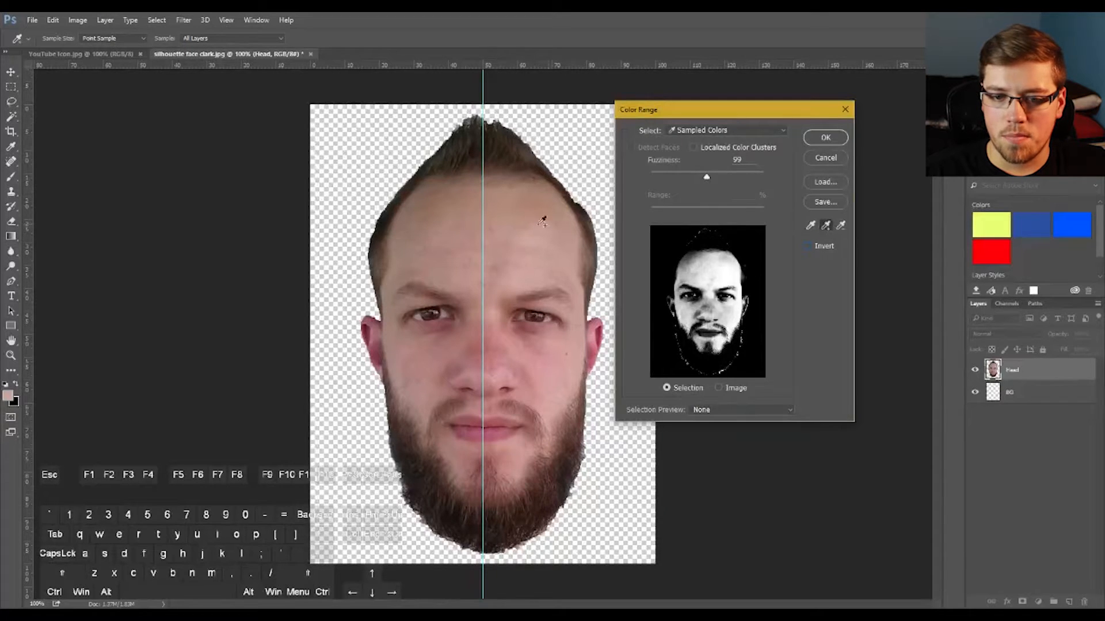
left_click(427, 223)
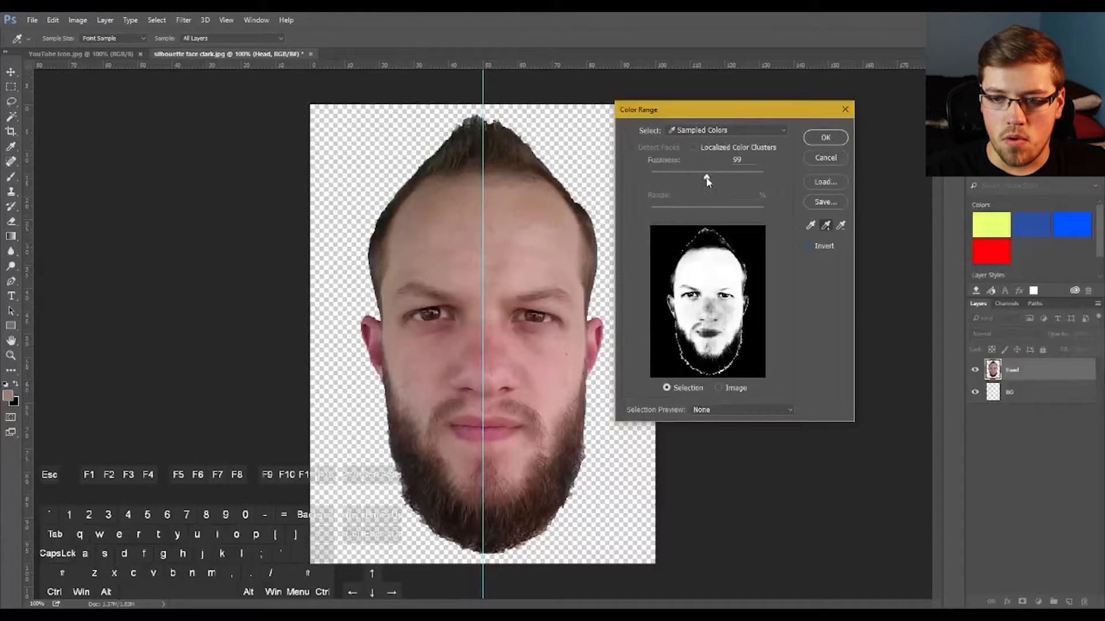
mouse_move(707, 182)
left_mouse_down()
mouse_move(678, 179)
mouse_move(731, 182)
mouse_move(720, 180)
left_mouse_up()
left_click(840, 225)
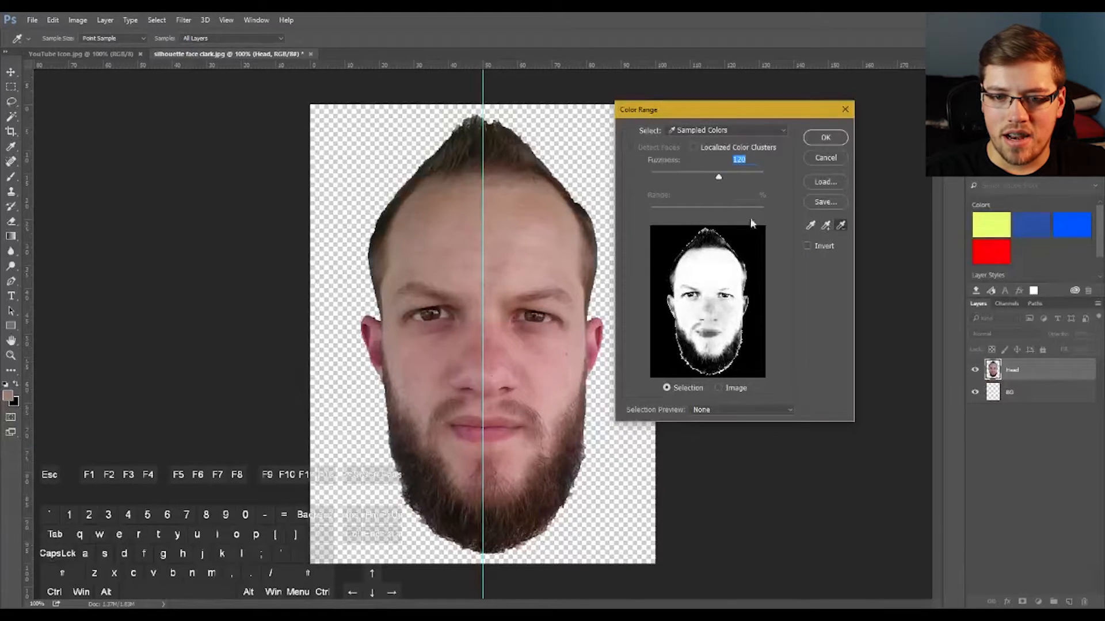
left_click(441, 225)
left_click(437, 215)
left_click(439, 213)
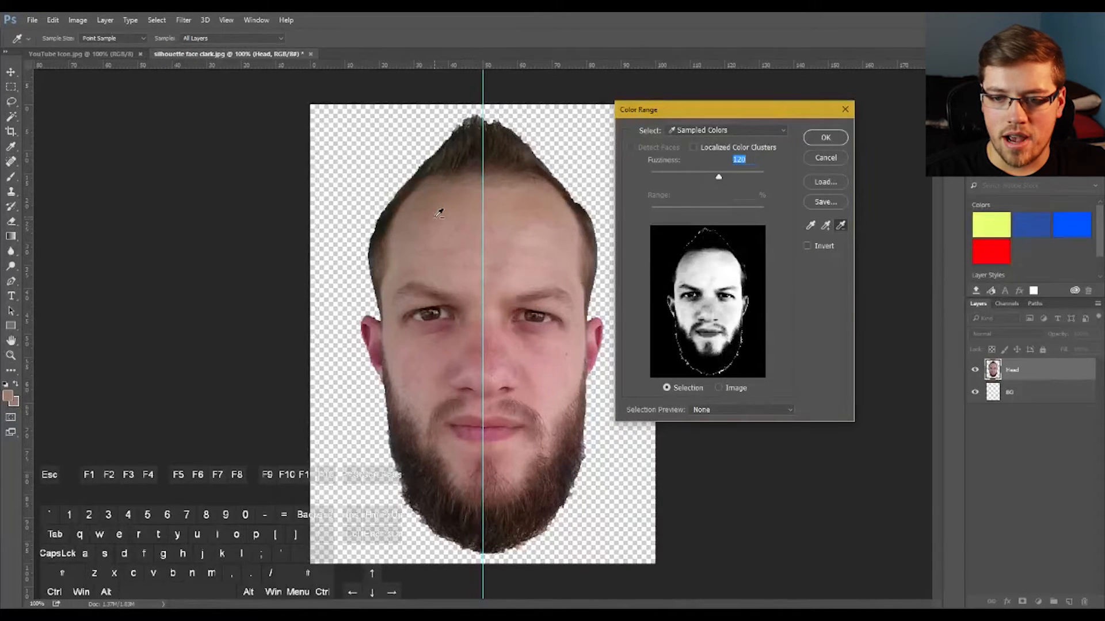
left_click(825, 138)
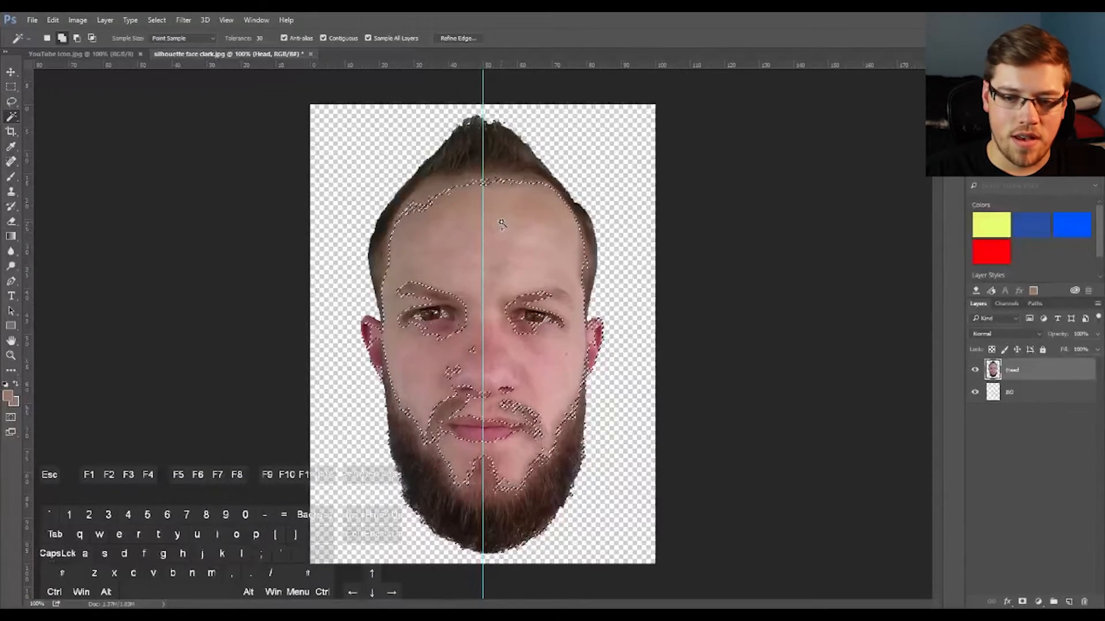
Try deleting the selected skin tones from the Head layer, undo the deletion and clear the selection
key("Delete")
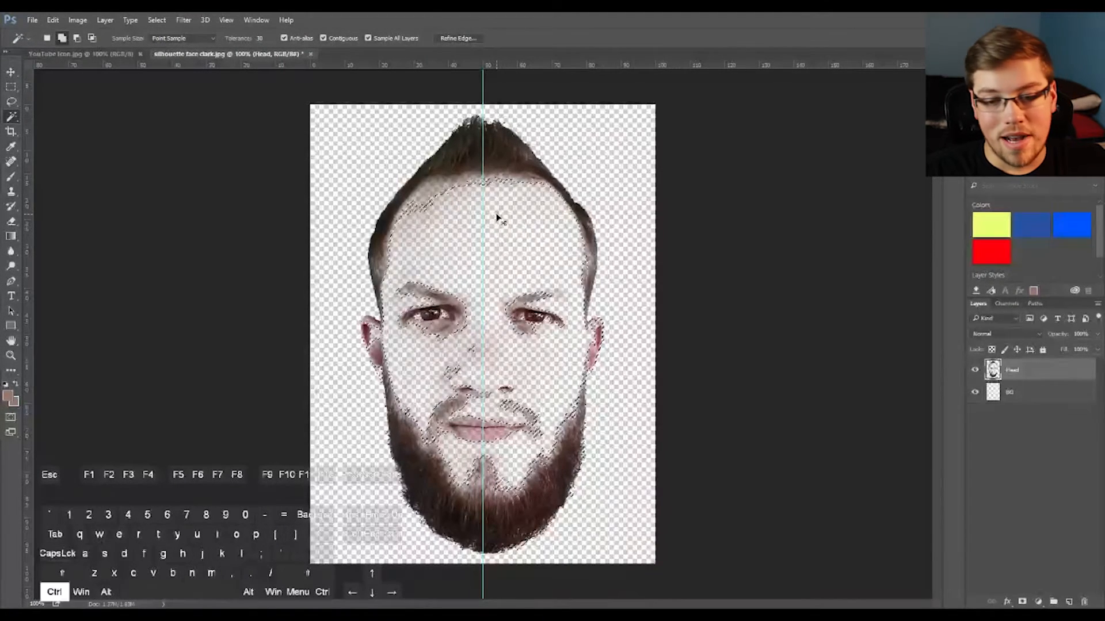
key("ctrl+d")
key("ctrl+d")
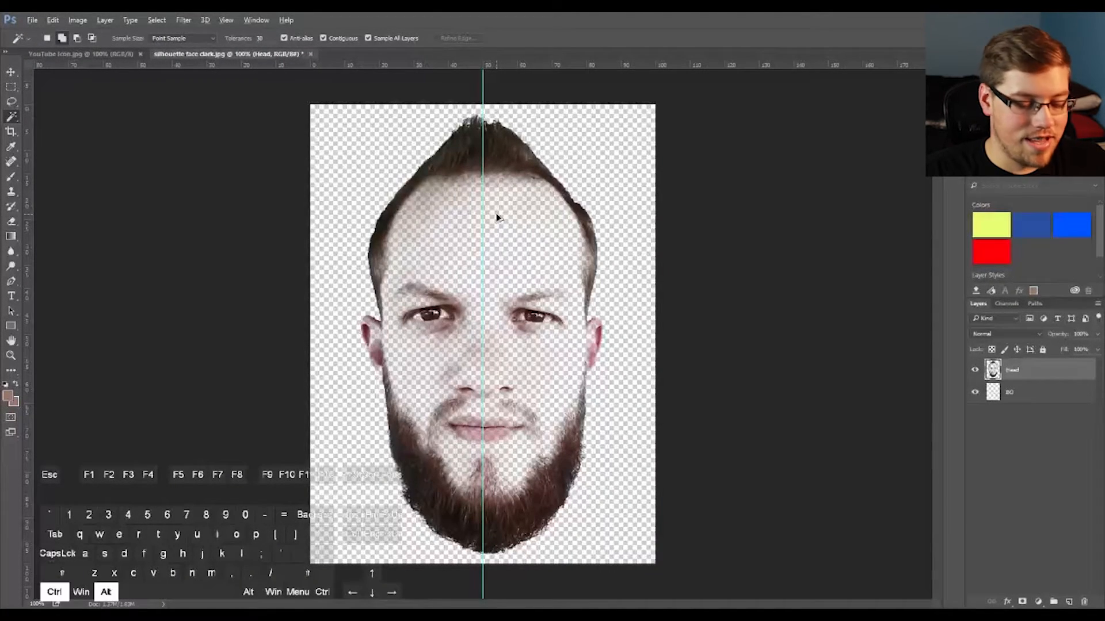
key("ctrl+alt+z")
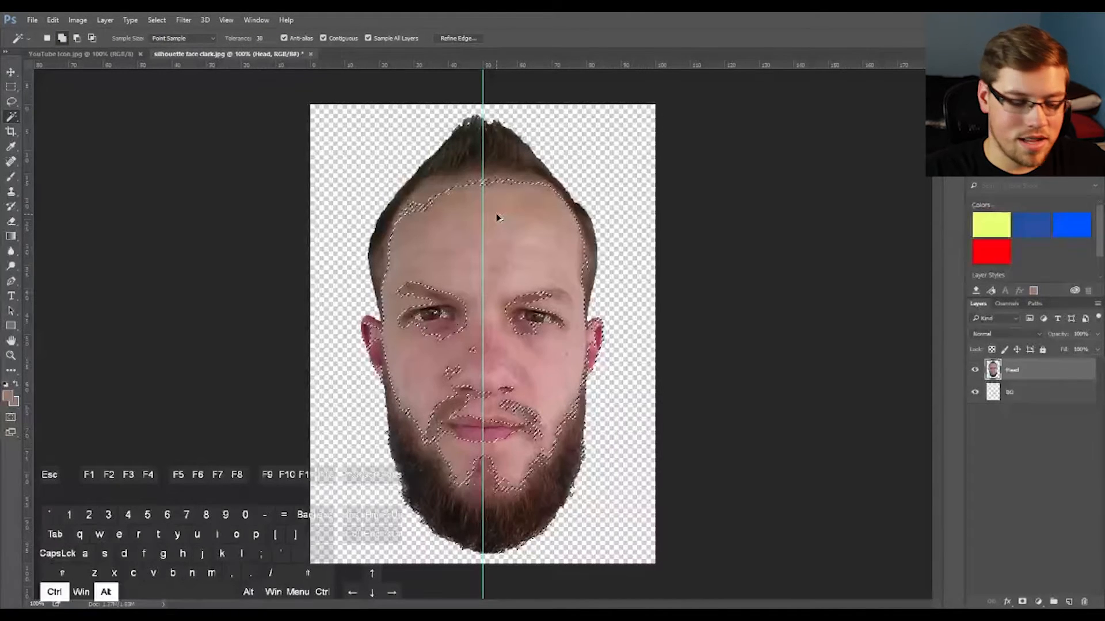
key("ctrl+d")
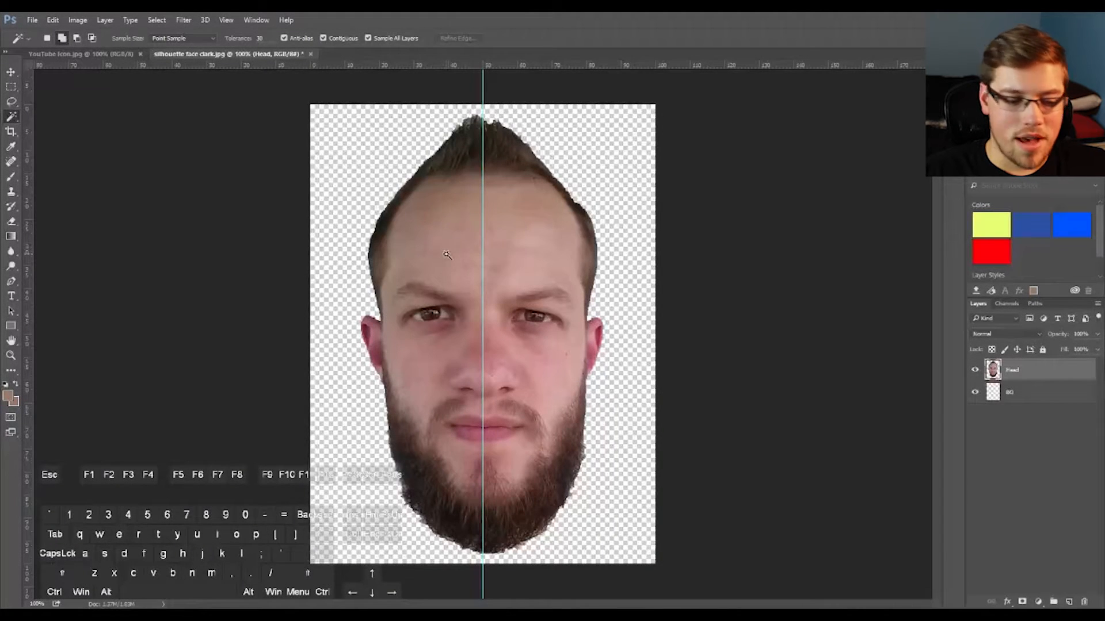
Erase the forehead, eyes and nose from the Head layer, and with a smaller Eraser the lips and the middle of the moustache
key("e")
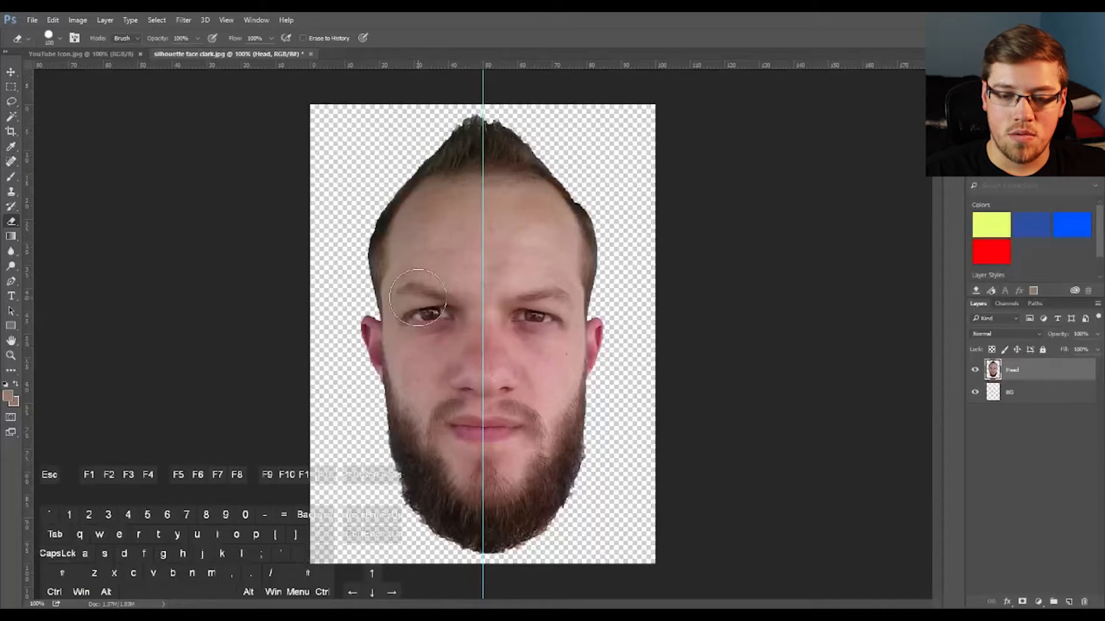
mouse_move(419, 298)
left_mouse_down()
mouse_move(437, 222)
mouse_move(532, 233)
mouse_move(548, 375)
mouse_move(516, 359)
mouse_move(435, 362)
mouse_move(421, 298)
mouse_move(450, 286)
mouse_move(465, 295)
mouse_move(496, 248)
mouse_move(506, 338)
left_mouse_up()
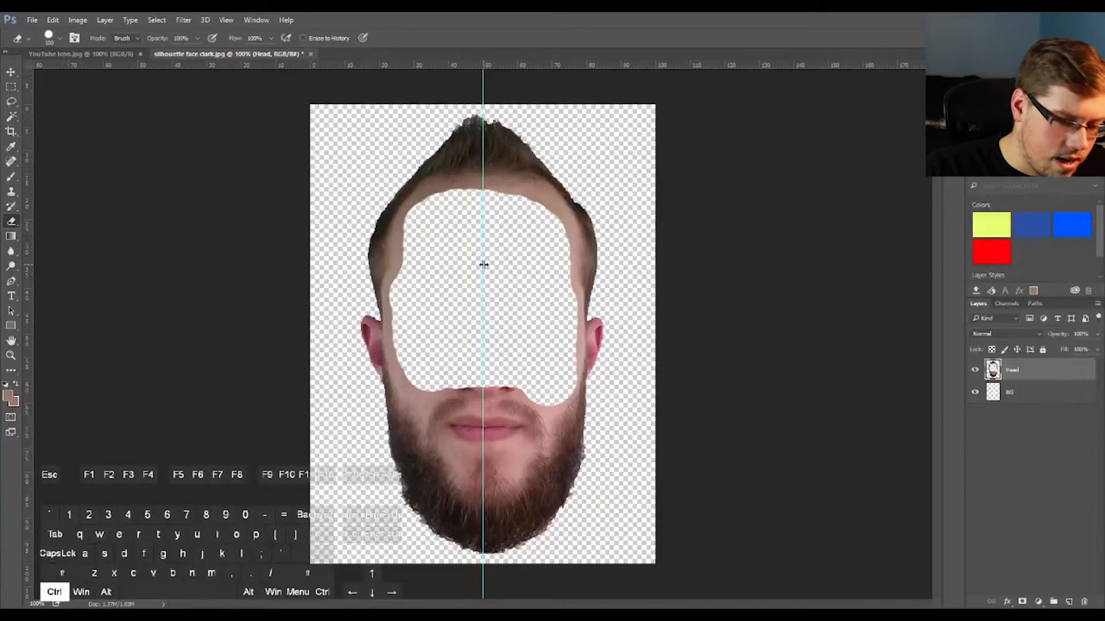
key("ctrl+plus")
key("ctrl+plus")
key("space")
left_click_drag(481, 257, 425, 35)
key("[")
key("]")
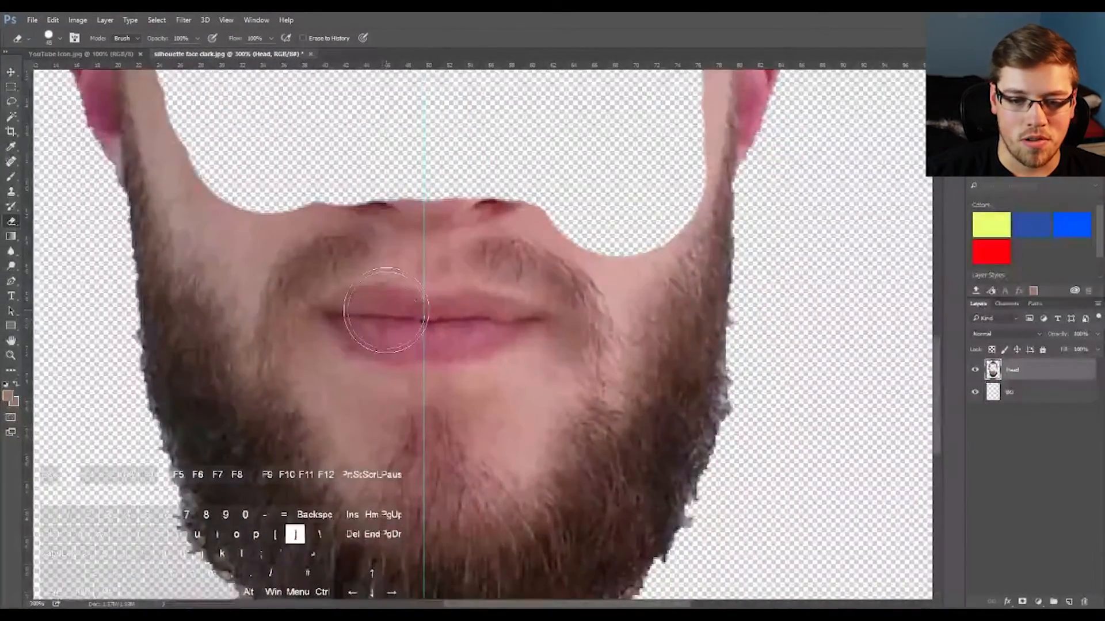
key("[")
mouse_move(386, 310)
left_mouse_down()
mouse_move(361, 341)
mouse_move(360, 372)
mouse_move(426, 345)
mouse_move(461, 348)
mouse_move(517, 392)
mouse_move(503, 344)
mouse_move(425, 311)
left_mouse_up()
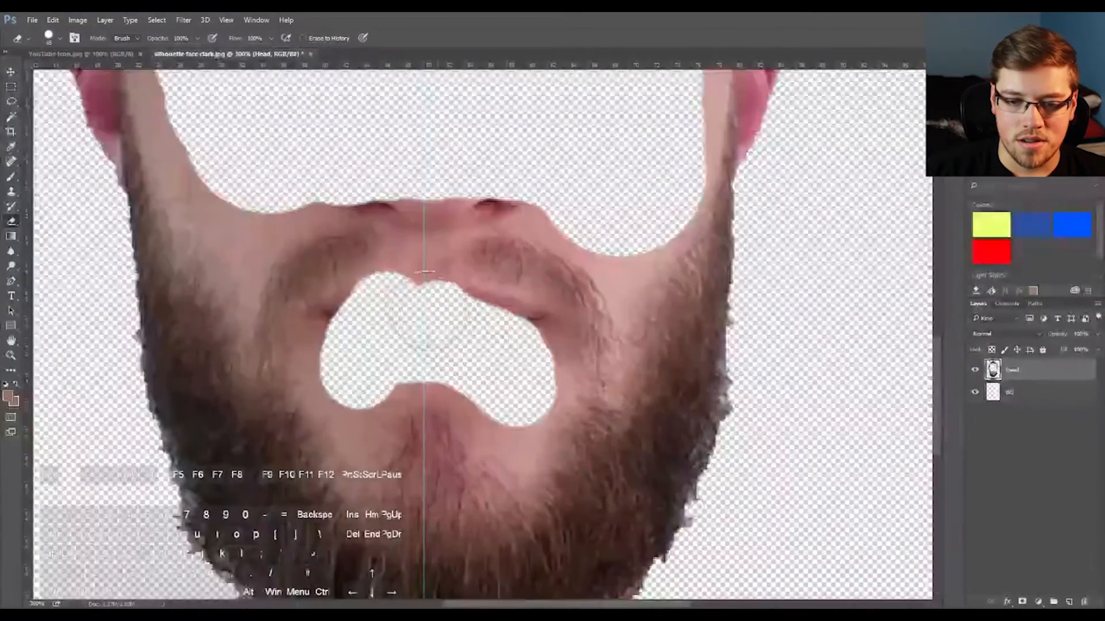
left_click_drag(426, 190, 581, 189)
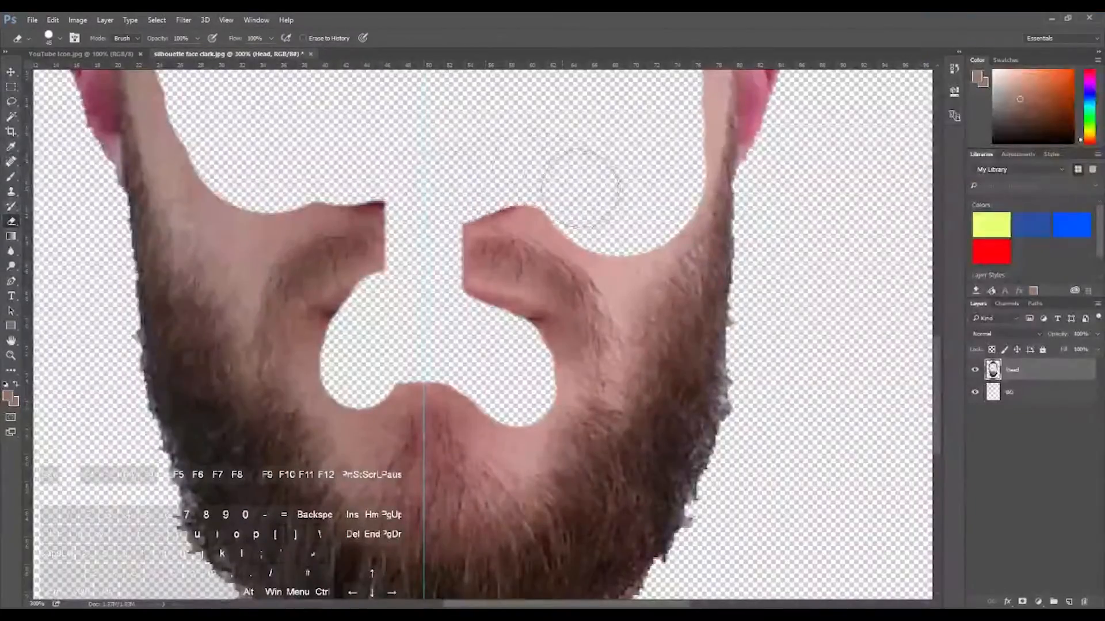
Erase the remaining skin below the hairline and down the left temple, ear and cheek to the beard on the Head layer
left_click_drag(252, 196, 375, 545)
left_click_drag(392, 305, 337, 599)
left_click_drag(631, 301, 719, 357)
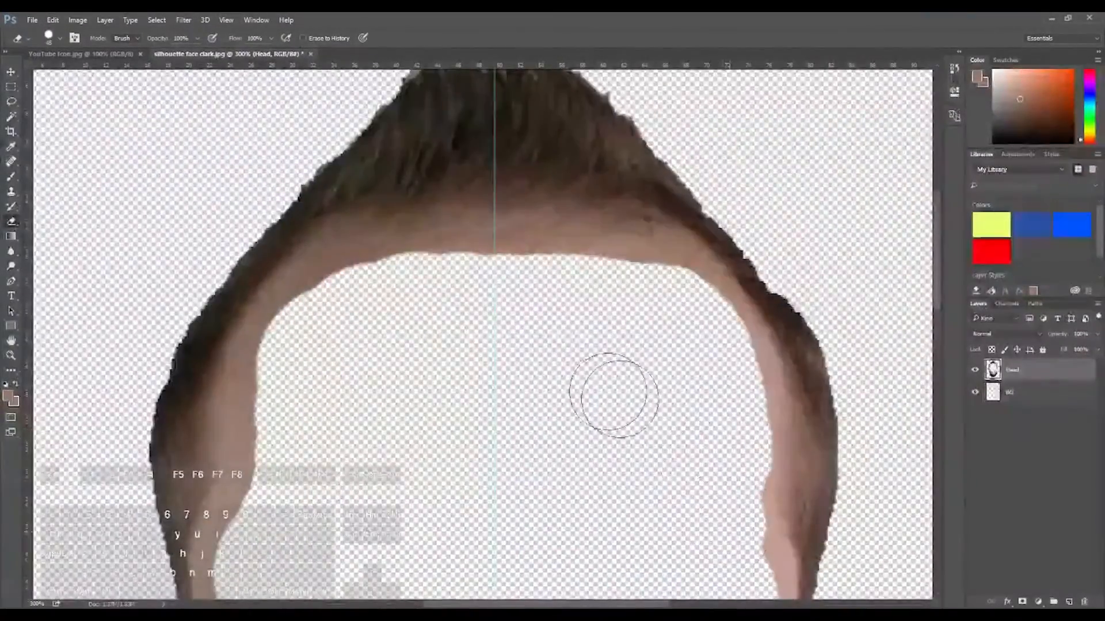
mouse_move(616, 551)
left_mouse_down()
mouse_move(449, 374)
mouse_move(514, 447)
left_mouse_up()
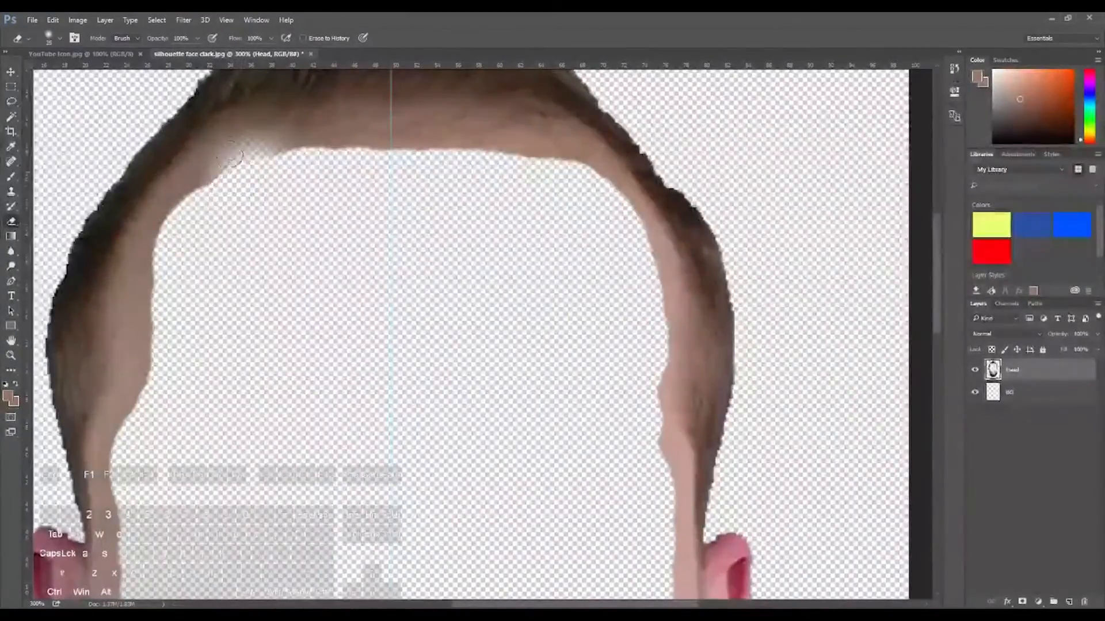
left_click_drag(348, 144, 569, 132)
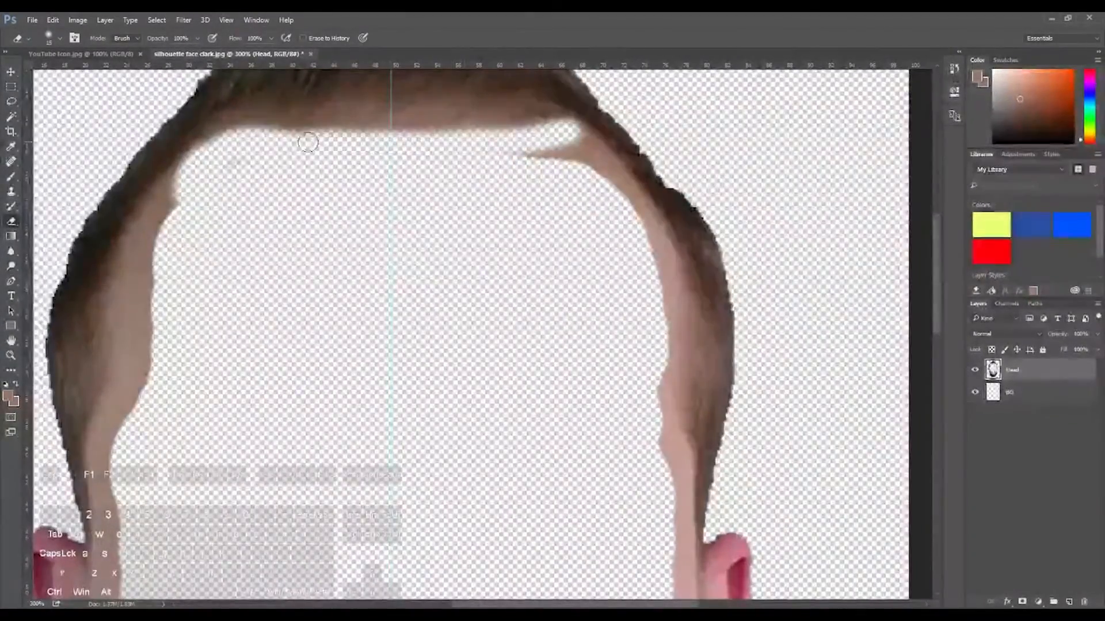
mouse_move(241, 144)
left_mouse_down()
mouse_move(133, 242)
mouse_move(121, 387)
left_mouse_up()
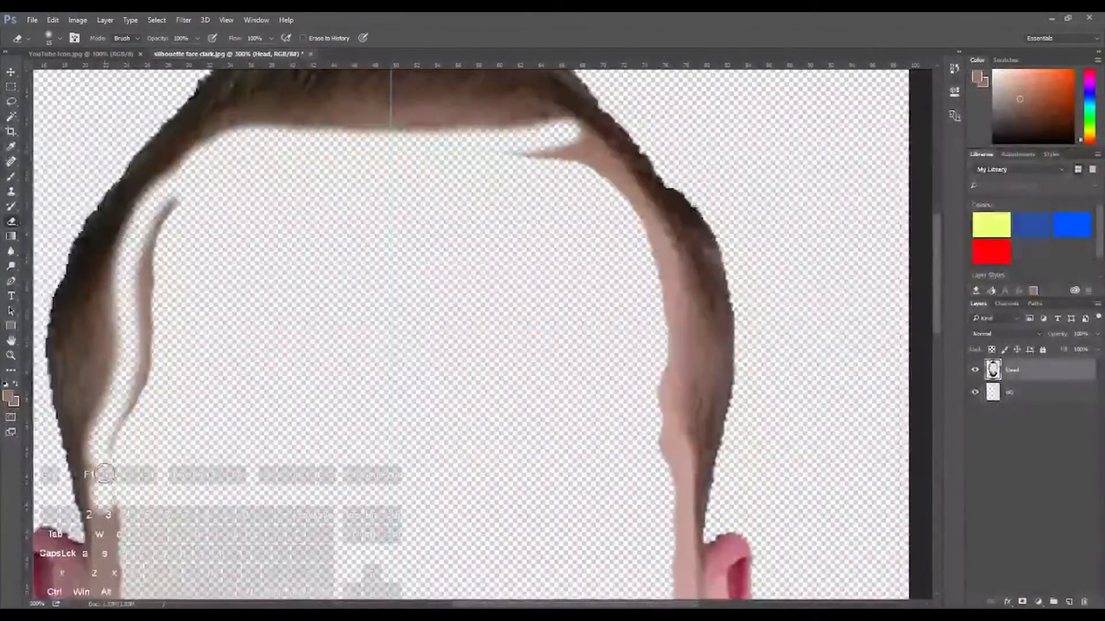
left_click_drag(207, 374, 323, 138)
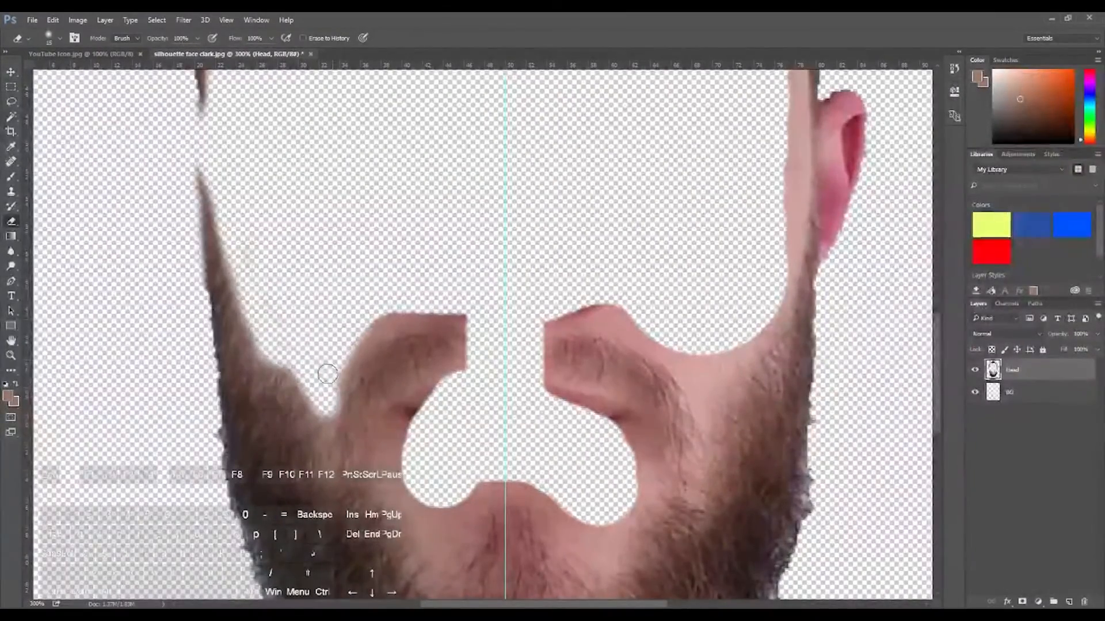
Erase the edges of the left half of the moustache into a rounded curve and compare it with the YouTube Icon document
mouse_move(473, 356)
left_mouse_down()
mouse_move(416, 396)
mouse_move(389, 450)
mouse_move(416, 421)
mouse_move(415, 287)
mouse_move(400, 317)
mouse_move(430, 389)
mouse_move(453, 393)
mouse_move(505, 330)
mouse_move(445, 373)
left_mouse_up()
left_click(118, 54)
left_click(241, 54)
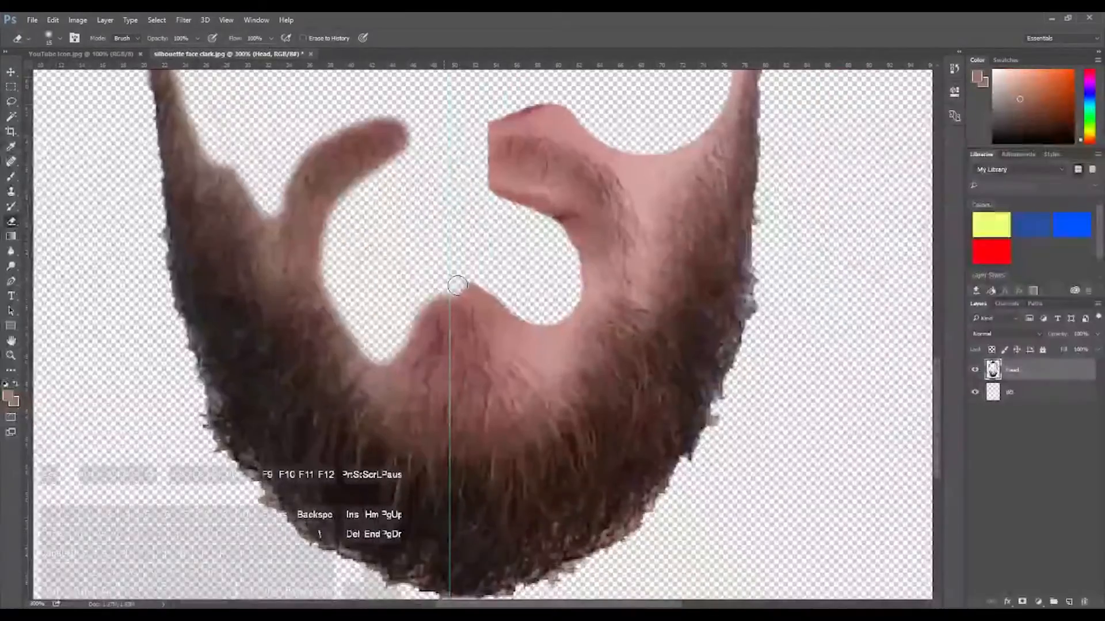
Trim the stray light hair tips at the crown of the Head layer with a much smaller Eraser
scroll(374, 311, "up", 10)
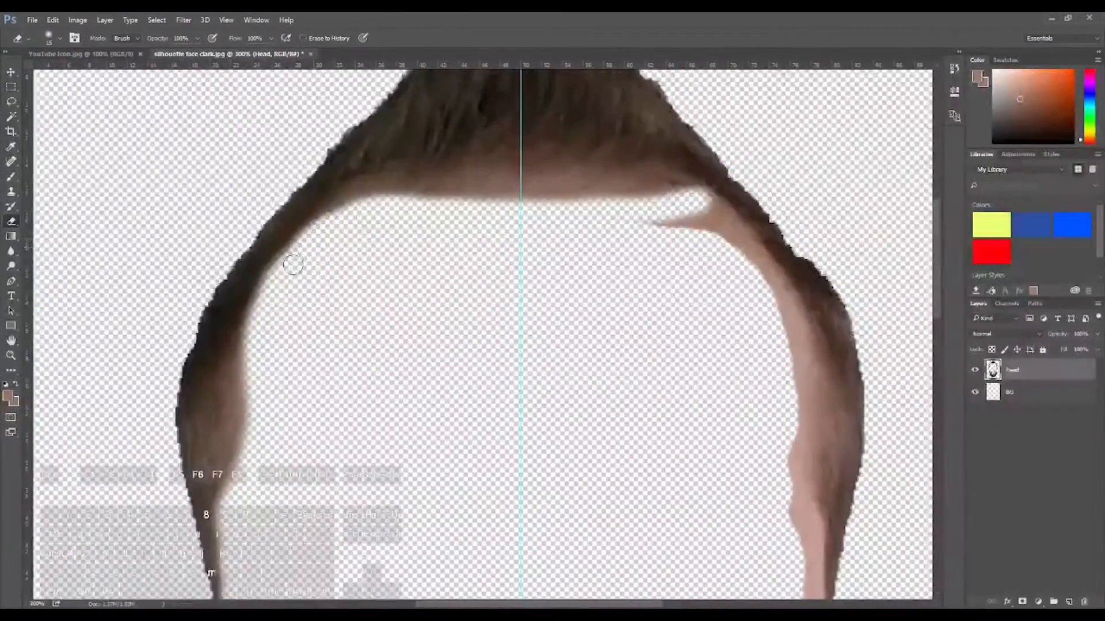
scroll(403, 305, "down", 4)
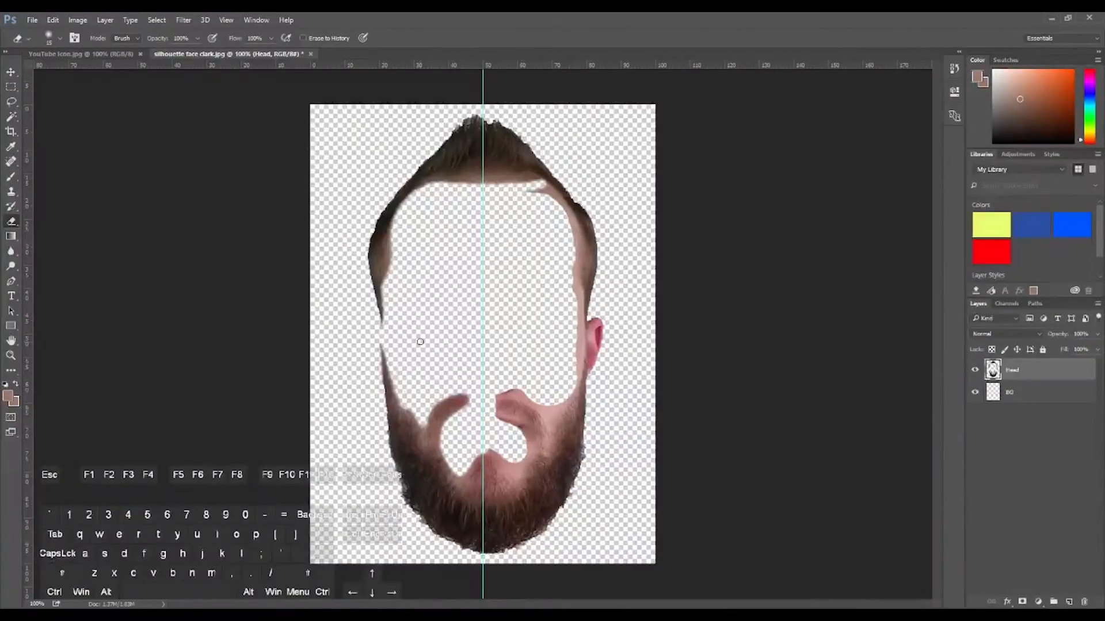
scroll(447, 273, "up", 5)
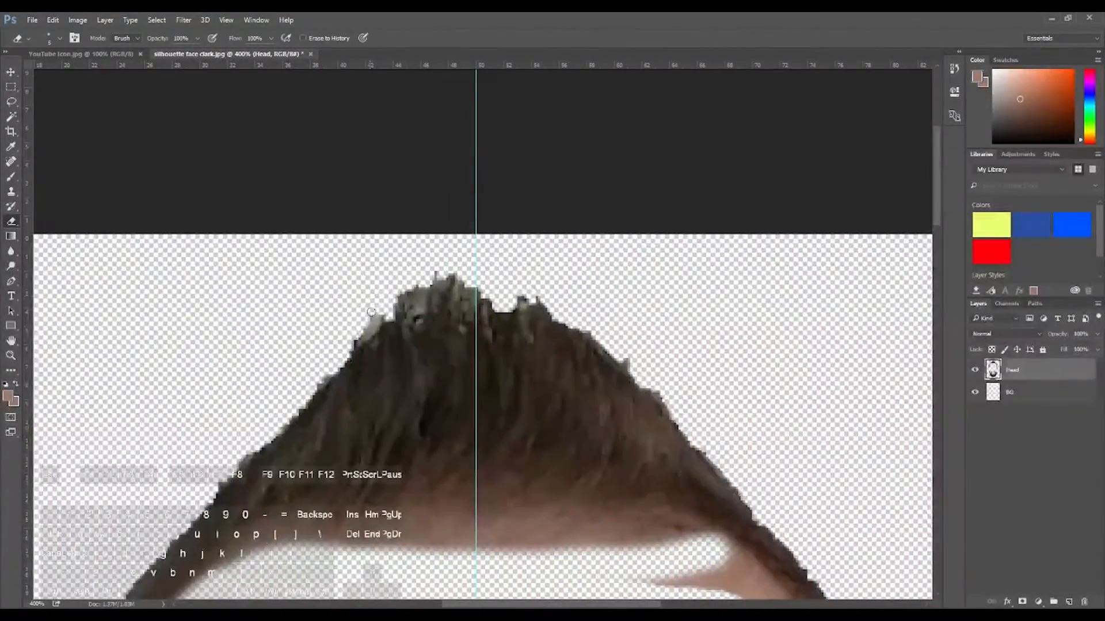
key("bracketleft")
key("bracketleft")
key("bracketleft")
left_click_drag(360, 339, 348, 351)
mouse_move(421, 287)
left_mouse_down()
mouse_move(395, 308)
mouse_move(435, 273)
mouse_move(432, 293)
mouse_move(431, 276)
mouse_move(472, 298)
mouse_move(462, 305)
mouse_move(460, 276)
mouse_move(456, 288)
mouse_move(435, 286)
mouse_move(443, 170)
left_mouse_up()
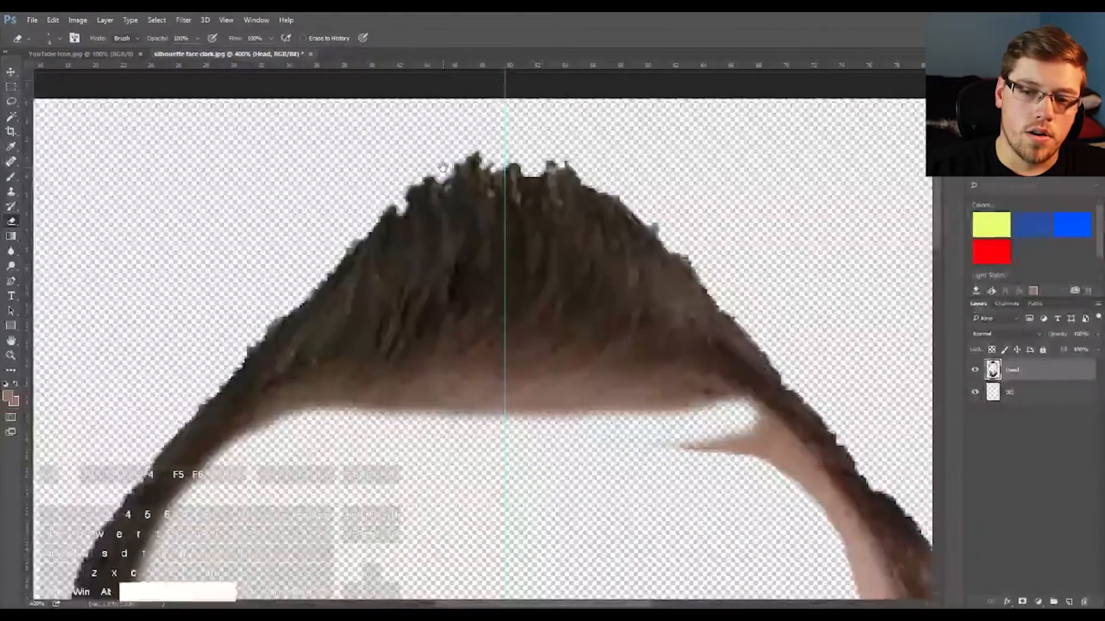
key("ctrl+minus")
key("ctrl+minus")
key("ctrl+minus")
key("ctrl+minus")
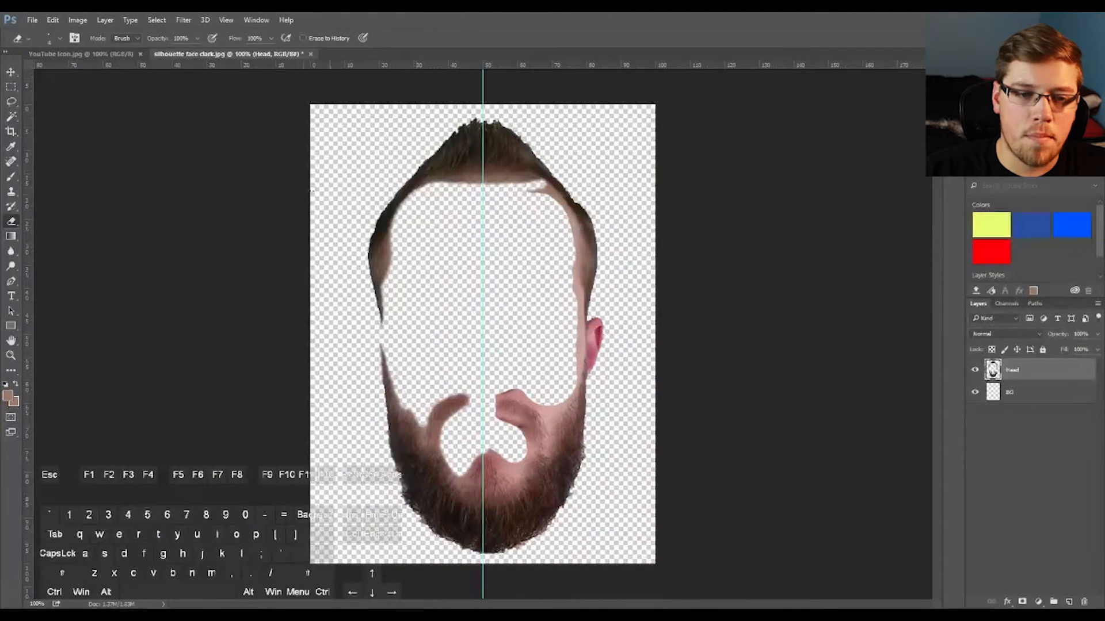
Try selecting the right half of the head with a rectangular marquee from the vertical guide, and clear the selection
key("w")
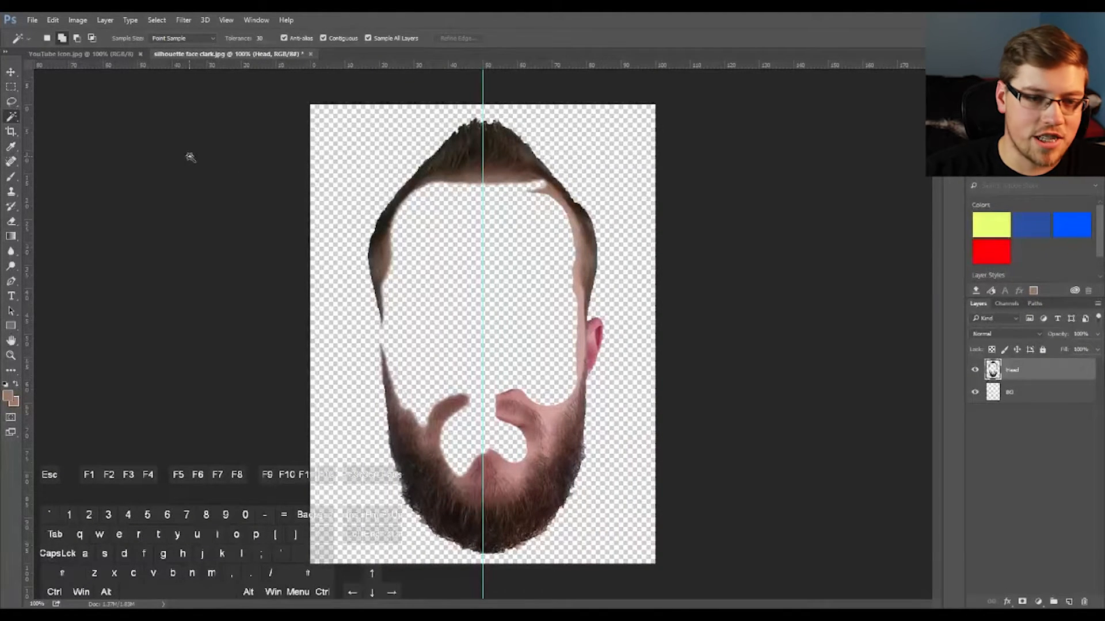
key("g")
left_click(11, 87)
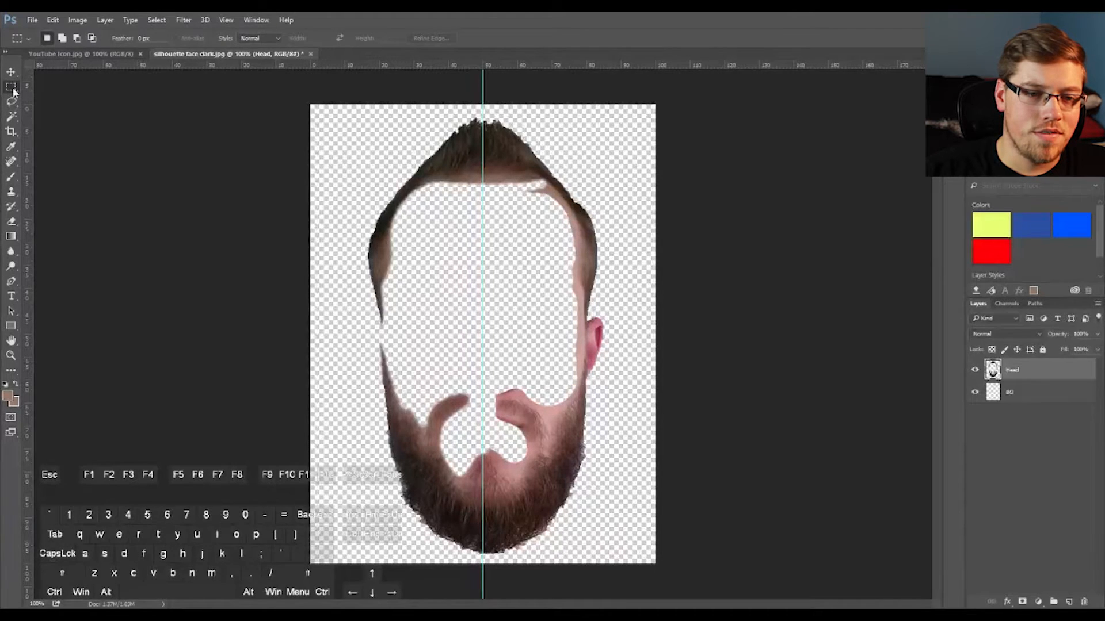
left_click(12, 87)
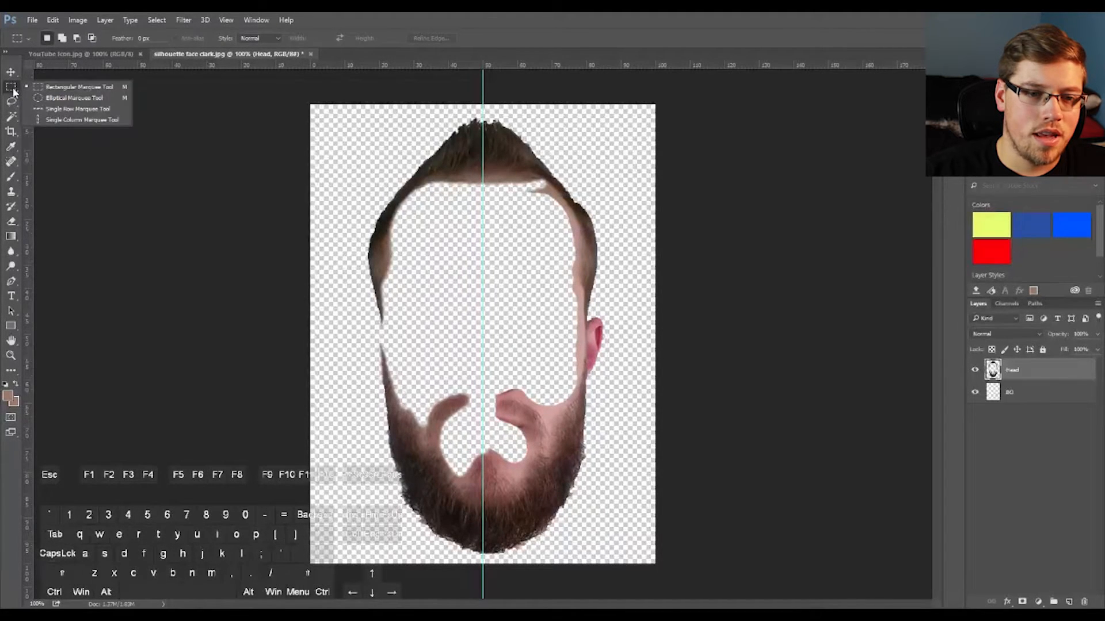
left_click(12, 92)
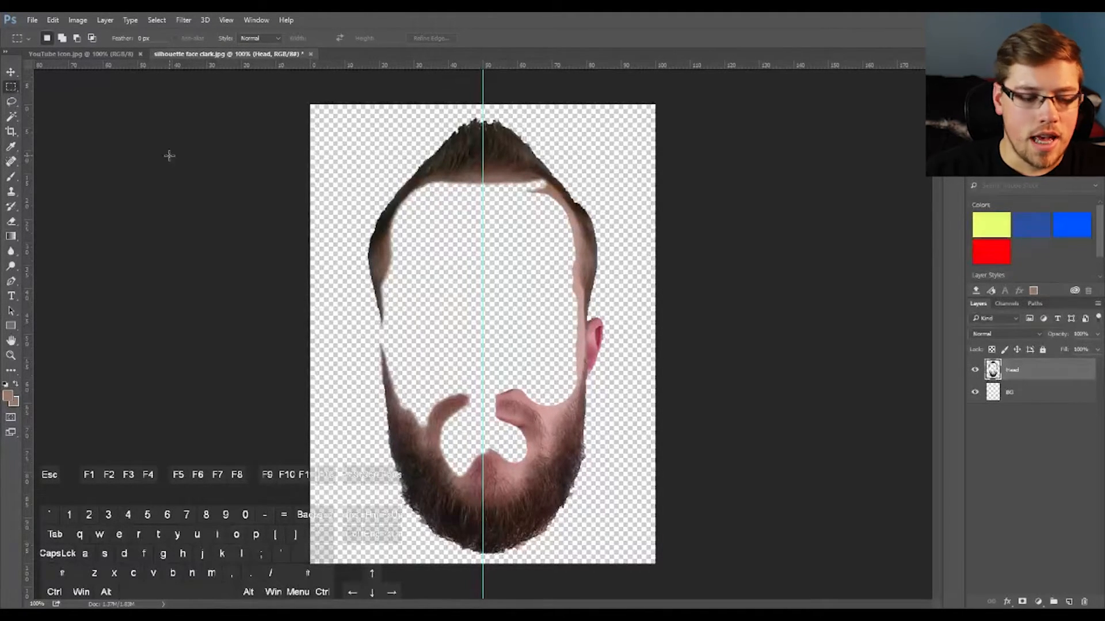
key("shift+m")
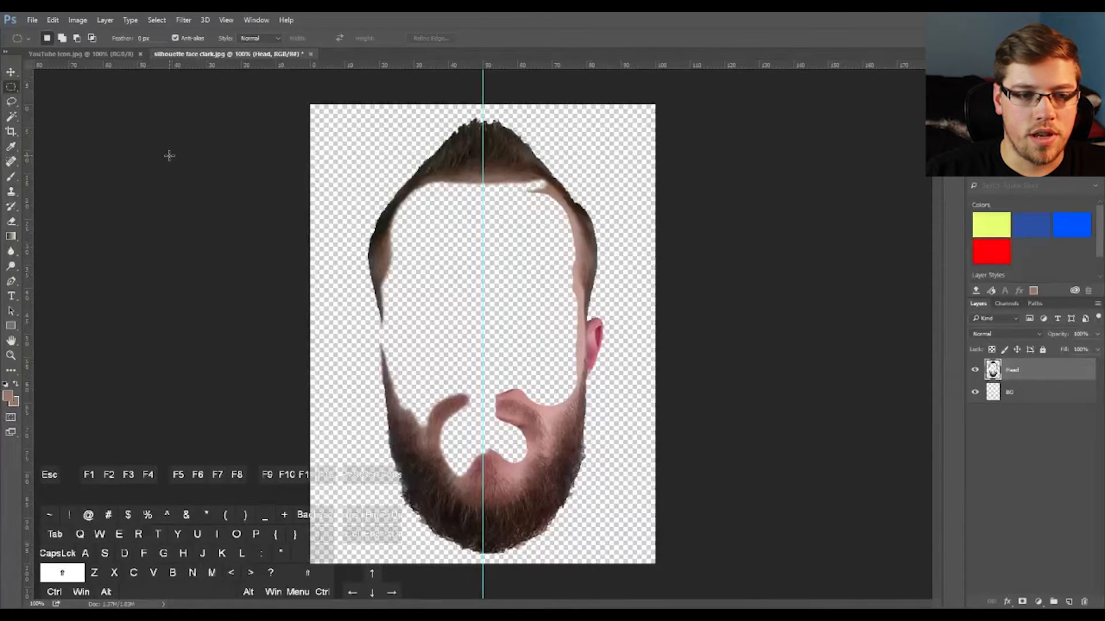
key("shift+m")
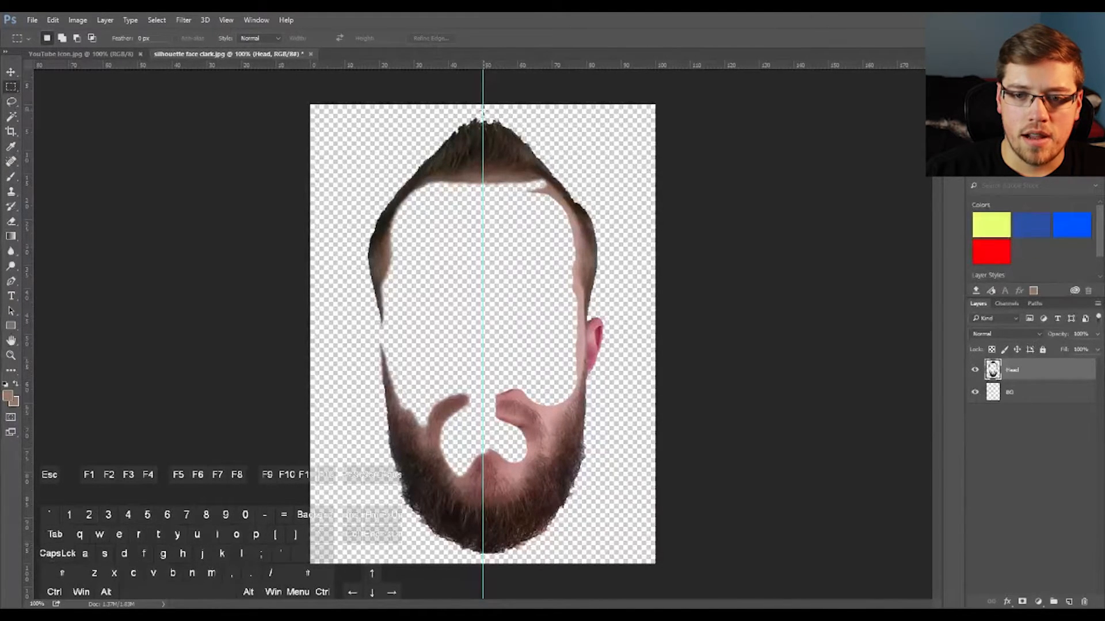
left_click_drag(483, 111, 617, 320)
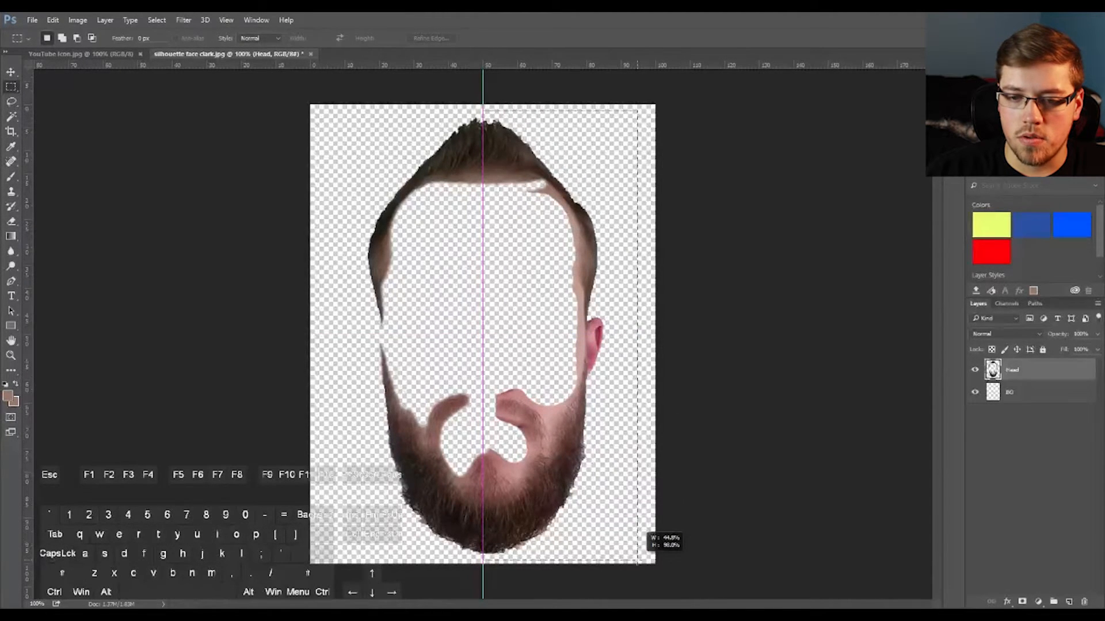
left_click_drag(637, 562, 637, 563)
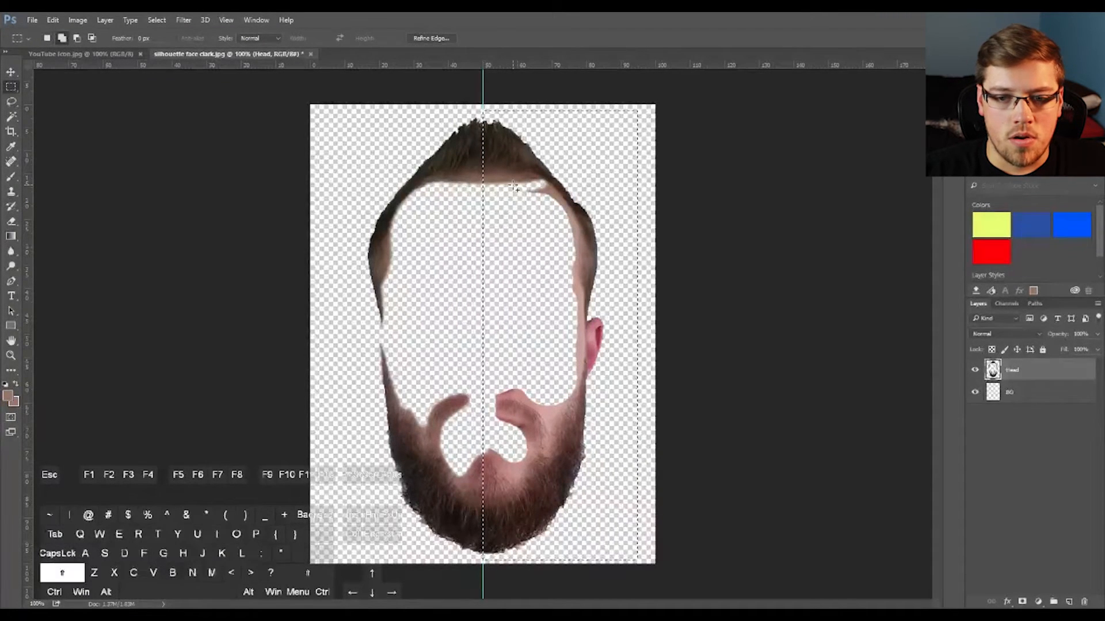
key("ctrl+d")
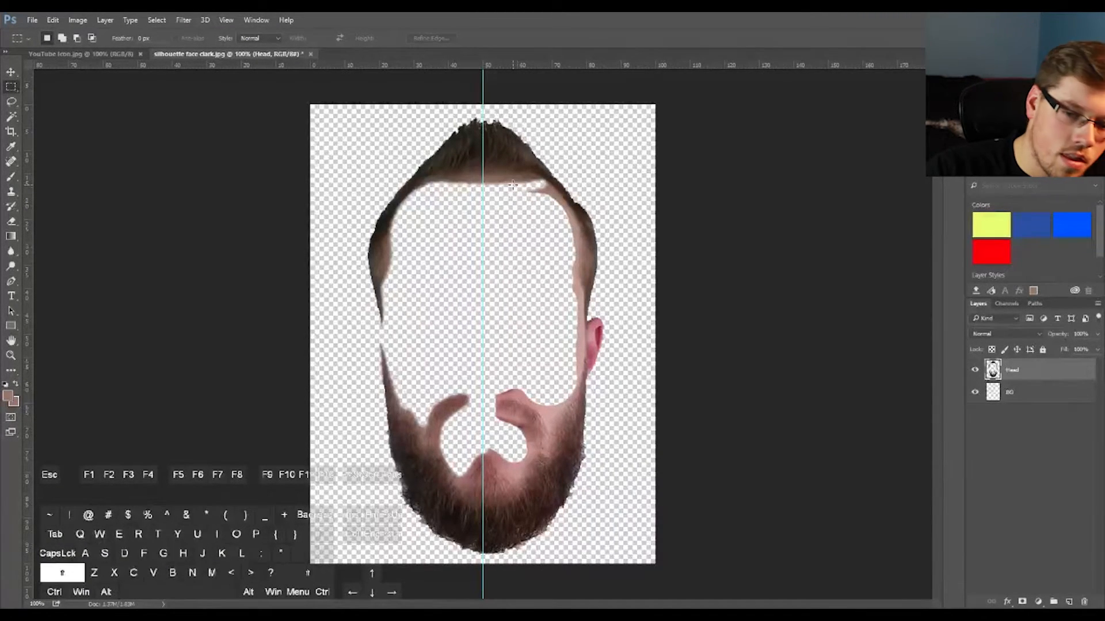
Rotate the Head layer slightly clockwise until the hair and chin line up with the vertical centre guide, and apply the transform
key("ctrl+plus")
left_click_drag(512, 184, 503, 99)
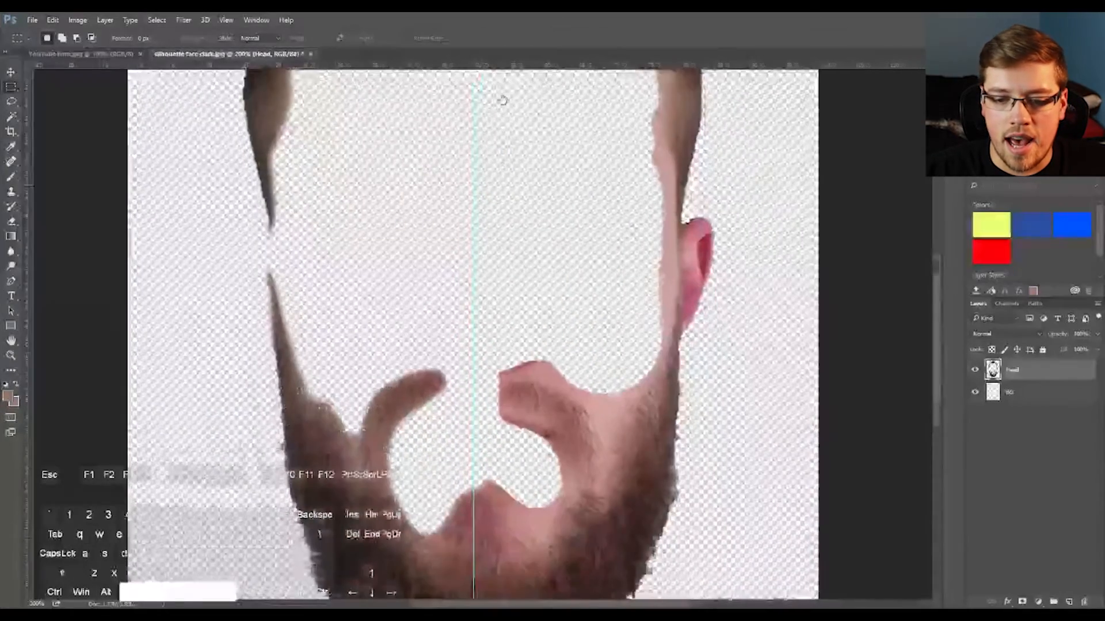
key("v")
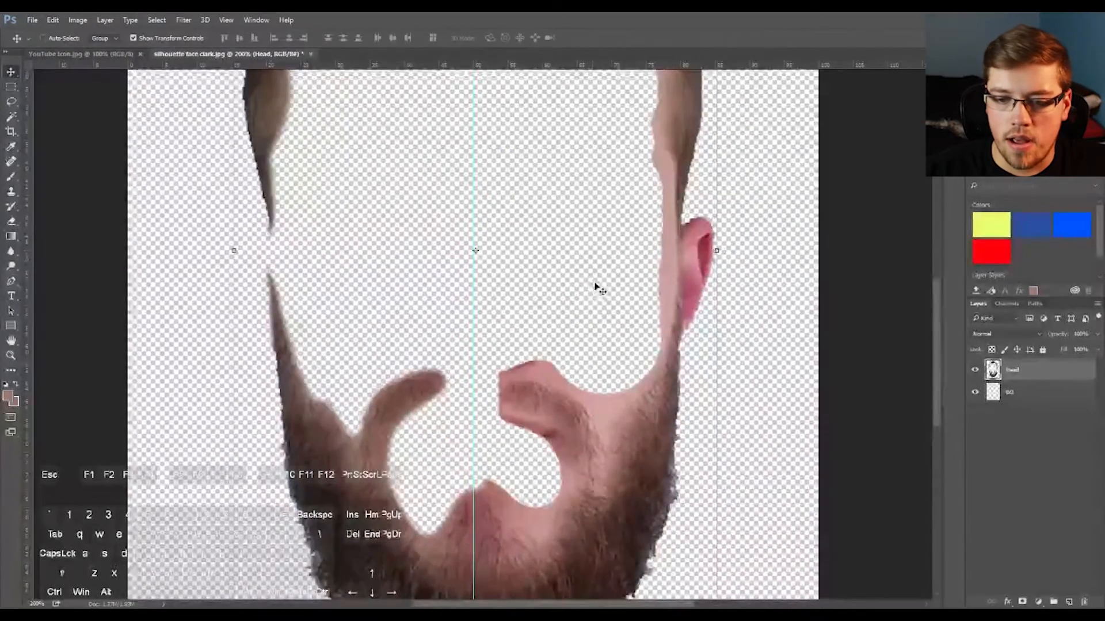
left_click_drag(595, 288, 579, 110)
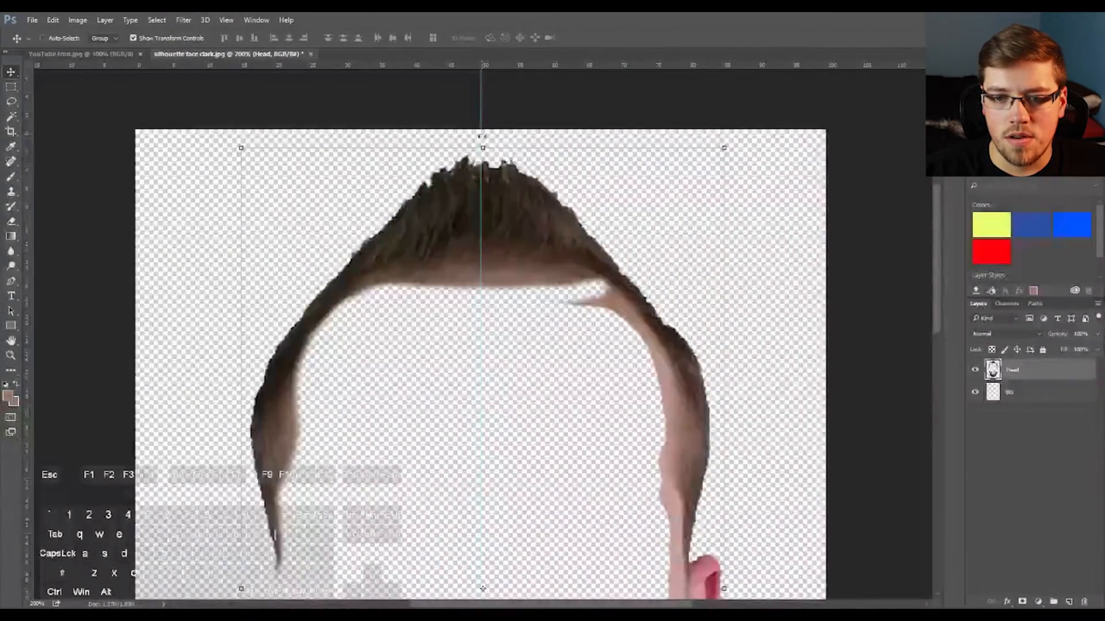
left_click_drag(482, 134, 486, 140)
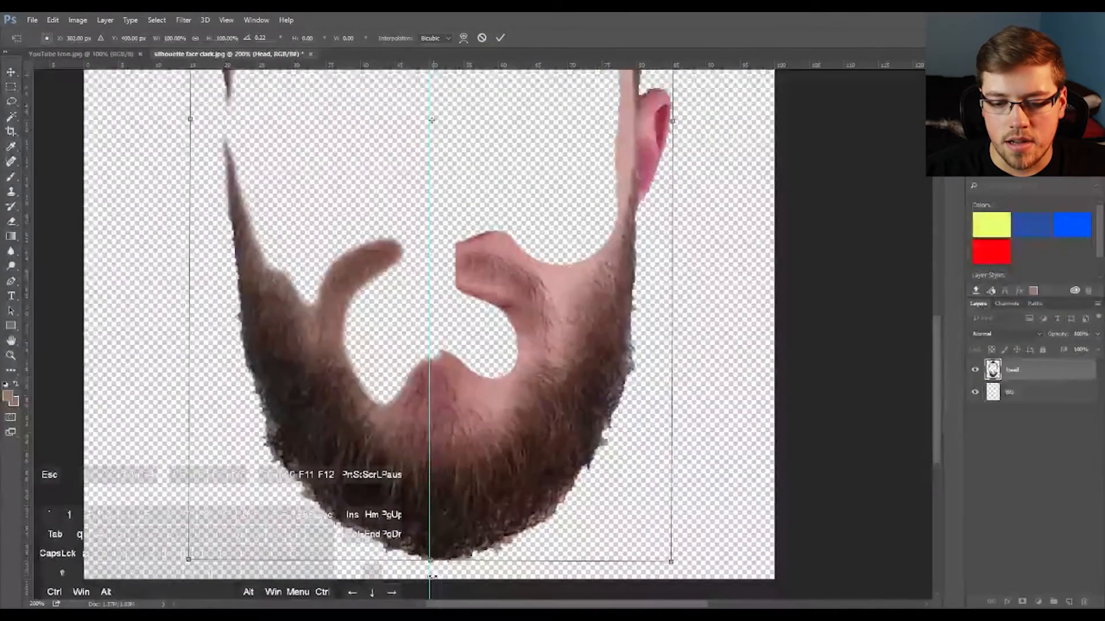
left_click_drag(430, 576, 441, 575)
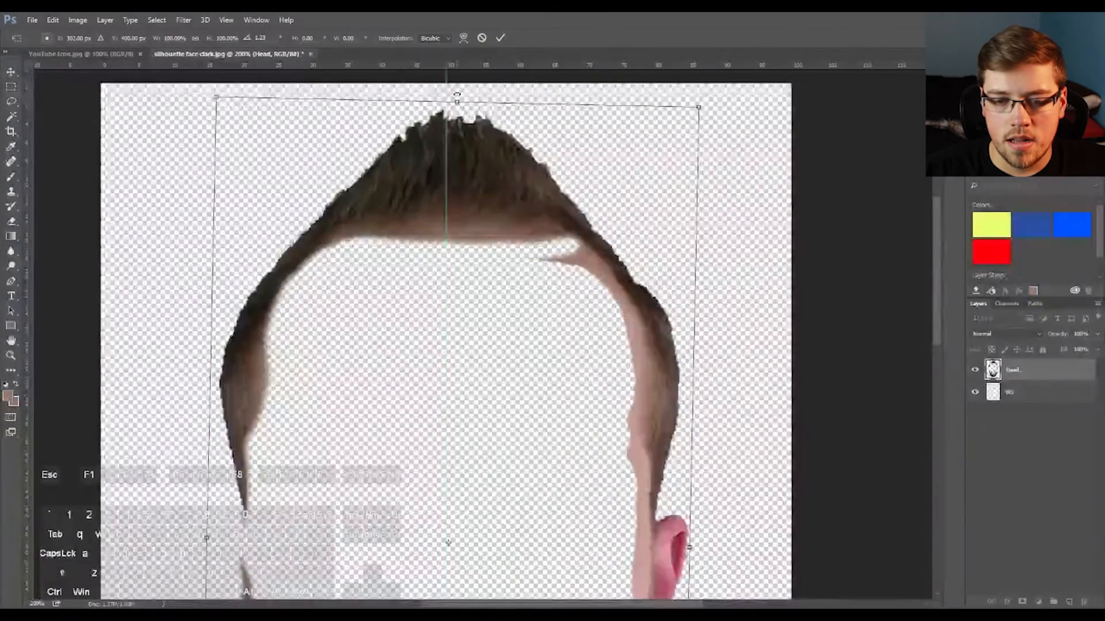
left_click_drag(457, 97, 452, 95)
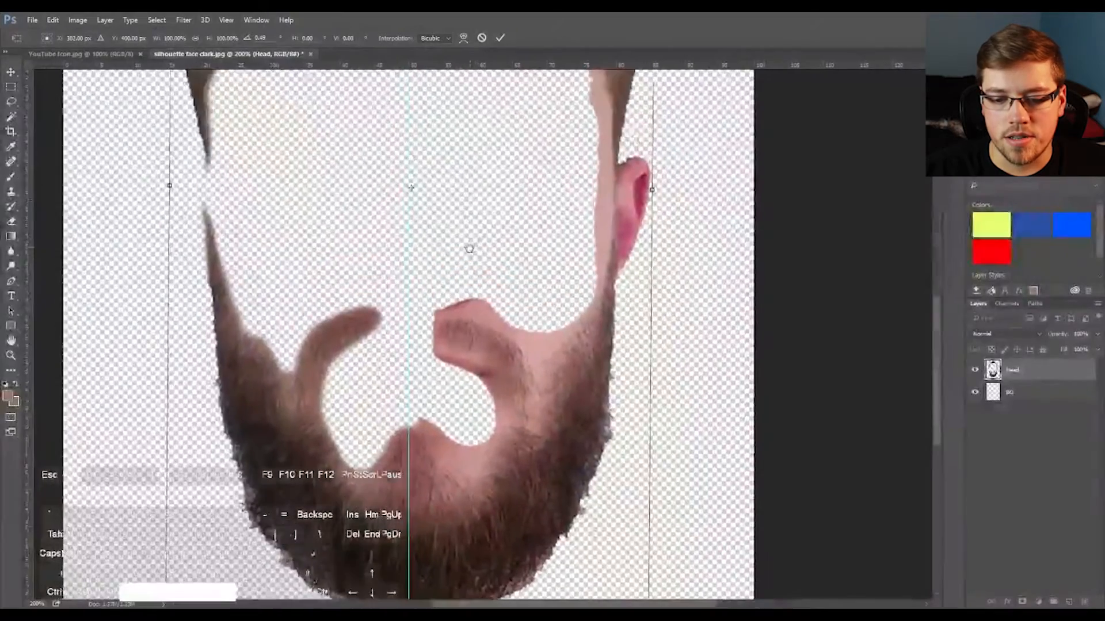
left_click_drag(469, 248, 461, 201)
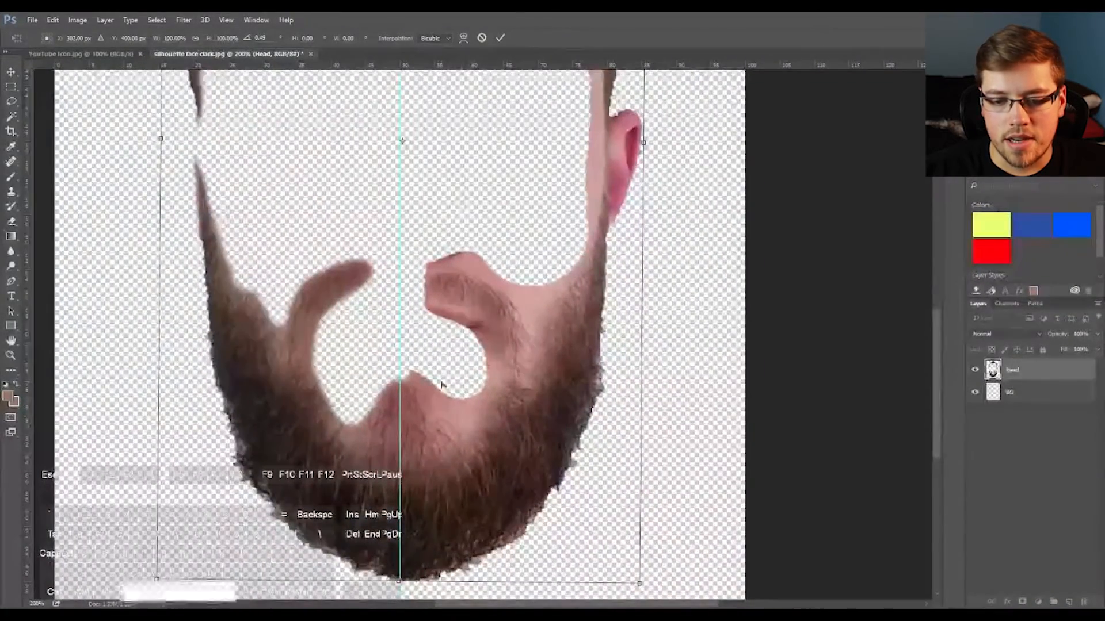
left_click_drag(442, 384, 431, 233)
left_click_drag(399, 440, 390, 441)
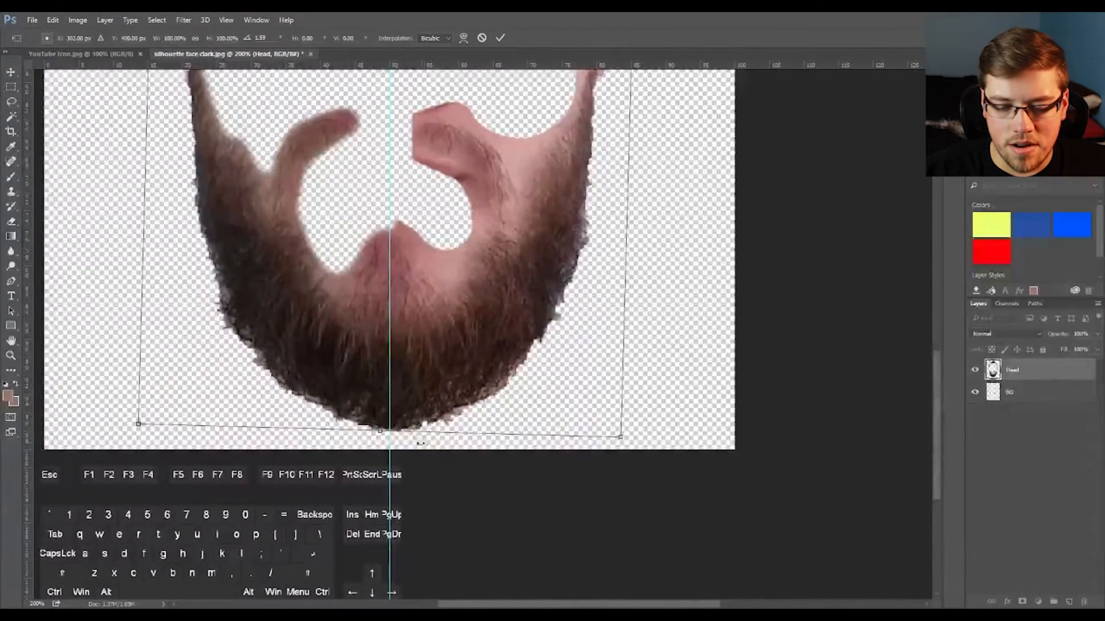
left_click_drag(471, 360, 500, 597)
left_click_drag(472, 212, 485, 379)
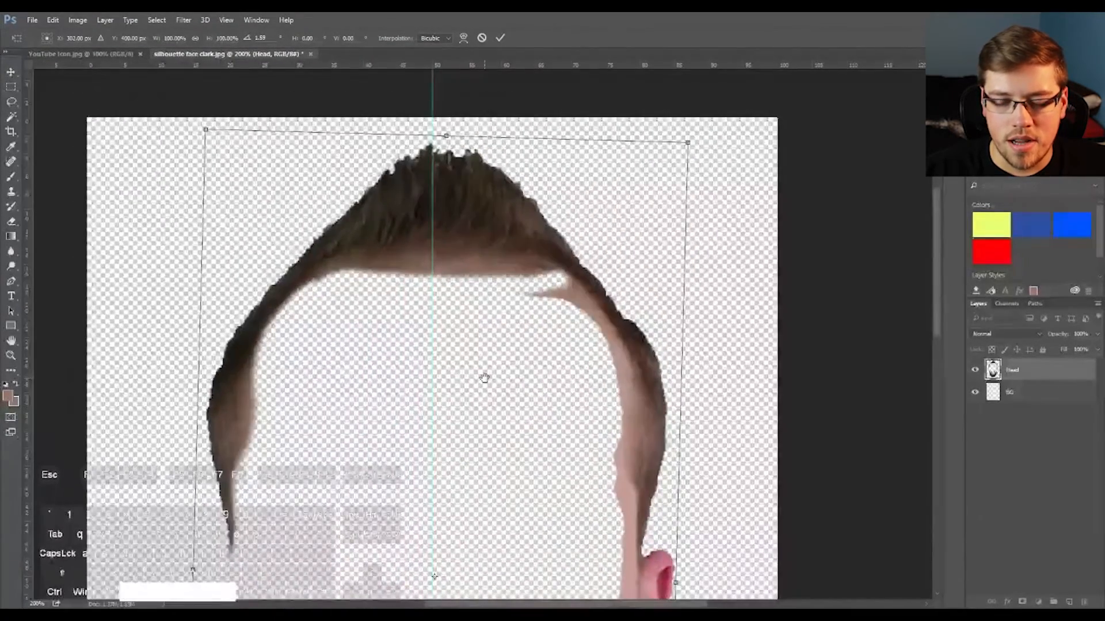
key("ctrl+minus")
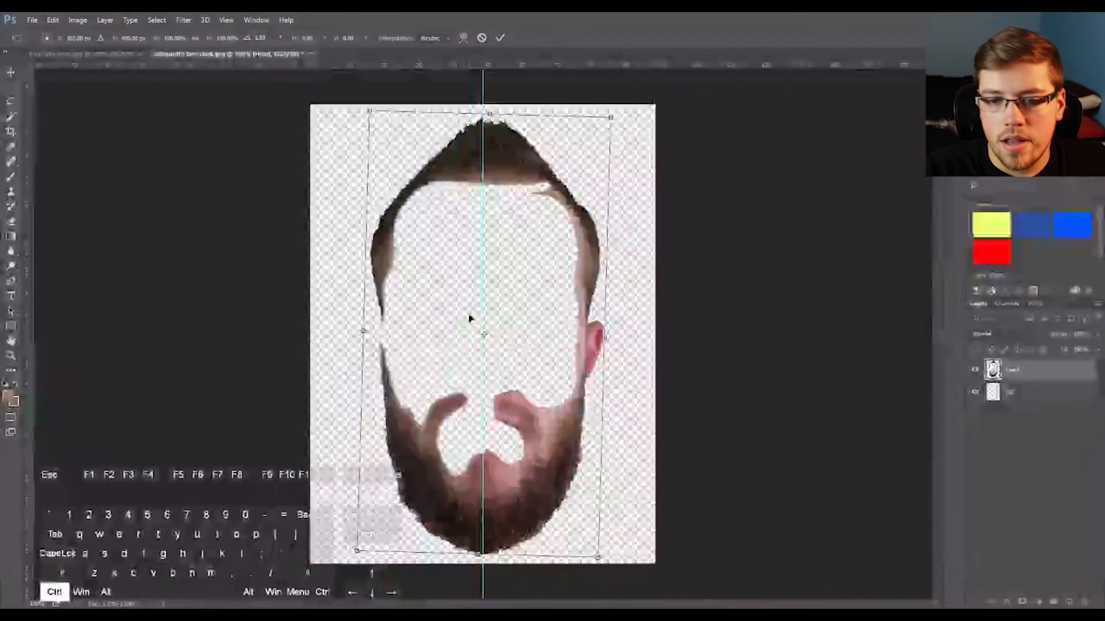
left_click(501, 38)
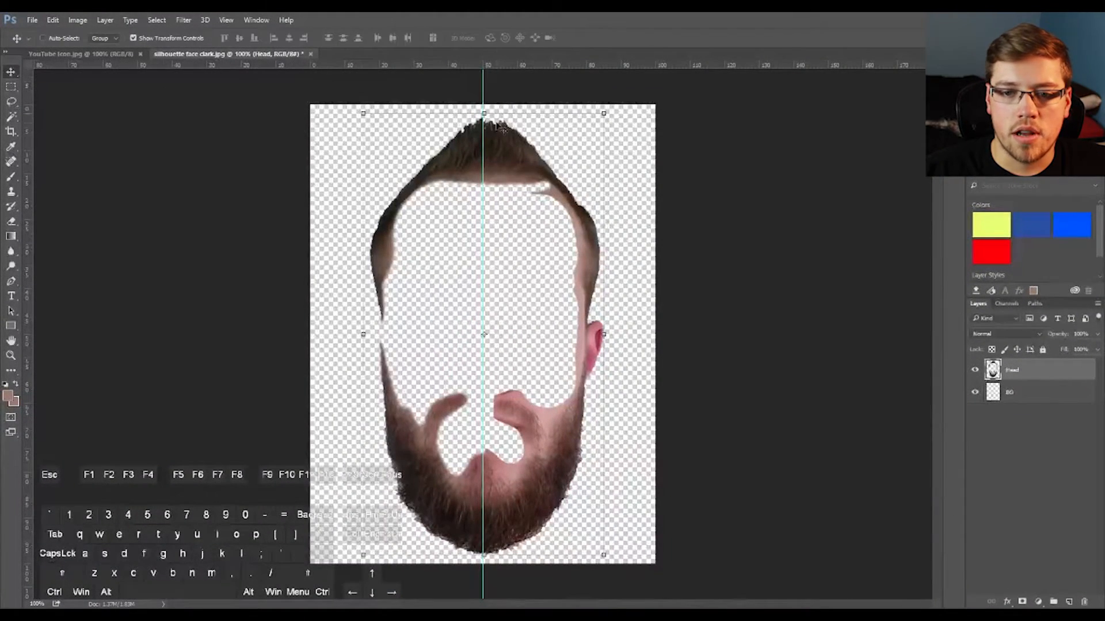
Skew the Head layer slightly to the left to align it with the vertical guide, and apply the transform
left_click(57, 21)
mouse_move(173, 255)
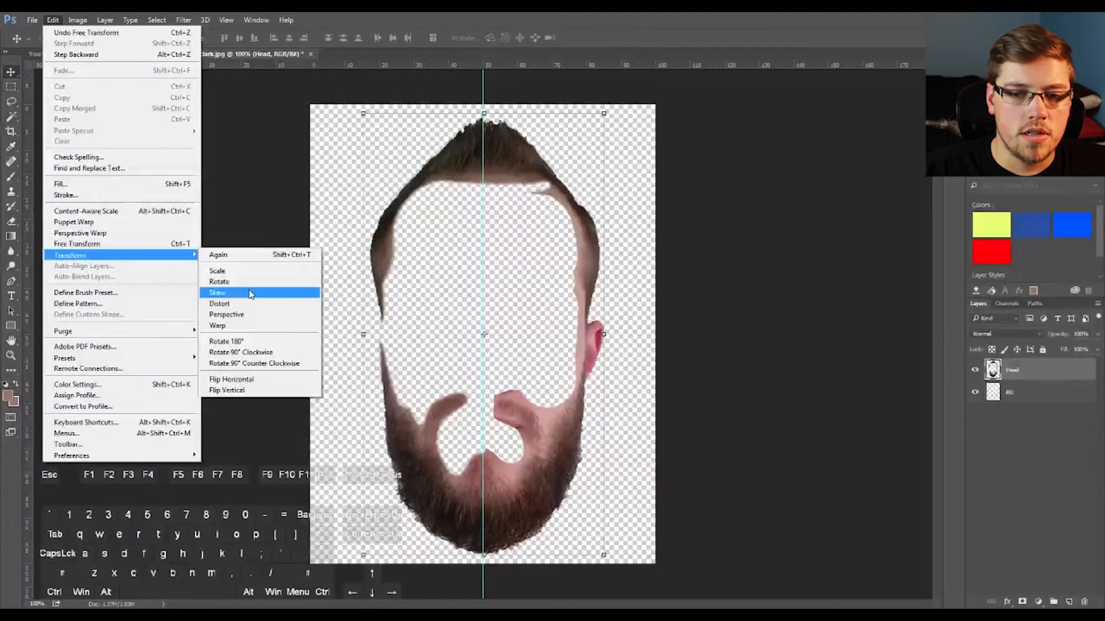
left_click(249, 294)
left_click_drag(484, 115, 481, 115)
left_click(500, 37)
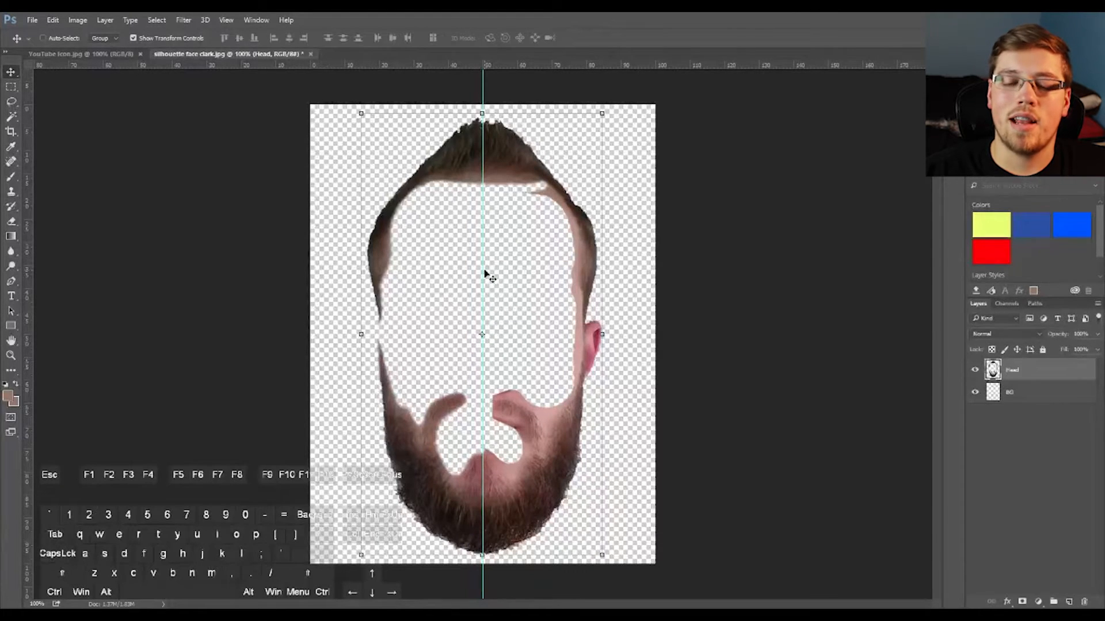
Delete the right half of the head from the vertical centre guide outward with a rectangular marquee, and clear the selection
key("m")
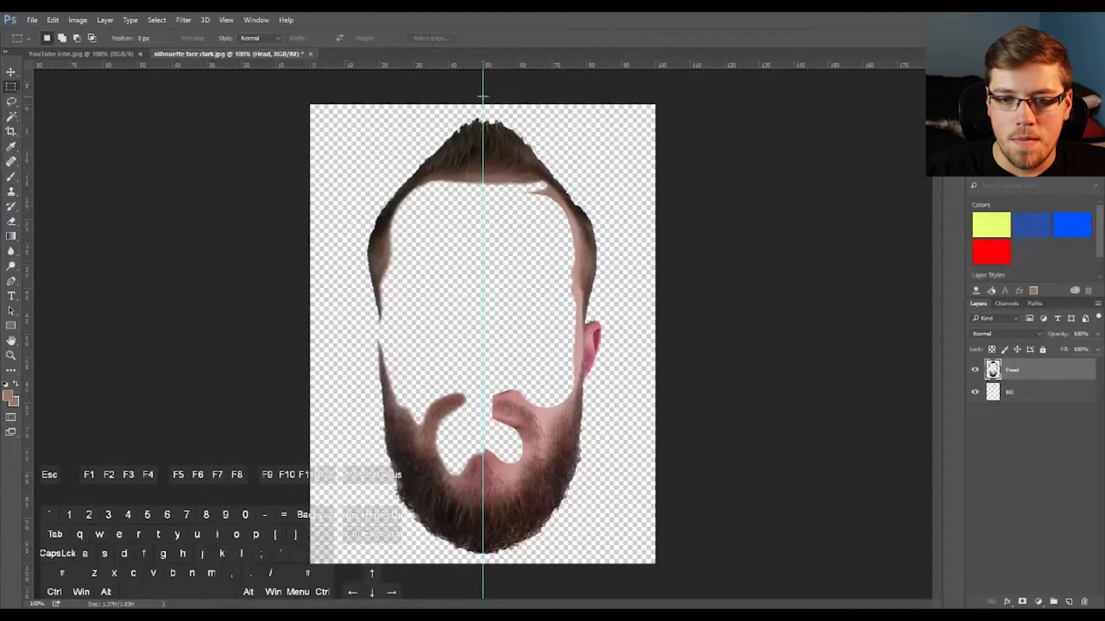
left_click_drag(483, 95, 624, 567)
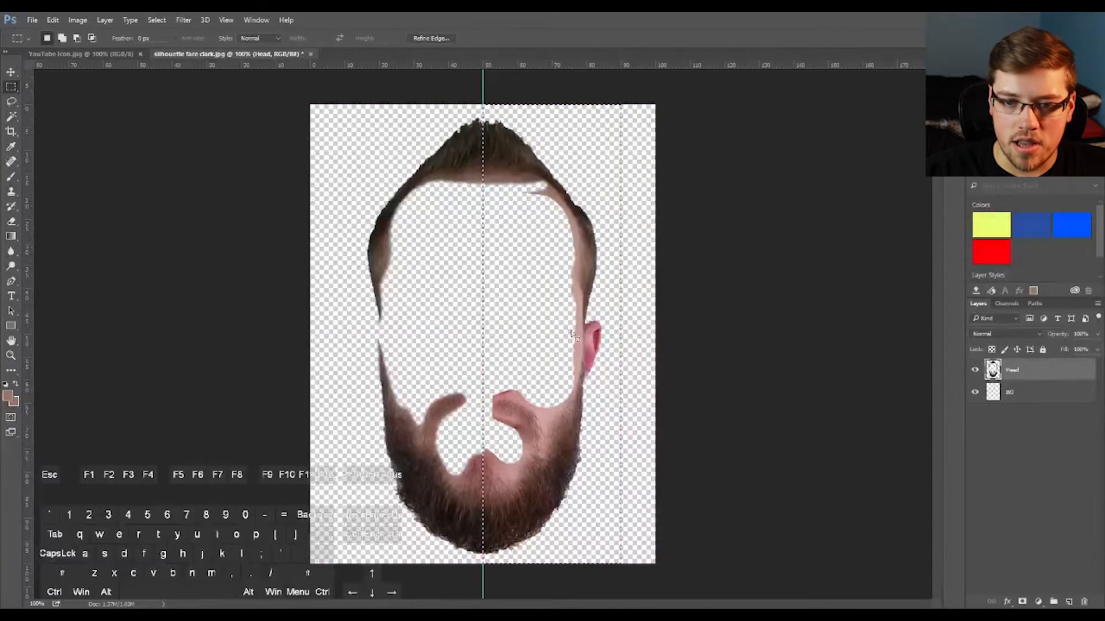
key("Delete")
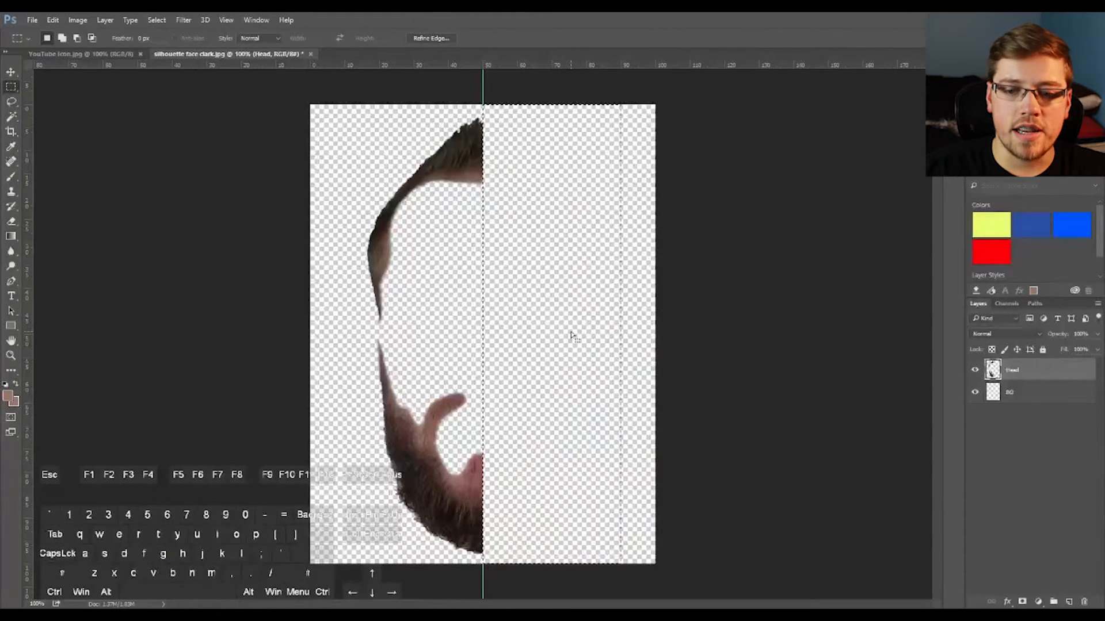
key("ctrl+d")
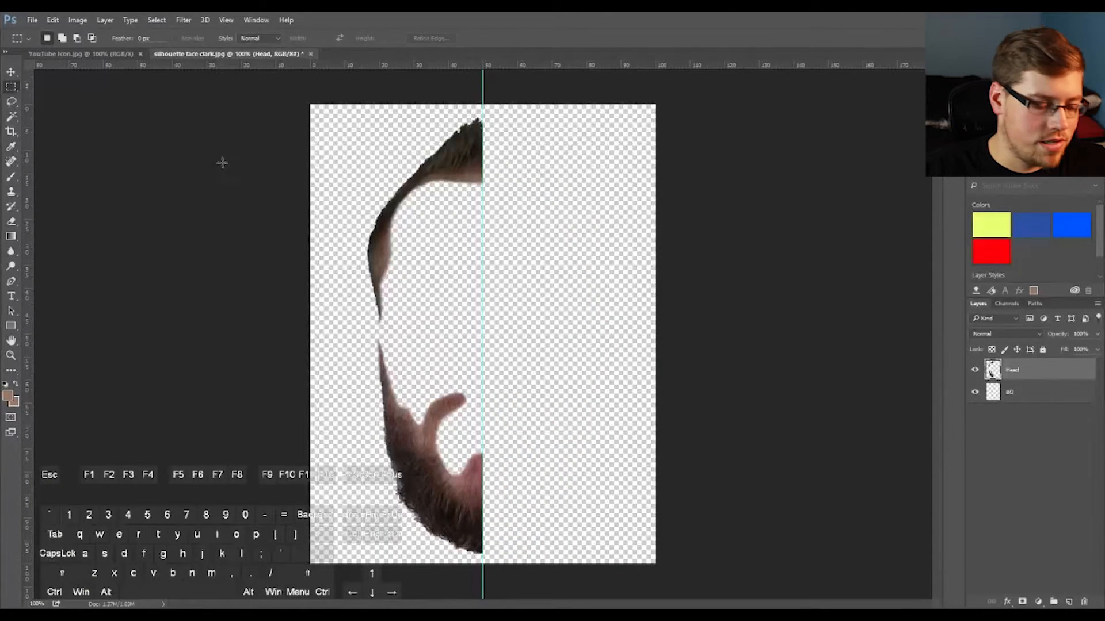
Duplicate the Head layer with the remaining left half and flip the copy horizontally
key("v")
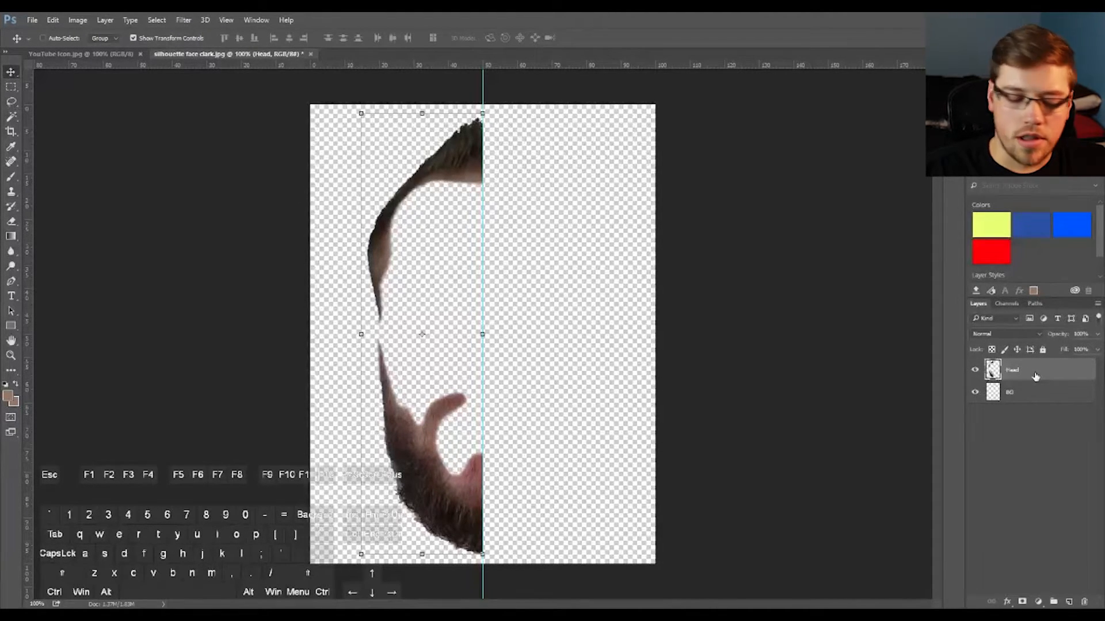
key("ctrl+j")
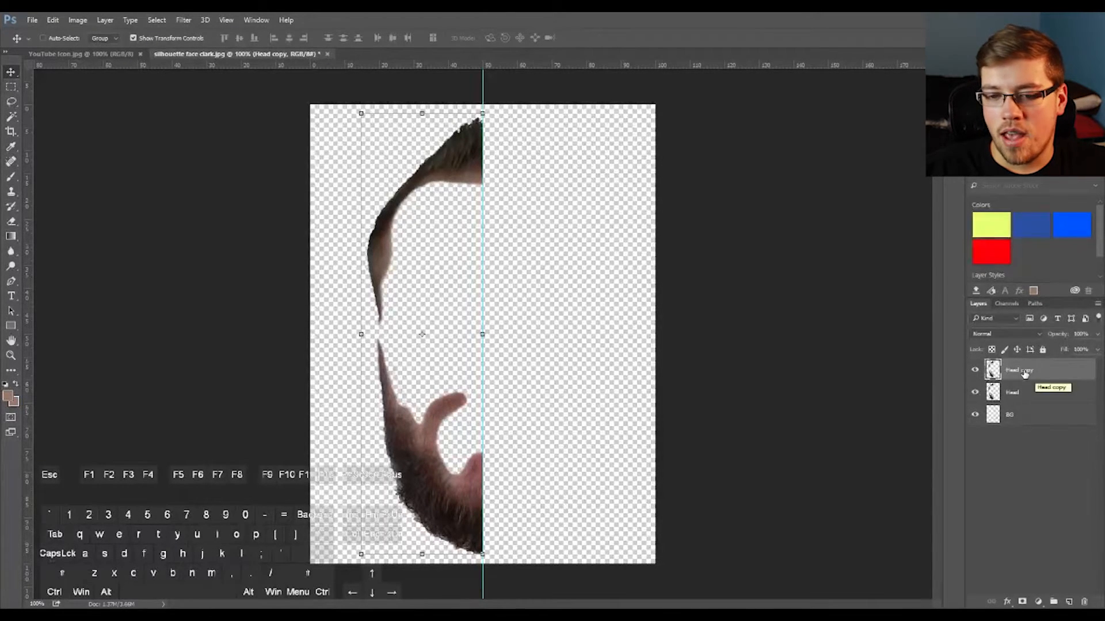
left_click(54, 20)
mouse_move(97, 255)
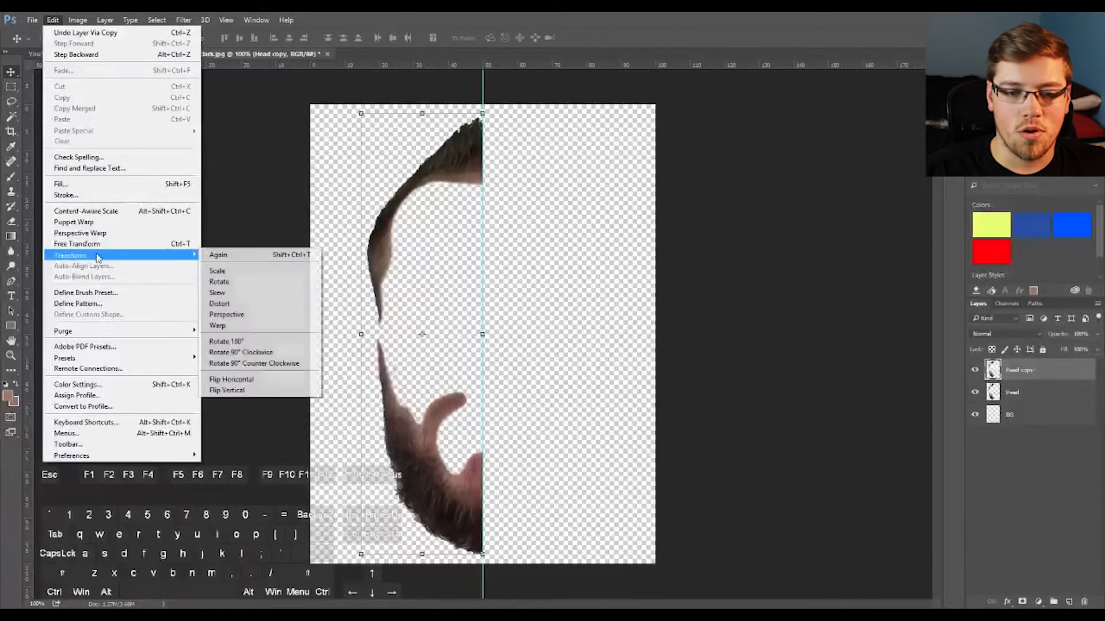
left_click(266, 384)
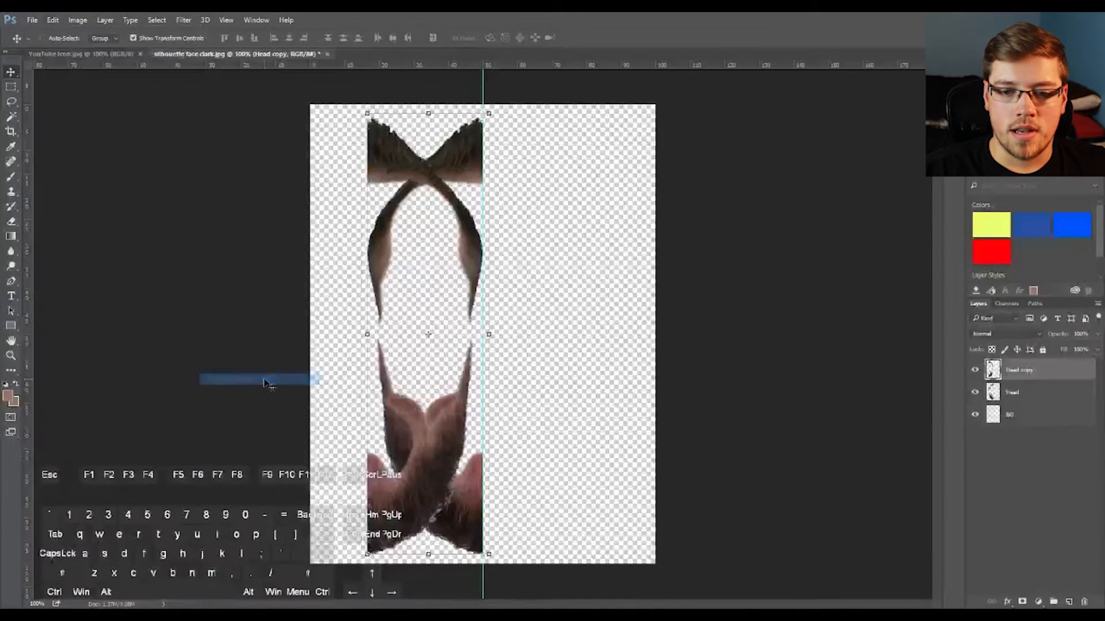
Move the flipped Head copy horizontally to the right until its straight edge meets the vertical centre guide
key("Right")
key("Right")
key("Right")
key("Right")
key("Right")
key("Right")
key("Right")
key("Right")
key("Right")
key("Right")
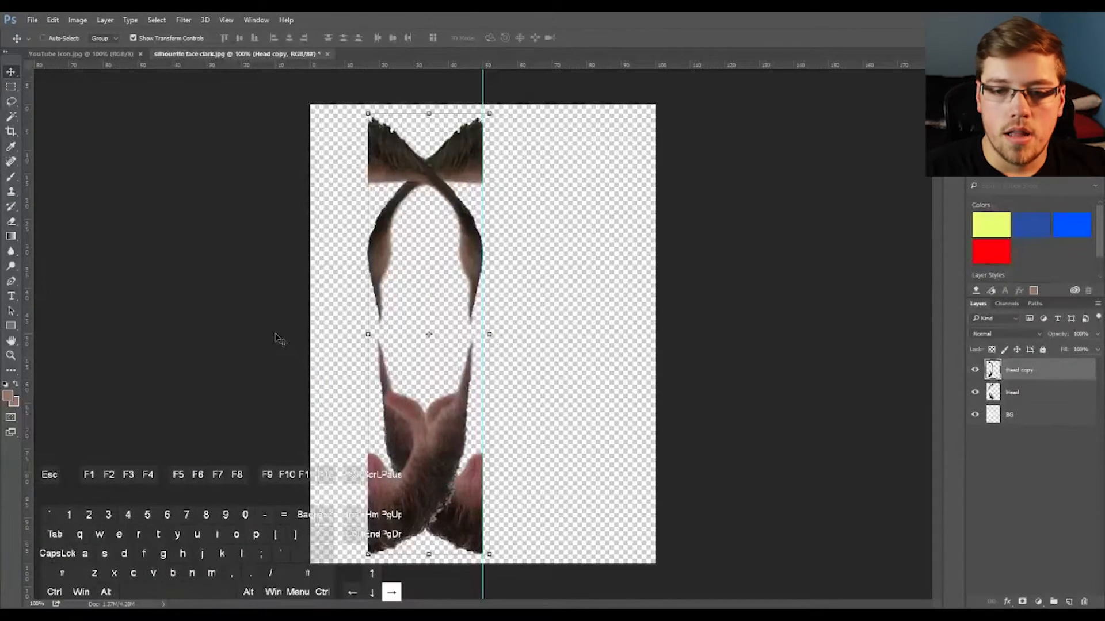
key("Right")
key("Right")
key("Right")
key("Right")
key("Right")
key("Right")
key("Right")
key("Right")
key("Right")
key("Right")
key("Right")
key("Right")
key("Right")
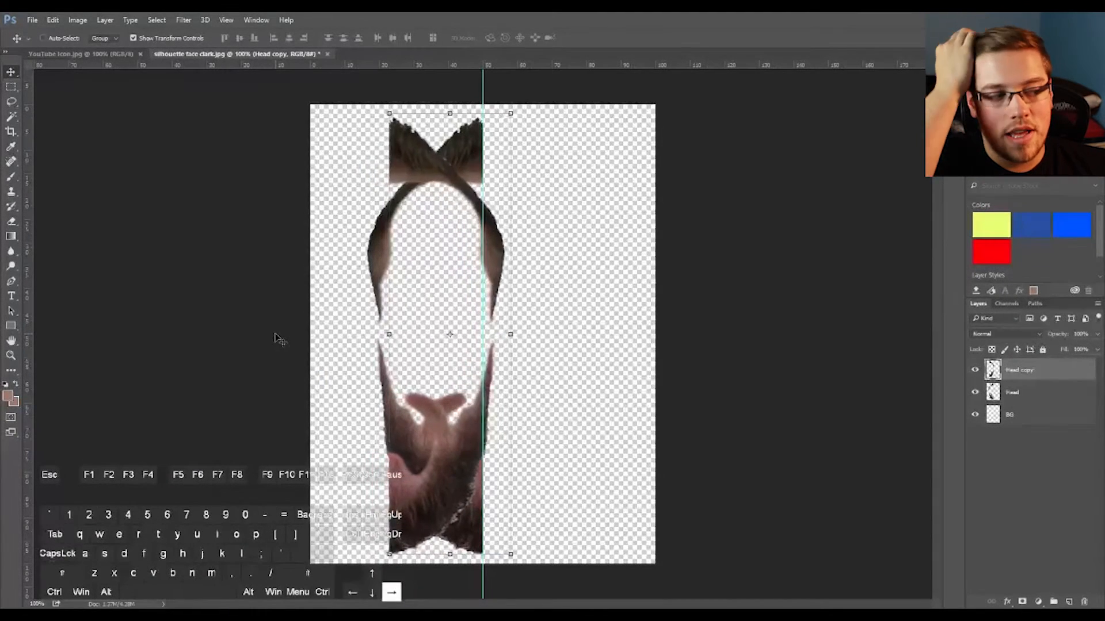
key("Right")
key("Right")
key("Right")
key("Right")
key("Right")
key("Right")
key("Right")
key("Right")
key("Right")
key("Right")
key("Right")
key("Right")
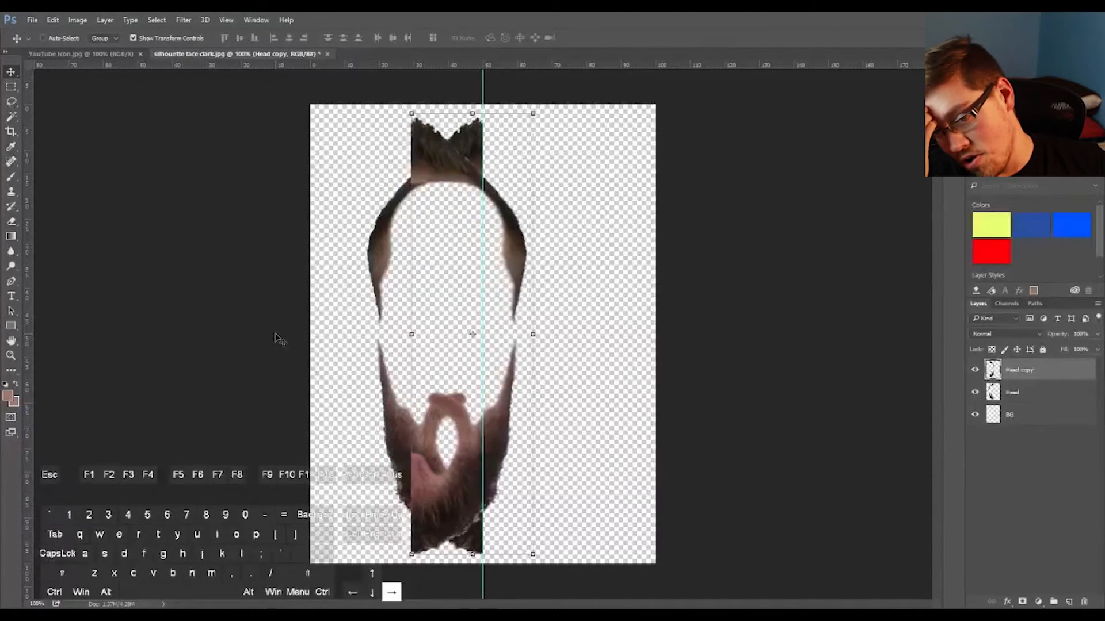
key("Right")
key("Right")
key("Right")
key("Right")
key("Right")
key("Right")
key("Right")
key("Right")
key("Right")
key("Right")
key("Right")
key("Right")
key("Right")
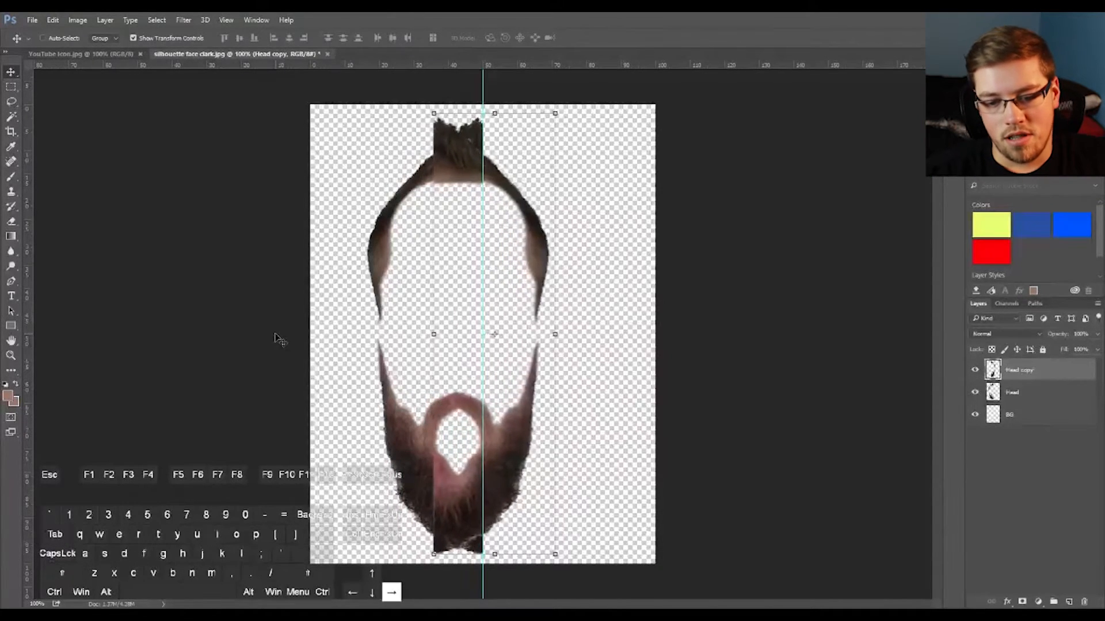
key("Right")
key("Right")
key("Right")
key("Right")
key("Right")
key("Right")
key("Right")
key("Right")
key("Right")
key("Right")
key("Right")
key("Right")
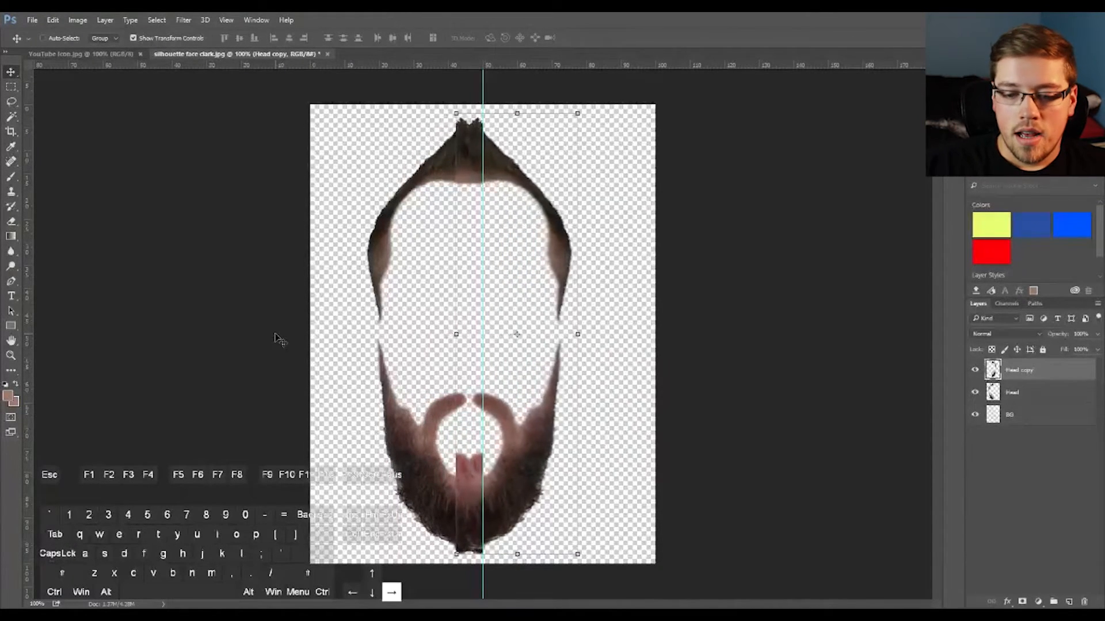
key("Right")
key("Right")
key("Right")
key("Right")
key("Right")
key("Right")
key("Right")
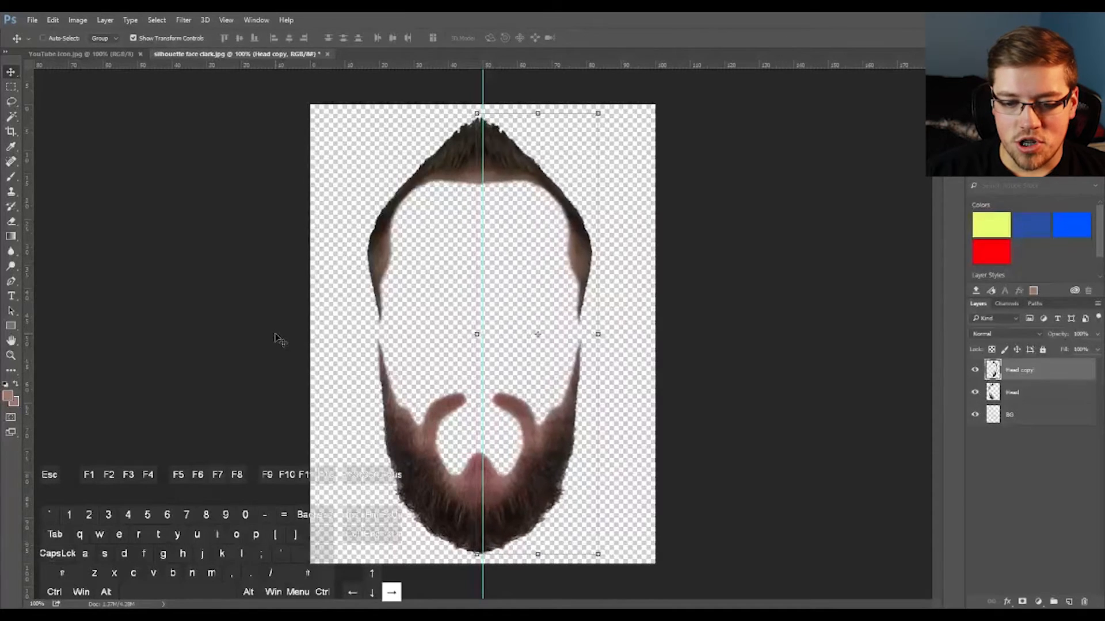
key("Left")
key("Left")
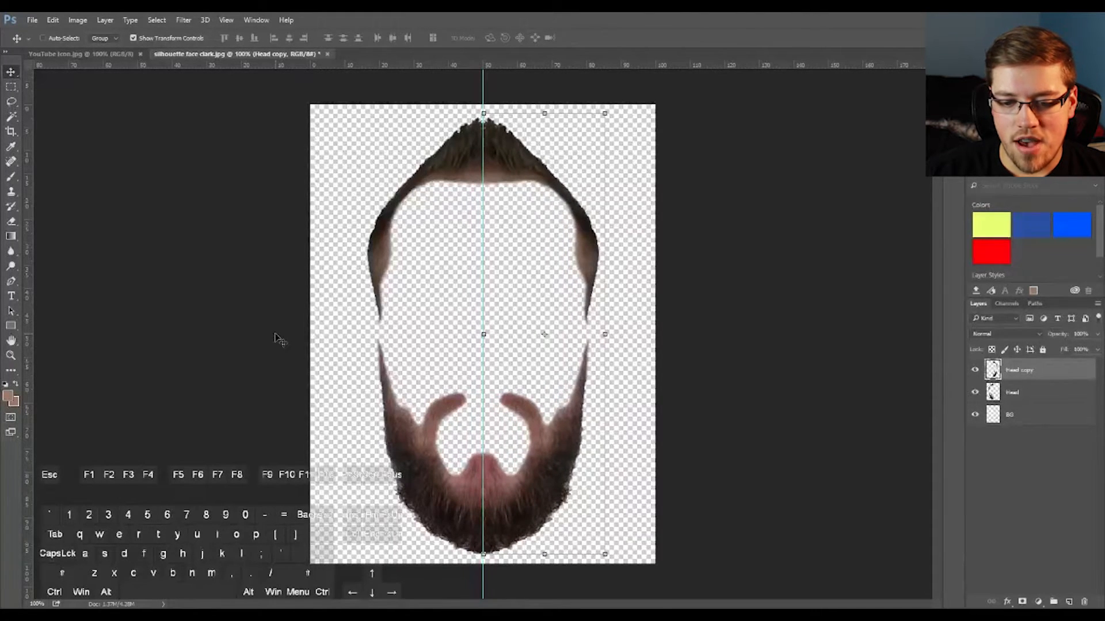
Remove the vertical guide and fine-tune the Head copy's horizontal position until both halves join without a gap at the chin
left_click_drag(483, 86, 26, 128)
key("Right")
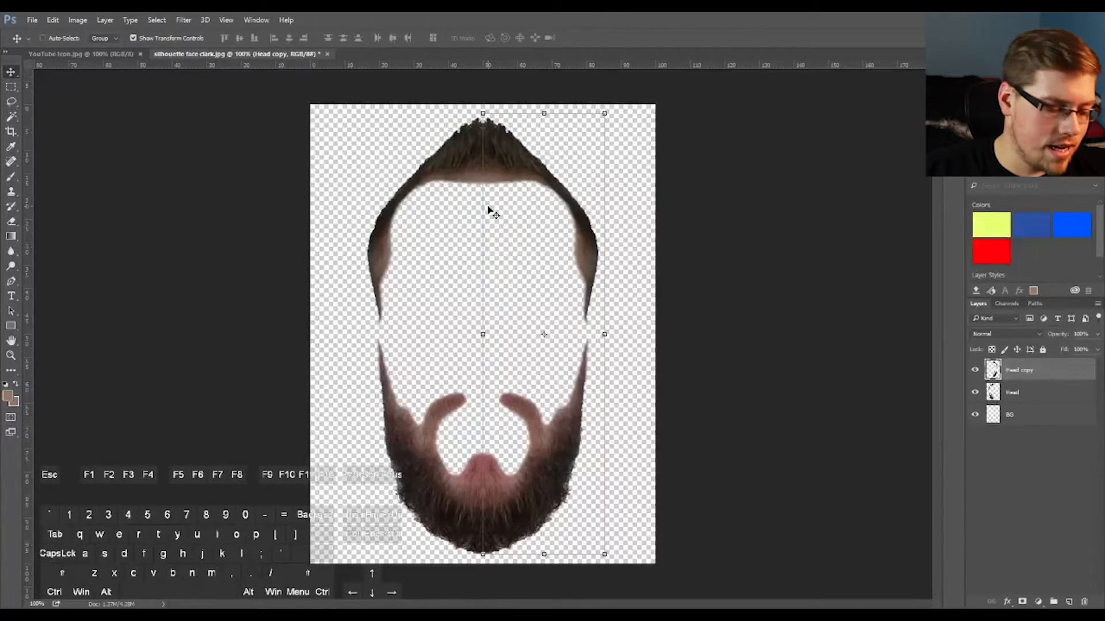
key("ctrl+equal")
key("ctrl+equal")
key("ctrl+equal")
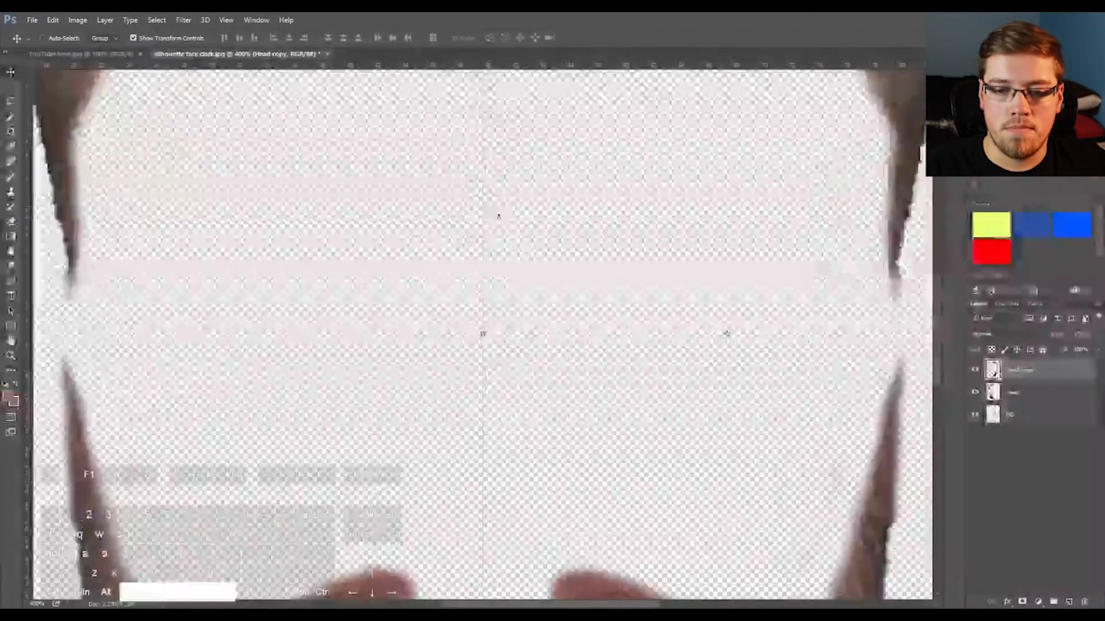
left_click_drag(541, 575, 518, 236)
left_click_drag(515, 528, 515, 222)
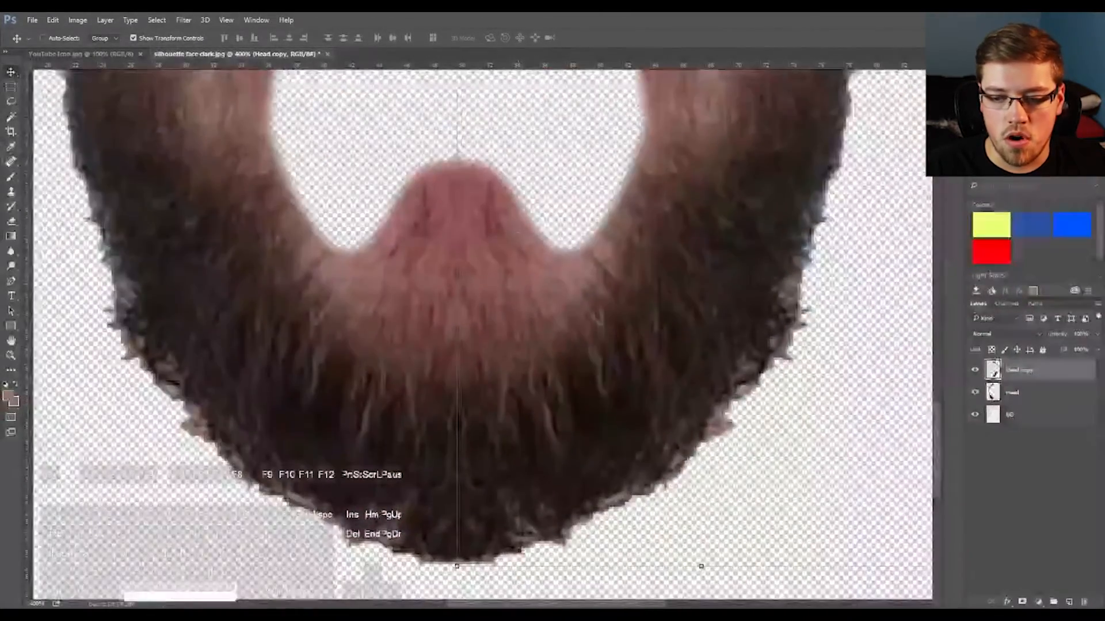
left_click(1010, 416)
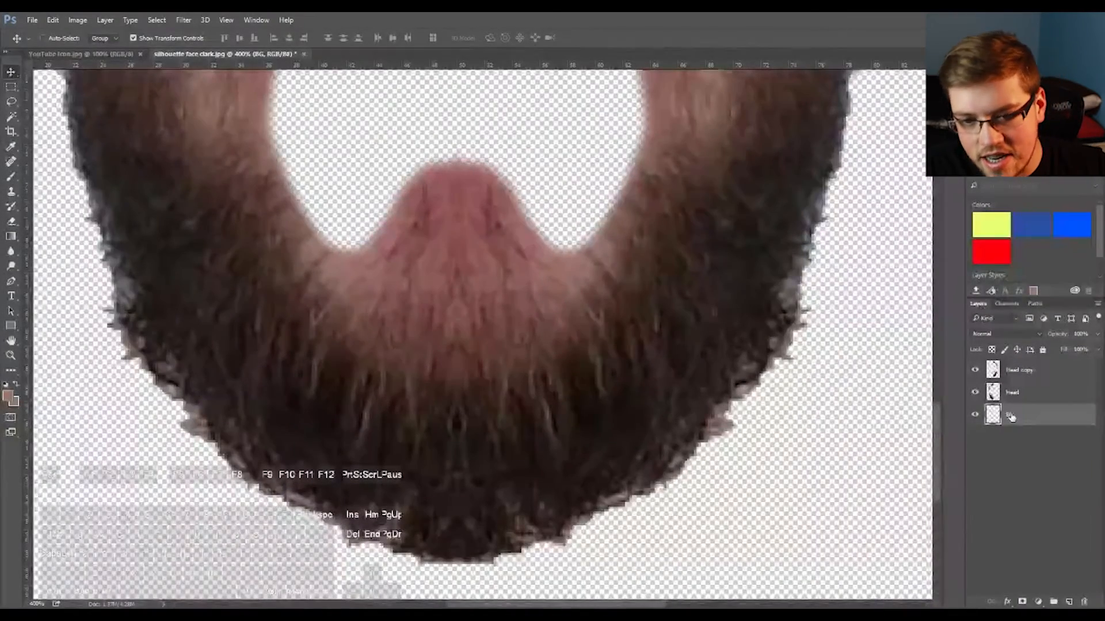
left_click(1041, 371)
key("Left")
key("Left")
key("Left")
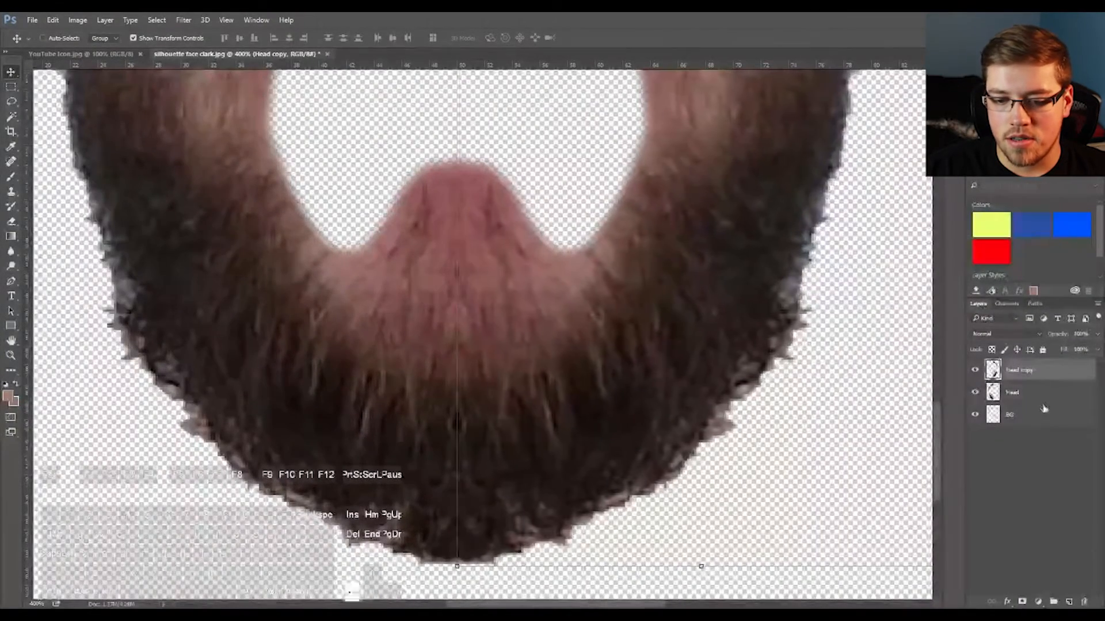
key("Right")
key("Right")
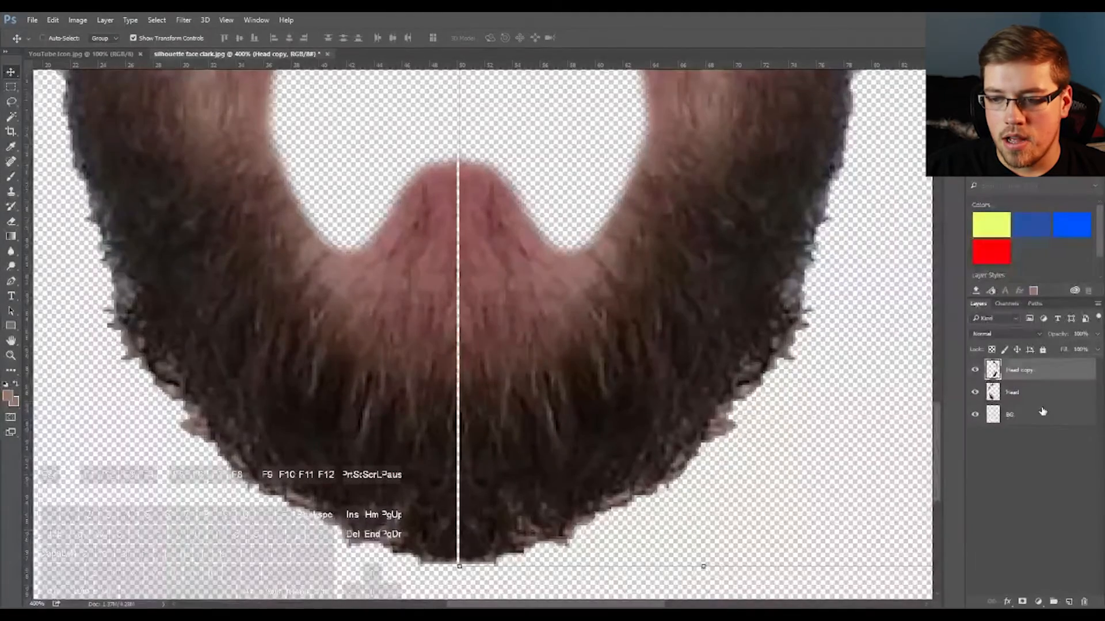
left_click(1043, 411)
left_click(1037, 374)
key("Left")
key("Left")
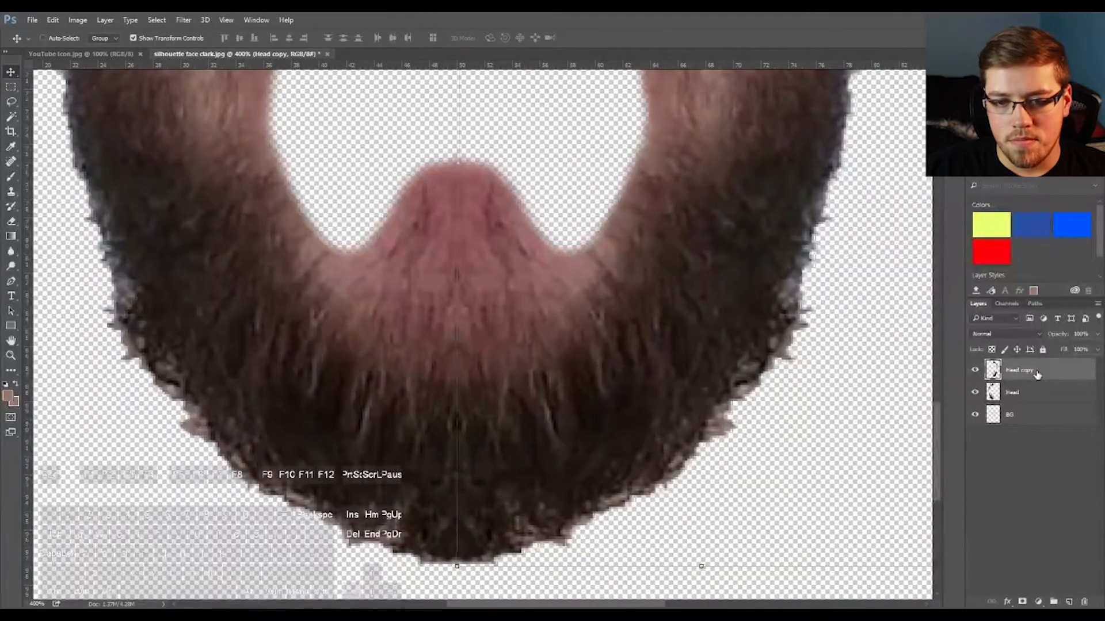
left_click(1036, 416)
left_click(1030, 449)
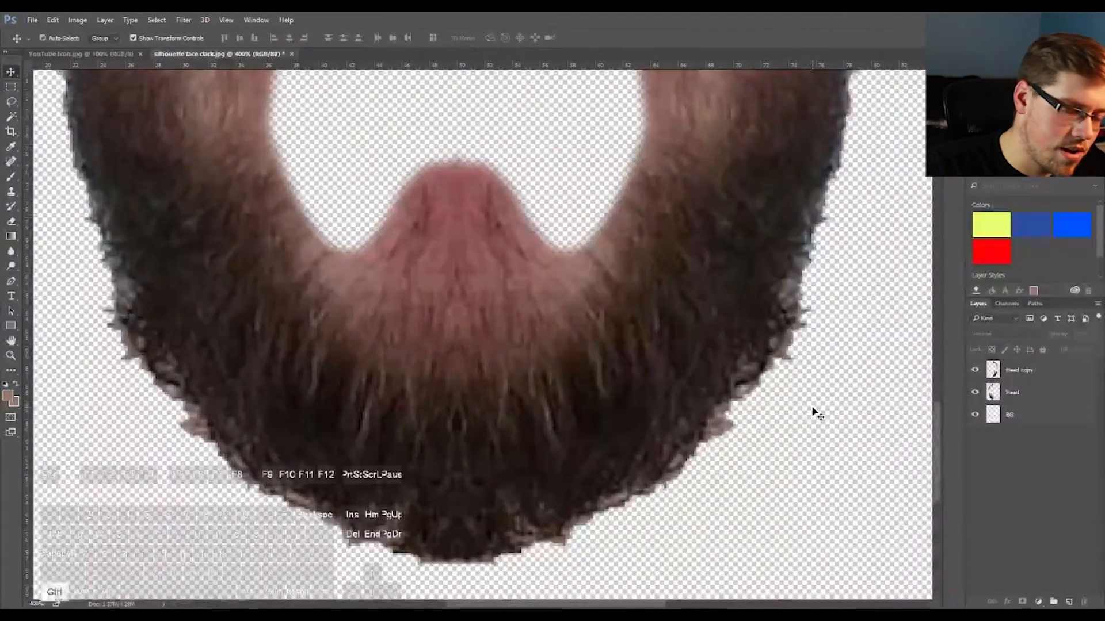
Merge the Head and Head copy layers into a single layer
key("ctrl+minus")
key("ctrl+minus")
key("ctrl+minus")
key("ctrl+plus")
key("ctrl+plus")
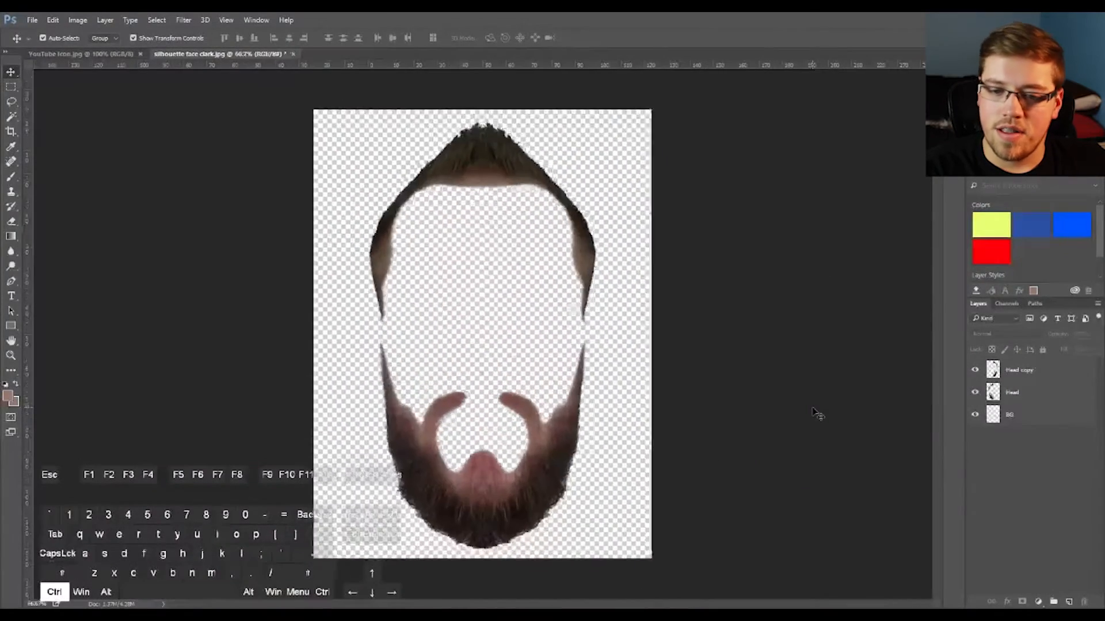
key("ctrl+minus")
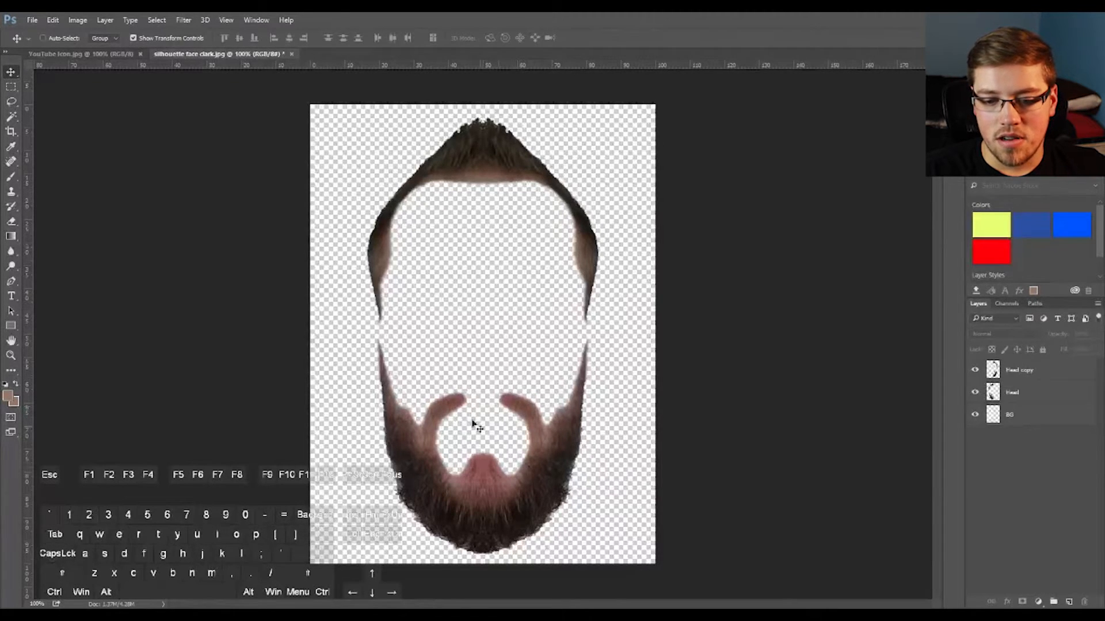
left_click(155, 20)
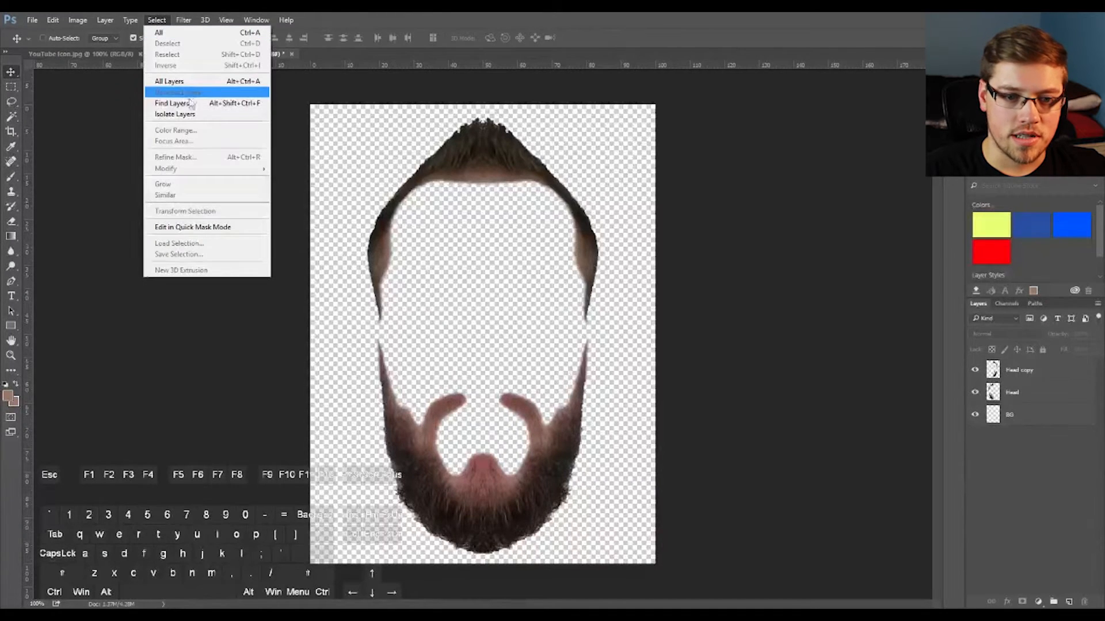
left_click(1051, 395)
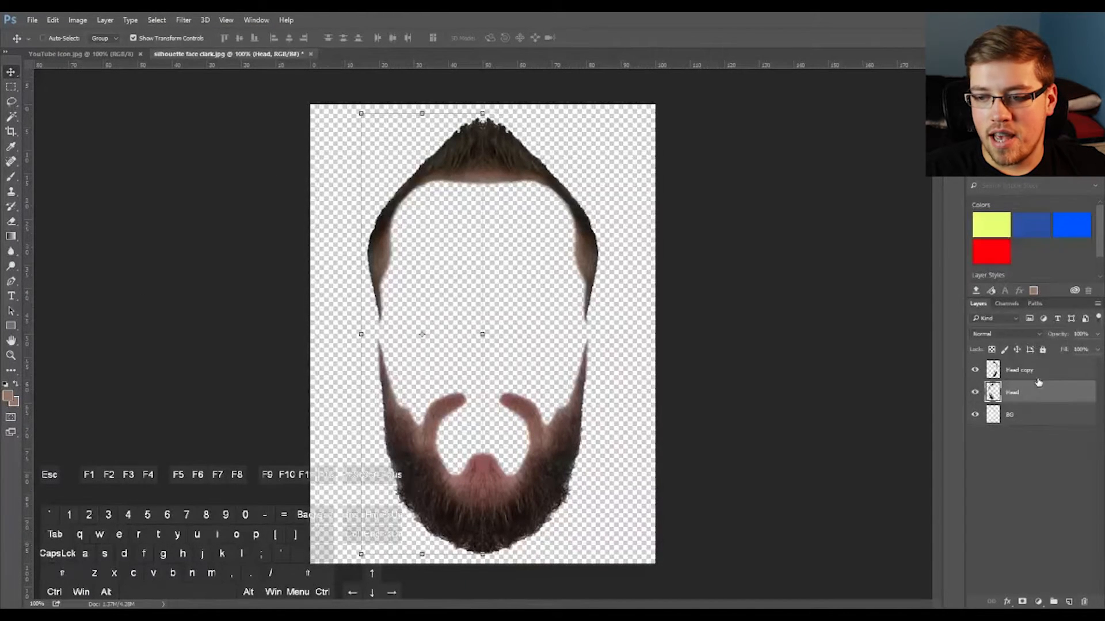
left_click(1037, 380, "shift")
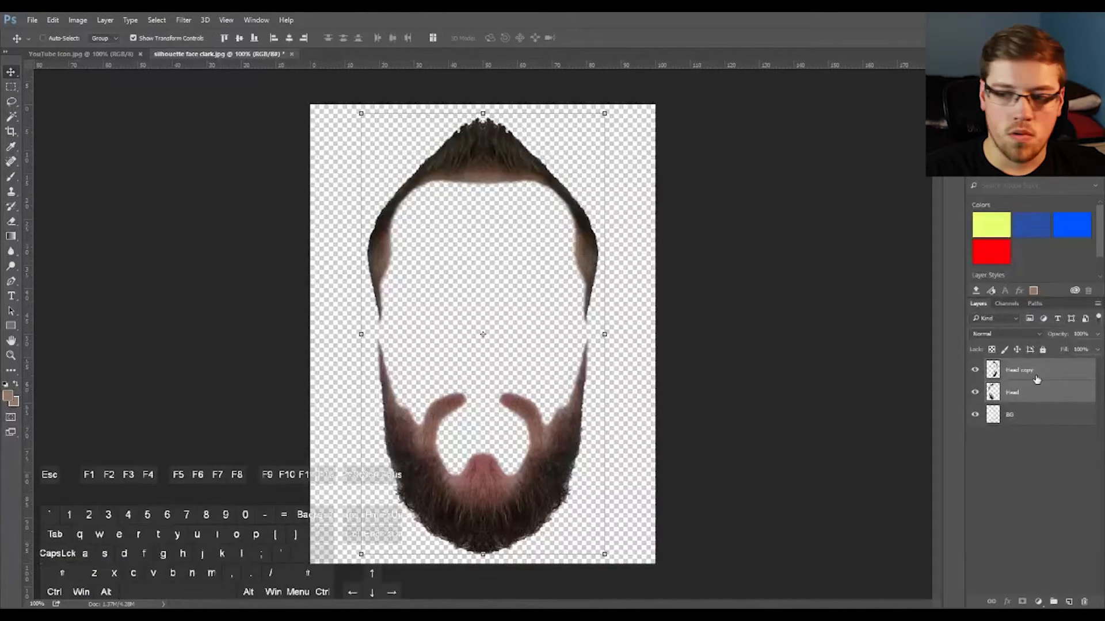
right_click(1051, 377)
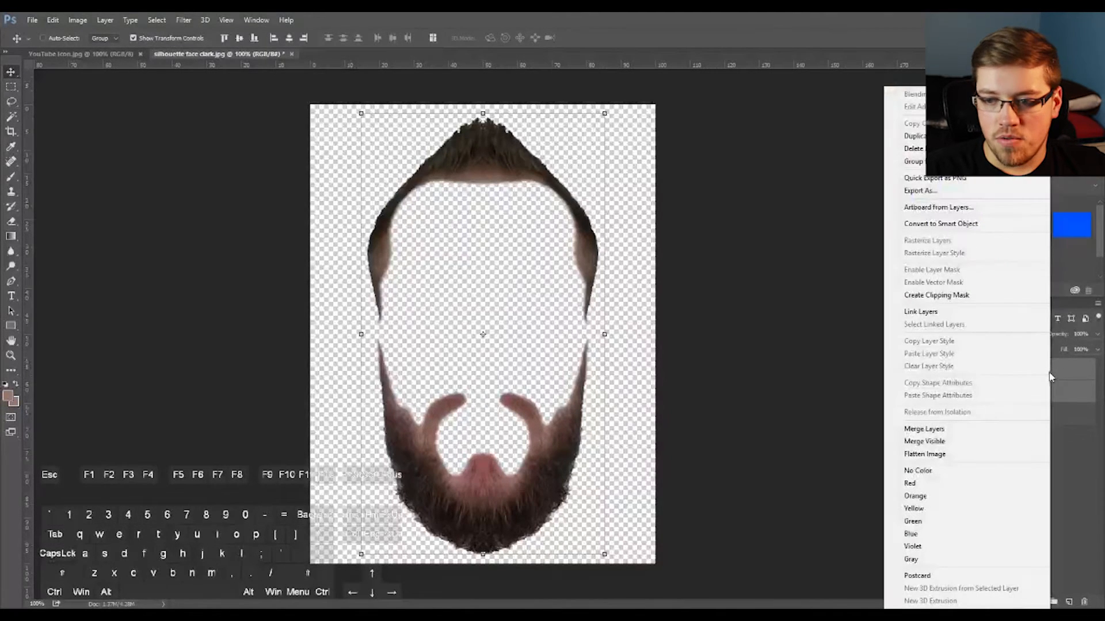
left_click(933, 431)
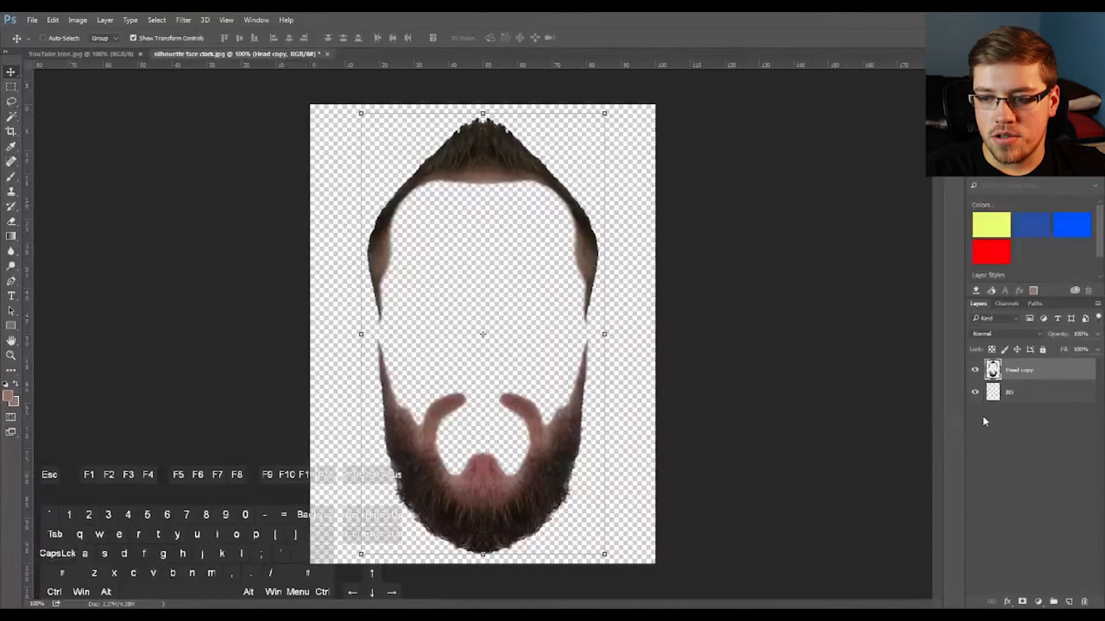
Rename the merged layer as head
double_click(1019, 371)
type("head")
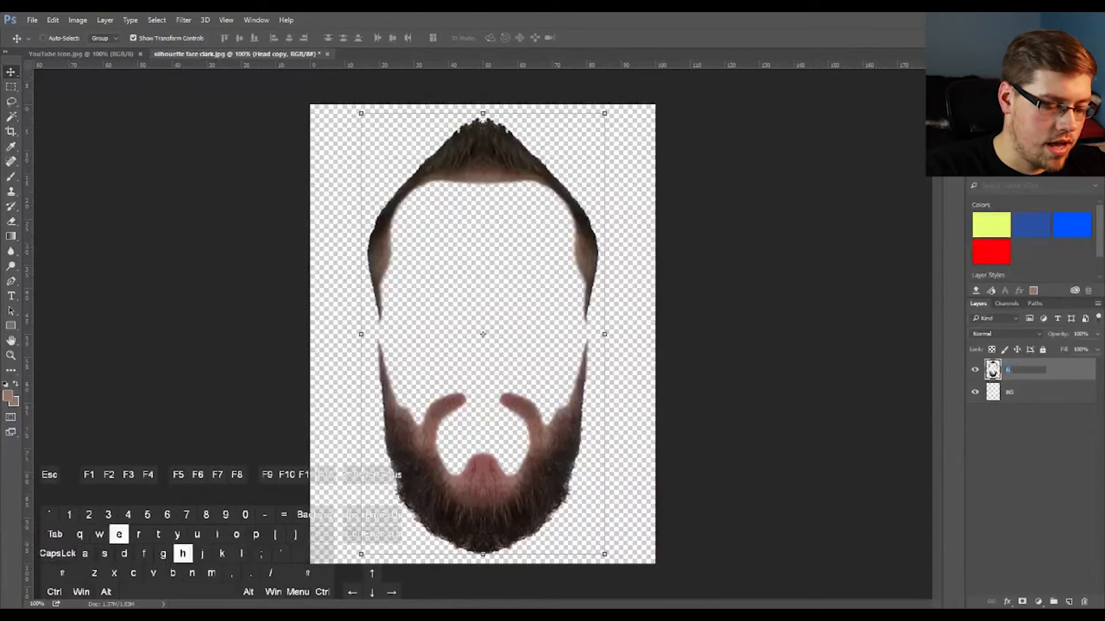
double_click(1015, 372)
key("Return")
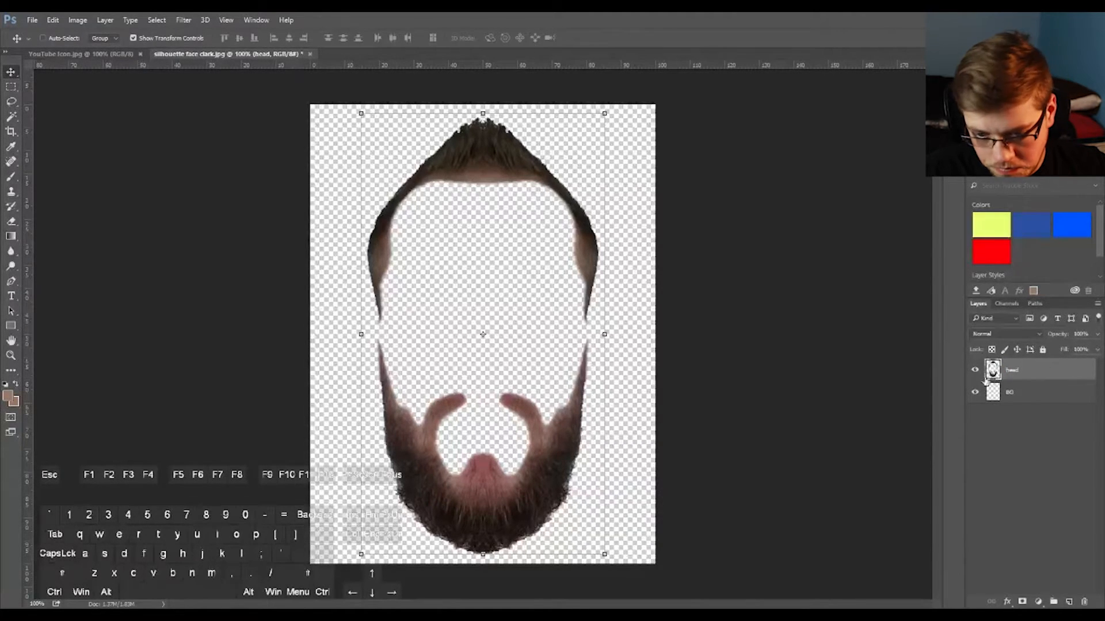
Select the head layer's skin tones with Color Range at fuzziness 113, delete them and clear the selection
left_click(163, 23)
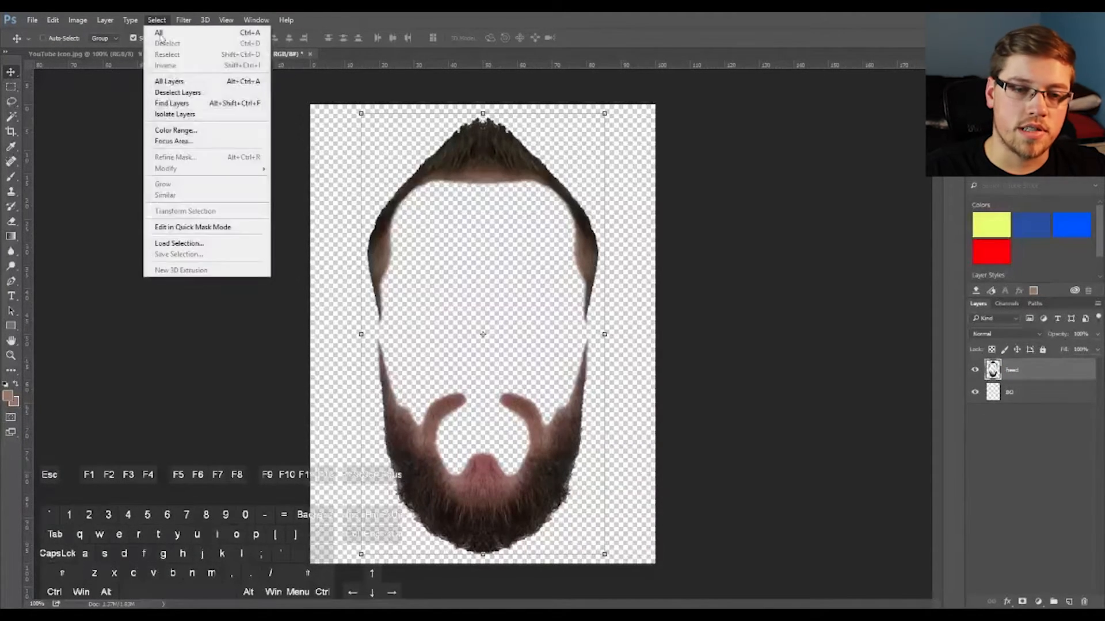
left_click(179, 135)
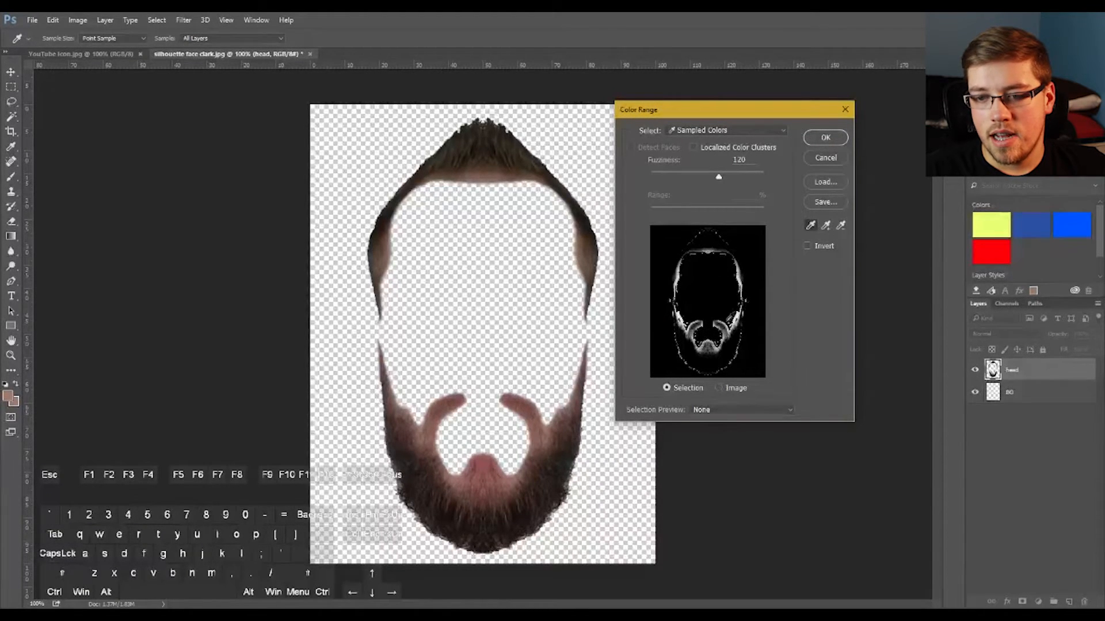
mouse_move(719, 178)
left_mouse_down()
mouse_move(707, 177)
mouse_move(737, 178)
mouse_move(716, 180)
left_mouse_up()
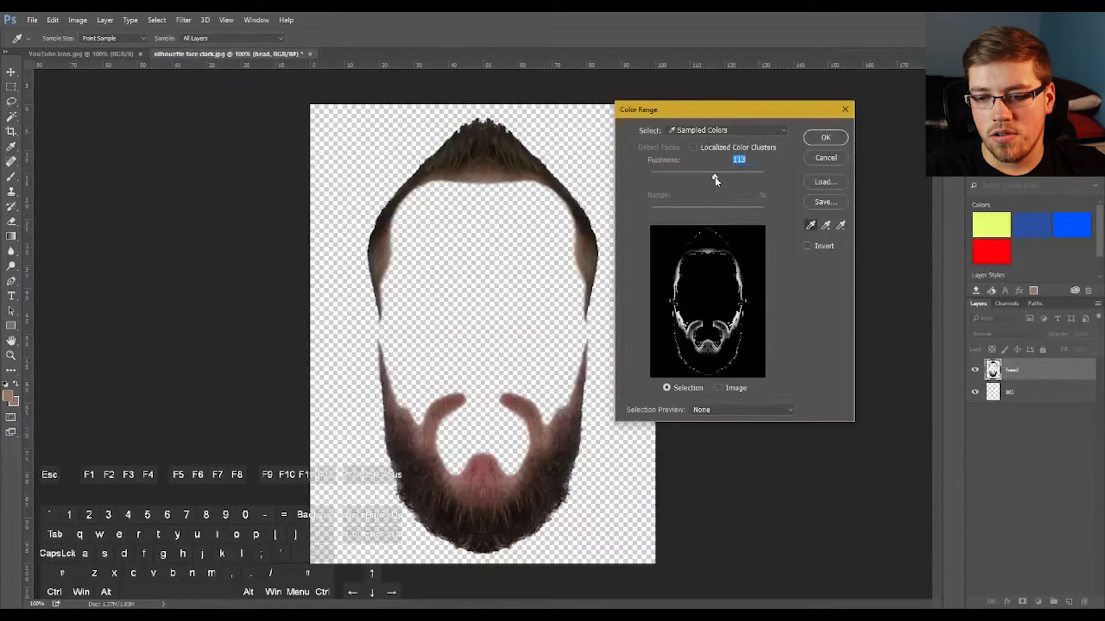
left_click(822, 138)
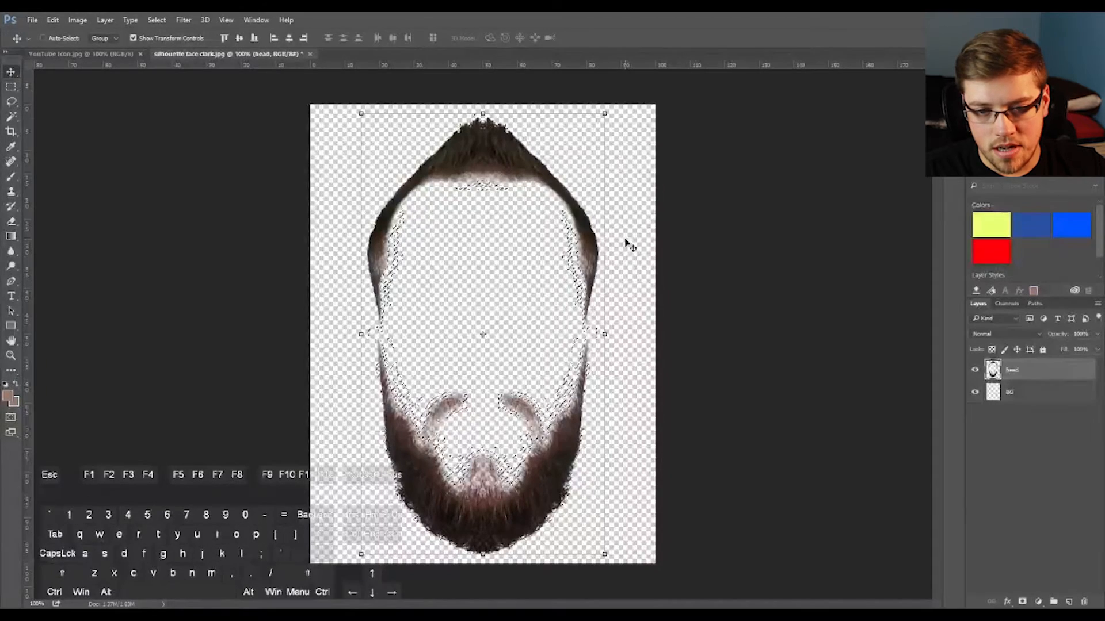
key("ctrl+d")
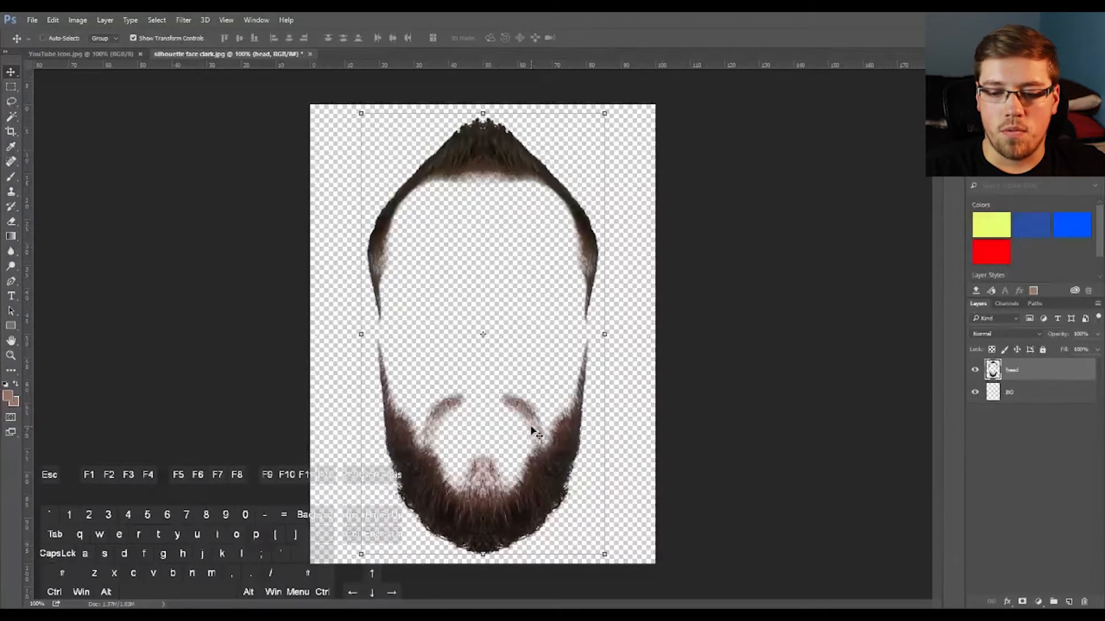
Examine the beard edges of the head closely and compare them with the finished silhouettes in YouTube Icon.jpg
key("ctrl+equal")
key("ctrl+equal")
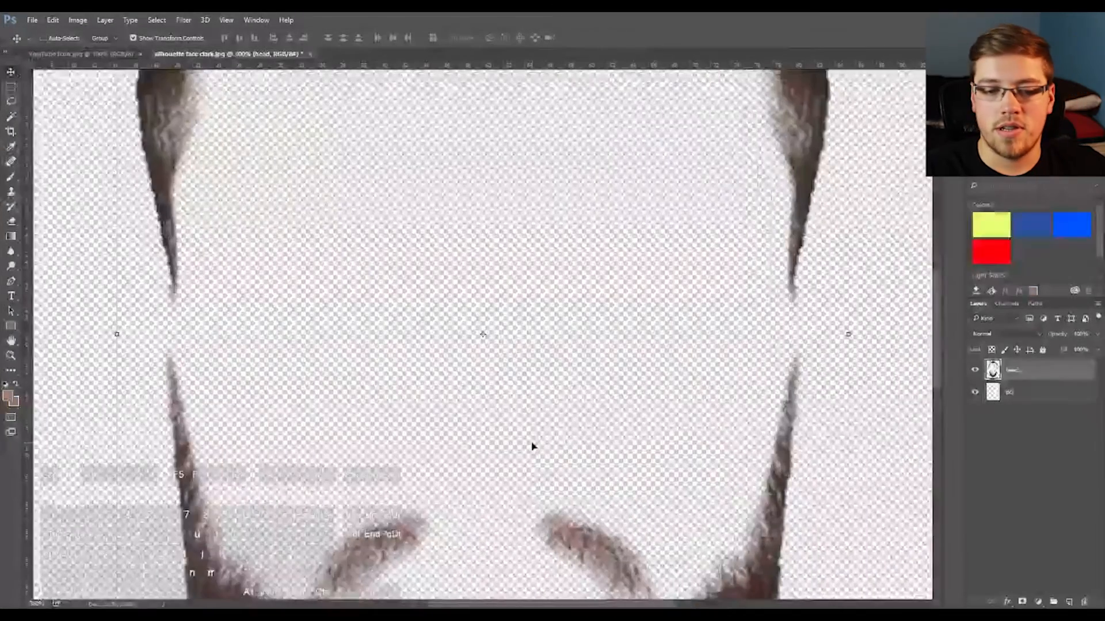
left_click_drag(526, 403, 489, 71)
left_click_drag(514, 460, 532, 266)
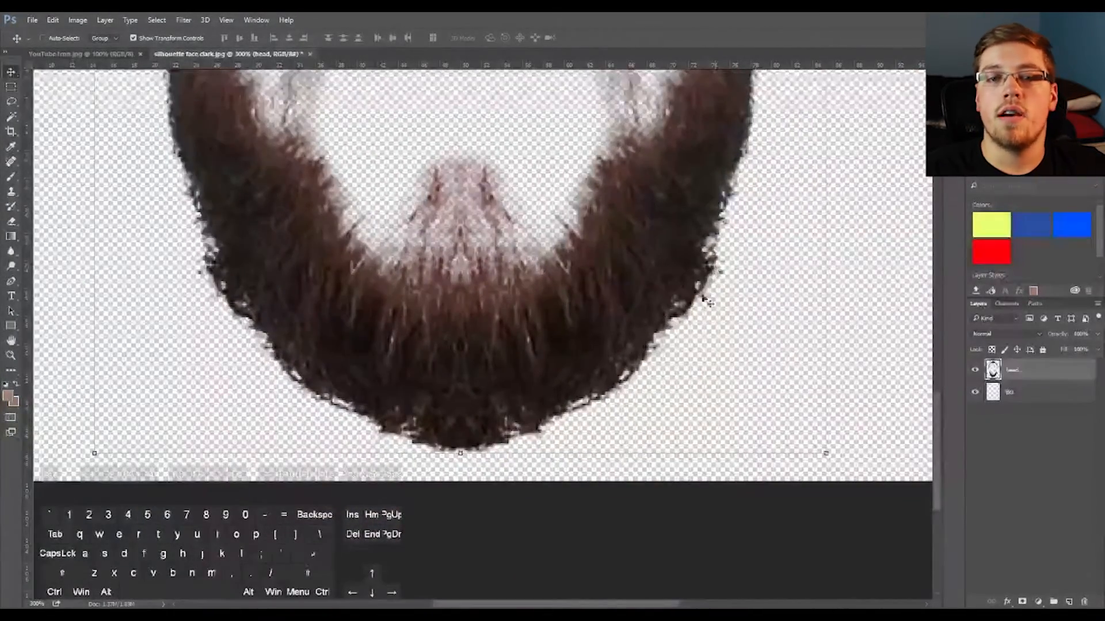
left_click(81, 54)
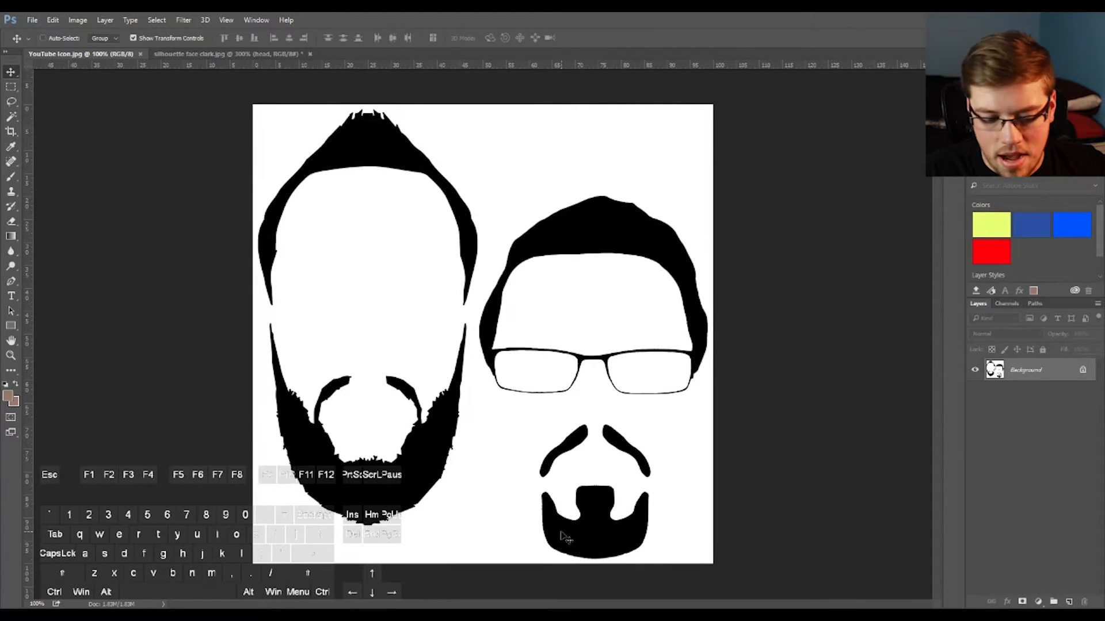
key("ctrl+plus")
left_click_drag(496, 512, 400, 286)
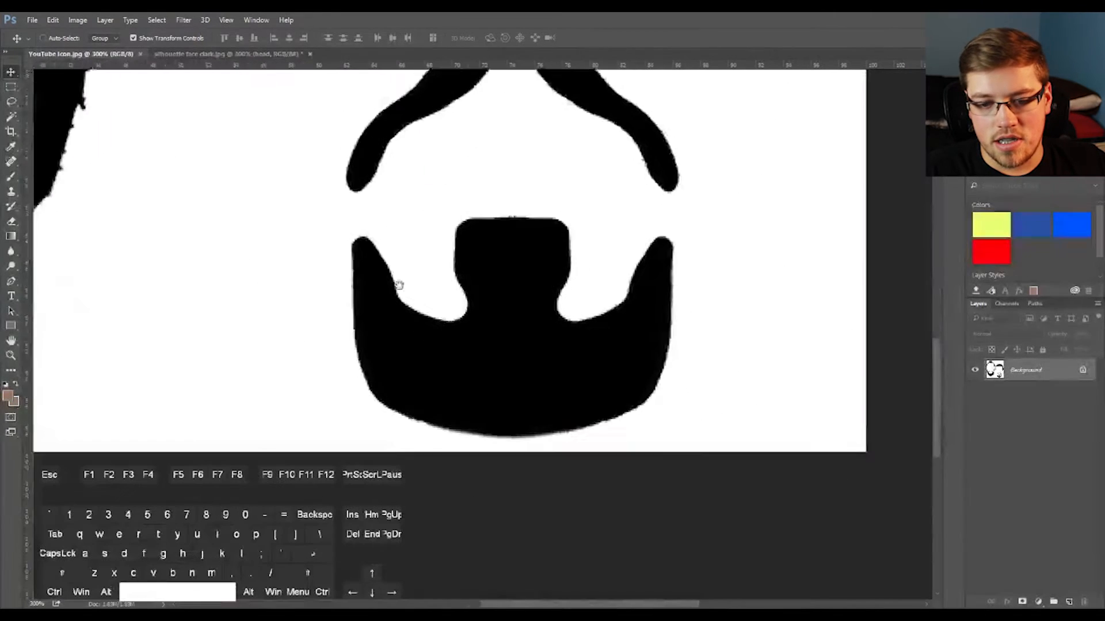
key("ctrl+minus")
key("ctrl+minus")
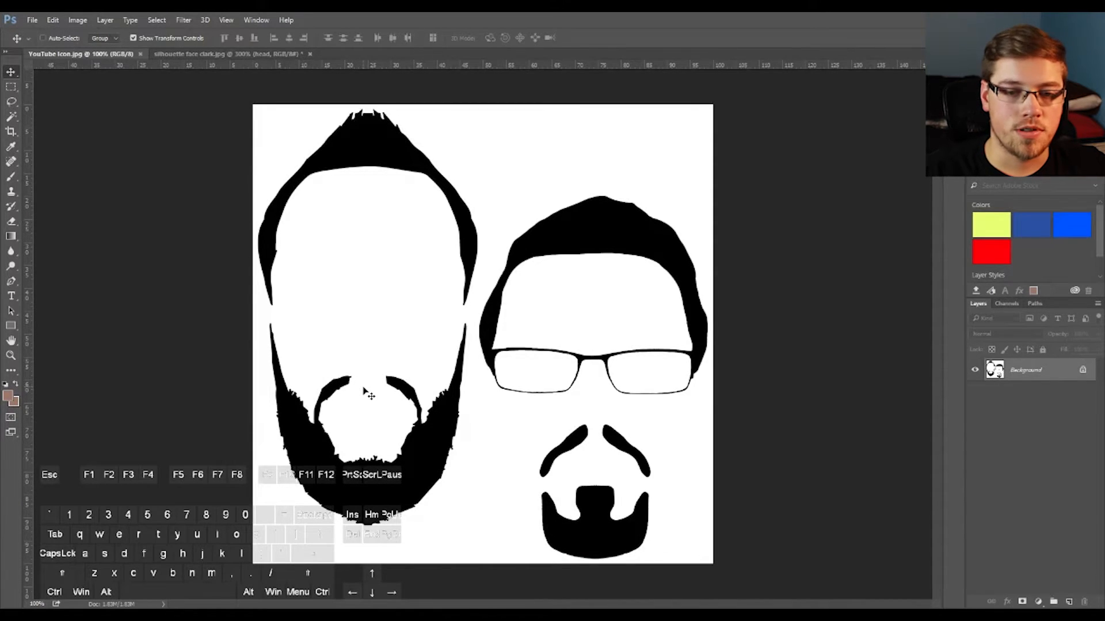
left_click(227, 54)
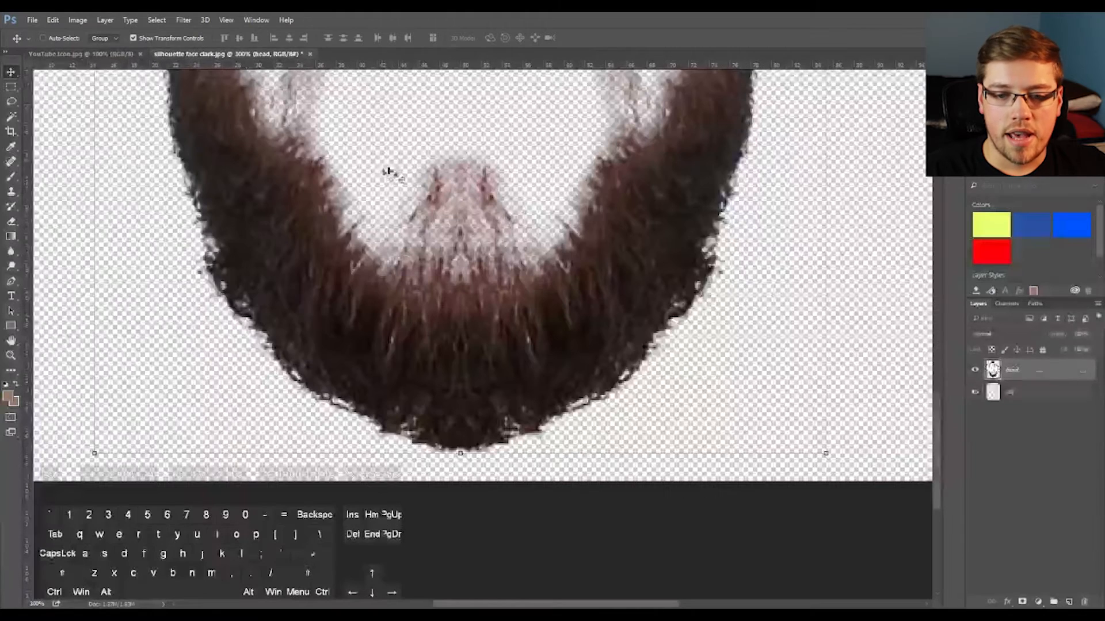
key("ctrl+minus")
key("ctrl+minus")
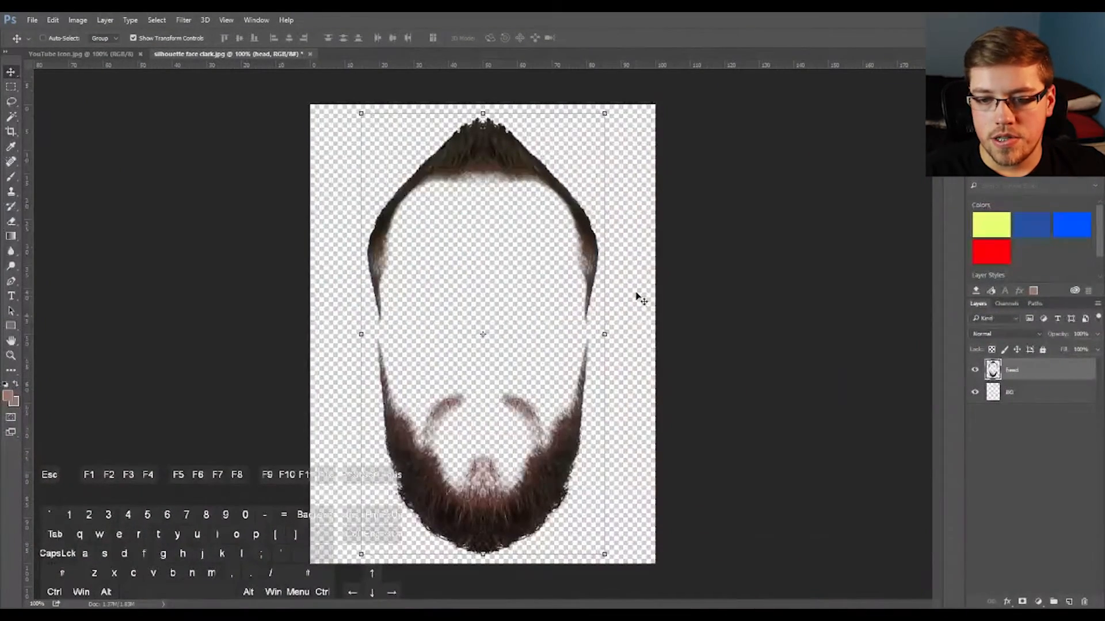
left_click(1045, 447)
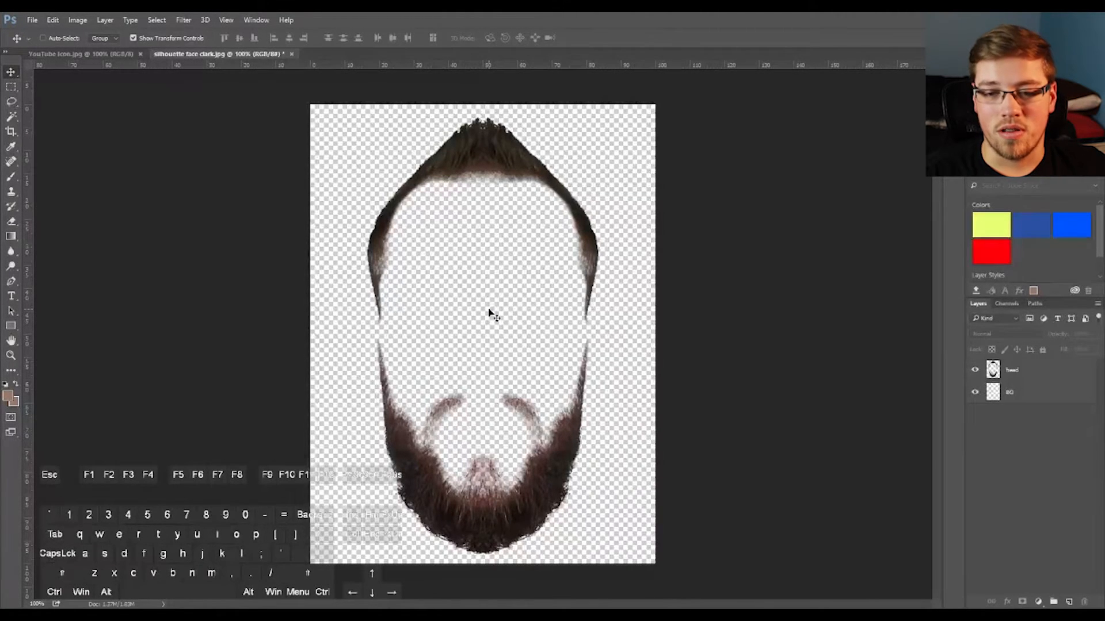
scroll(496, 311, "up", 3)
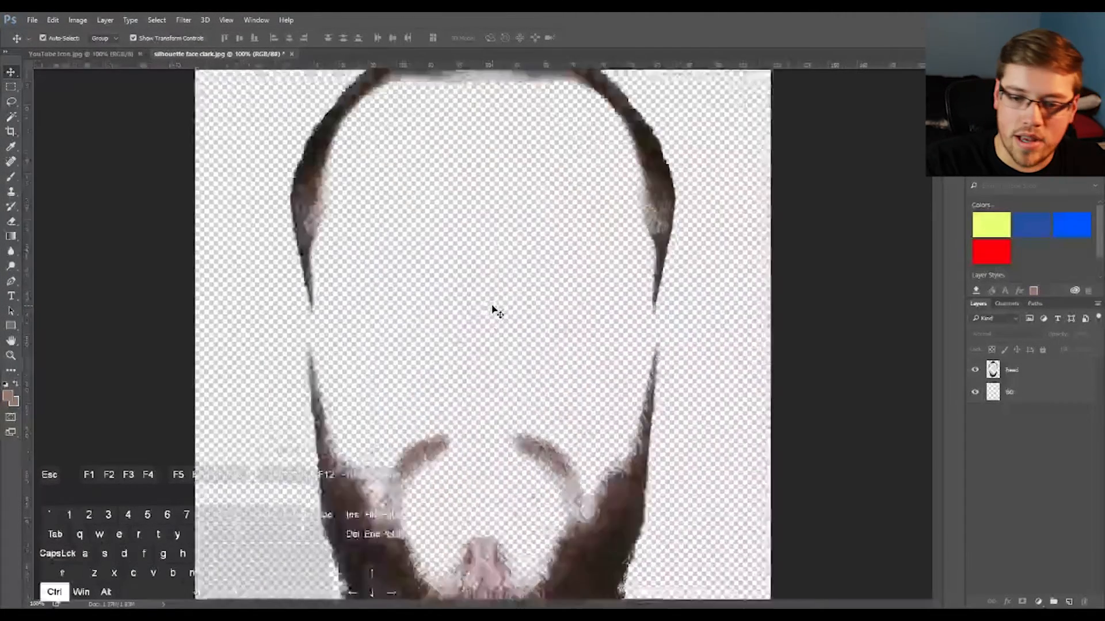
scroll(496, 311, "down", 3)
scroll(496, 311, "up", 2)
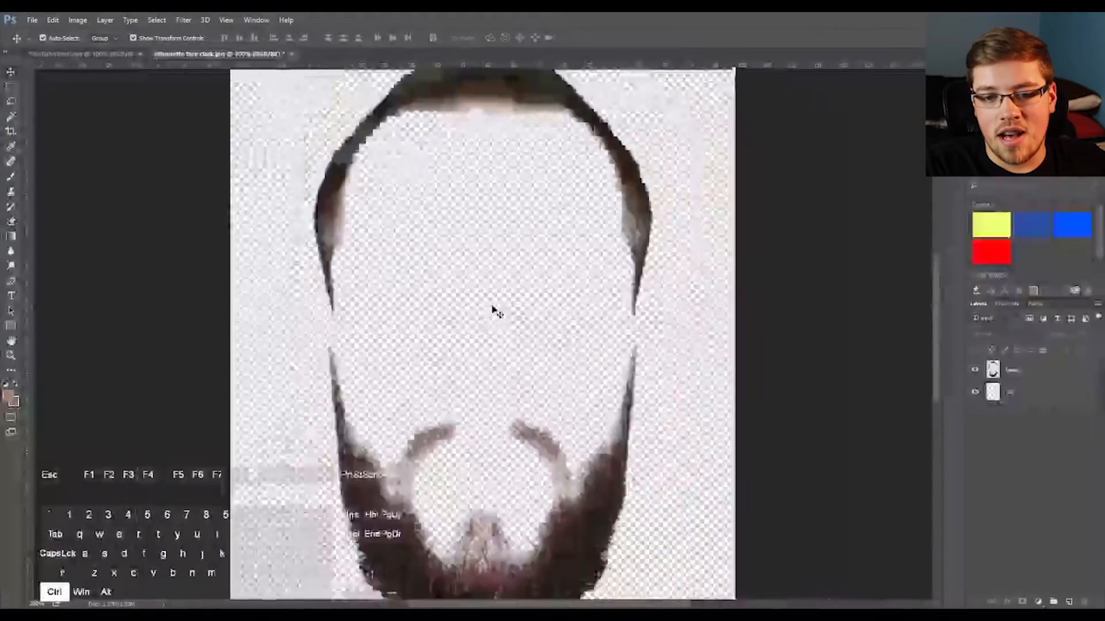
scroll(496, 311, "down", 1)
scroll(496, 310, "up", 2)
scroll(496, 310, "down", 3)
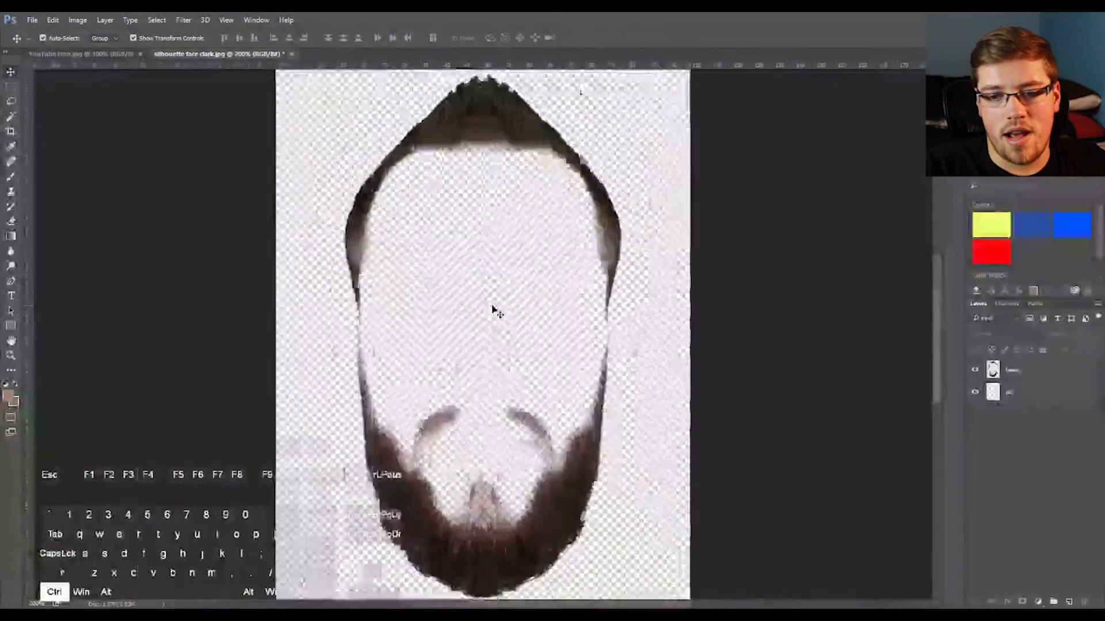
Load the outline of the head layer's pixels as a selection
left_click(1018, 374)
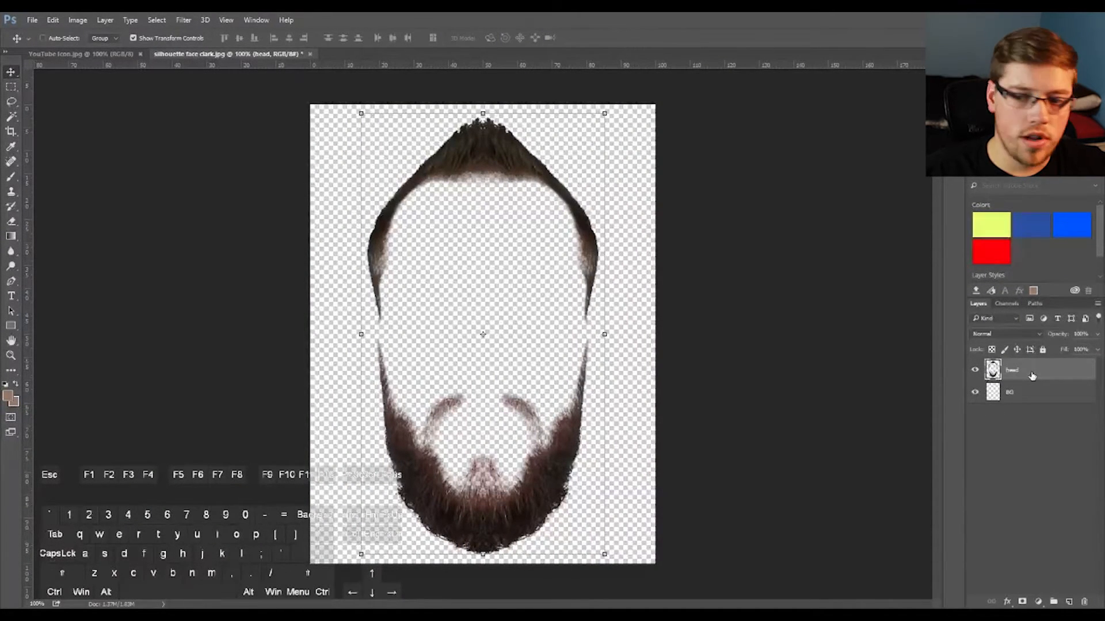
key("ctrl")
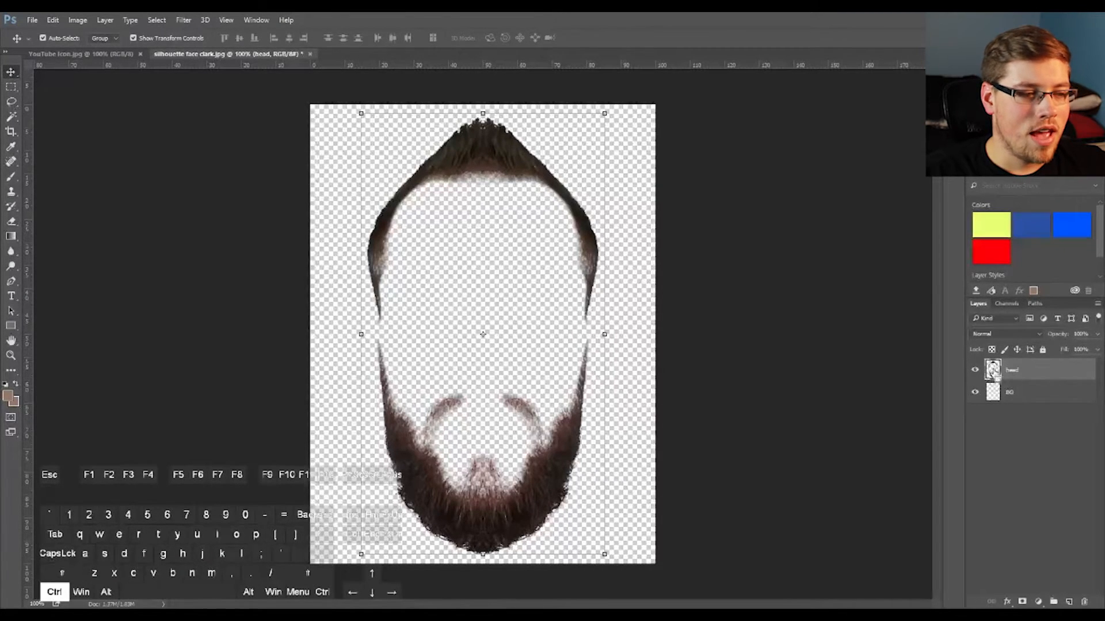
left_click(993, 371, "ctrl")
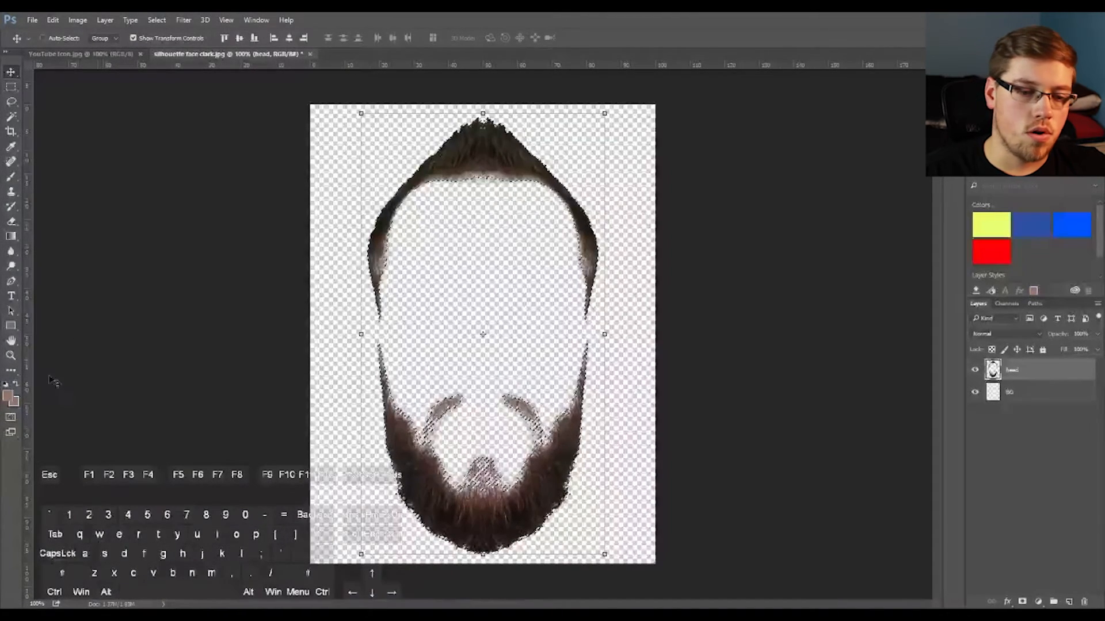
Reset the foreground and background colours to the default black and white, confirming 000000 as the foreground colour
left_click(5, 386)
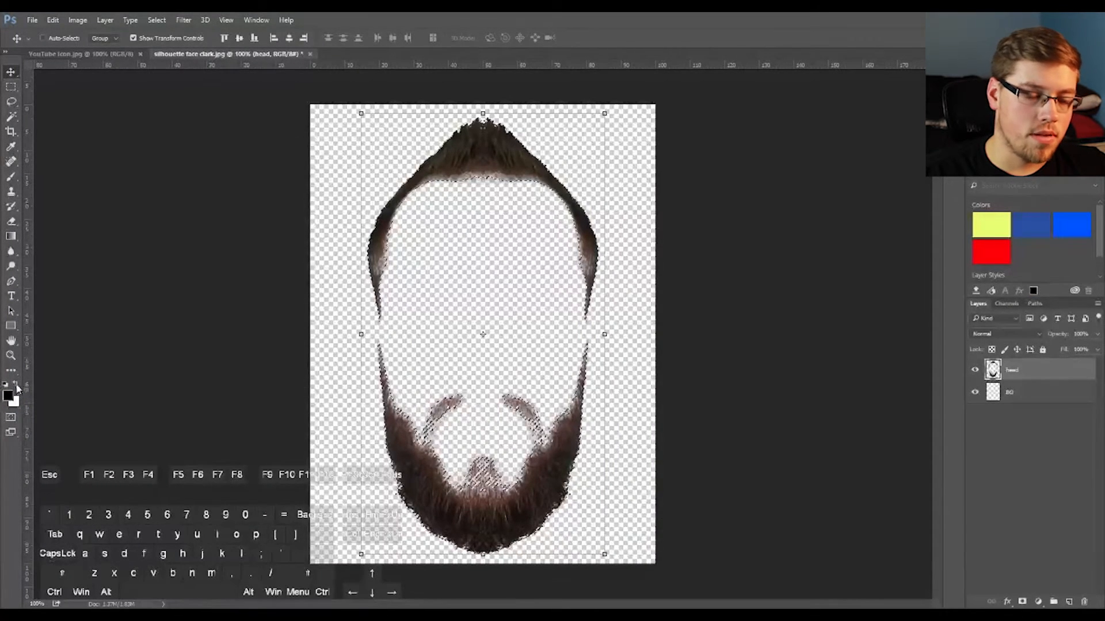
left_click(16, 385)
left_click(15, 383)
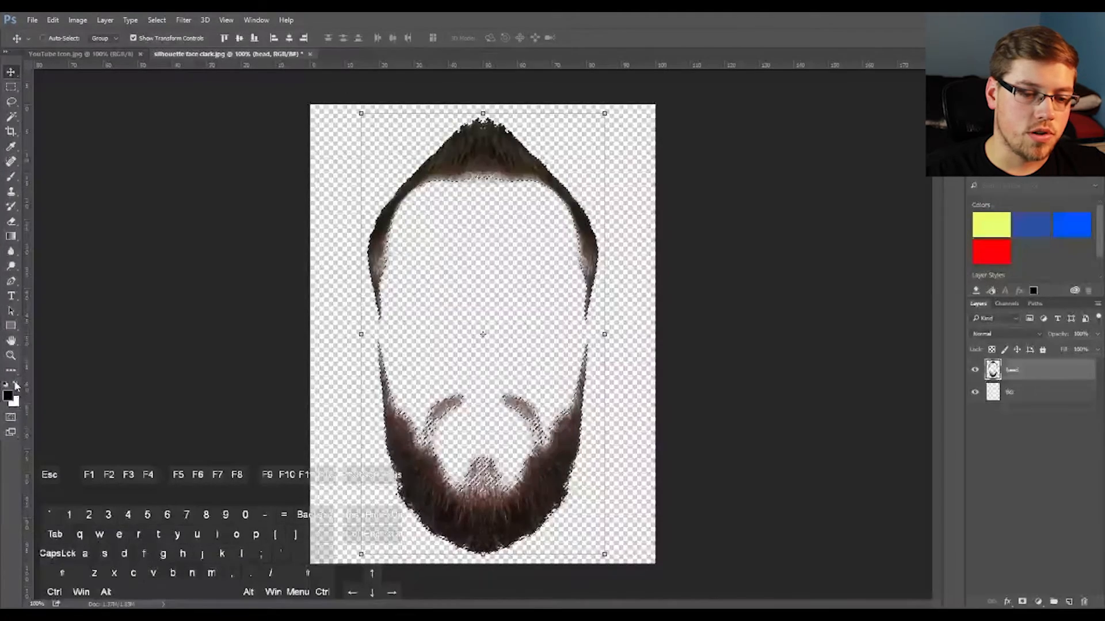
left_click(15, 383)
left_click(15, 384)
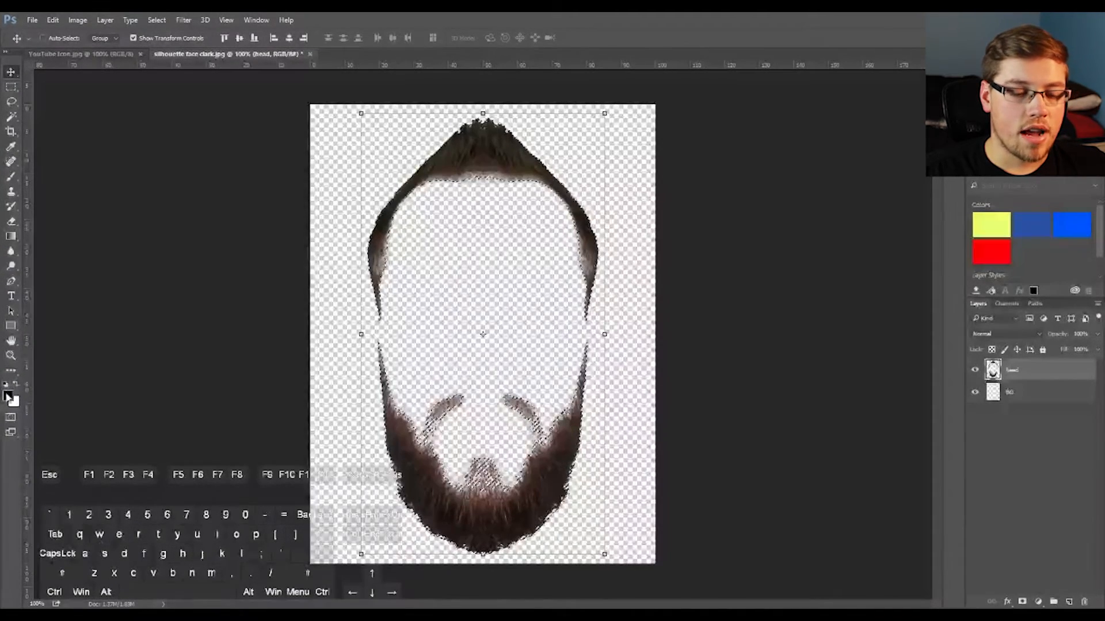
left_click(8, 395)
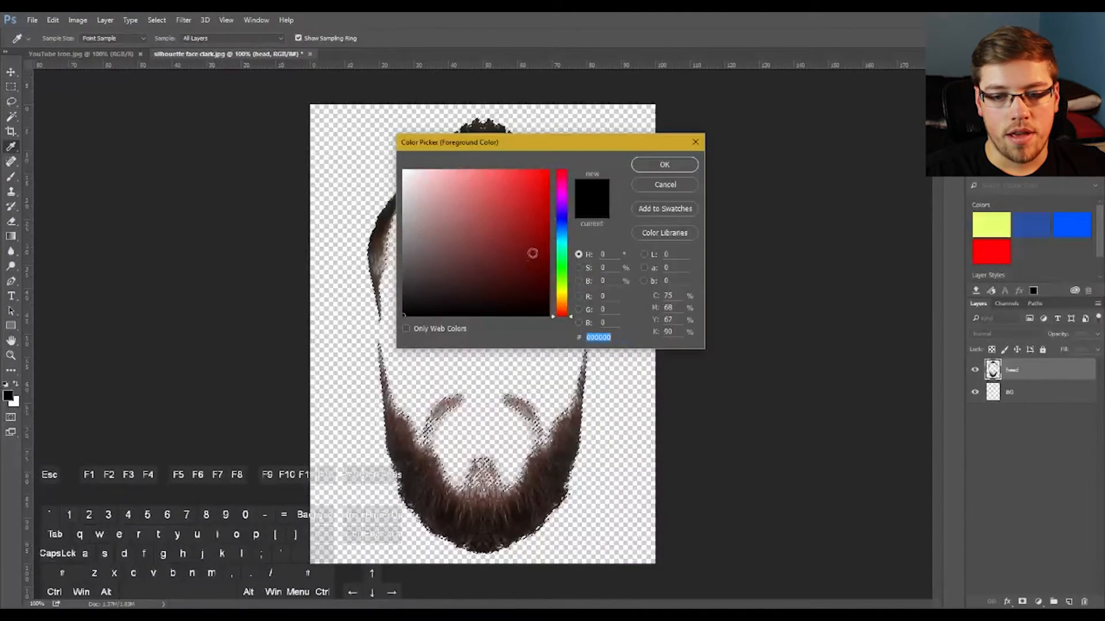
left_click(549, 315)
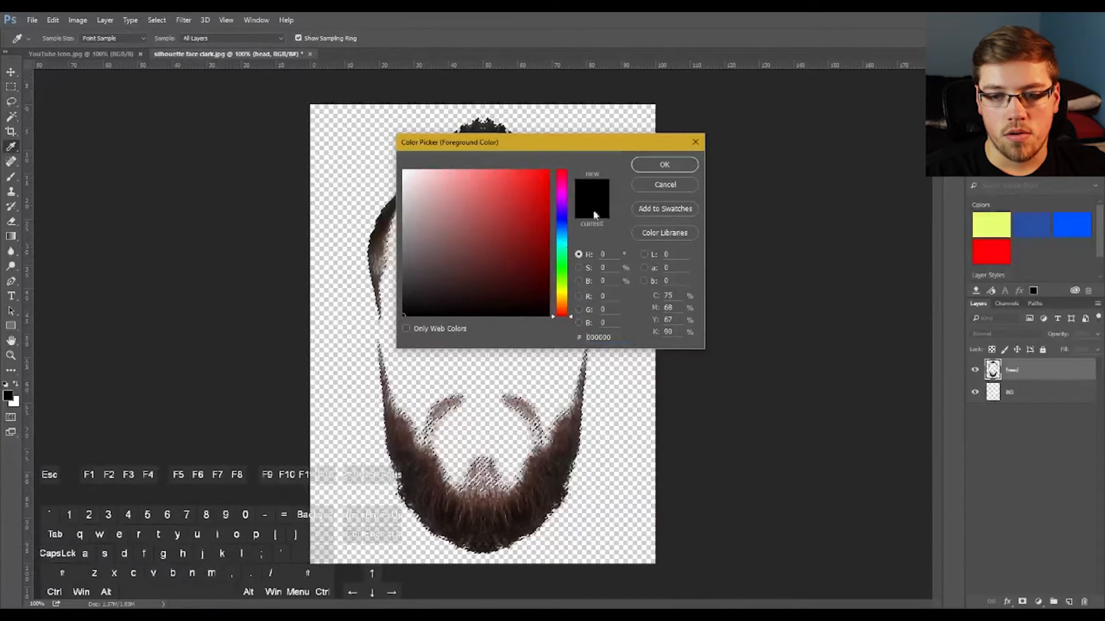
left_click(654, 167)
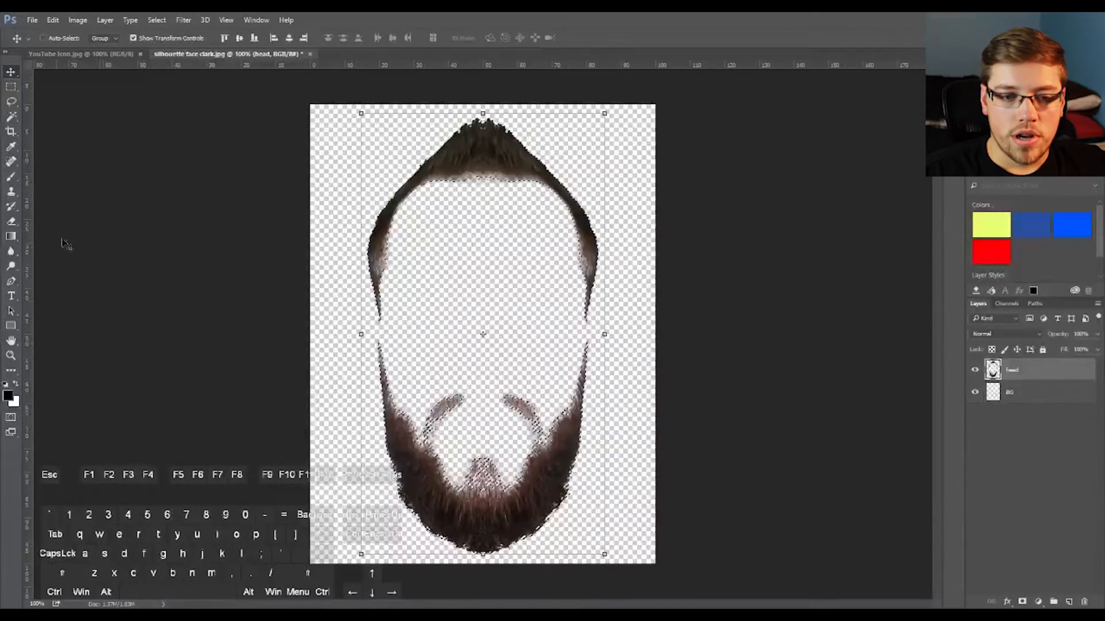
Paint the selected hair and beard solid black with a 1000 px Brush at 100% hardness, and clear the selection
key("b")
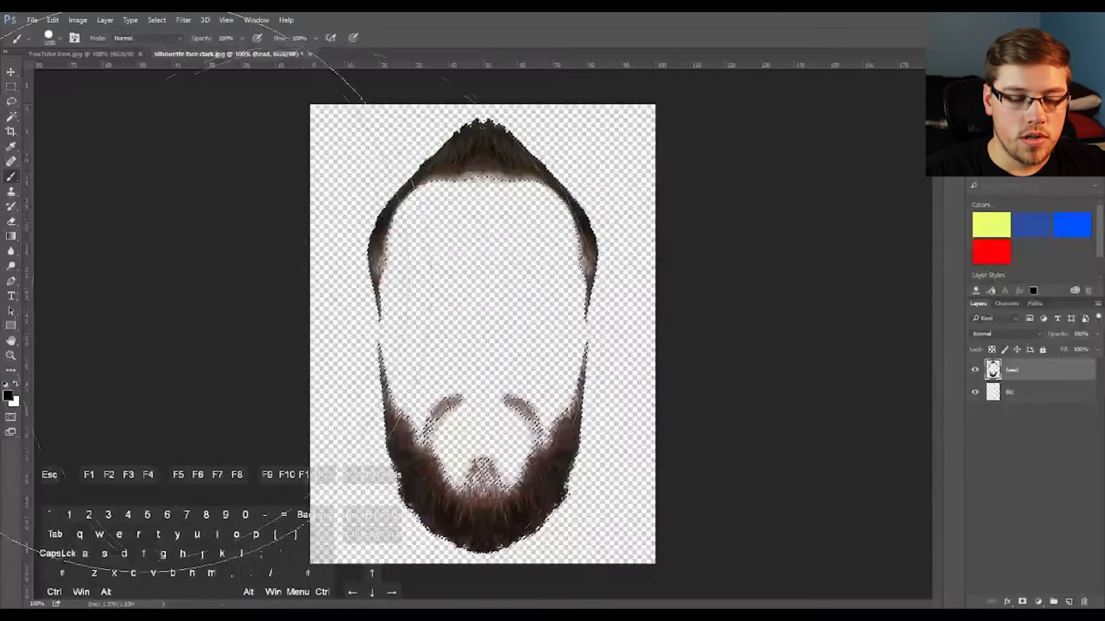
left_click(60, 38)
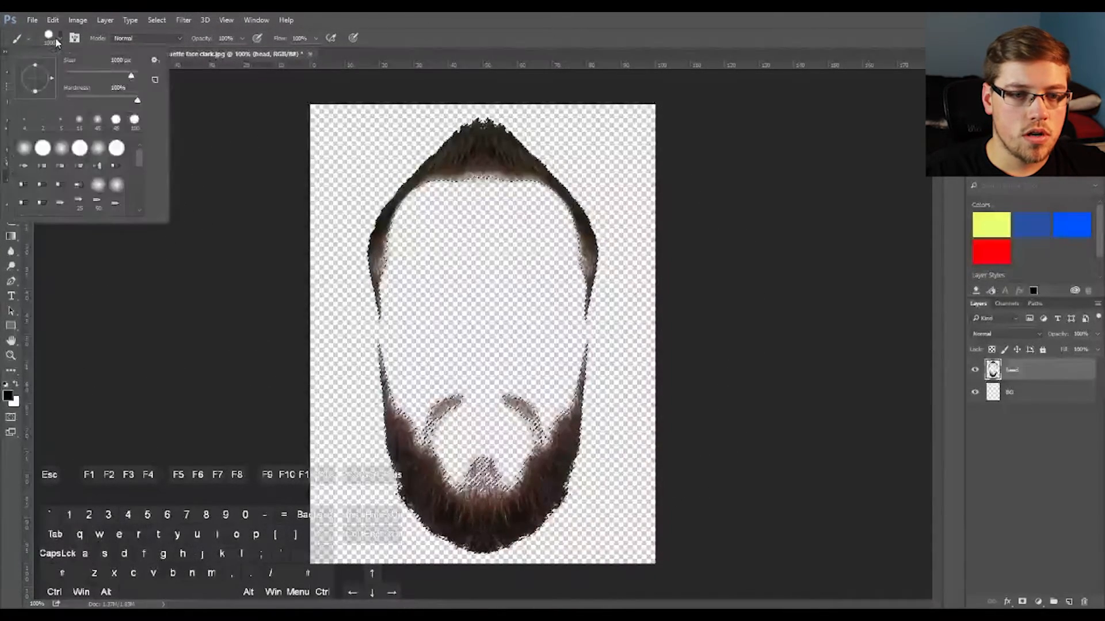
left_click(138, 102)
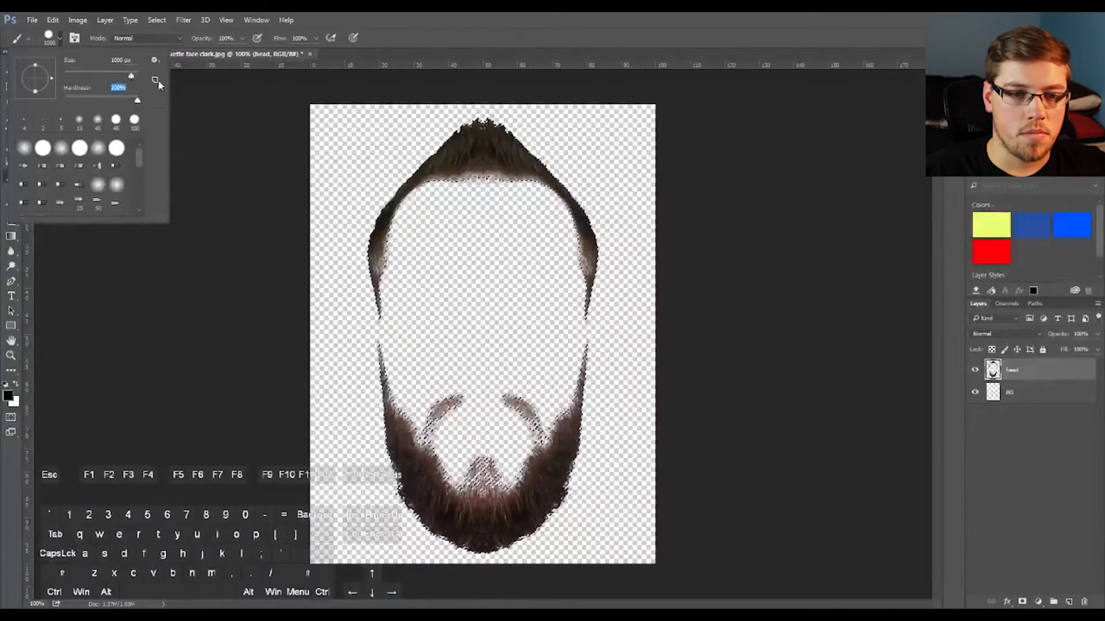
left_click(447, 268)
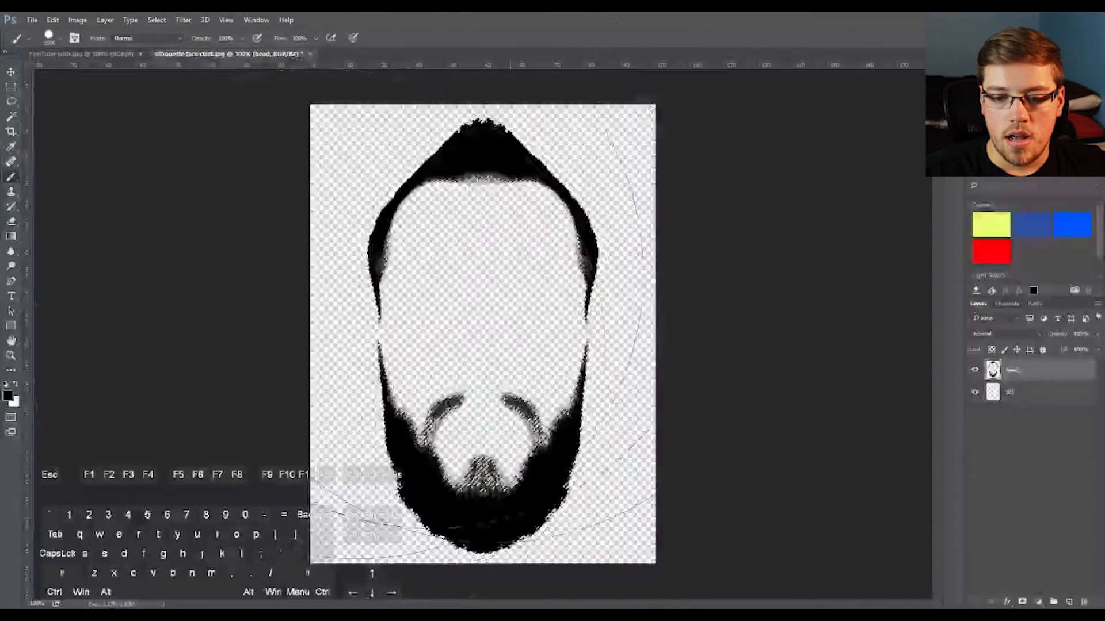
left_click(461, 339)
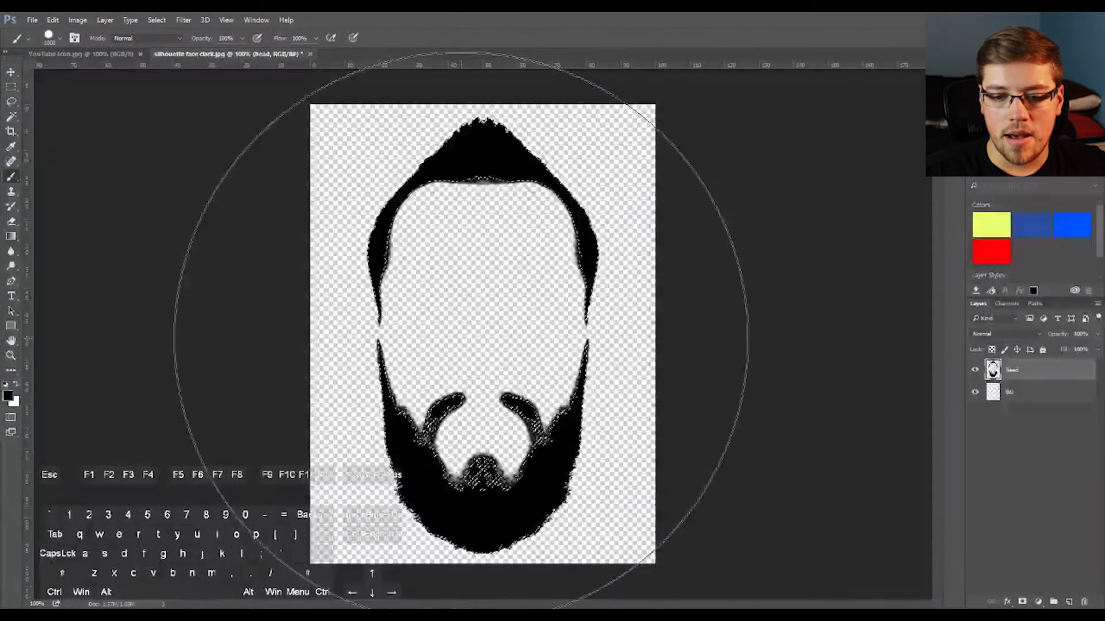
left_click(461, 331)
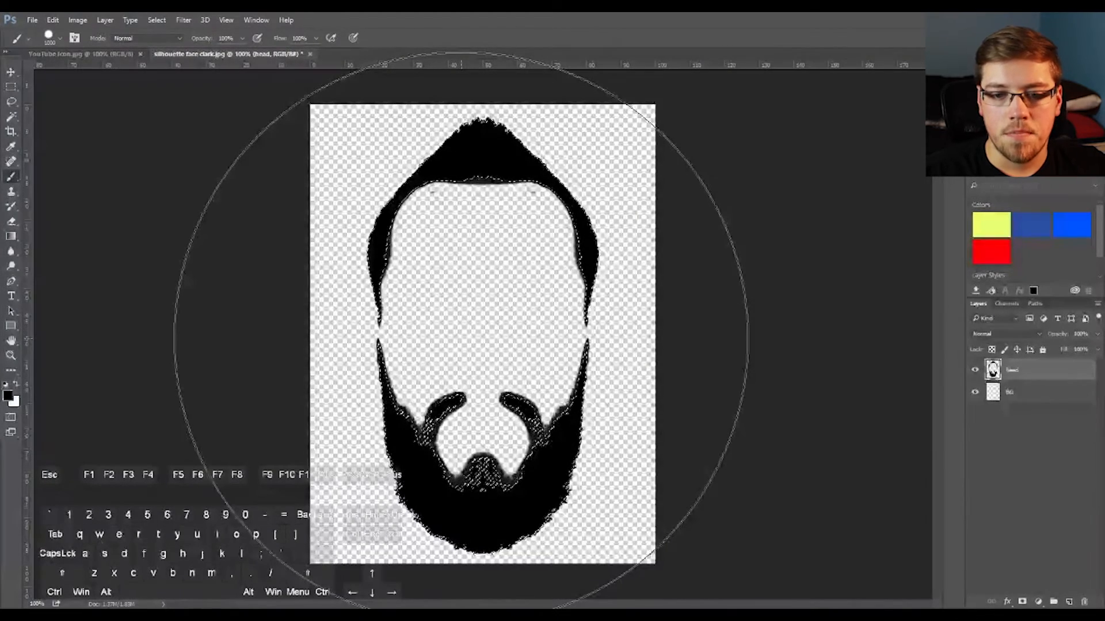
key("ctrl+d")
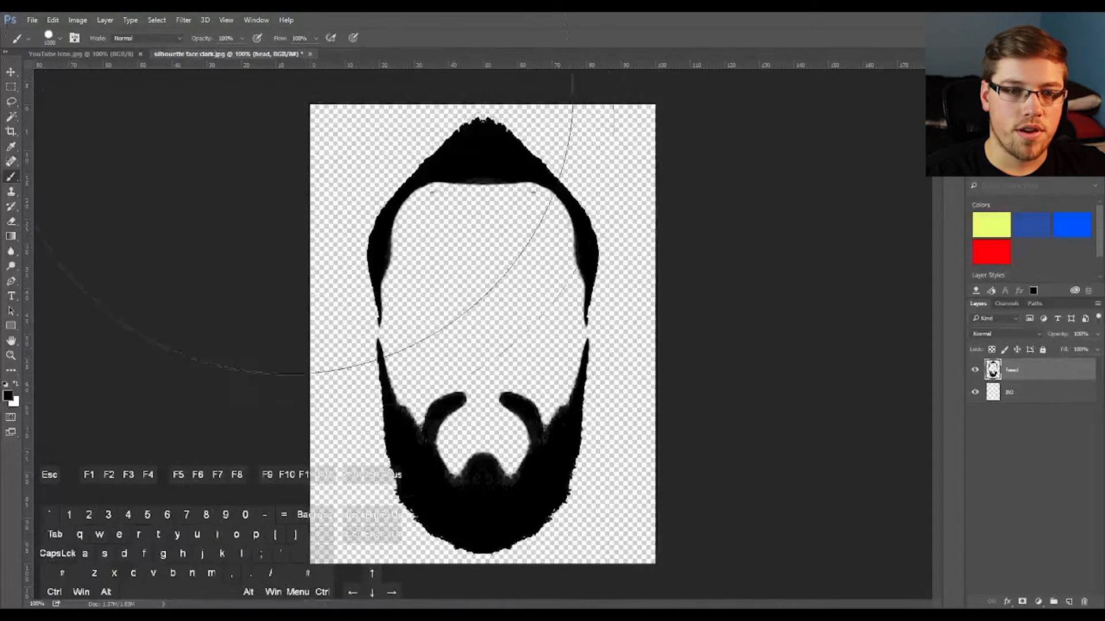
Compare the result with the silhouettes in YouTube Icon.jpg and undo the deselection and the latest brush passes on the head layer
left_click(91, 55)
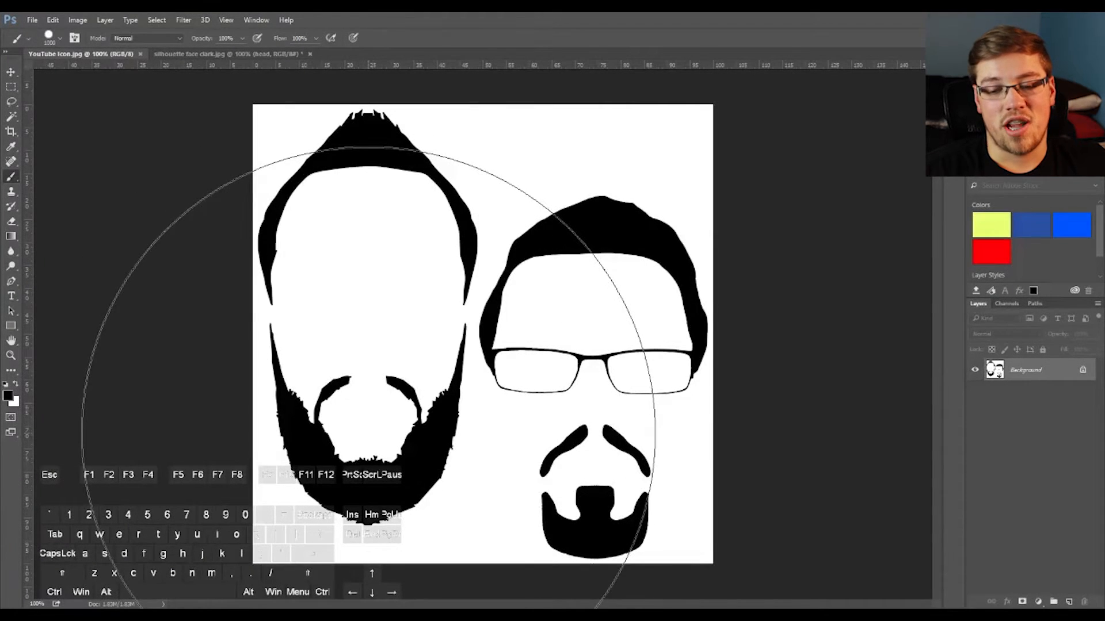
left_click(225, 53)
key("ctrl+z")
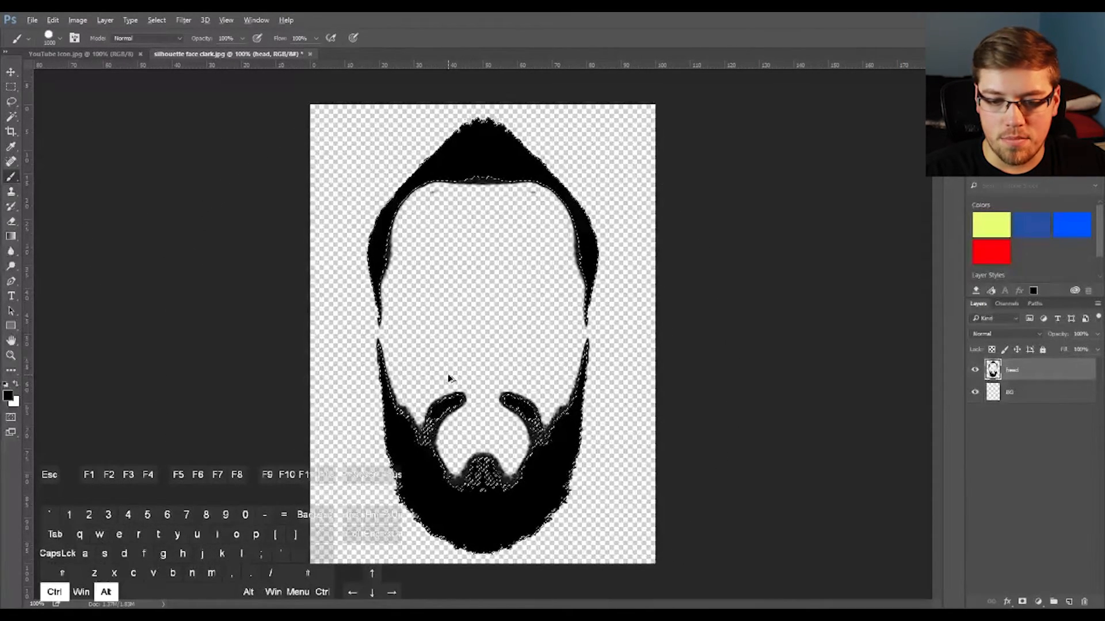
key("ctrl+alt+z")
key("ctrl+alt+z")
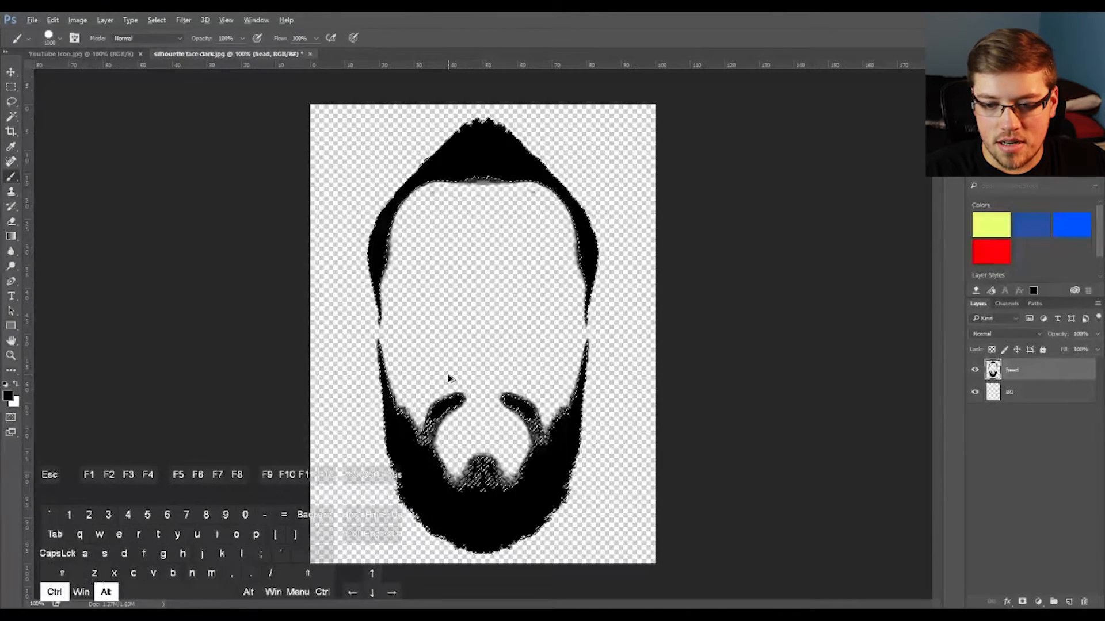
Undo the remaining black brush fill and the loaded selection on the head layer
key("ctrl+alt+z")
key("ctrl+alt+z")
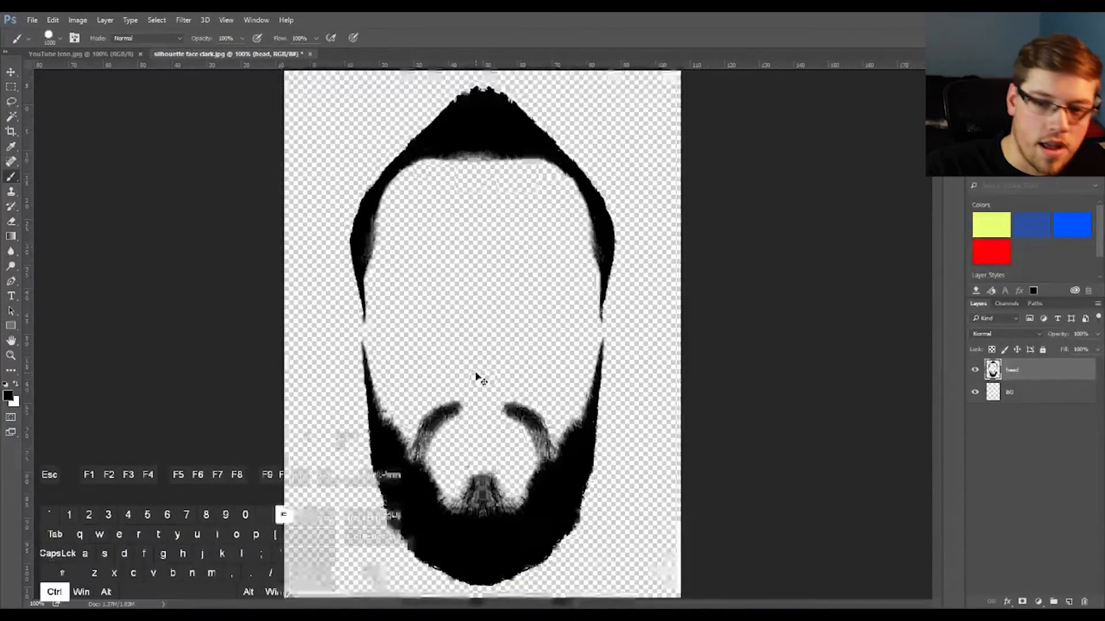
Shrink the Brush to 15 px and lower its hardness for a soft edge, ready for detail work on the moustache
key("ctrl+plus")
left_click_drag(481, 239, 459, 457)
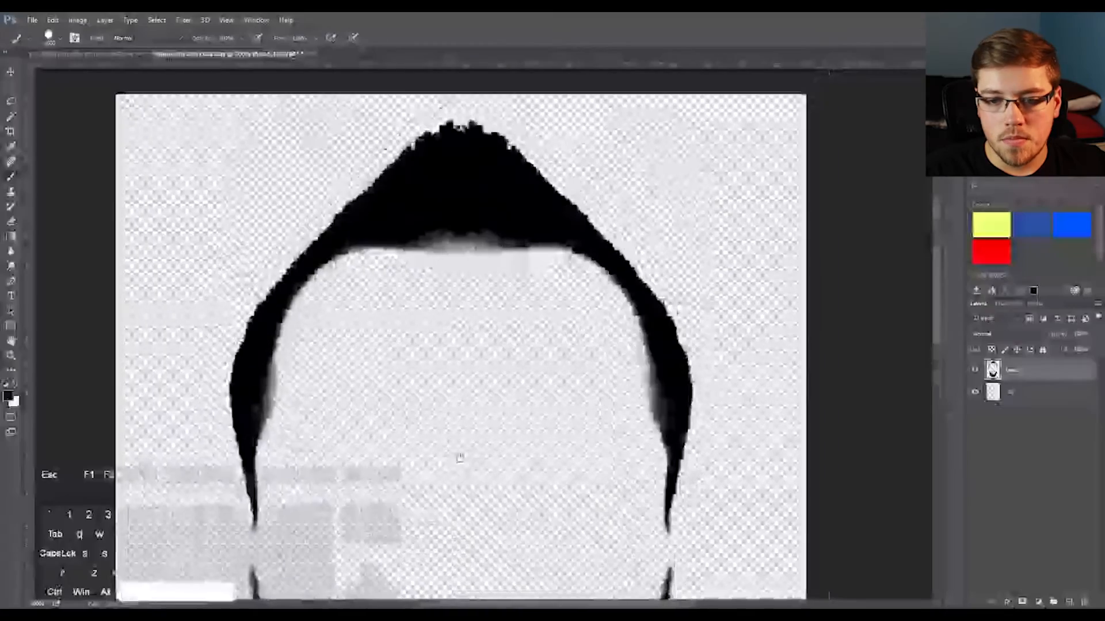
key("ctrl+plus")
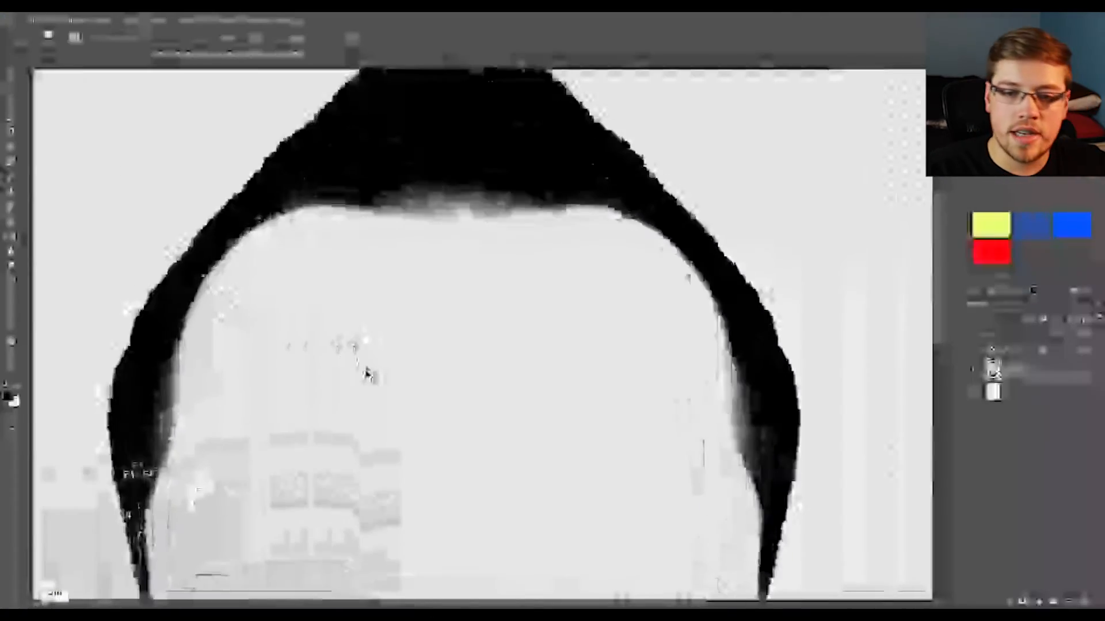
key("ctrl+minus")
key("ctrl+minus")
key("ctrl+plus")
key("ctrl+plus")
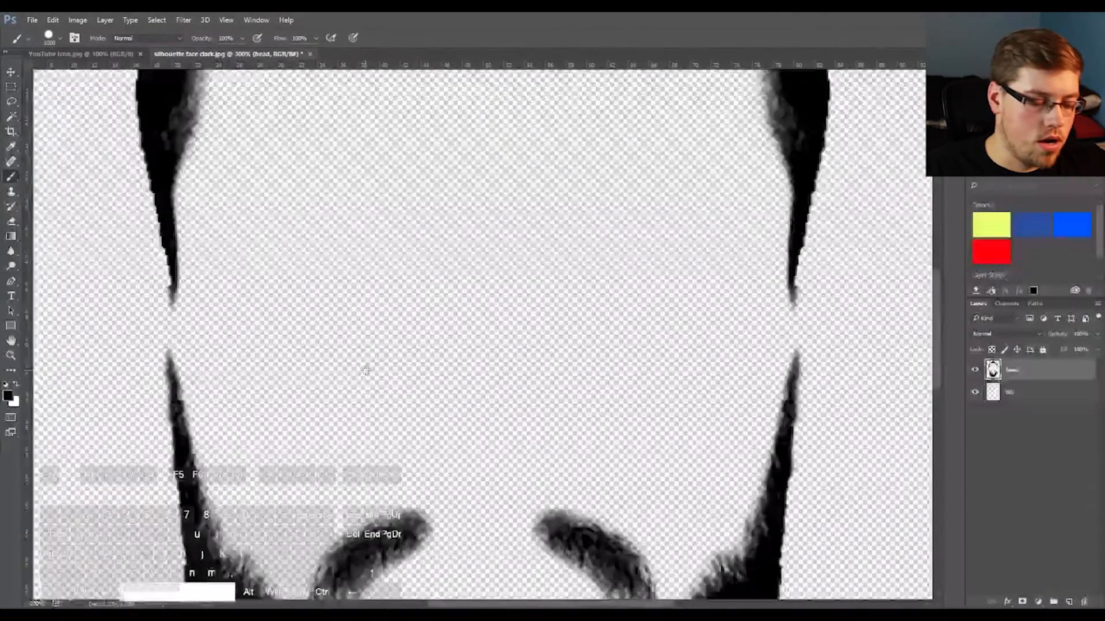
left_click_drag(365, 370, 368, 187)
key("bracketleft")
key("bracketleft")
key("bracketleft")
key("bracketleft")
key("bracketleft")
key("bracketleft")
key("bracketleft")
key("bracketleft")
key("bracketleft")
key("bracketleft")
key("bracketleft")
key("bracketleft")
key("bracketleft")
key("bracketleft")
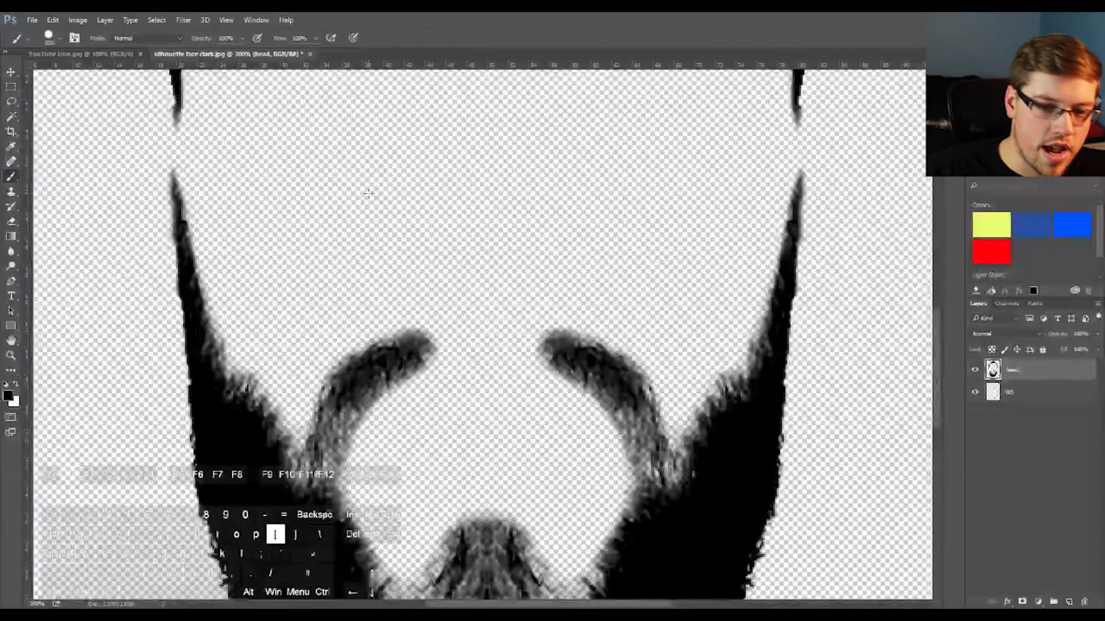
key("bracketleft")
key("bracketleft")
key("bracketleft")
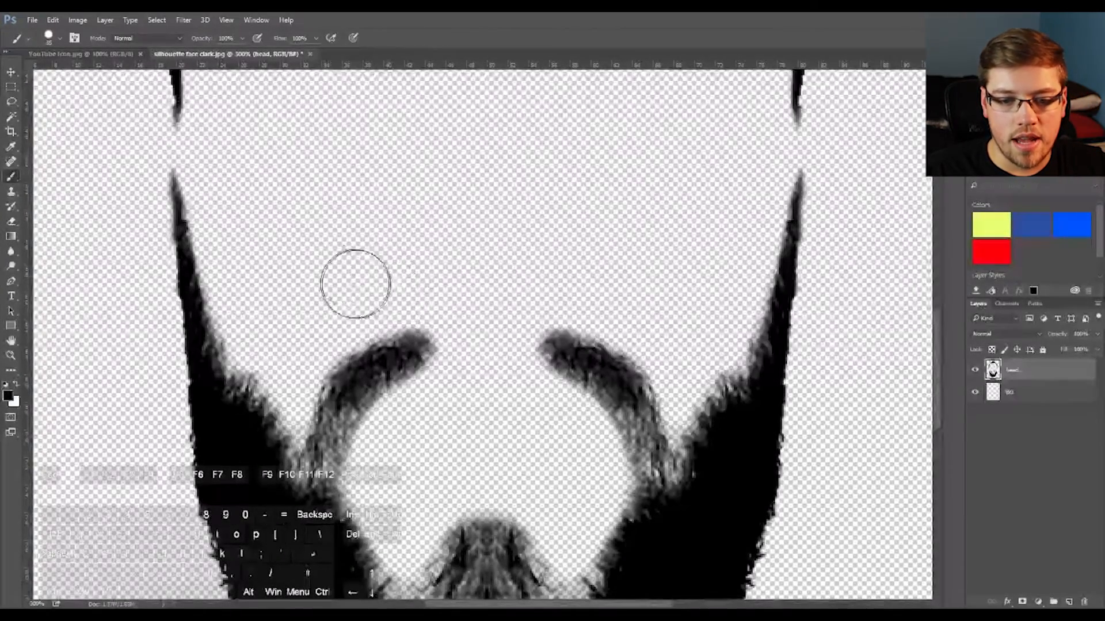
left_click(61, 38)
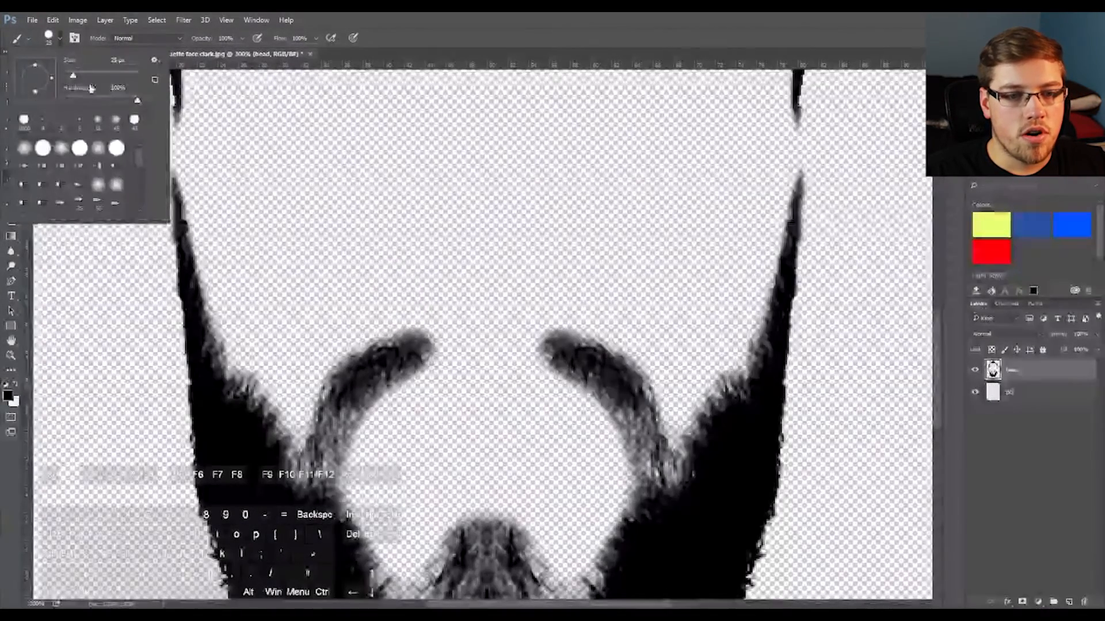
left_click_drag(95, 99, 74, 100)
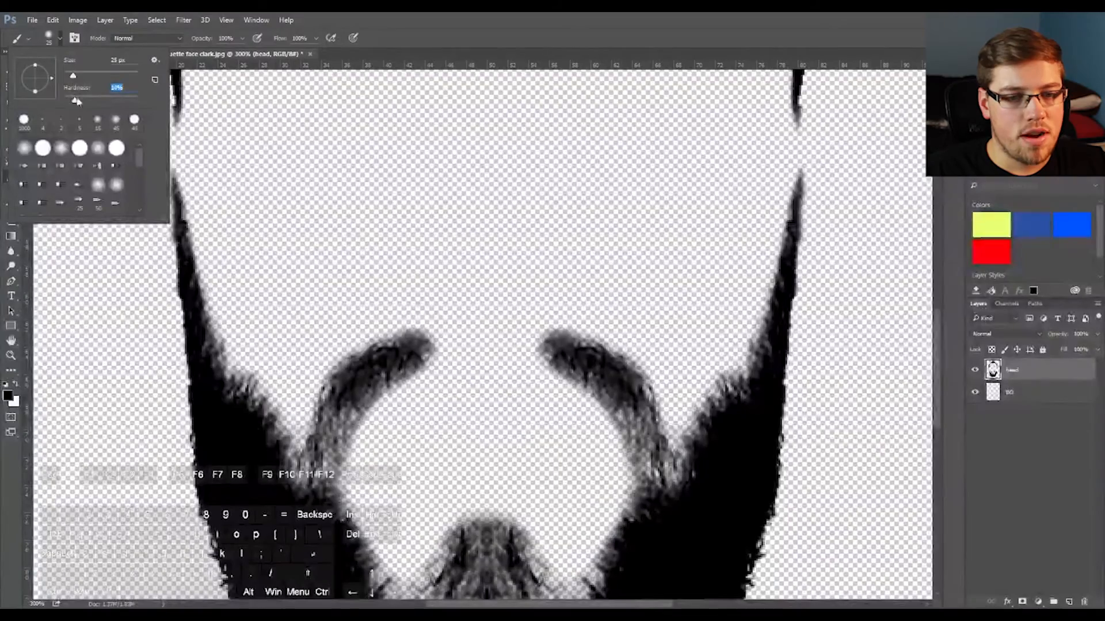
left_click(366, 370)
key("bracketleft")
key("bracketleft")
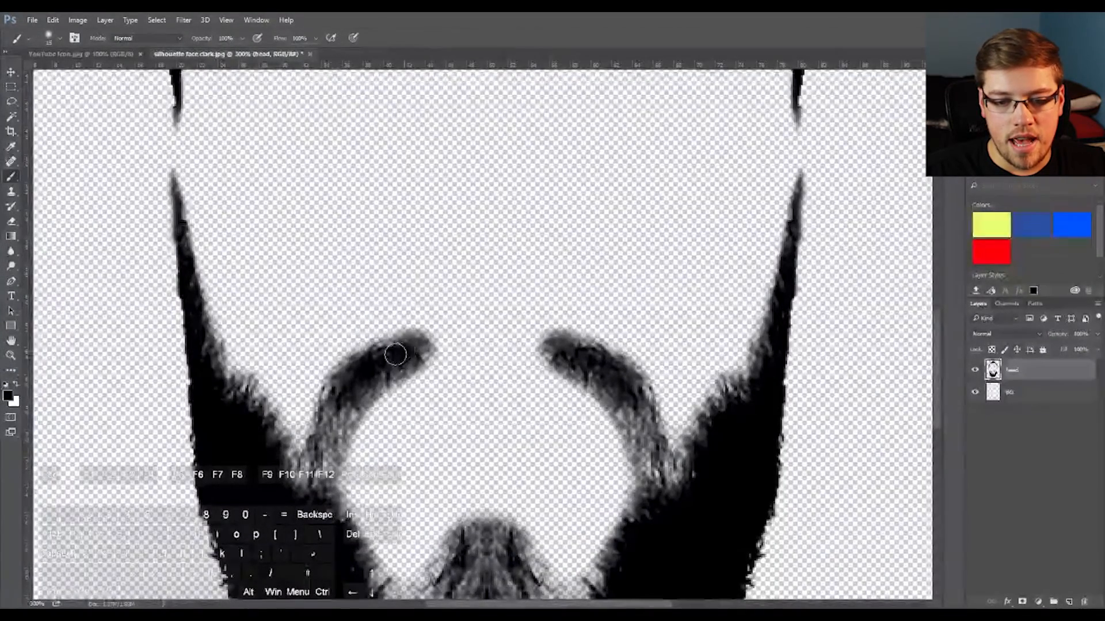
Paint the left half of the moustache and the patch below the lip solid black
mouse_move(397, 353)
left_mouse_down()
mouse_move(350, 381)
mouse_move(336, 423)
mouse_move(416, 349)
mouse_move(400, 344)
mouse_move(341, 386)
mouse_move(301, 488)
left_mouse_up()
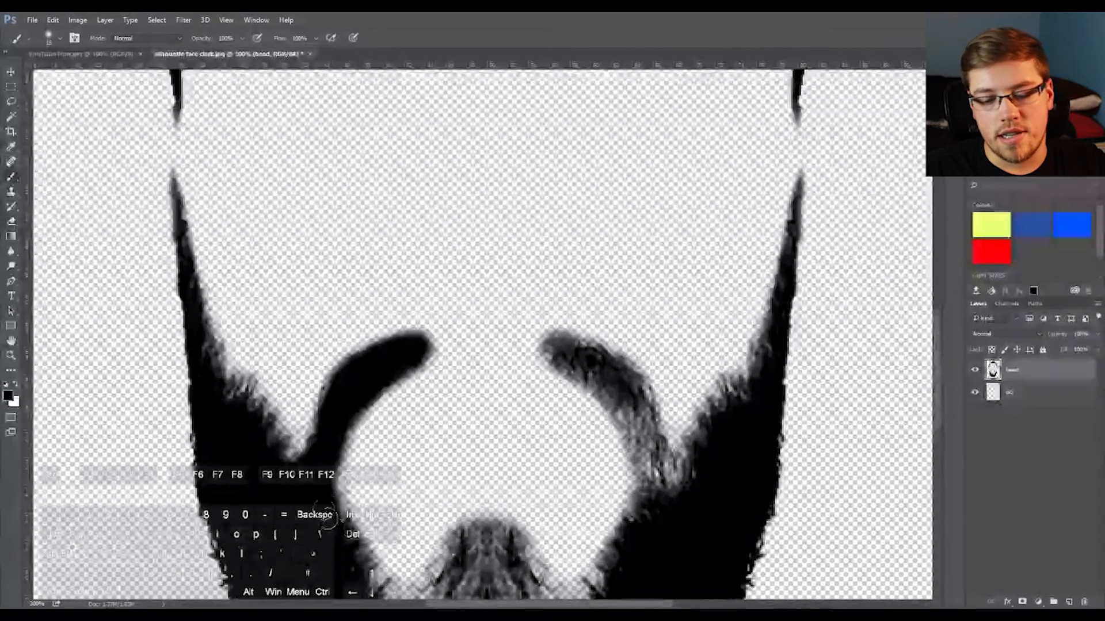
key("space")
left_click_drag(327, 517, 294, 338)
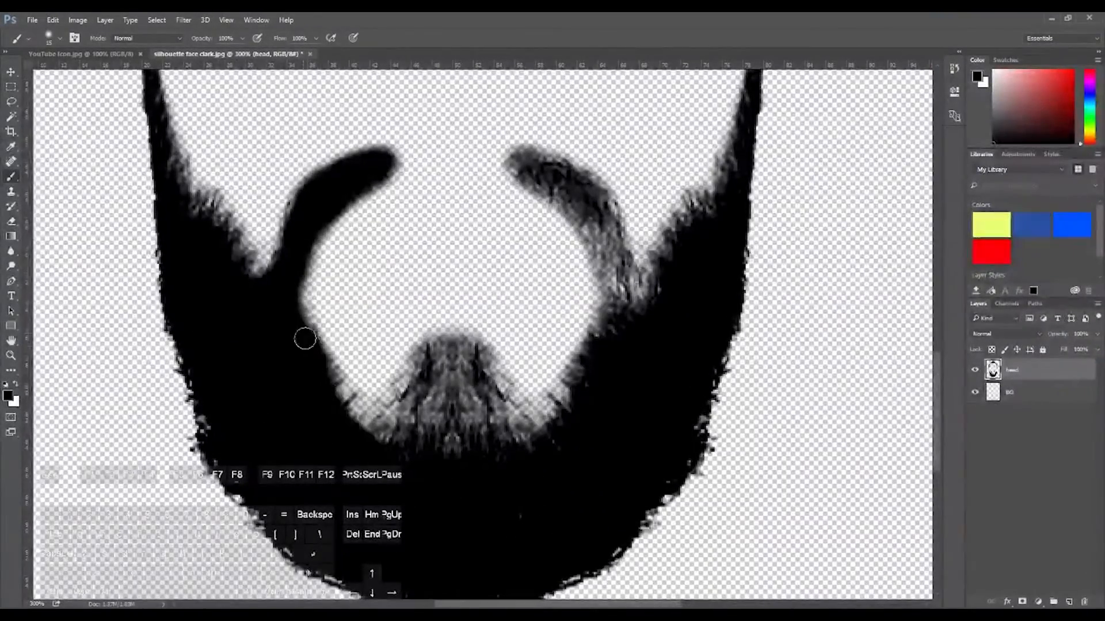
mouse_move(397, 438)
left_mouse_down()
mouse_move(409, 414)
mouse_move(378, 444)
left_mouse_up()
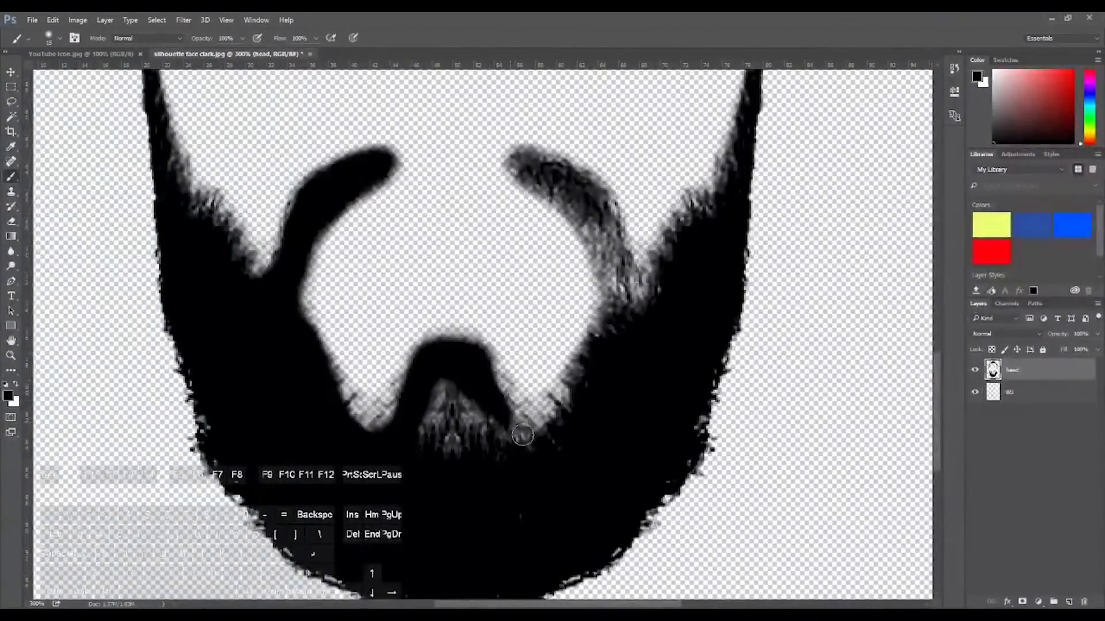
left_click_drag(479, 419, 426, 402)
Paint the right half of the moustache solid black and touch up the inner beard edges beside the mouth
key("space")
left_click_drag(604, 424, 527, 542)
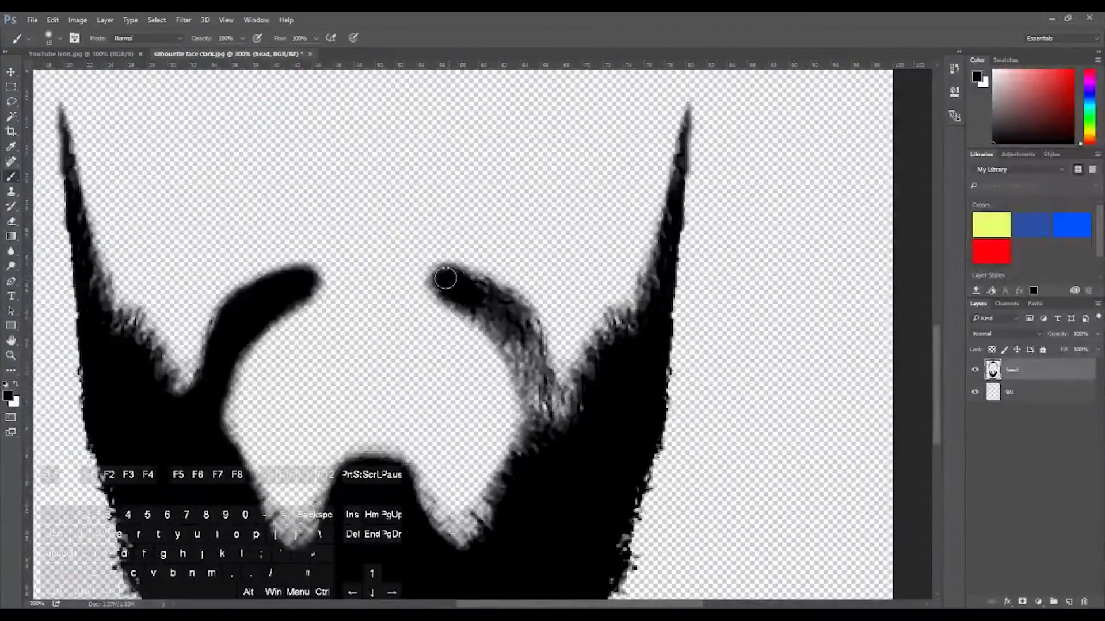
mouse_move(447, 279)
left_mouse_down()
mouse_move(503, 303)
mouse_move(554, 426)
left_mouse_up()
left_click_drag(215, 404, 229, 443)
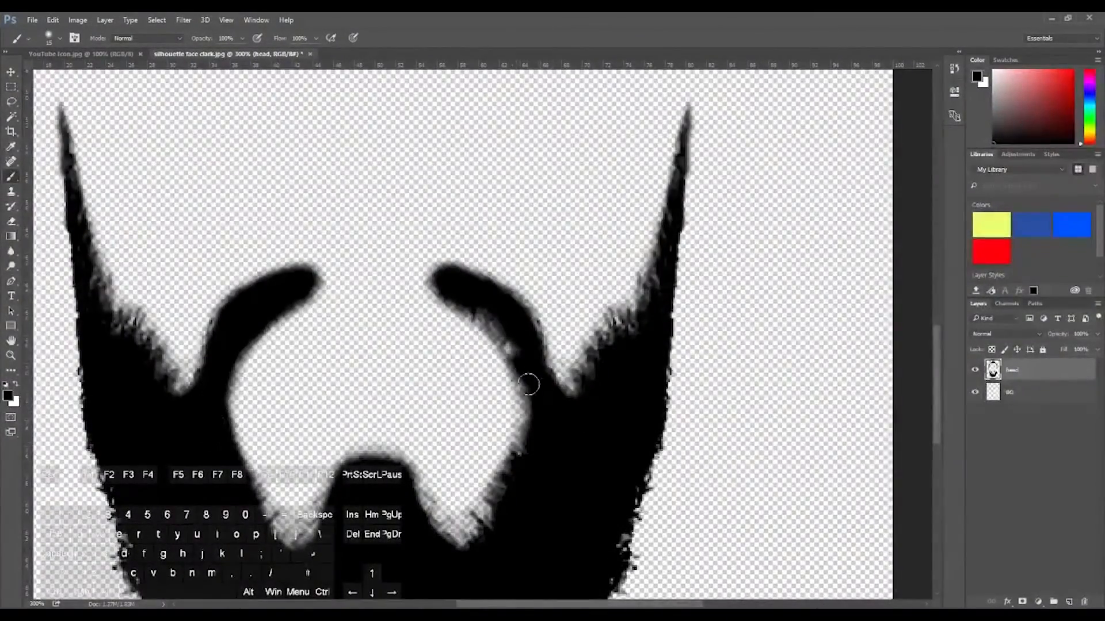
mouse_move(528, 385)
left_mouse_down()
mouse_move(518, 340)
mouse_move(526, 354)
left_mouse_up()
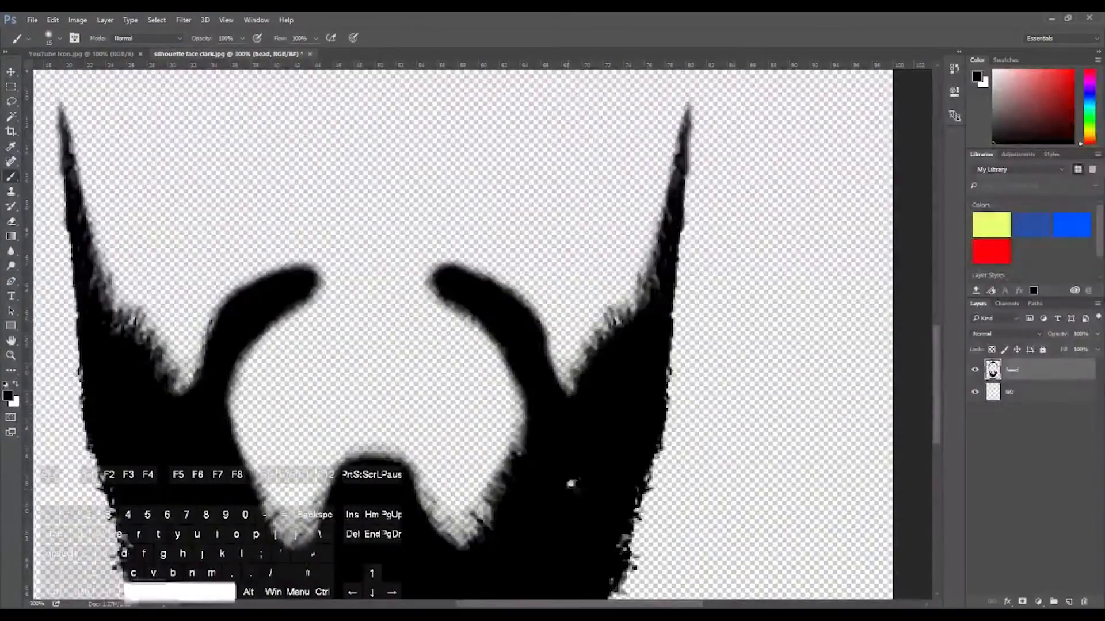
Fill the faded cheek edges, tapering sideburns and hairline with black, using smaller brush sizes for the narrow tips
left_click_drag(571, 484, 685, 251)
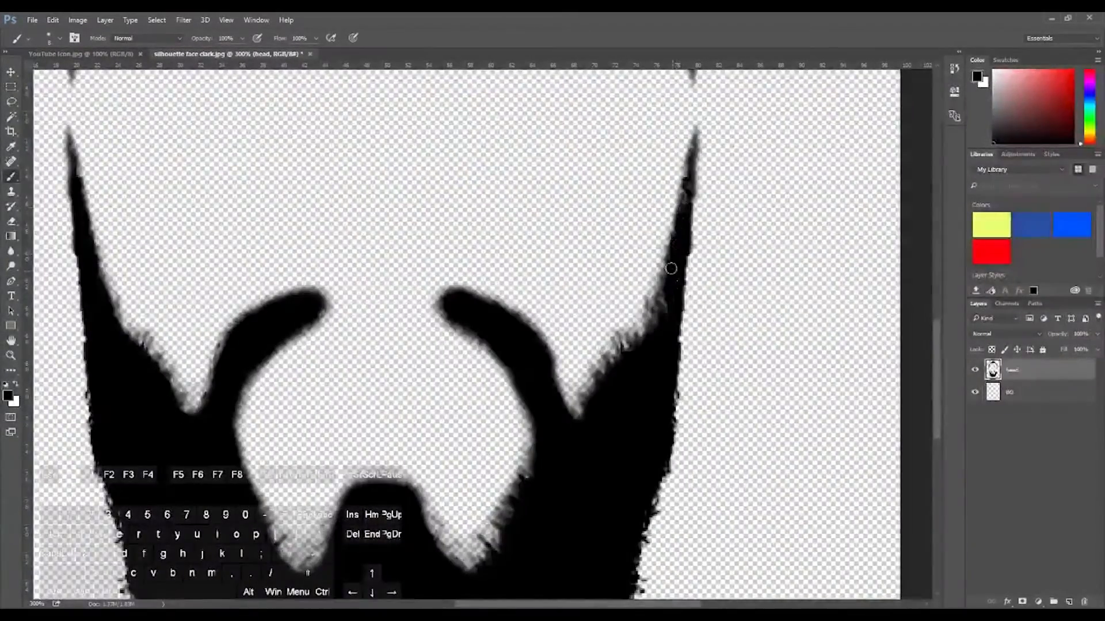
left_click_drag(627, 352, 577, 478)
key("[")
key("[")
key("[")
key("[")
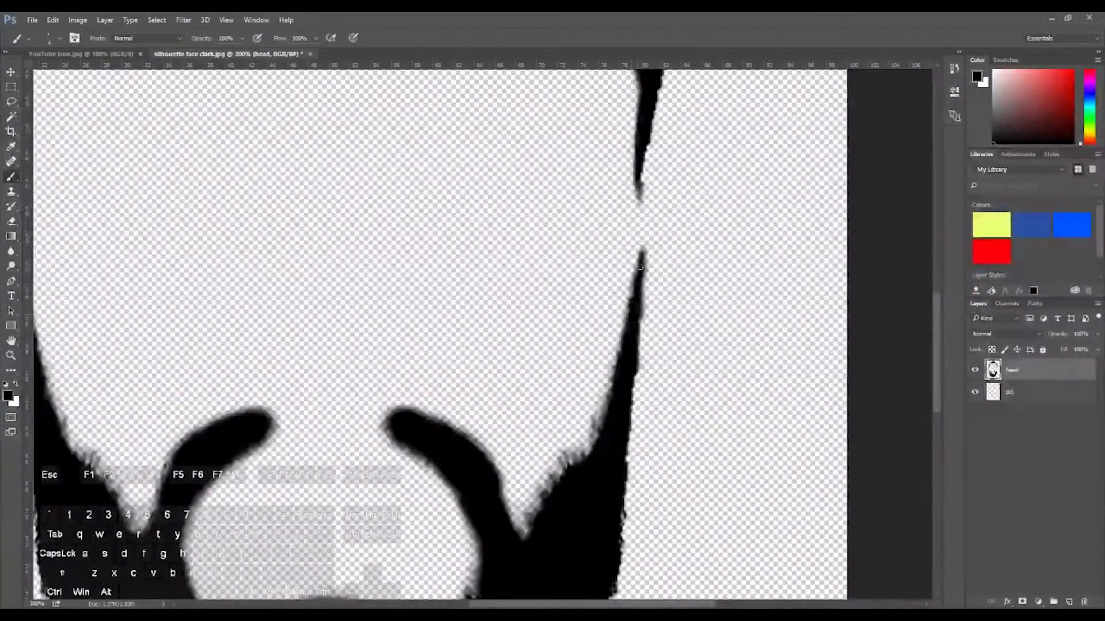
left_click_drag(641, 267, 608, 566)
key("]")
key("]")
key("]")
key("]")
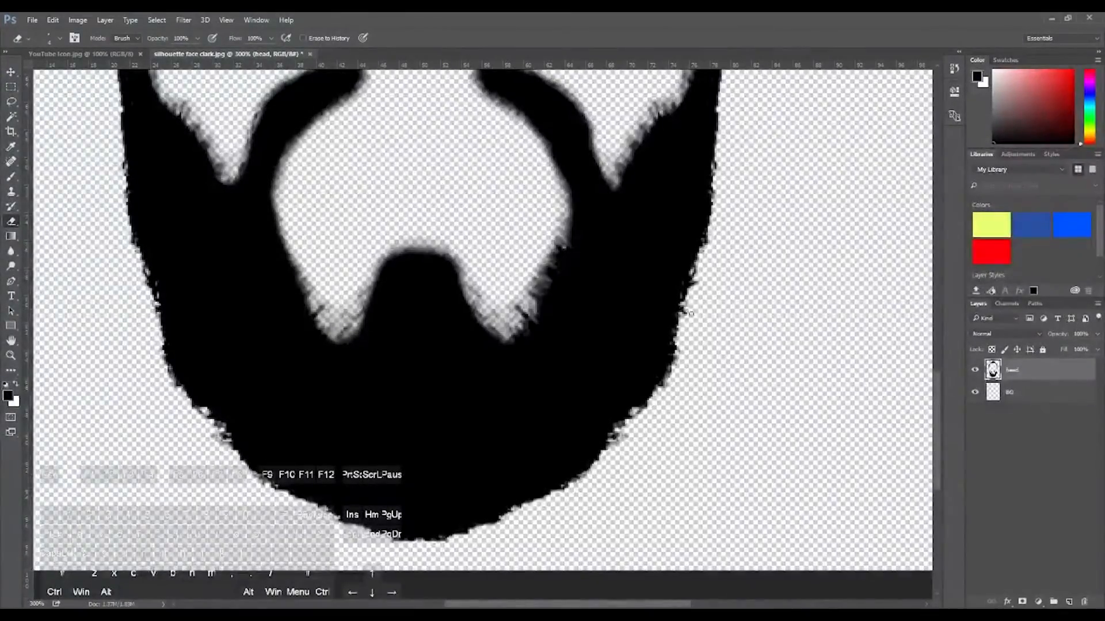
Erase the stray hairs along the upper cheek edges of the beard with a small Eraser
key("space")
left_click_drag(686, 268, 659, 265)
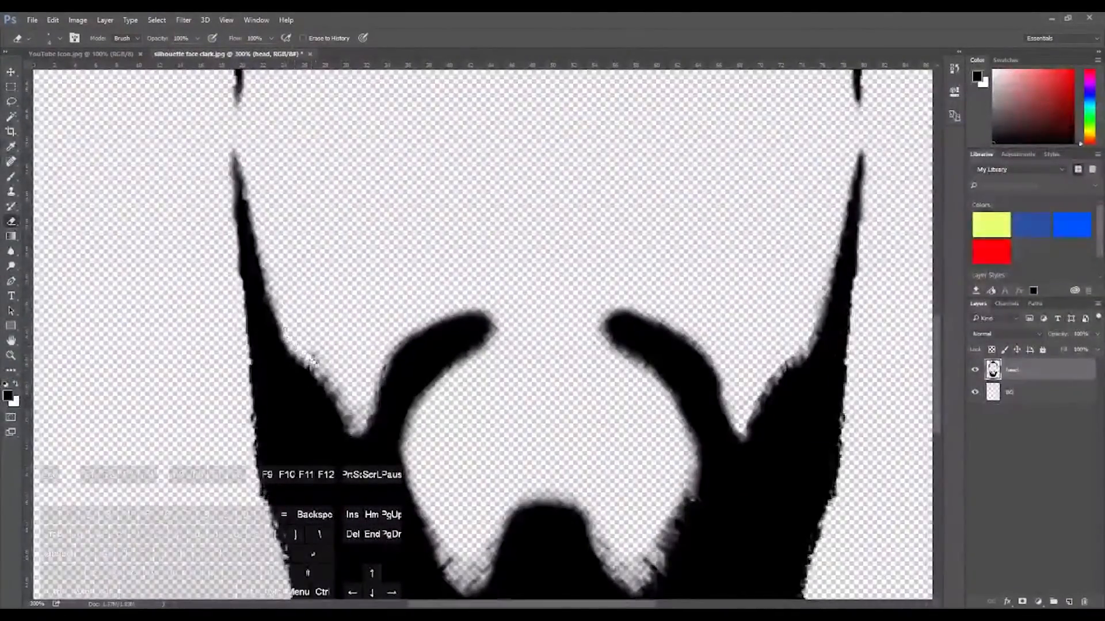
key("space")
mouse_move(720, 394)
left_mouse_down()
mouse_move(616, 284)
mouse_move(604, 292)
left_mouse_up()
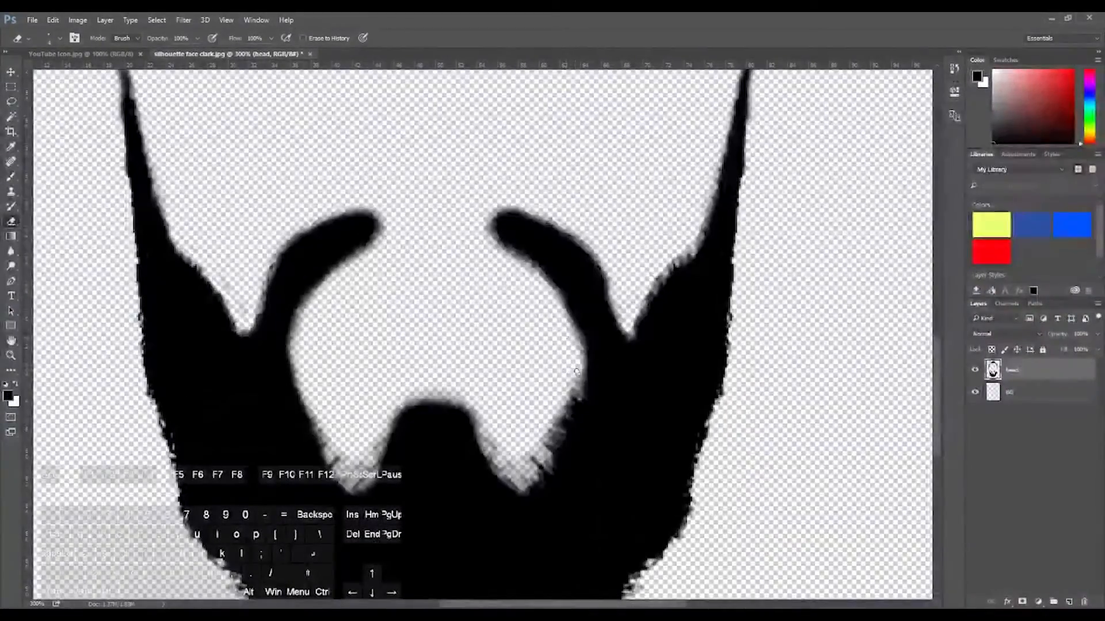
Erase the rough, semi-transparent hairs around the mouth opening and beside the patch below the lip
mouse_move(538, 449)
left_mouse_down()
mouse_move(525, 463)
mouse_move(486, 426)
left_mouse_up()
mouse_move(356, 404)
left_mouse_down()
mouse_move(328, 437)
mouse_move(354, 481)
mouse_move(379, 428)
mouse_move(332, 328)
left_mouse_up()
key("space")
key("space")
left_click_drag(458, 344, 456, 370)
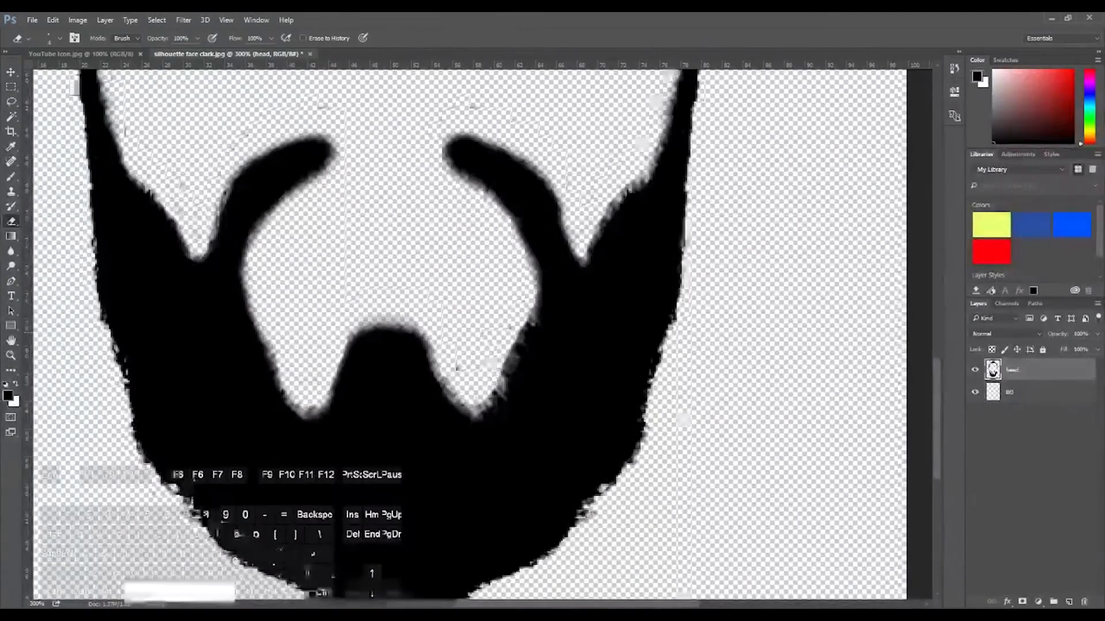
key("ctrl+minus")
key("ctrl+minus")
key("ctrl+minus")
key("ctrl+plus")
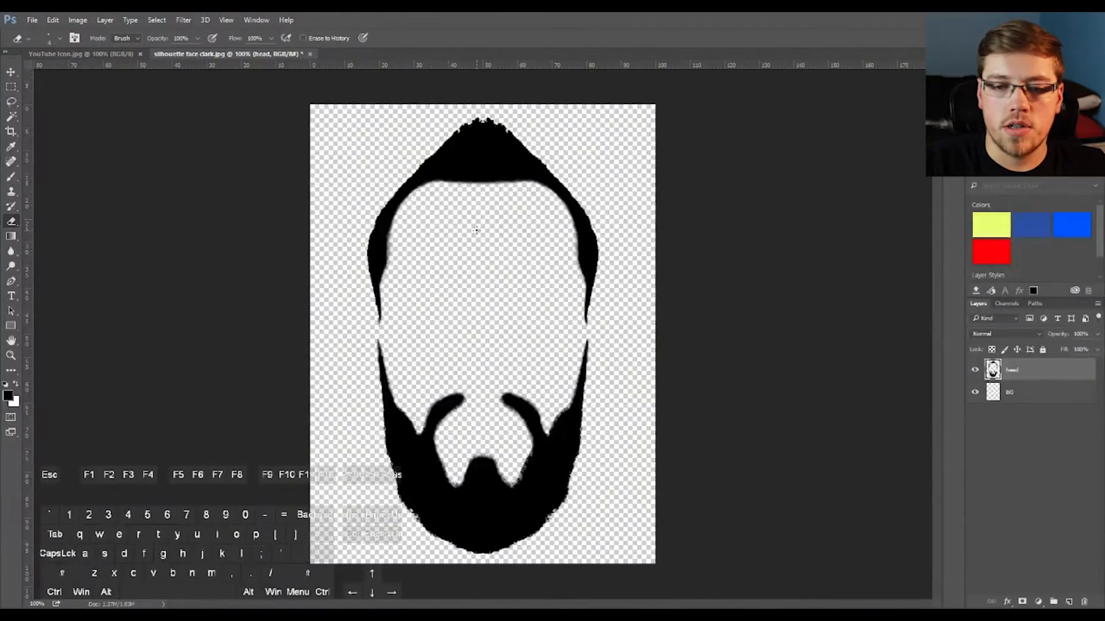
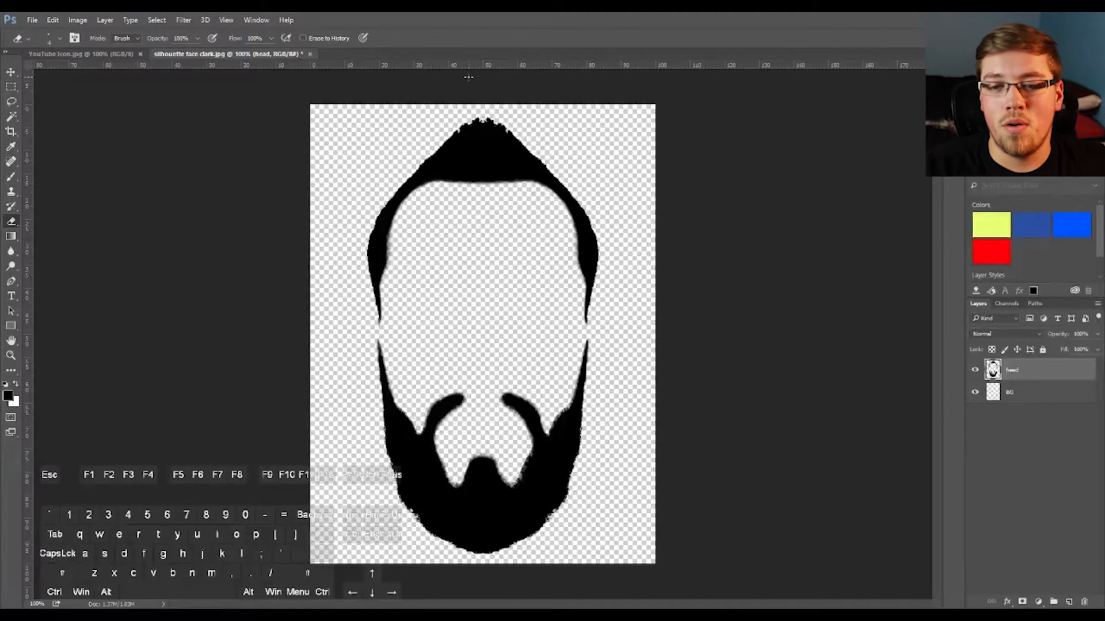
Hide the BG layer
left_click(1016, 394)
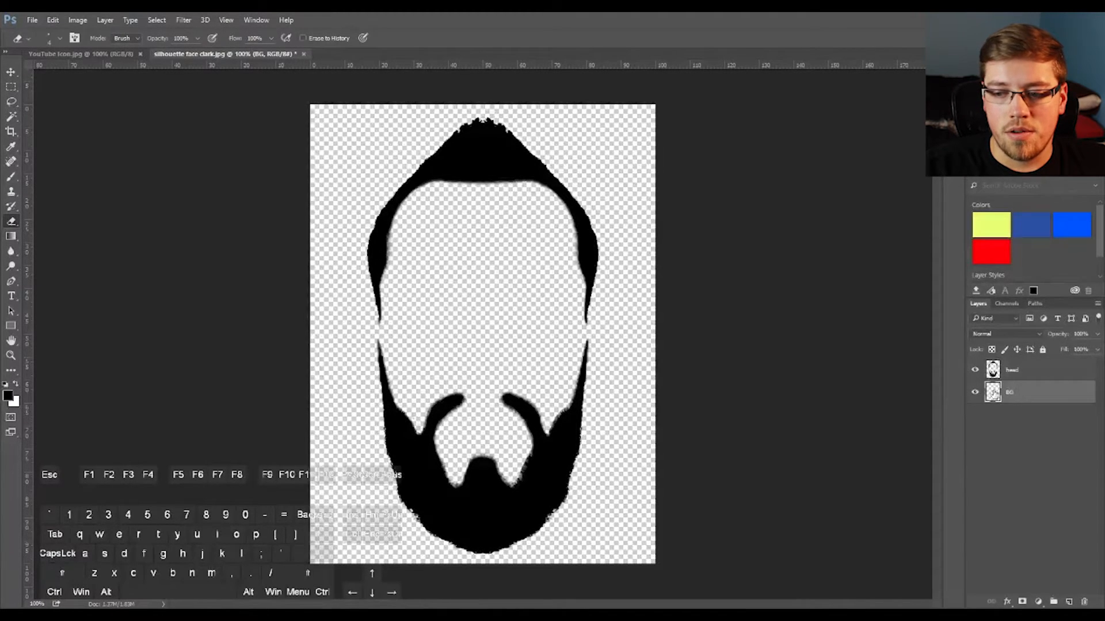
left_click(975, 392)
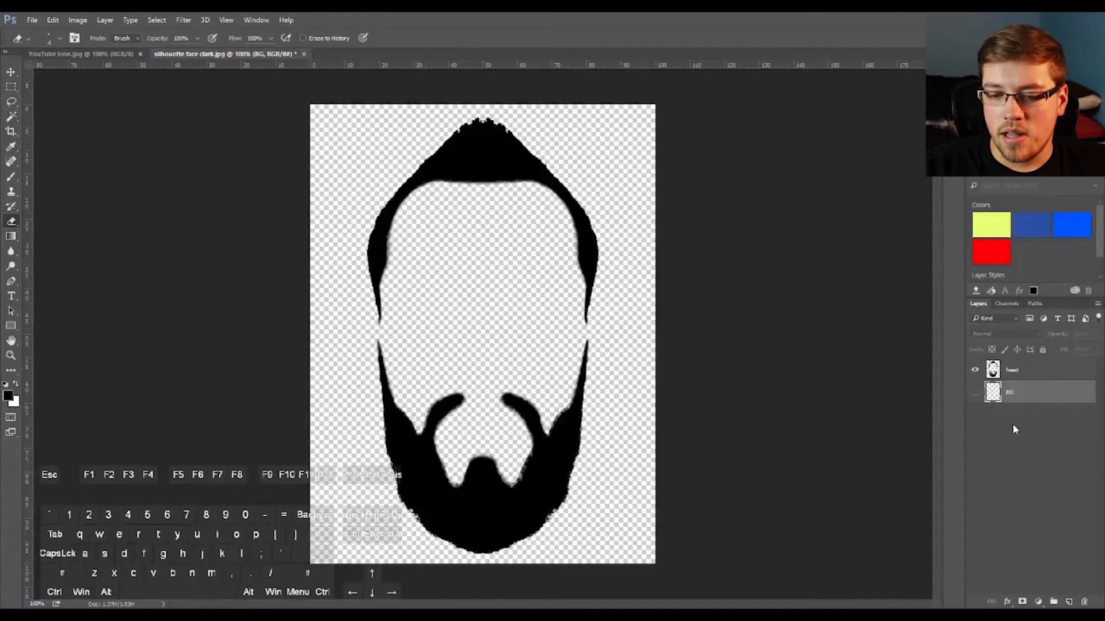
Load the head layer's pixels as a selection, invert it with the Magic Wand's Select Inverse, and clear it
left_click(1016, 373)
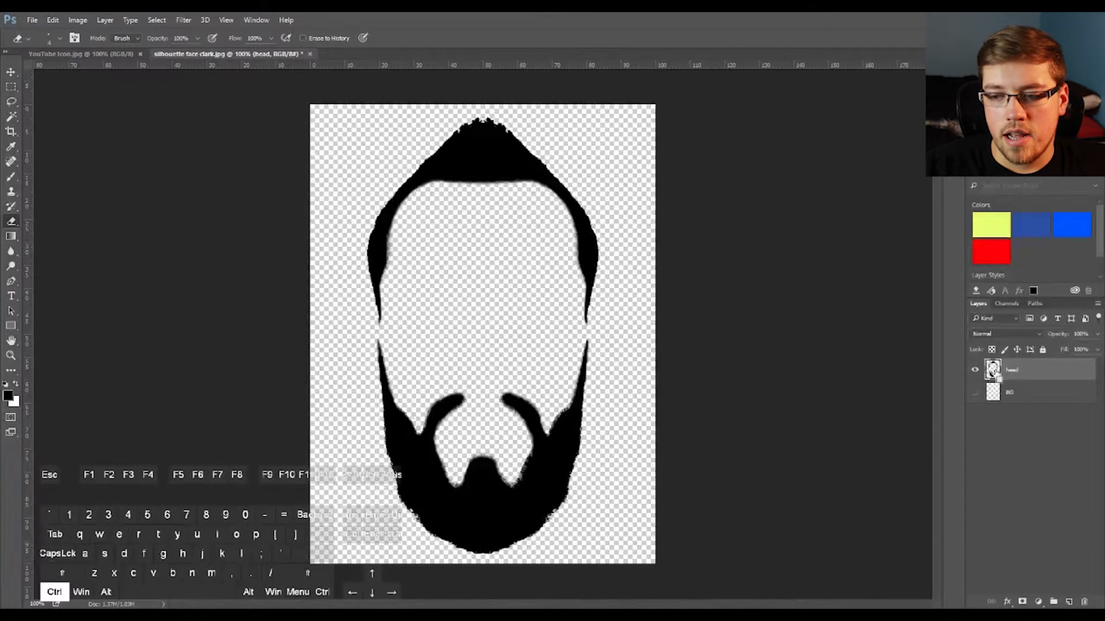
left_click(992, 371, "ctrl")
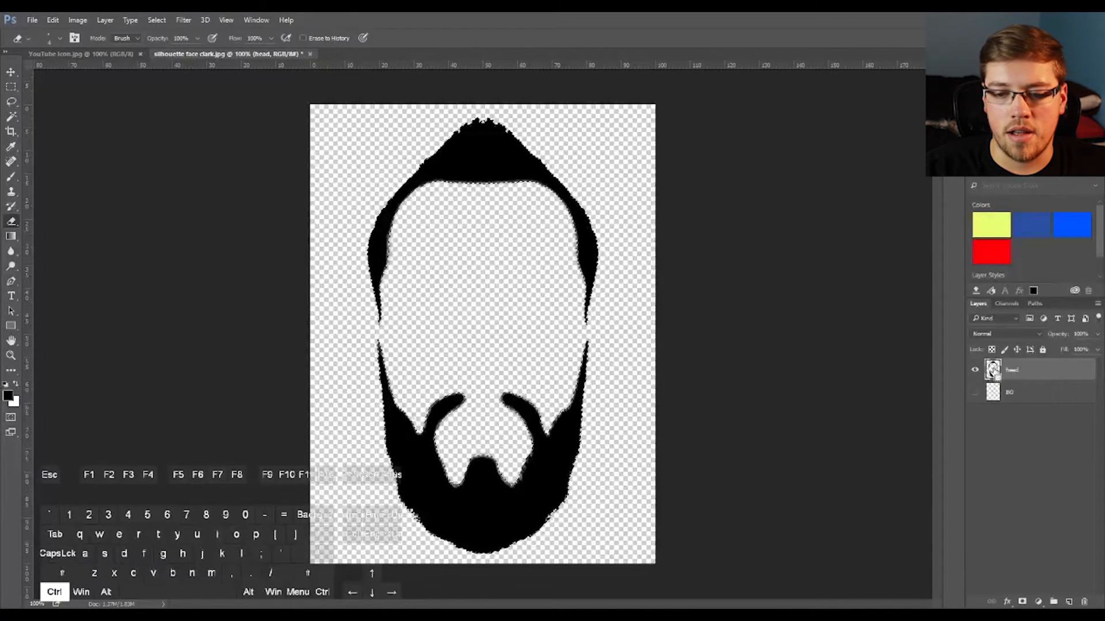
key("w")
right_click(475, 161)
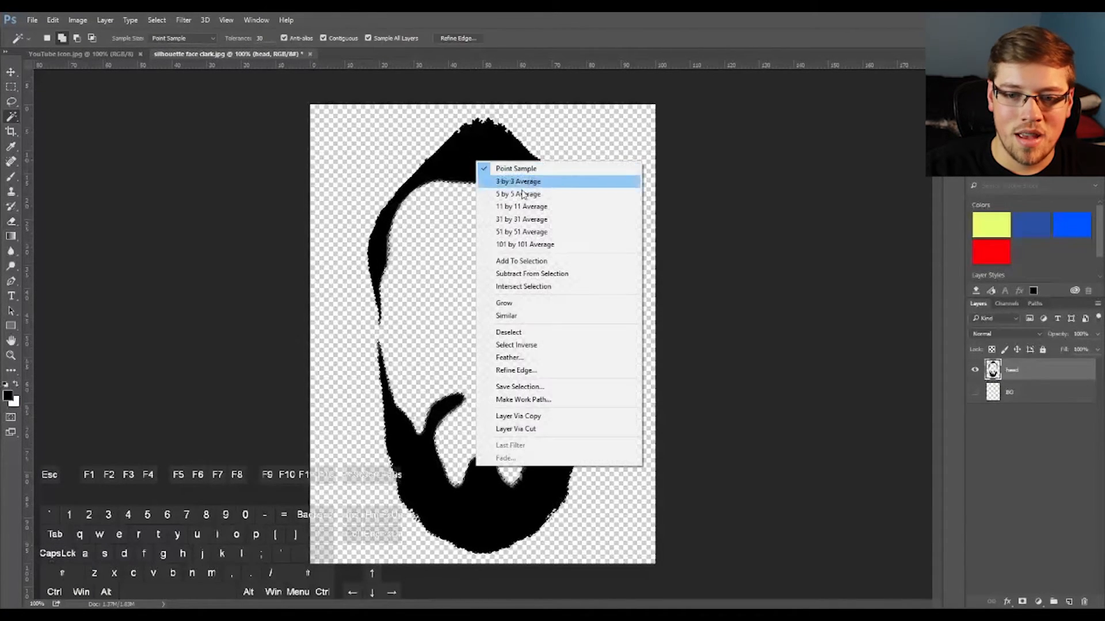
left_click(538, 345)
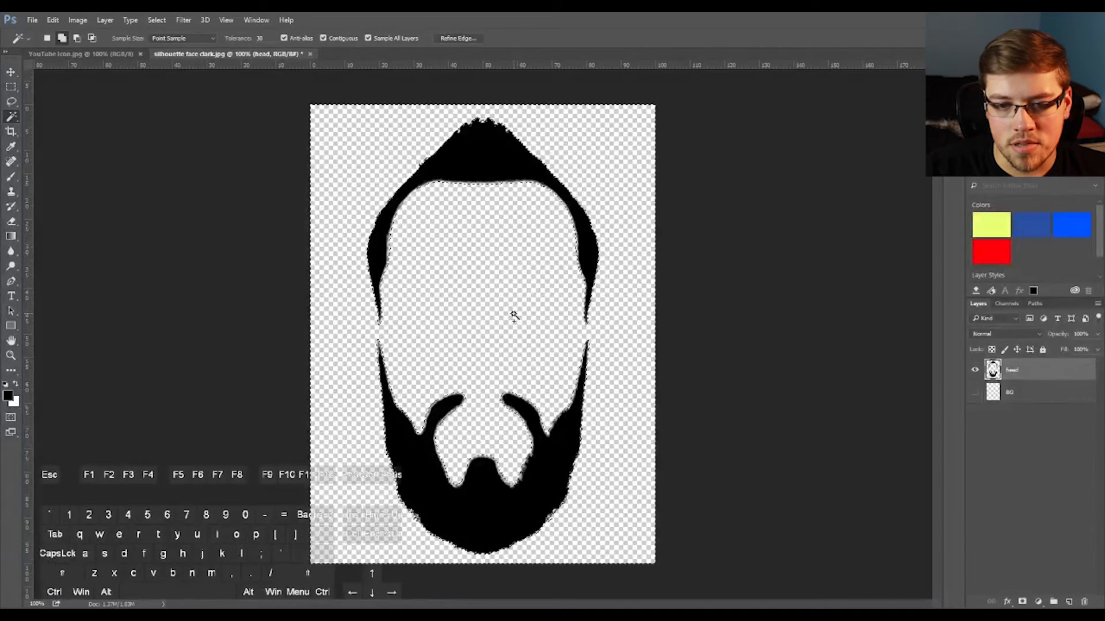
key("ctrl+d")
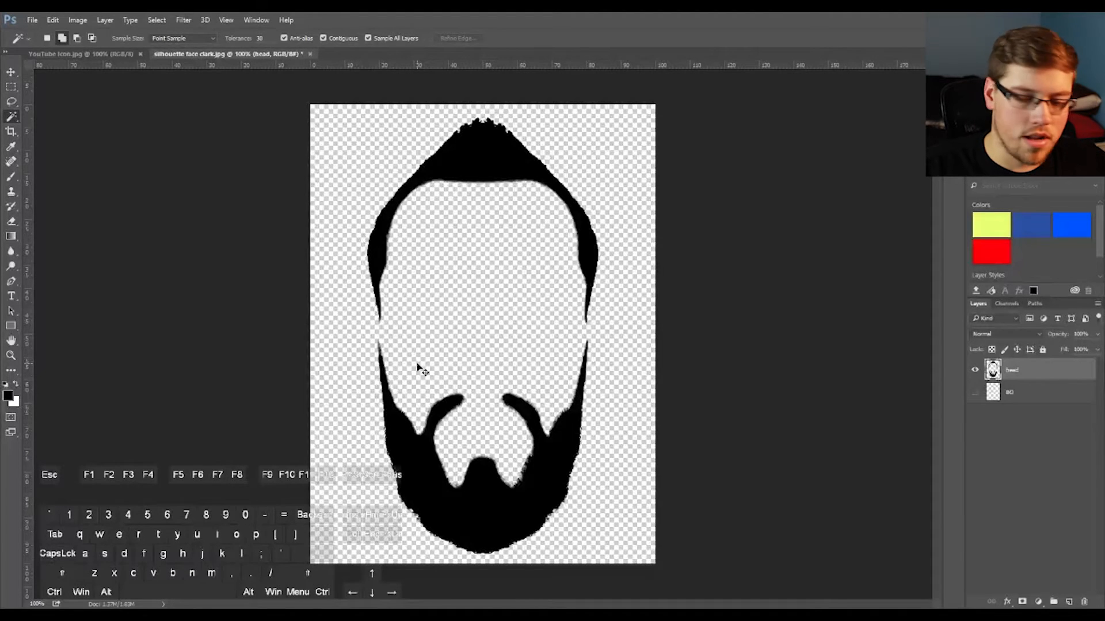
key("ctrl+z")
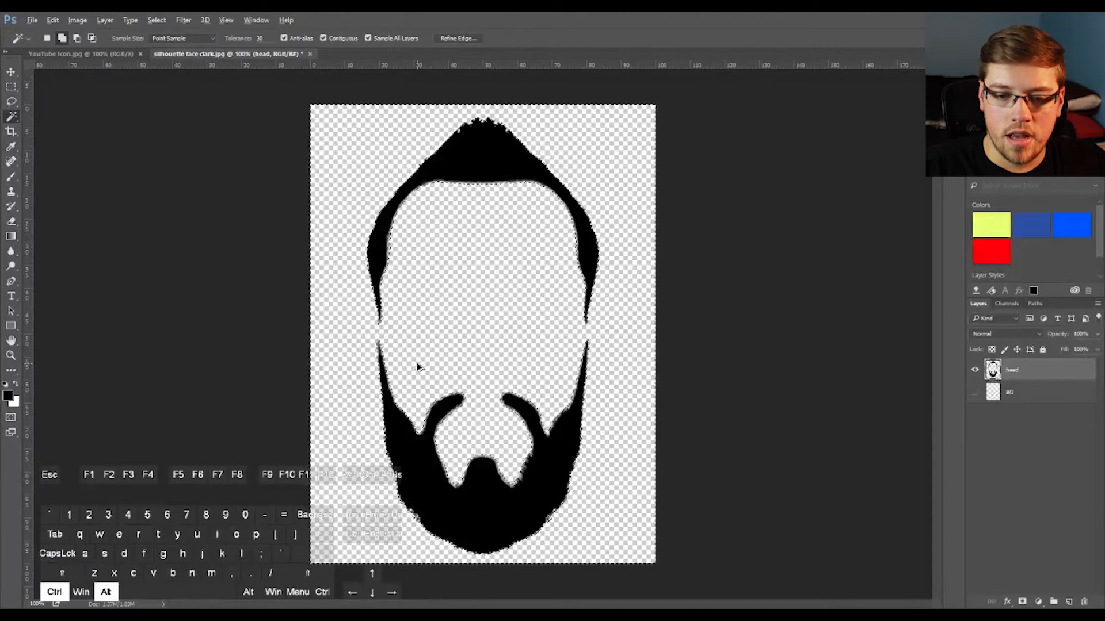
key("ctrl+d")
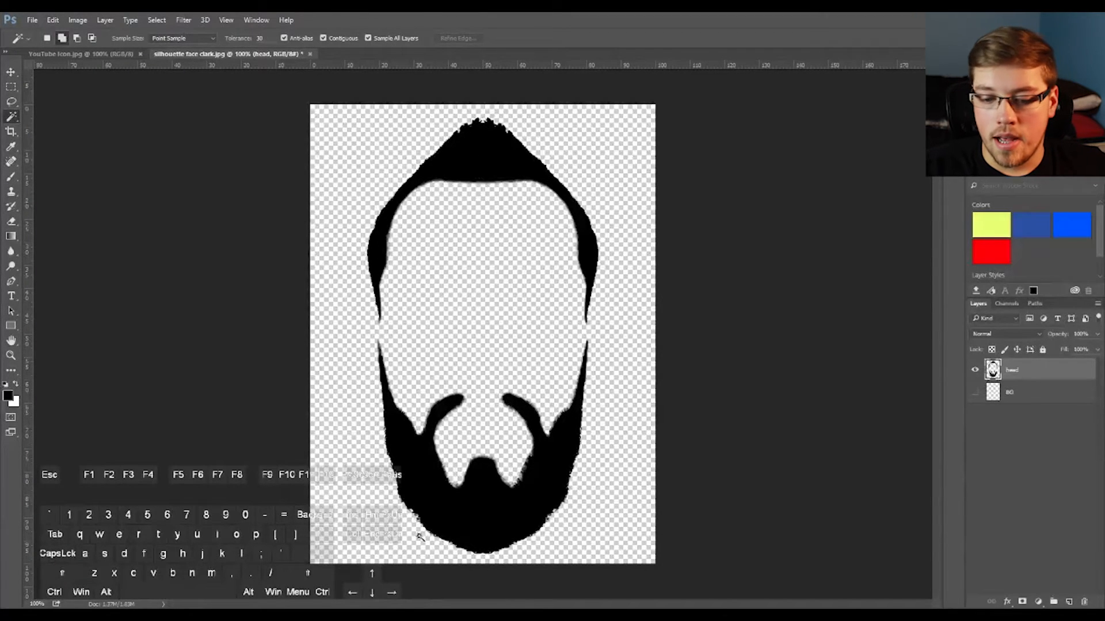
Save a copy of the silhouette as a JPEG named tutorial in the FACES folder at Maximum quality 12
left_click(32, 19)
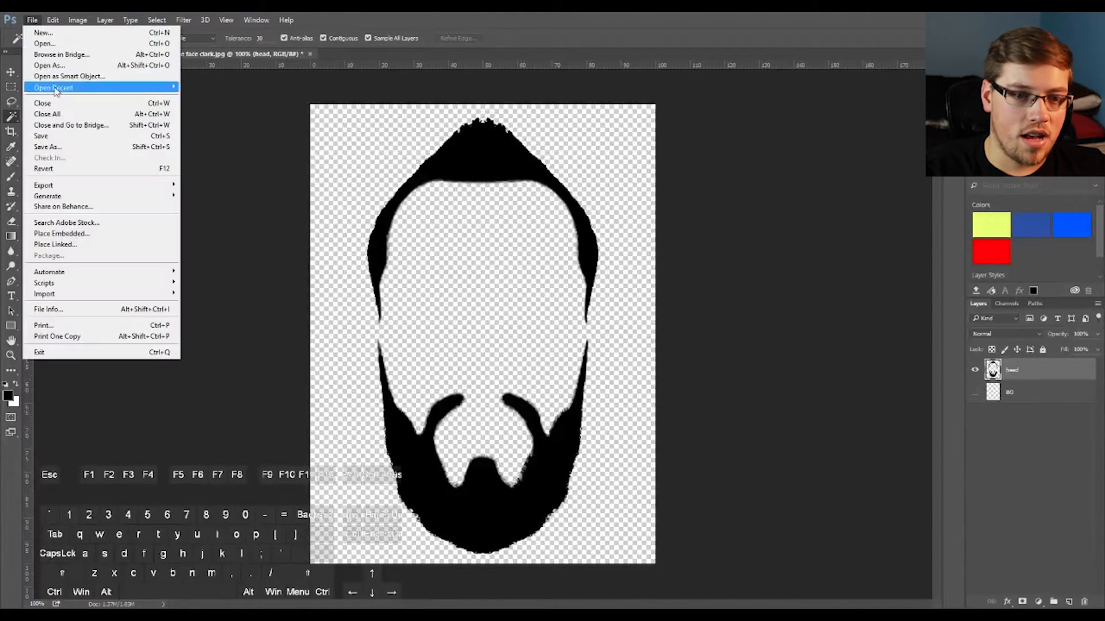
left_click(60, 146)
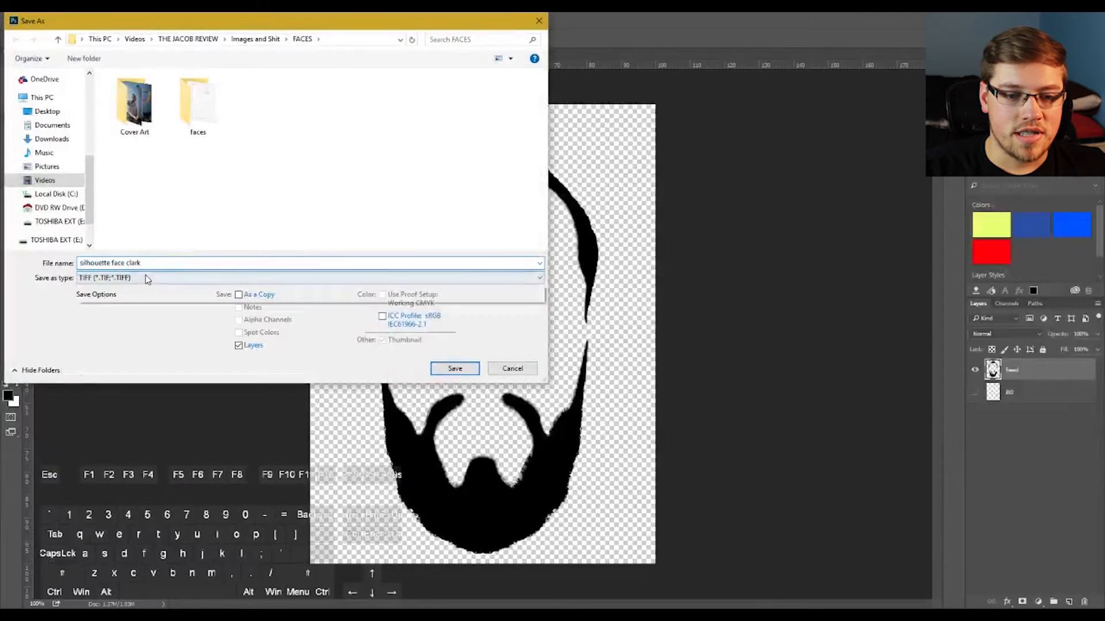
left_click(145, 277)
left_click(115, 367)
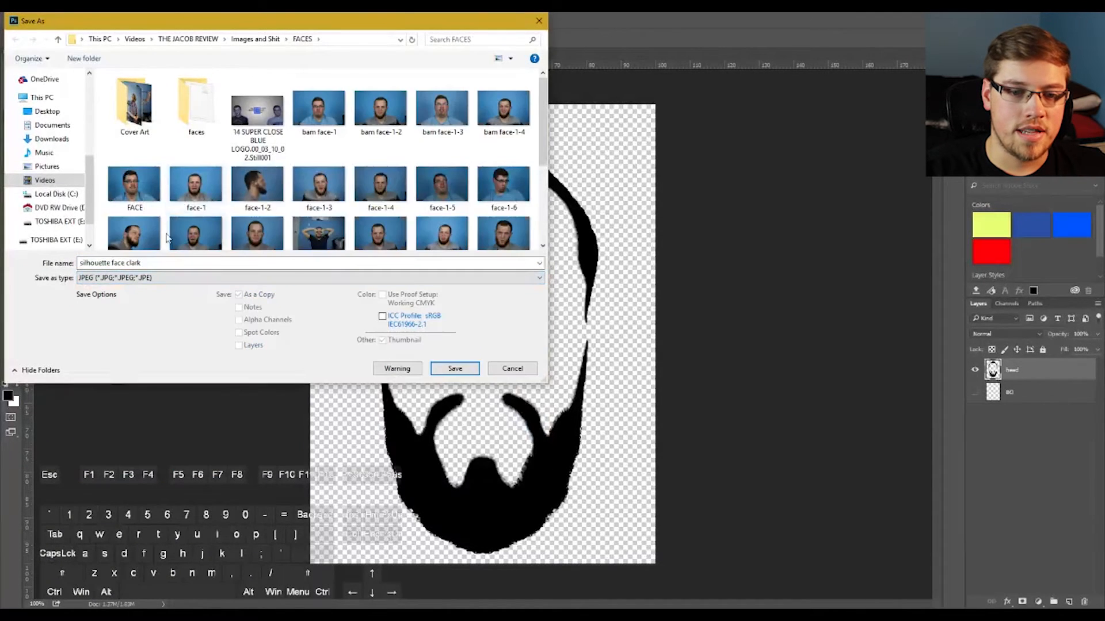
left_click(165, 263)
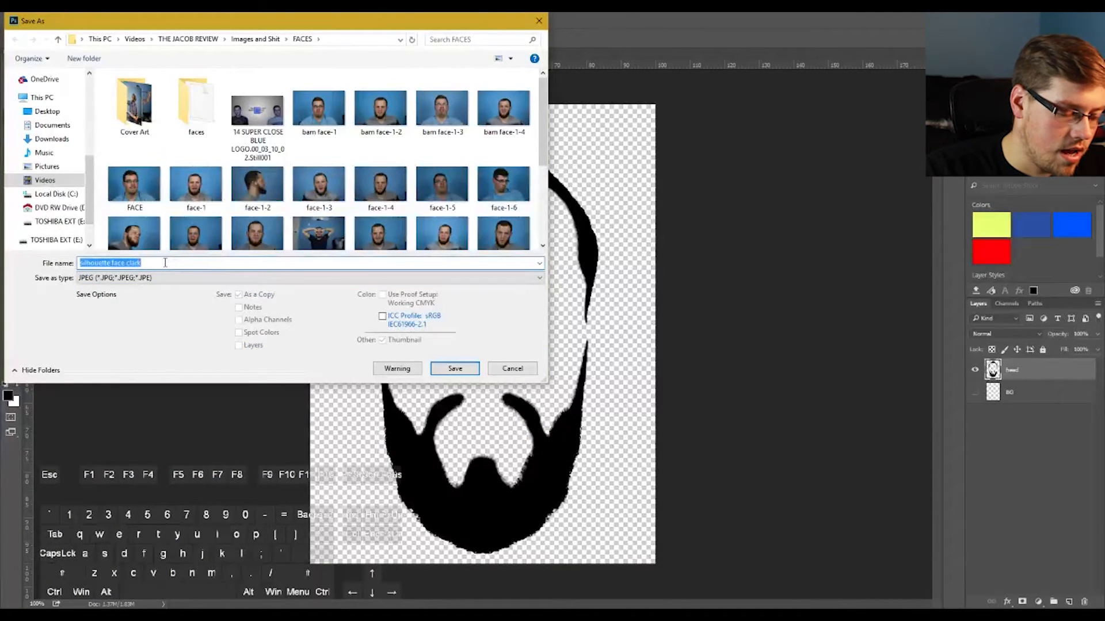
type("tutori")
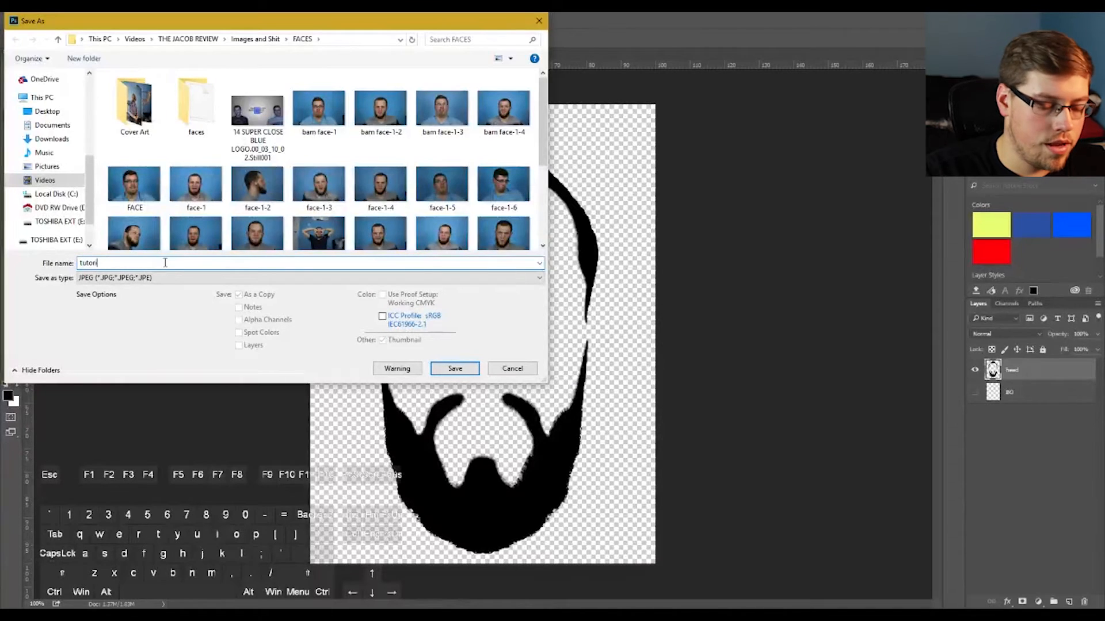
type("al")
key("Return")
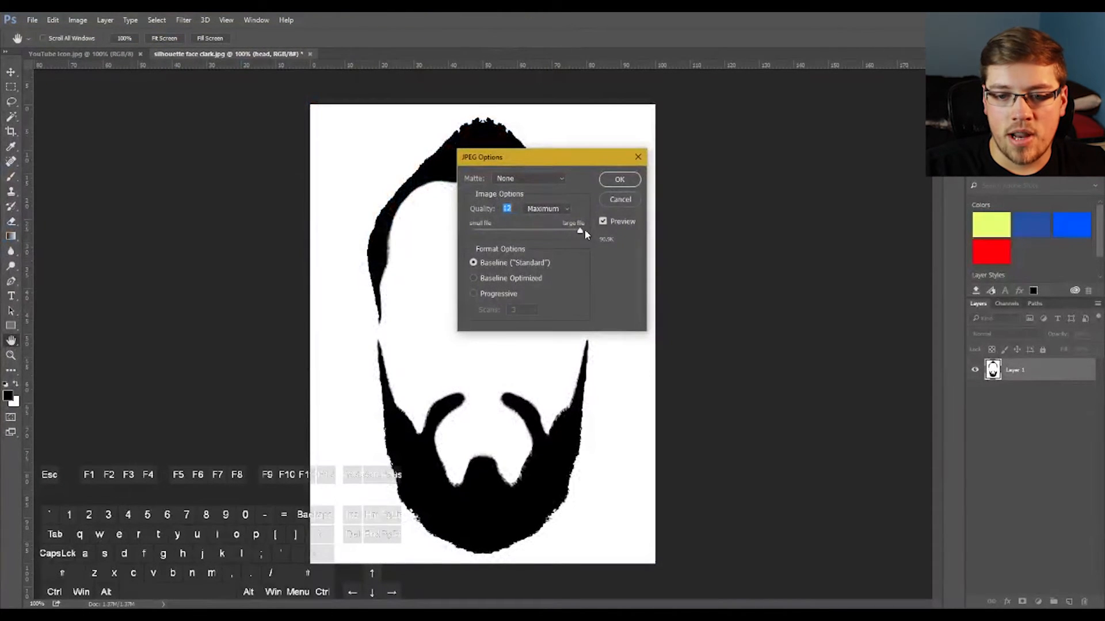
left_click(620, 179)
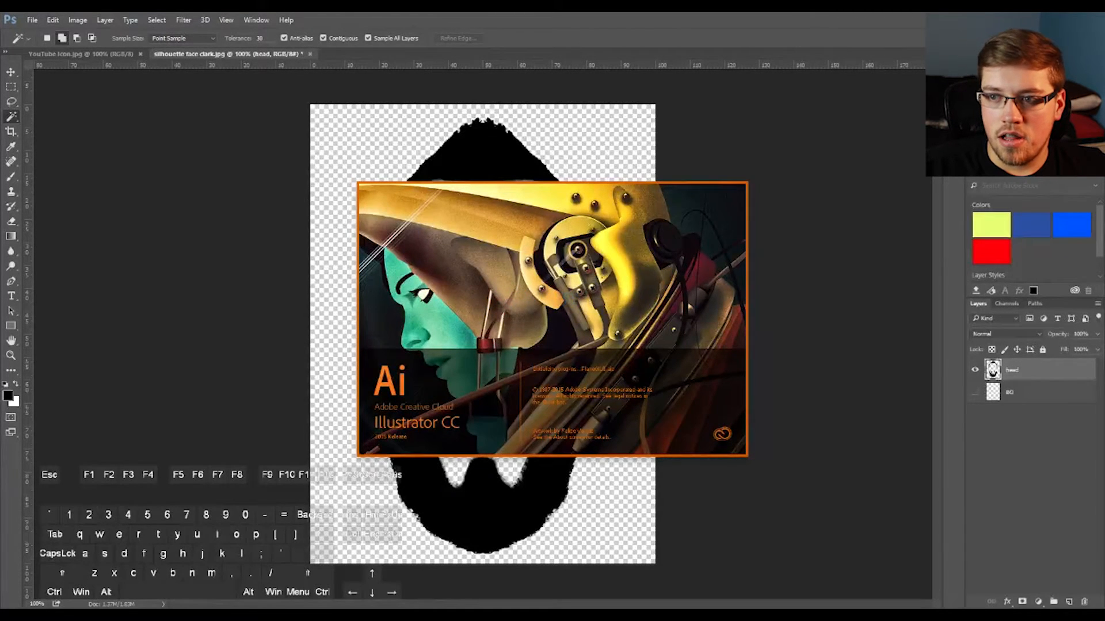
Switch to Illustrator and open the tutorial image from the FACES folder inside the Videos library
left_click(553, 242)
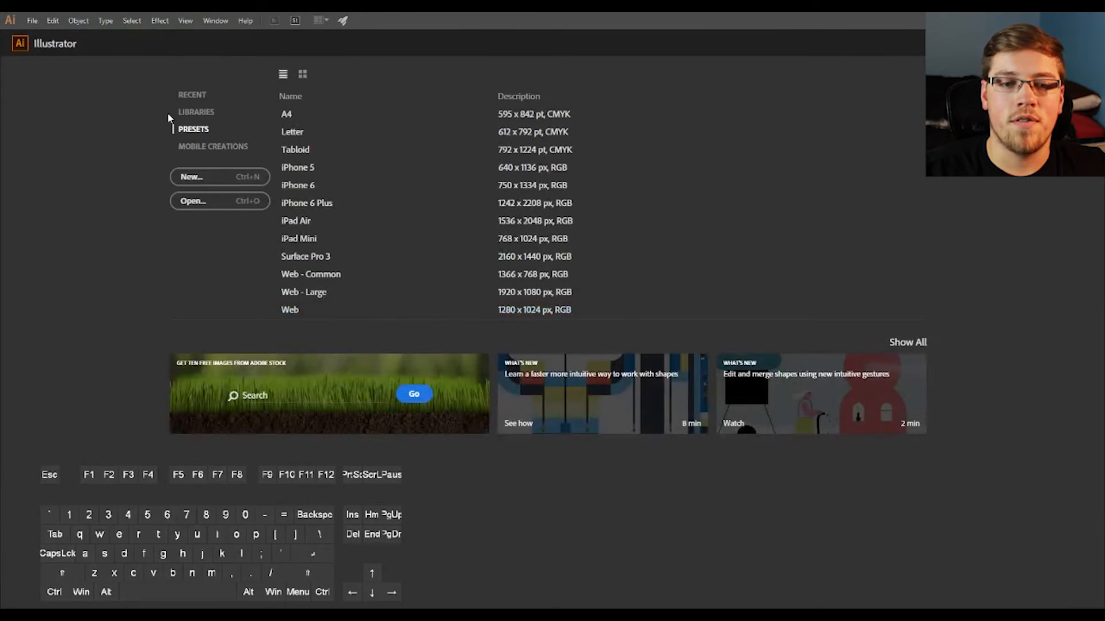
left_click(34, 21)
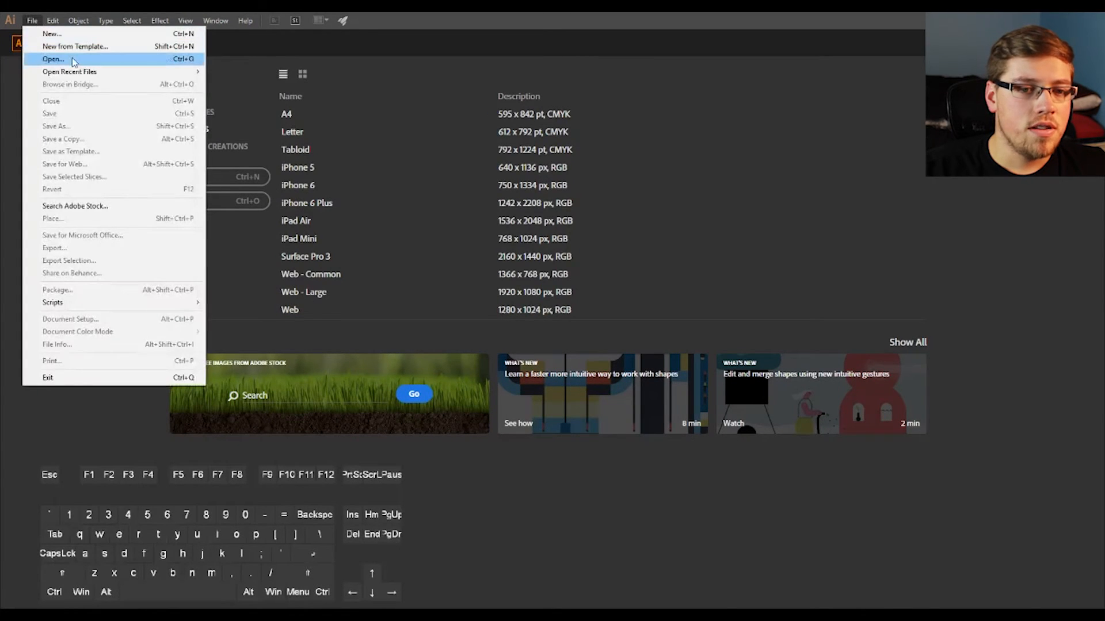
left_click(68, 56)
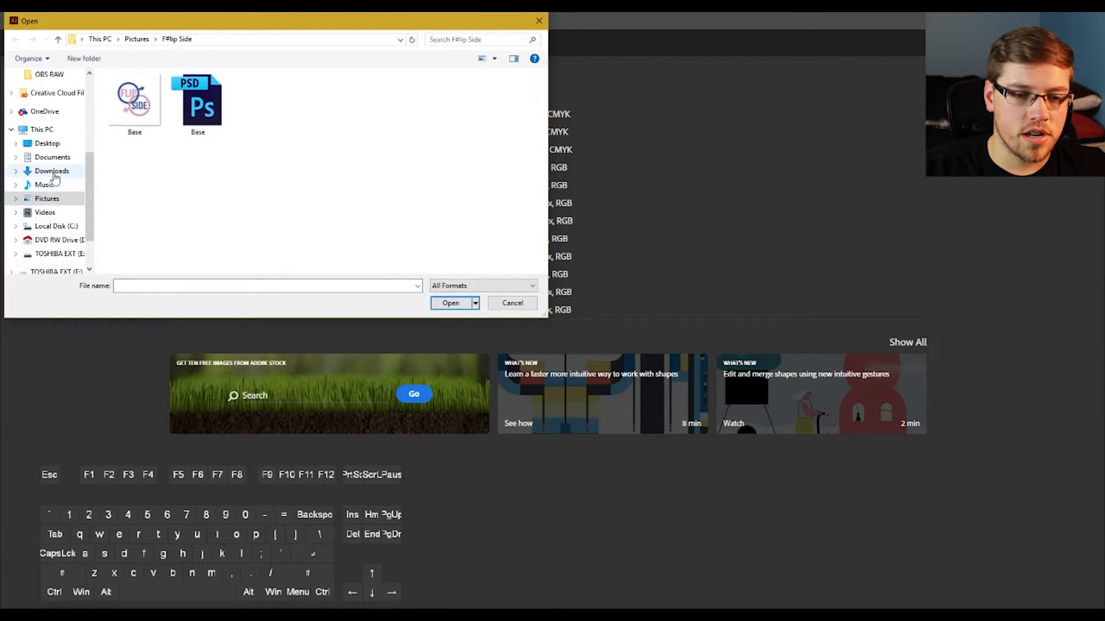
left_click(47, 212)
double_click(210, 99)
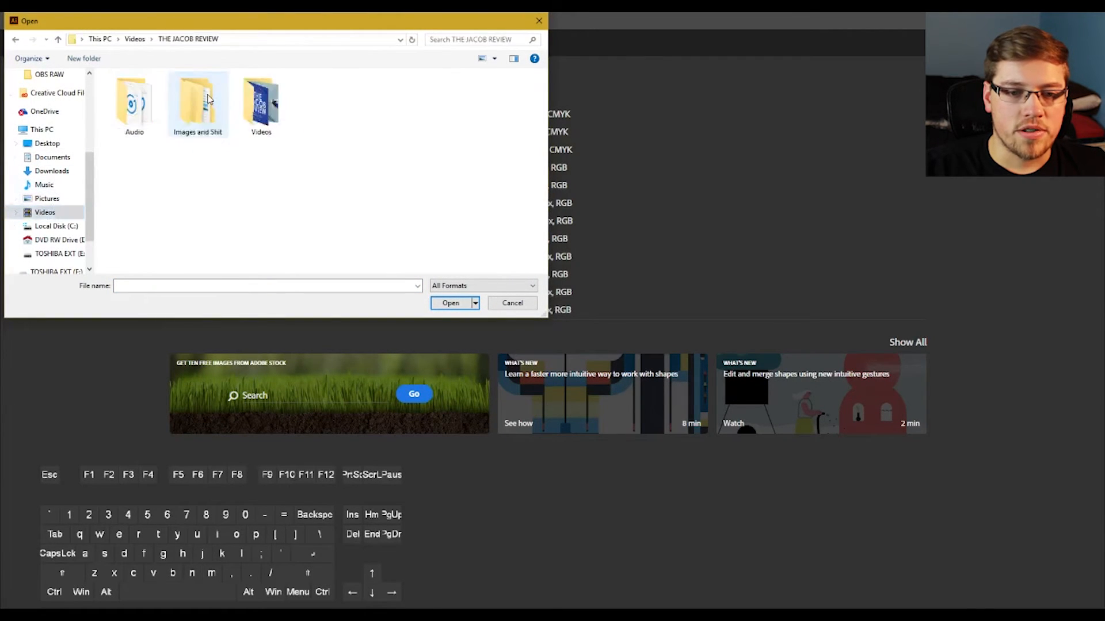
double_click(195, 102)
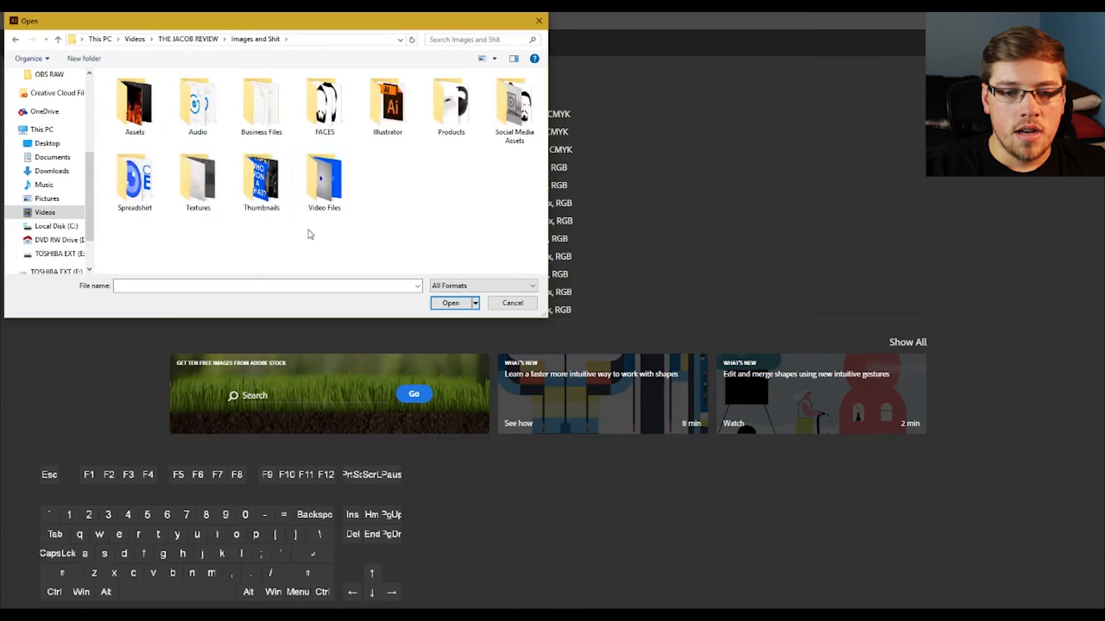
double_click(324, 108)
scroll(345, 190, "down", 5)
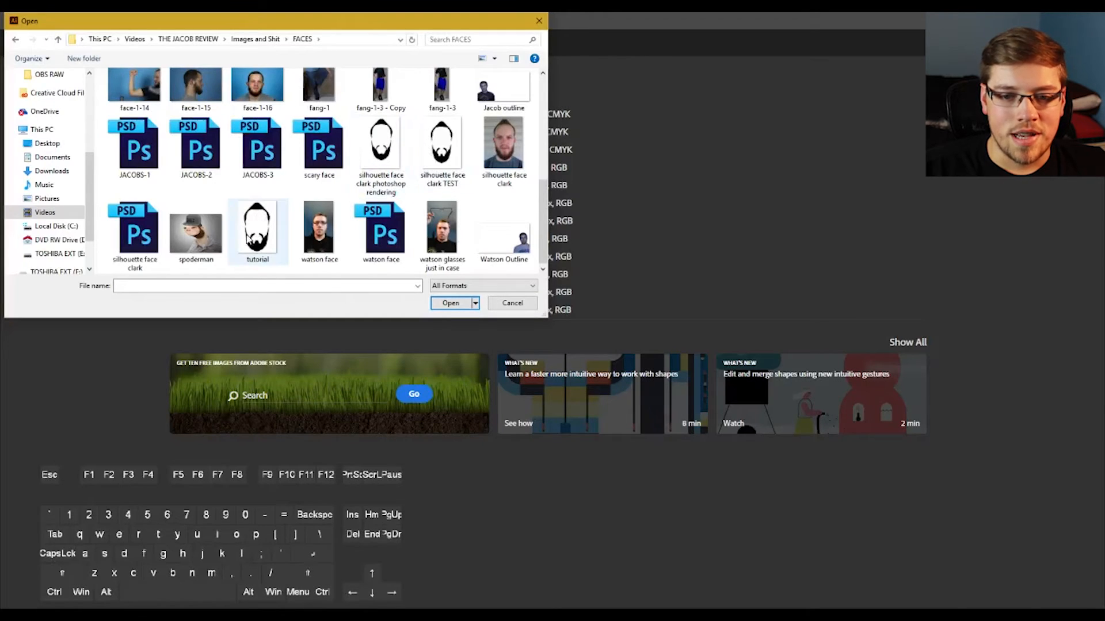
double_click(266, 233)
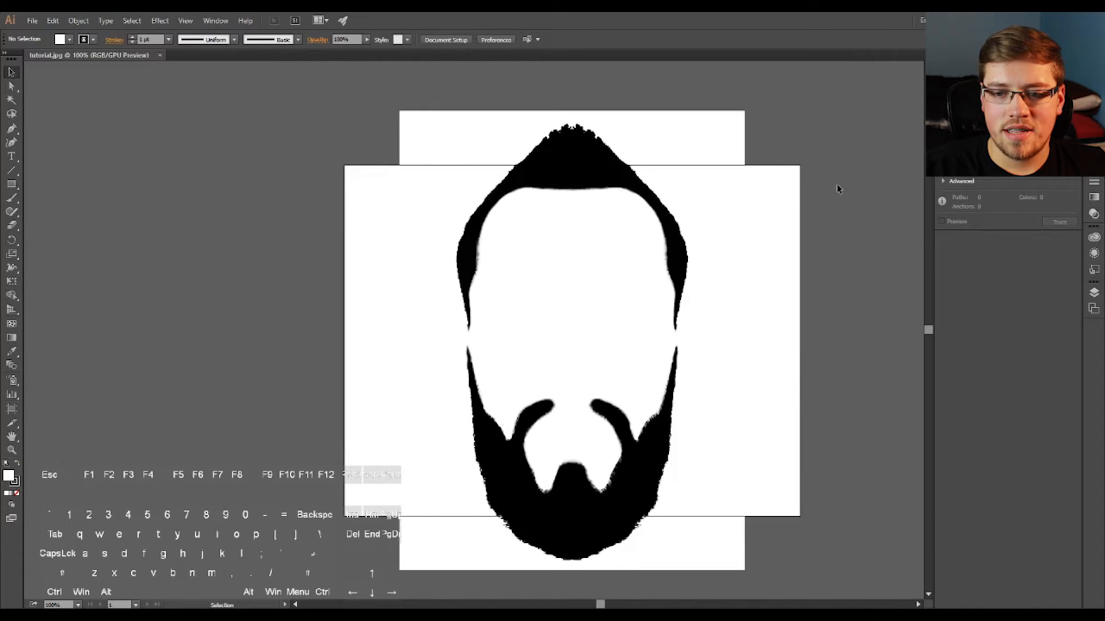
left_click(703, 151)
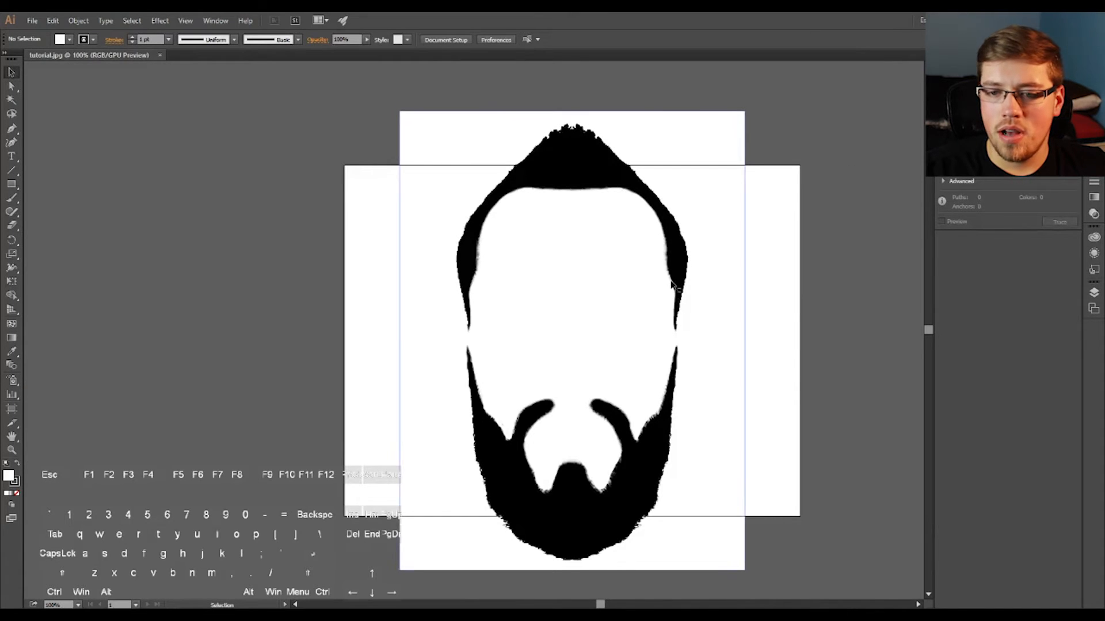
right_click(192, 308)
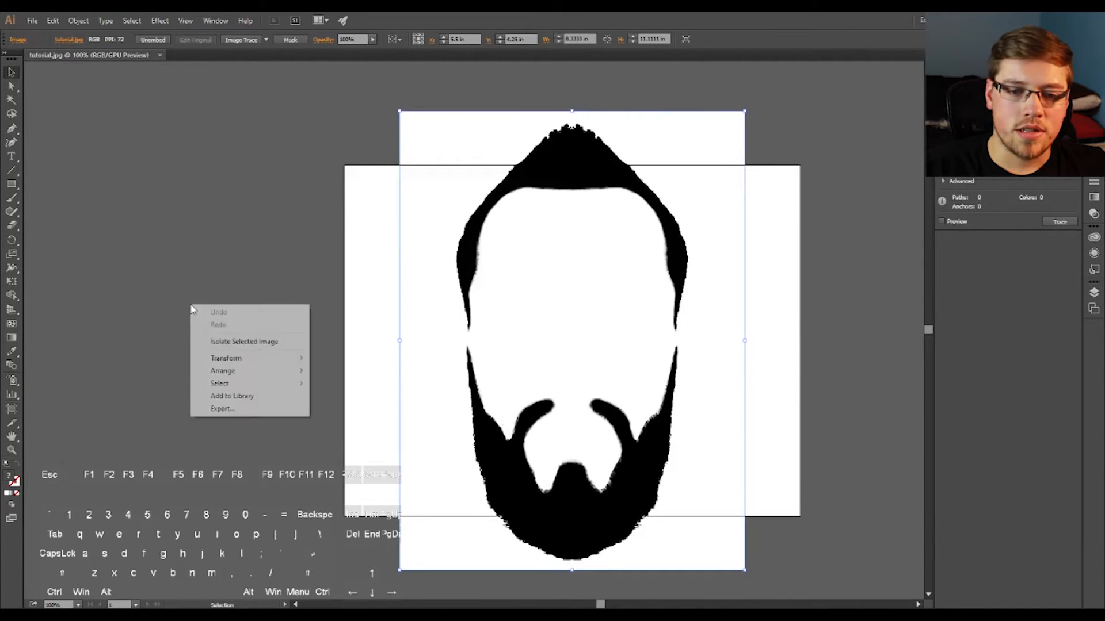
left_click(210, 254)
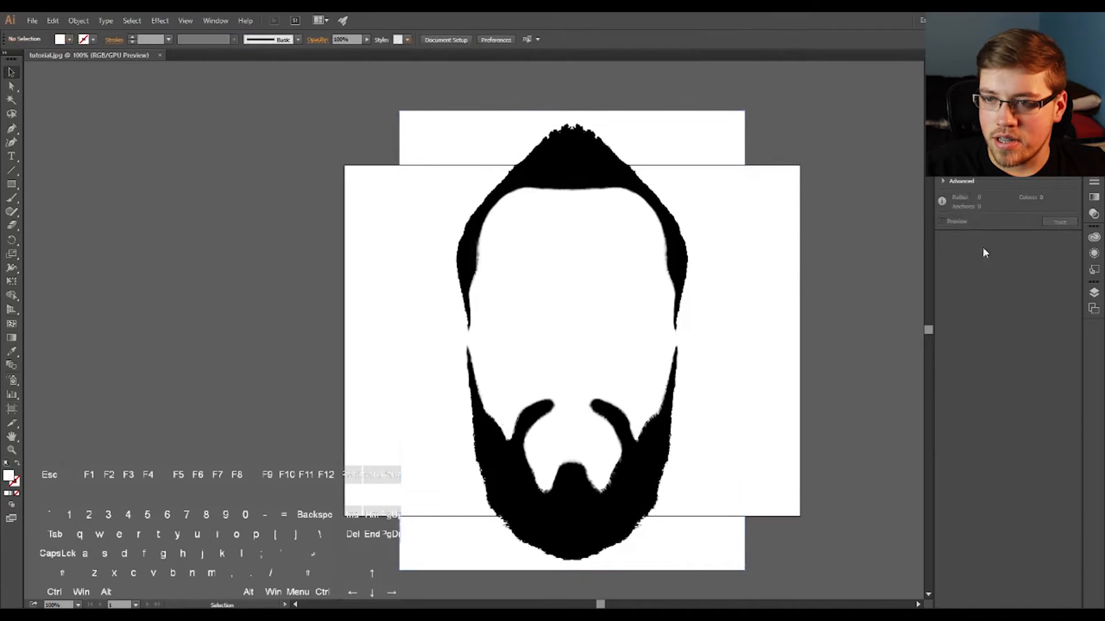
Put away the Image Trace settings and add a second artboard to the document
left_click(1075, 52)
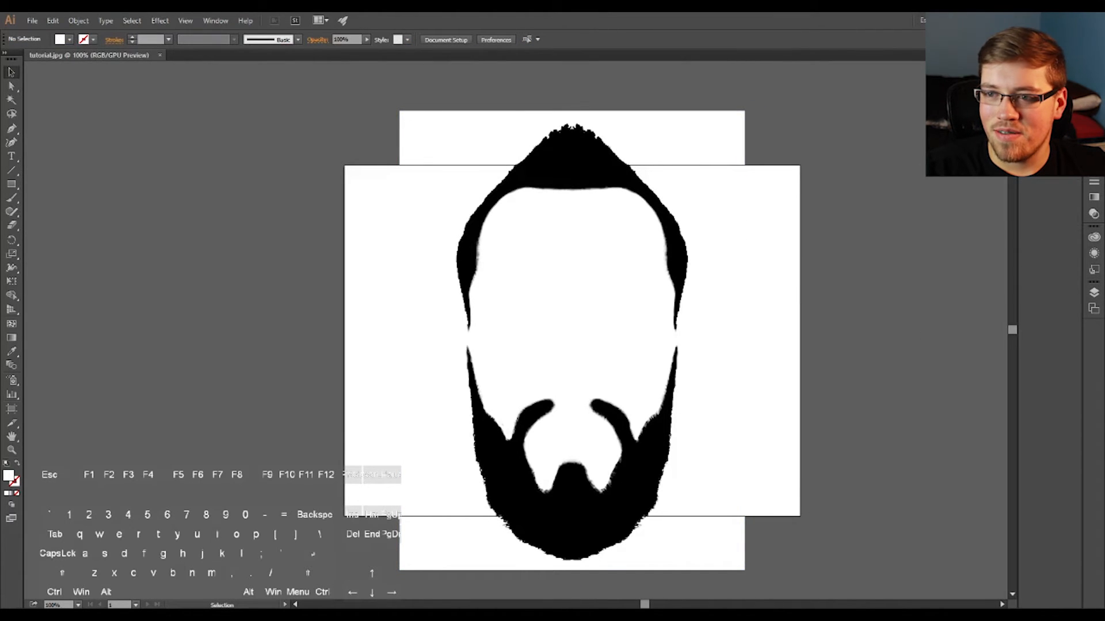
left_click(1094, 294)
left_click(986, 284)
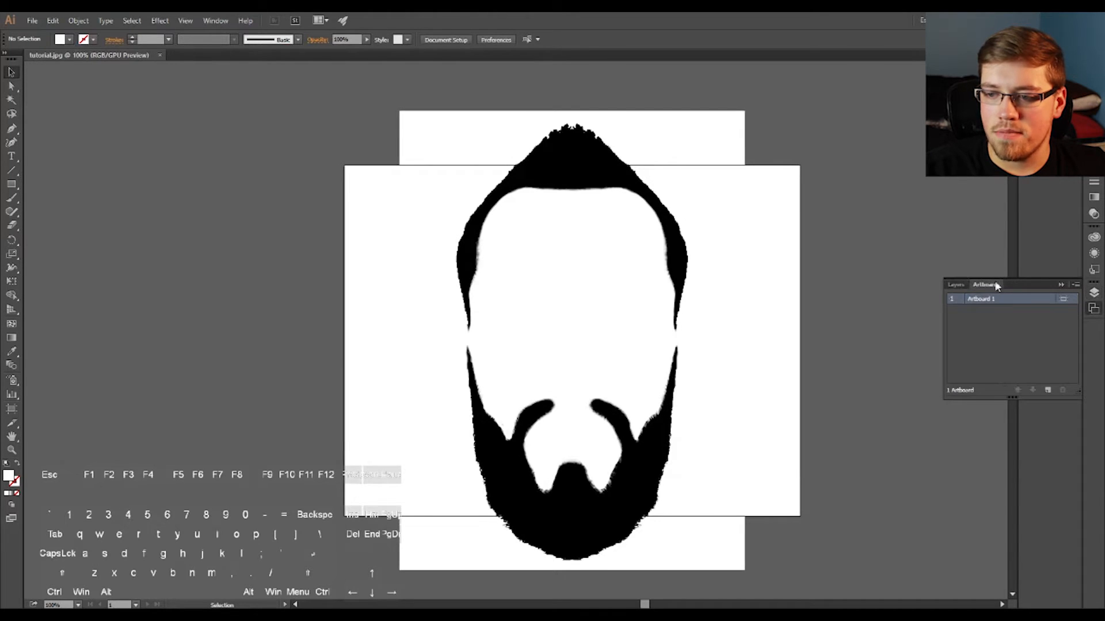
left_click(1094, 294)
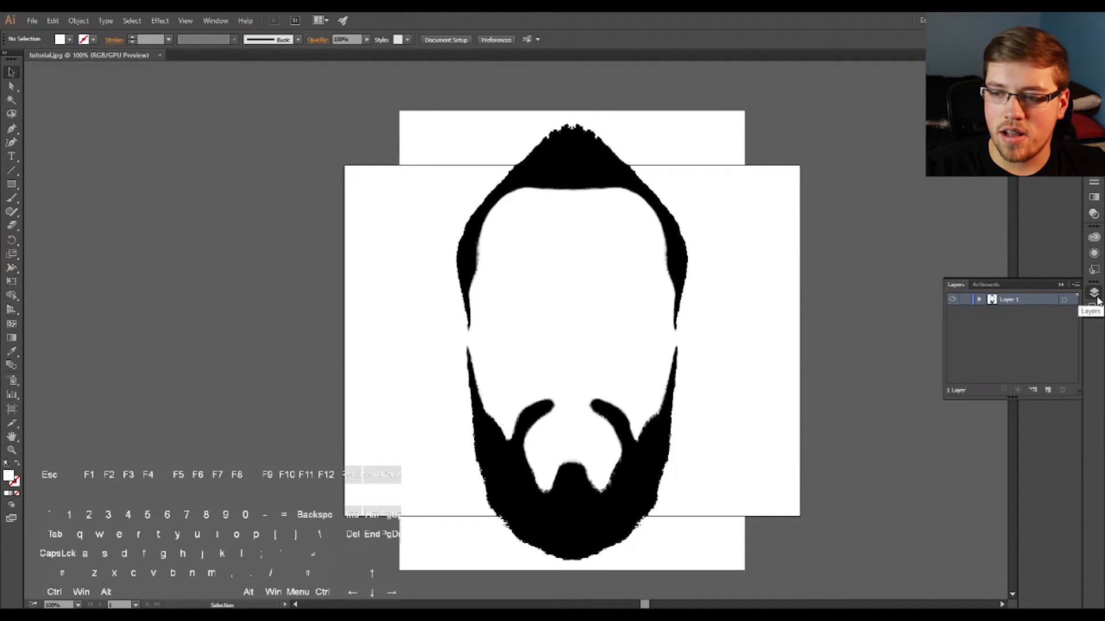
left_click(1095, 311)
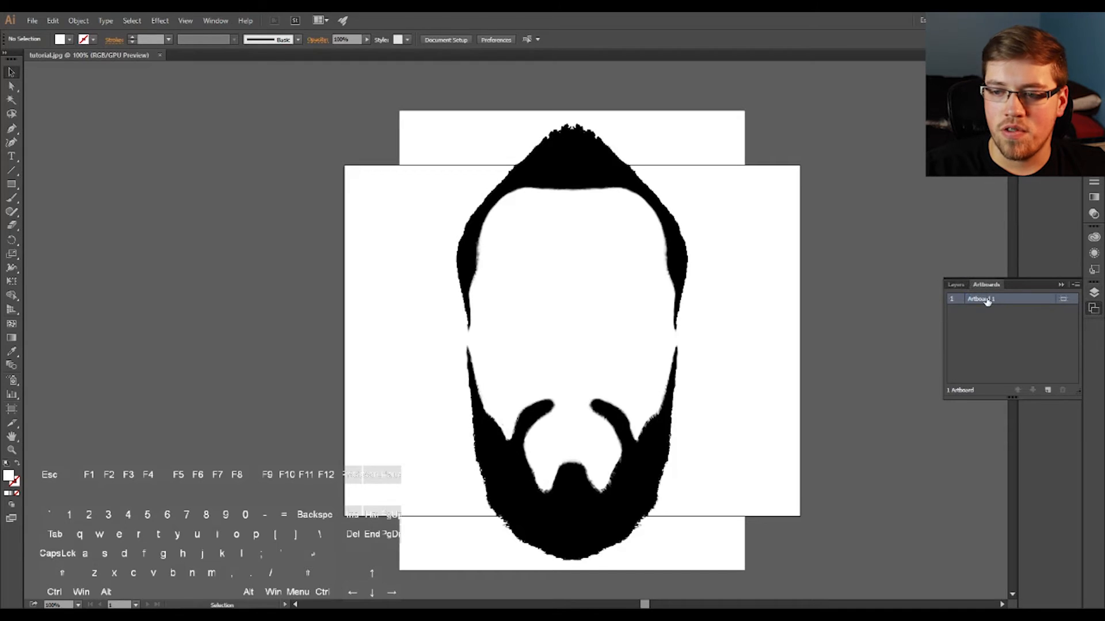
left_click(1046, 392)
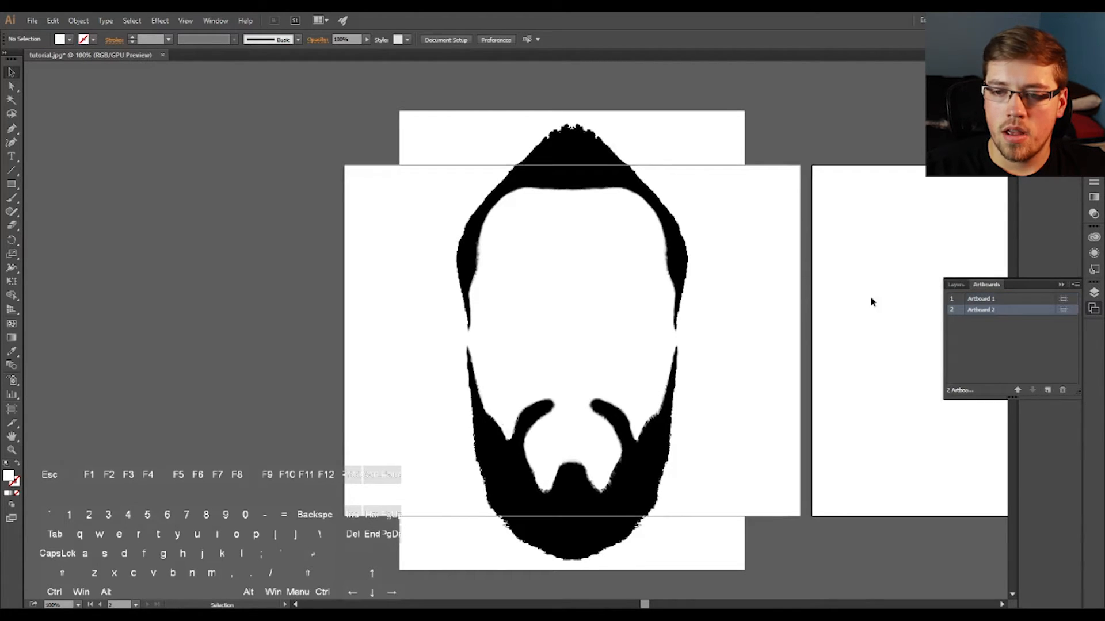
scroll(835, 288, "down", 2)
scroll(797, 276, "up", 1)
right_click(873, 309)
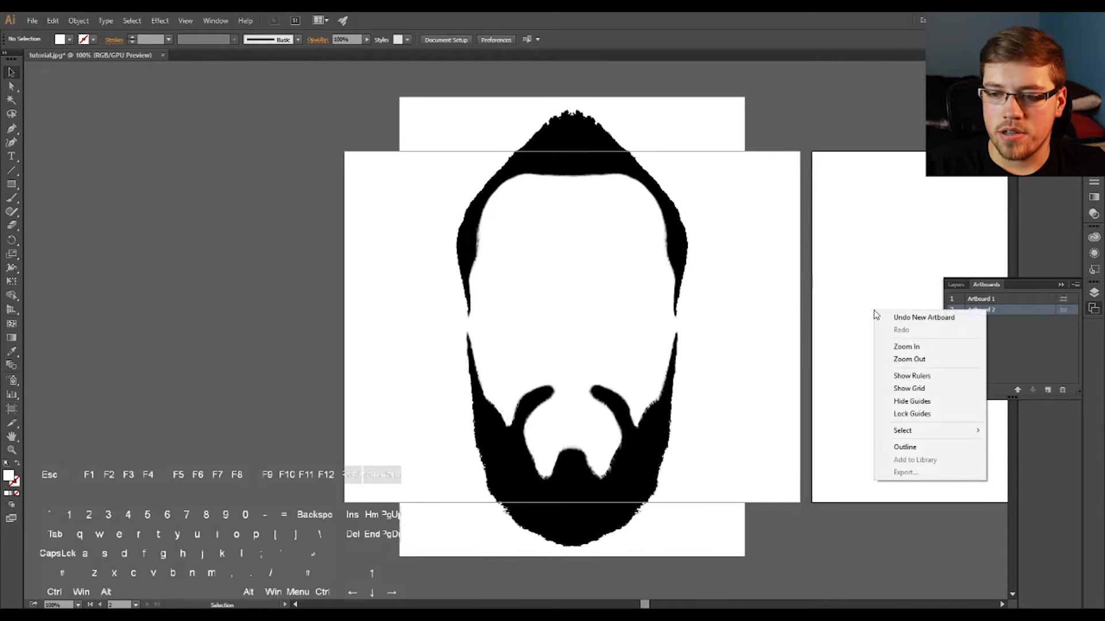
key("Escape")
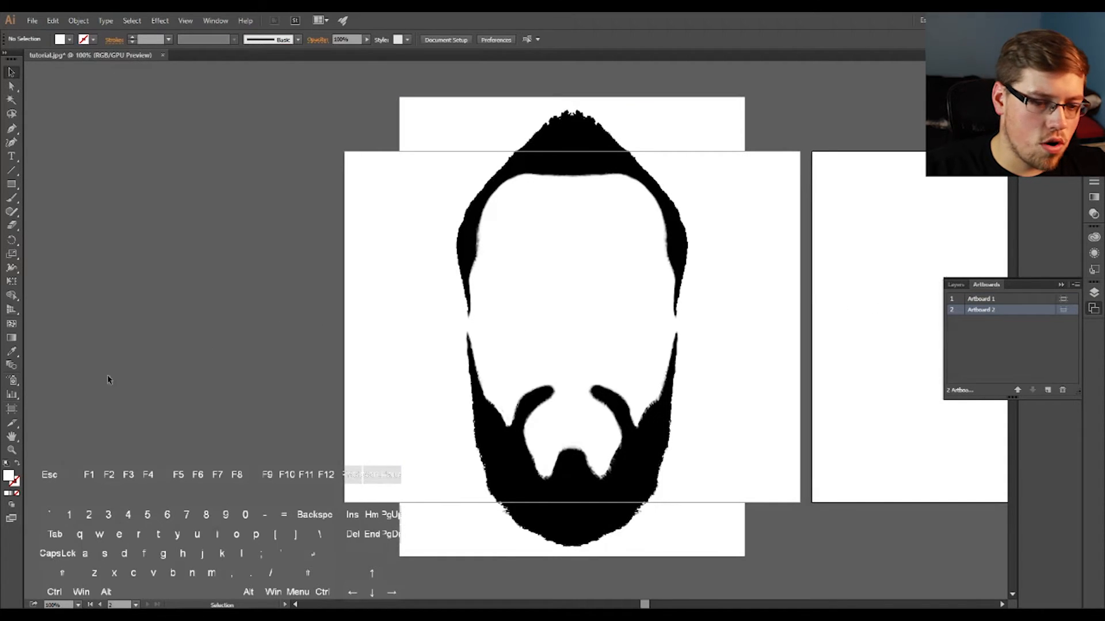
Change the new second artboard to portrait orientation with the Artboard tool
left_click(12, 409)
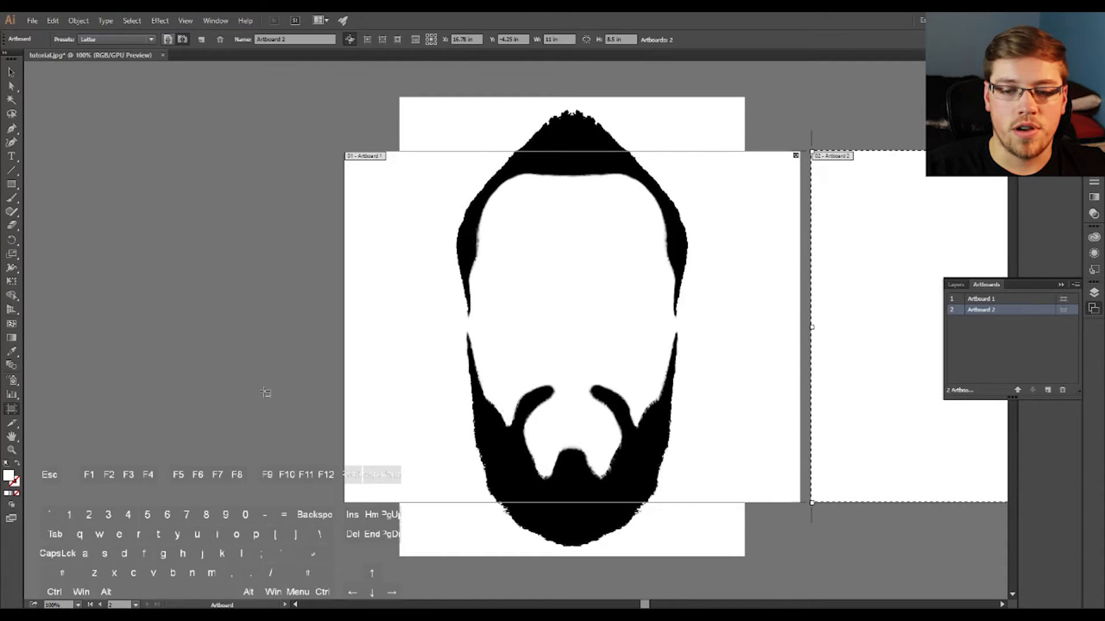
key("space")
left_click_drag(343, 360, 35, 345)
left_click_drag(239, 358, 204, 361)
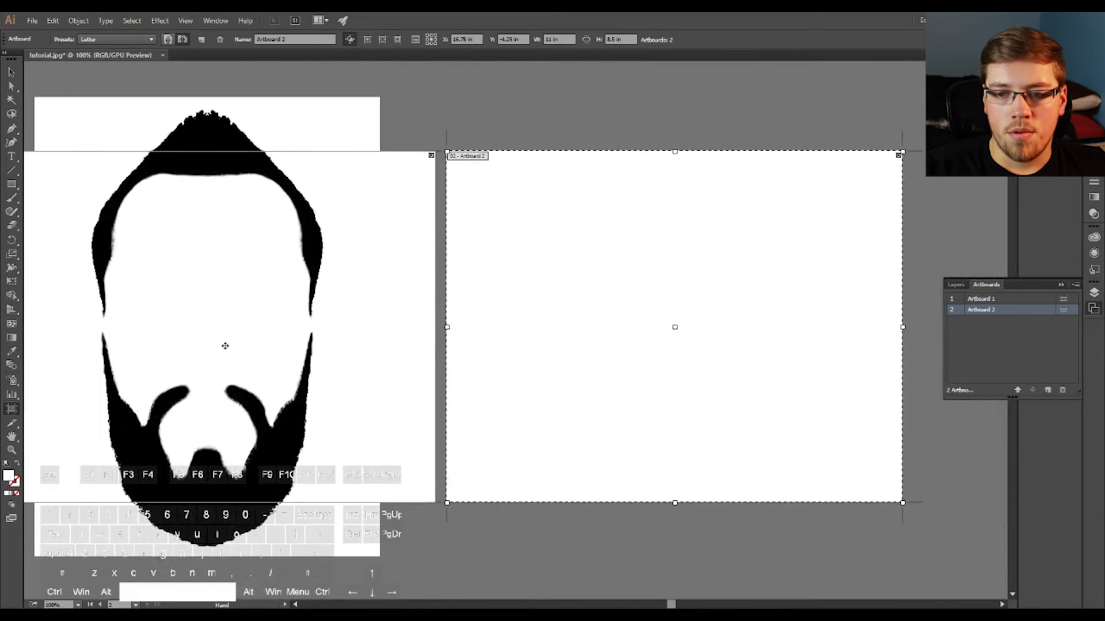
right_click(759, 205)
left_click(759, 205)
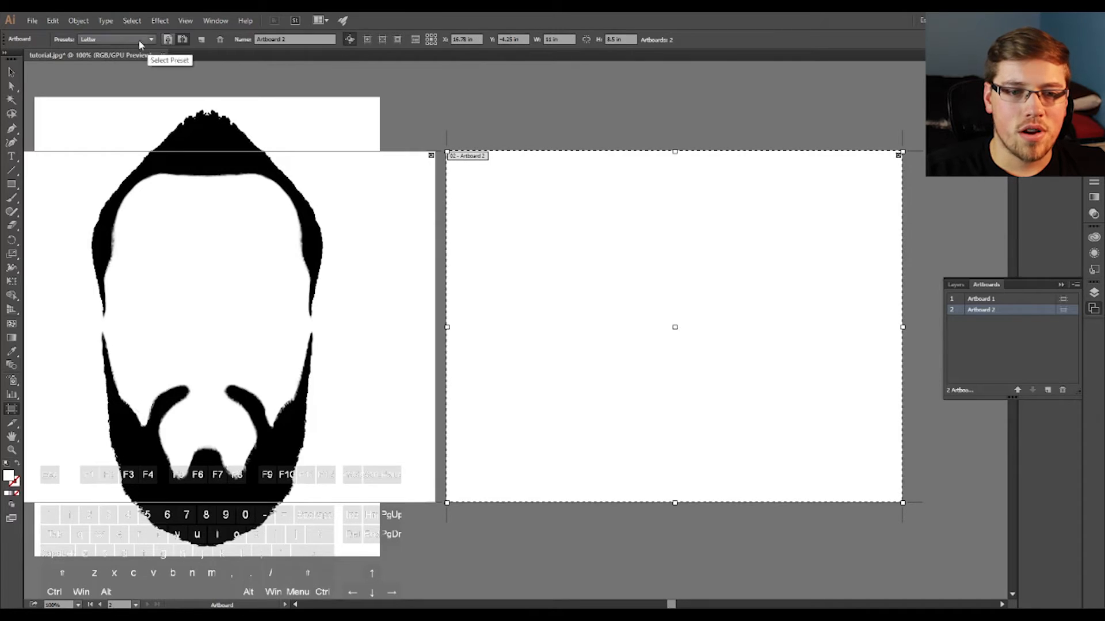
left_click(168, 39)
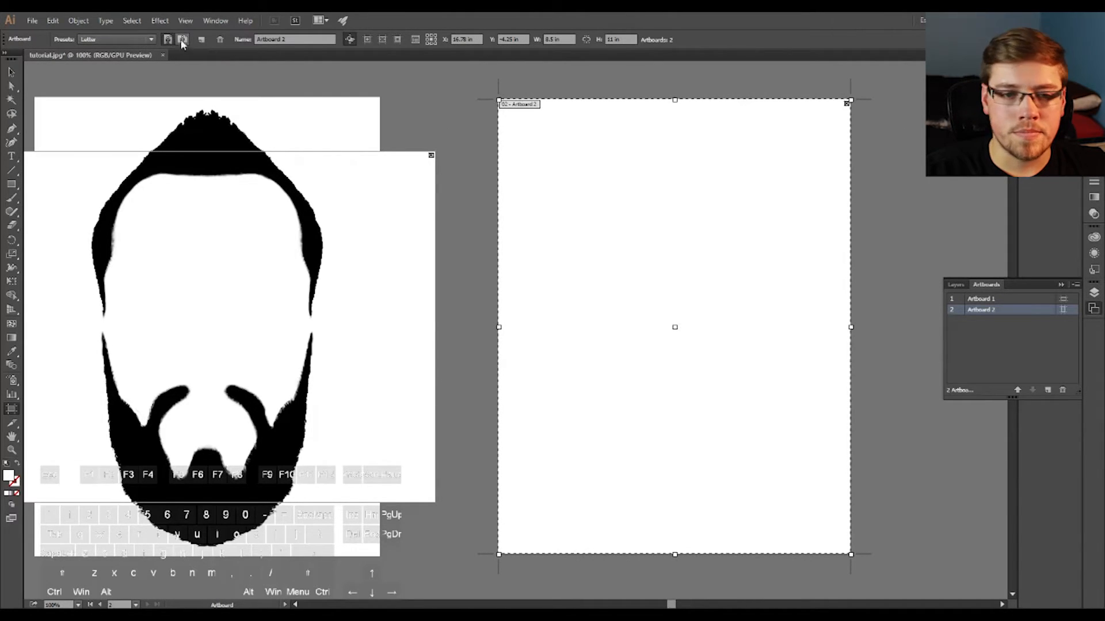
Move the silhouette image onto the portrait artboard, scale it down to about 7.23 by 9.64 in and centre it
left_click(11, 72)
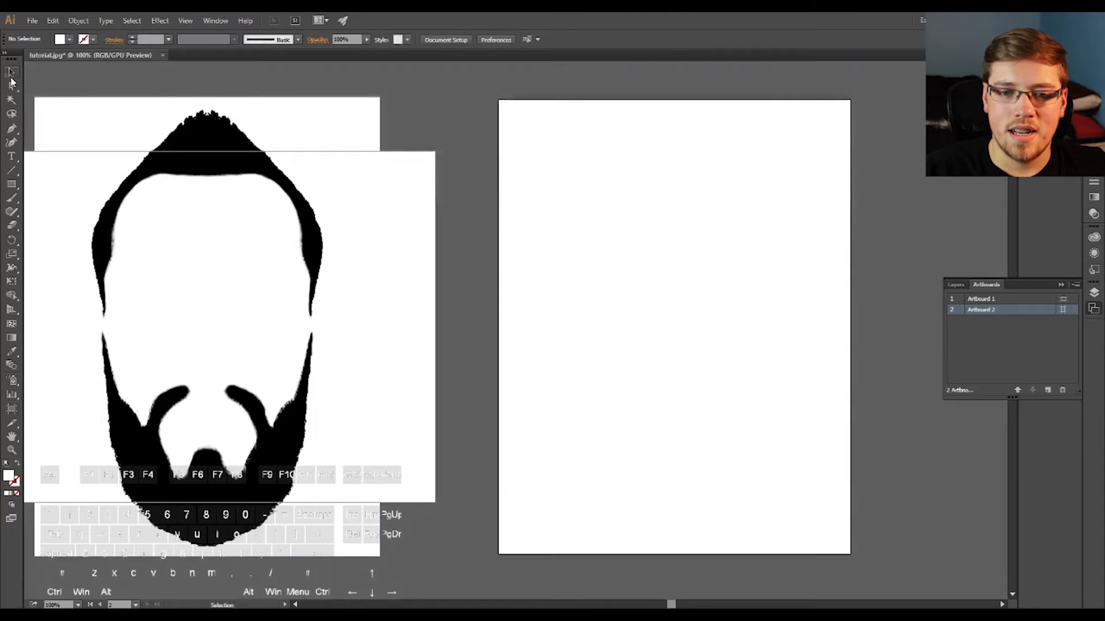
left_click_drag(216, 146, 675, 146)
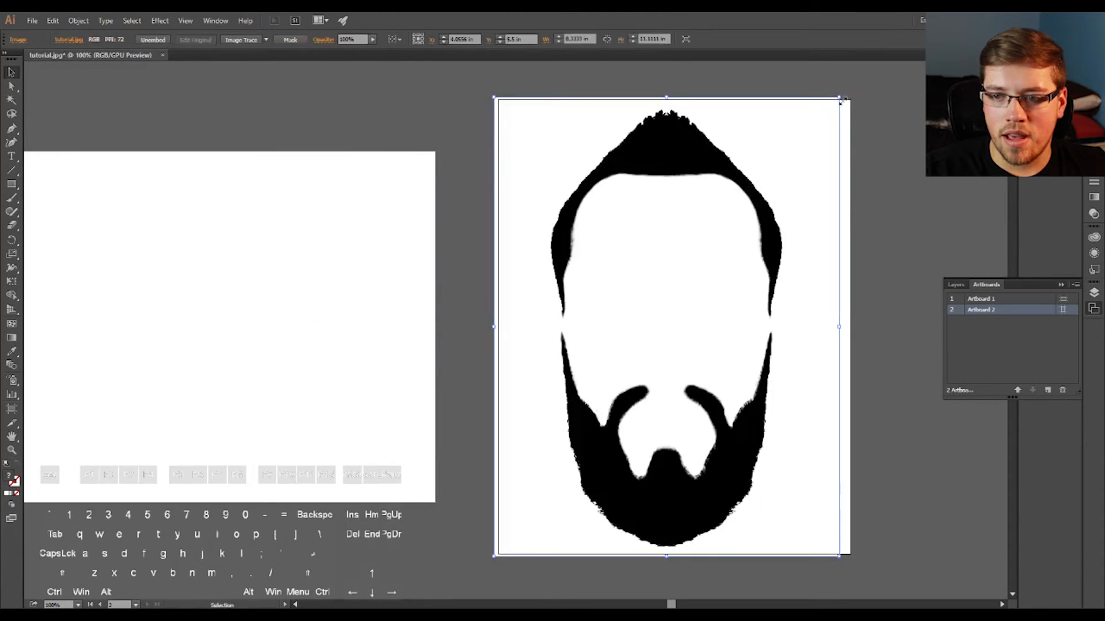
left_click_drag(840, 100, 794, 158)
left_click_drag(679, 222, 701, 191)
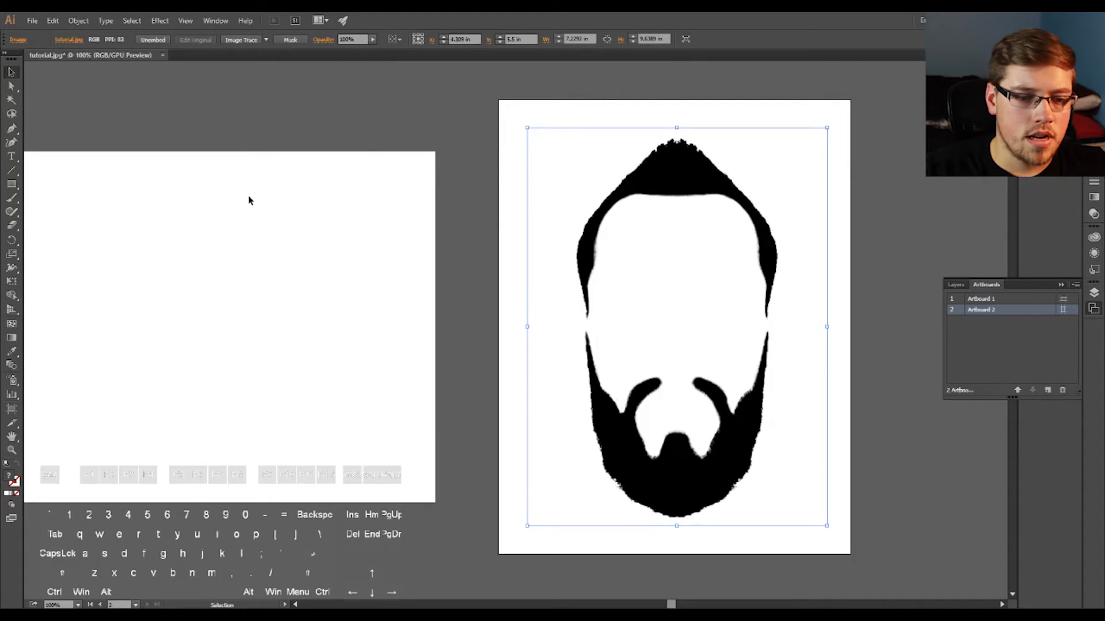
Delete the empty landscape artboard, keeping only the portrait one
left_click(12, 408)
left_click(129, 289)
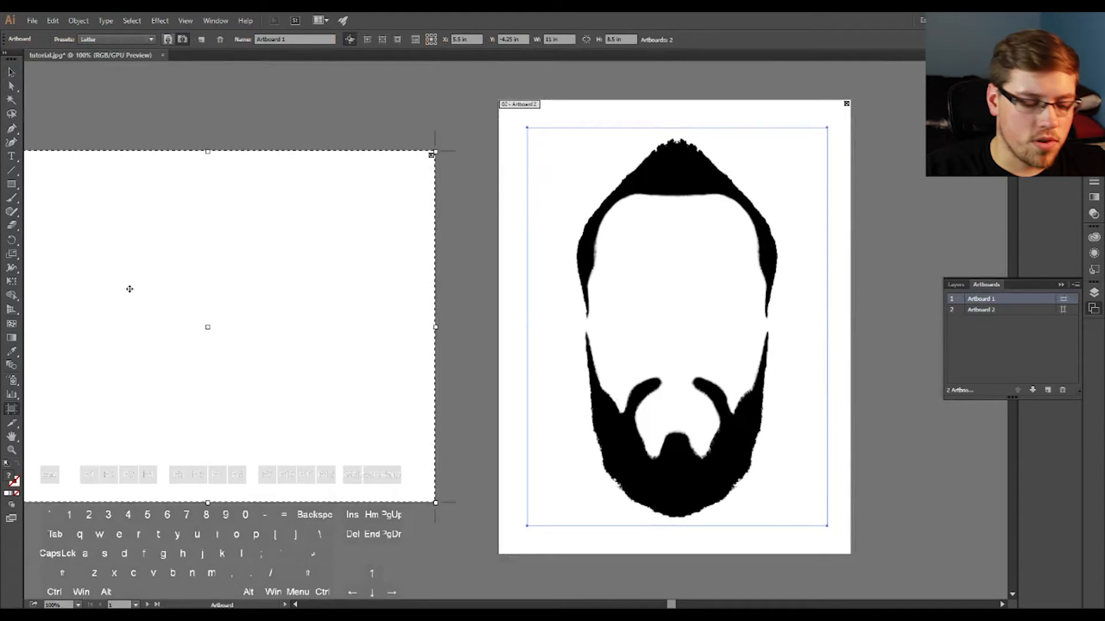
key("Delete")
left_click_drag(324, 236, 175, 242)
key("v")
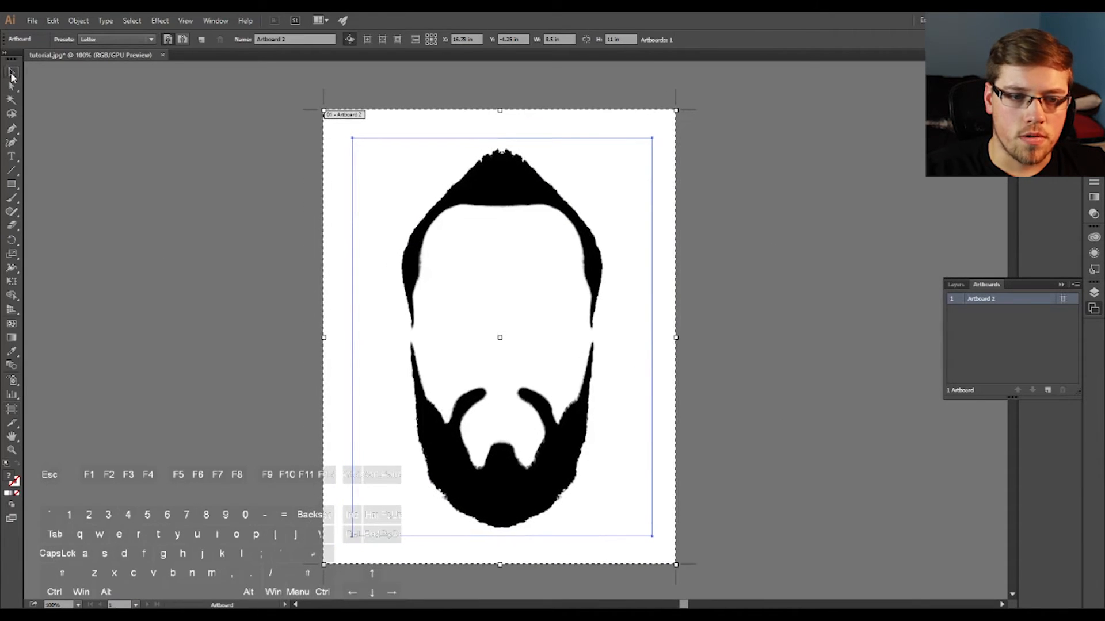
Enlarge the silhouette image proportionally until its upper-right corner reaches the corner of the portrait artboard
left_click(442, 255)
left_click(614, 133)
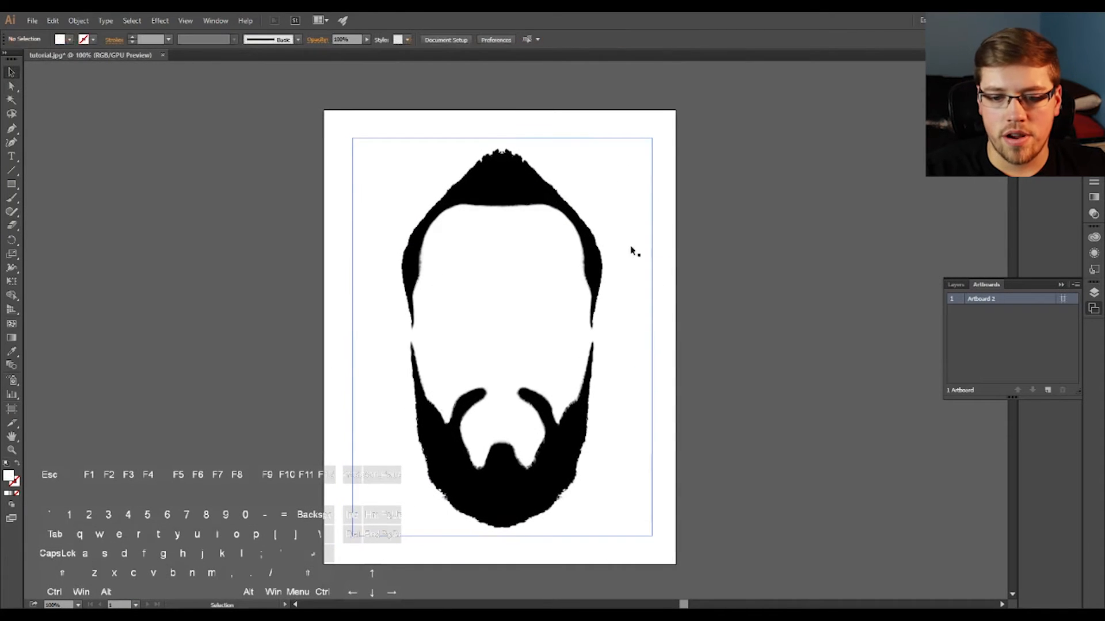
left_click(611, 165)
left_click_drag(652, 138, 675, 109)
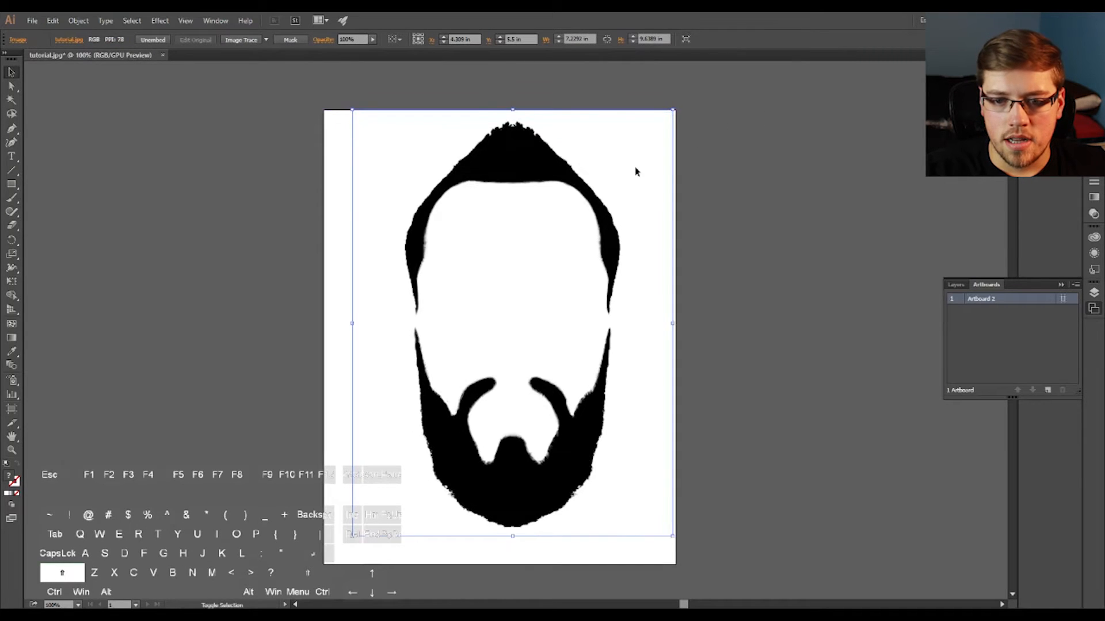
Move the enlarged silhouette image to the centre of the portrait artboard, at X 4.25 in and Y 5.5 in
left_click_drag(586, 180, 574, 194)
left_click(707, 210)
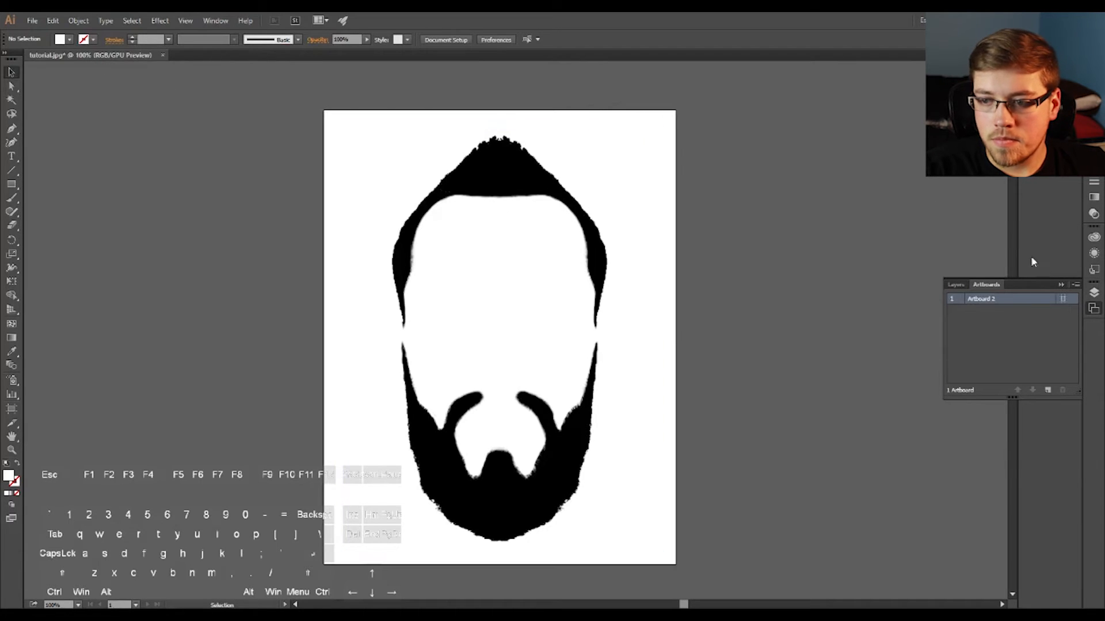
left_click(1061, 284)
Trace the silhouette image with Image Trace, using the Silhouettes preset
left_click(544, 184)
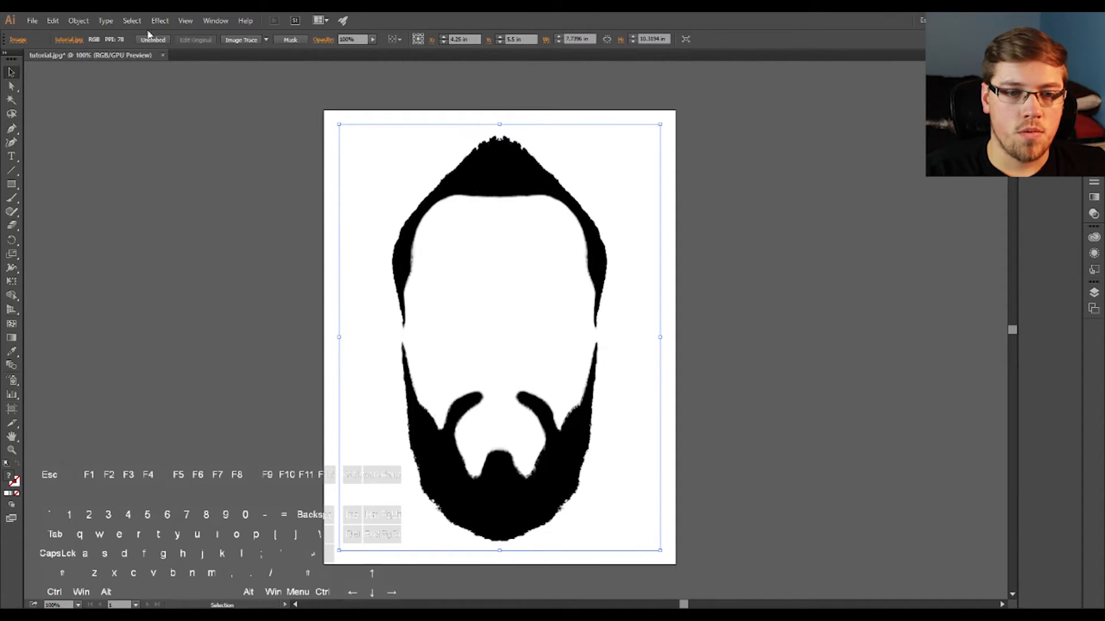
left_click(208, 26)
left_click(208, 26)
left_click(210, 26)
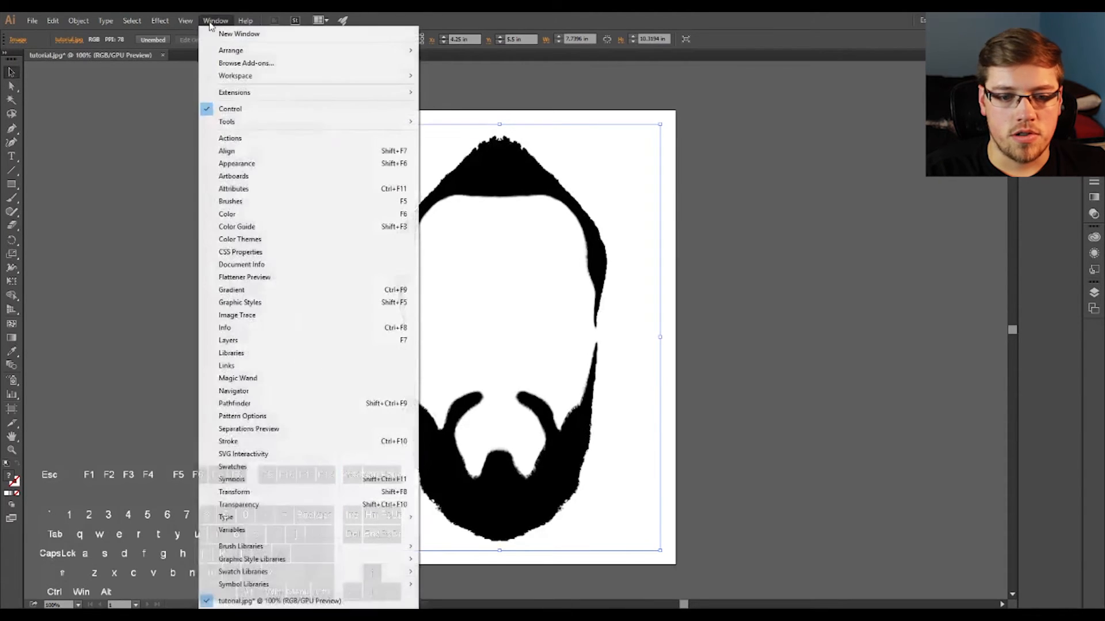
left_click(261, 321)
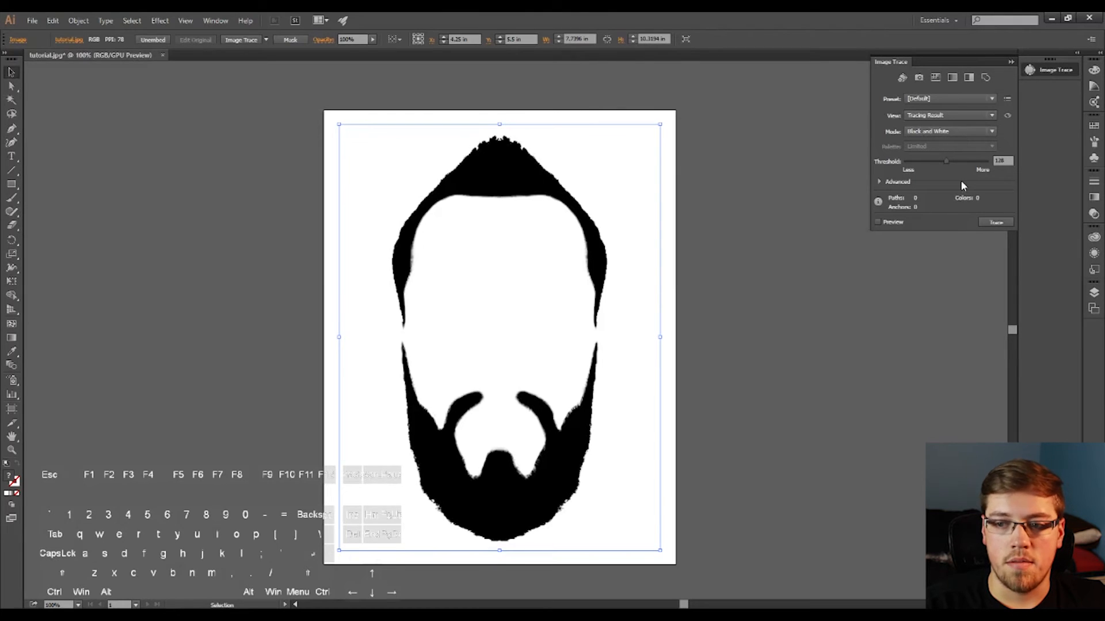
left_click(921, 99)
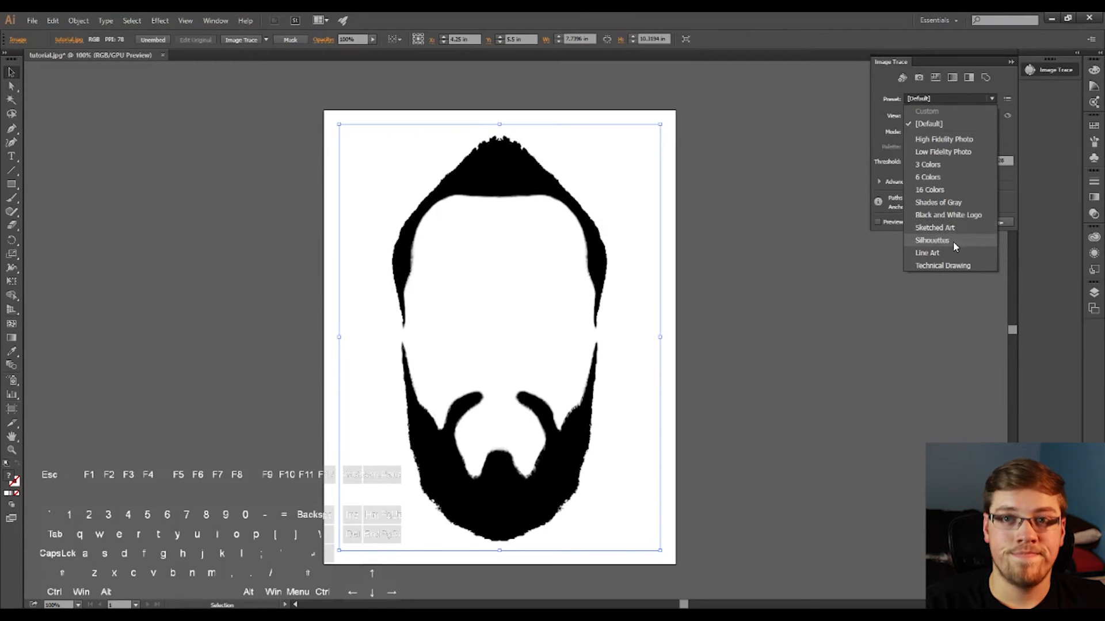
left_click(933, 240)
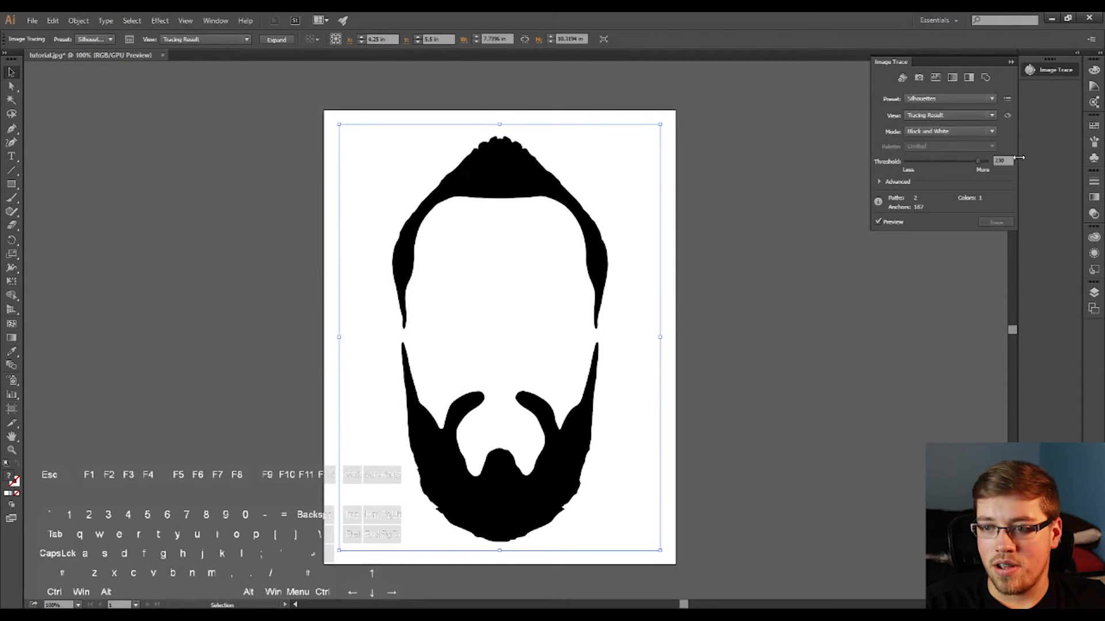
Show the advanced tracing settings, lower the black-and-white threshold to about 138, and deselect the traced image
left_click(879, 181)
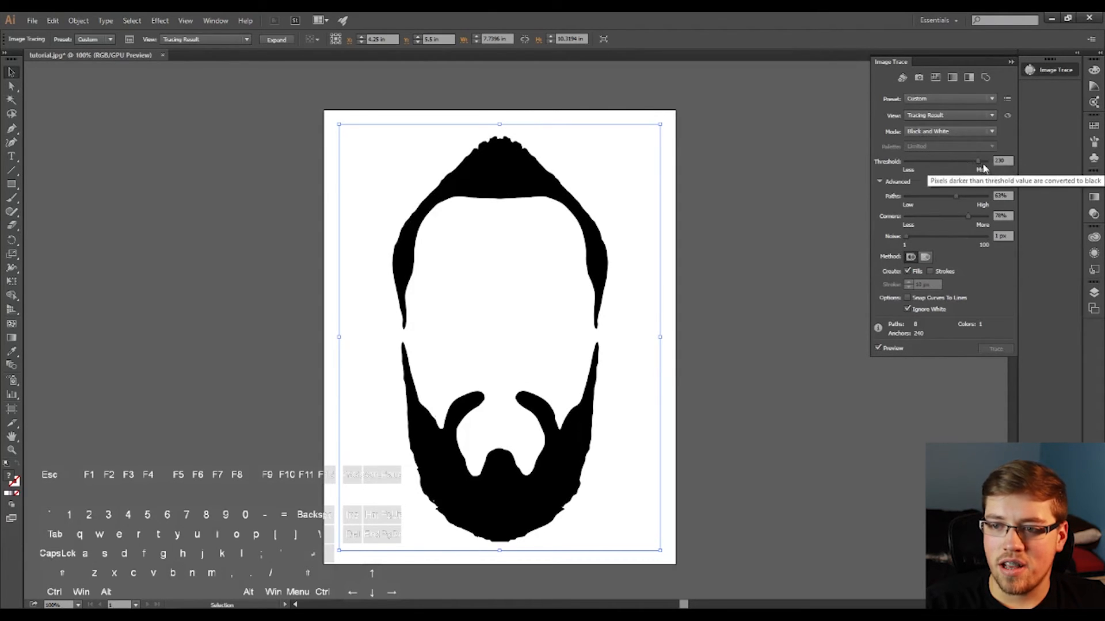
left_click_drag(978, 162, 947, 162)
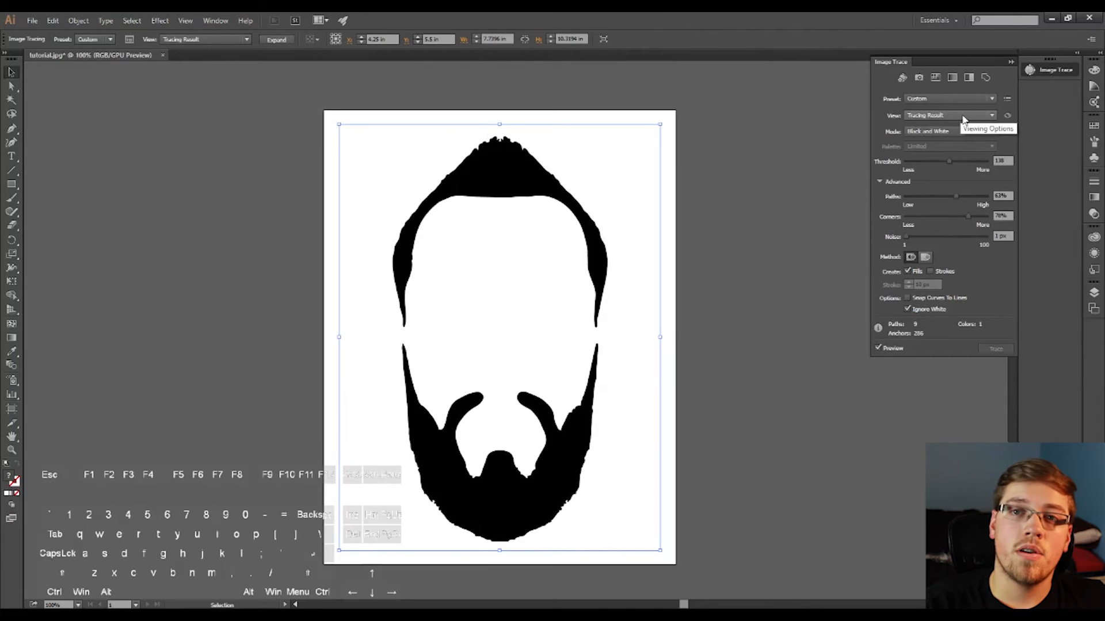
left_click(955, 99)
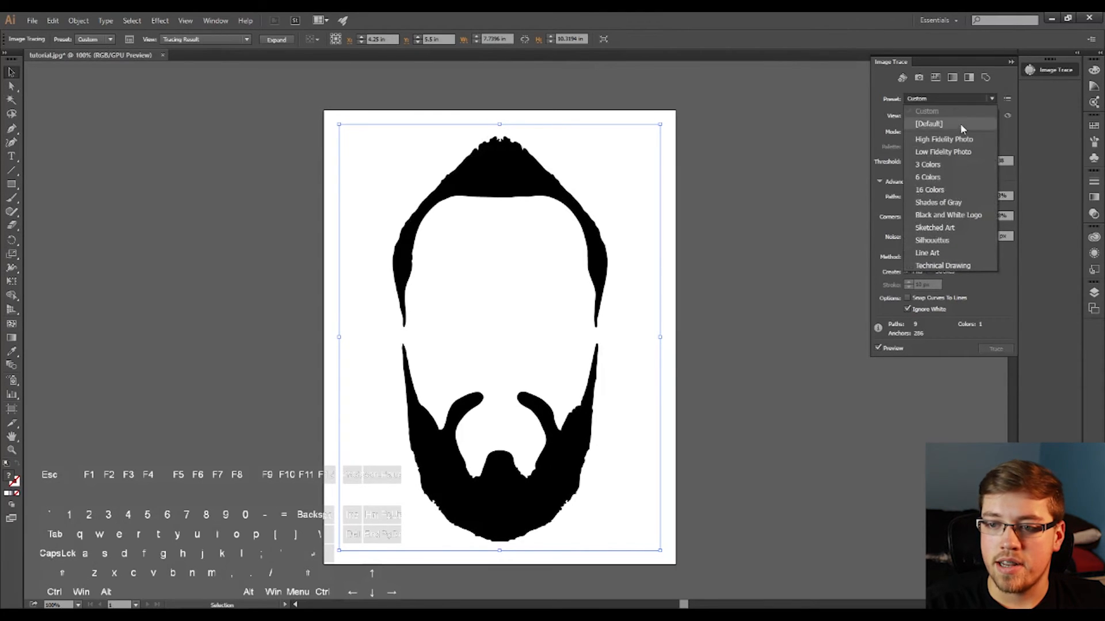
left_click(956, 92)
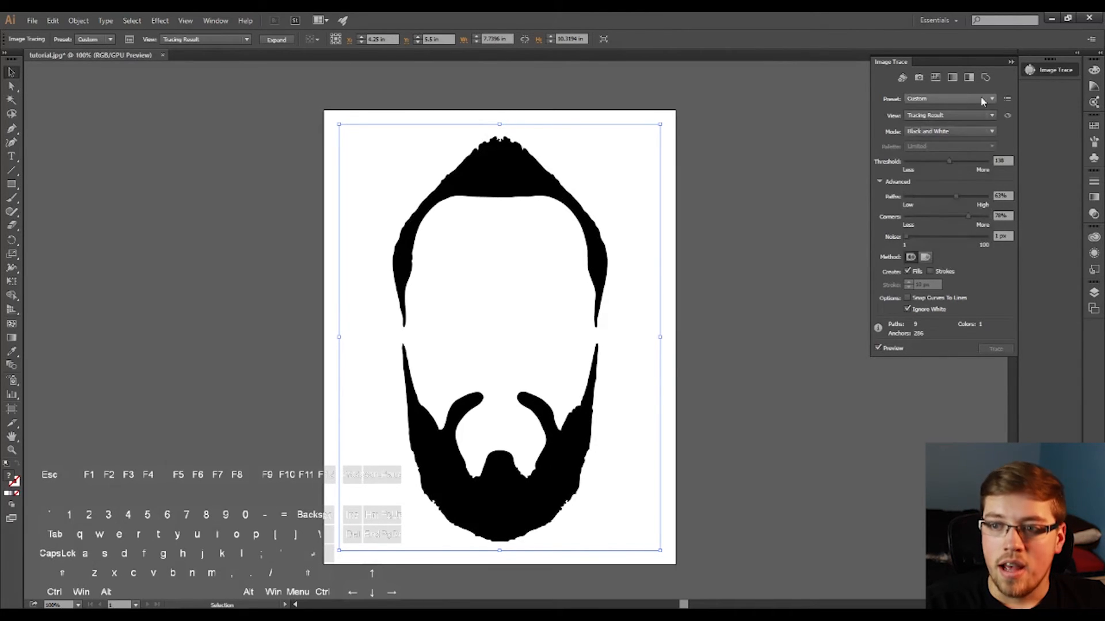
left_click(1010, 62)
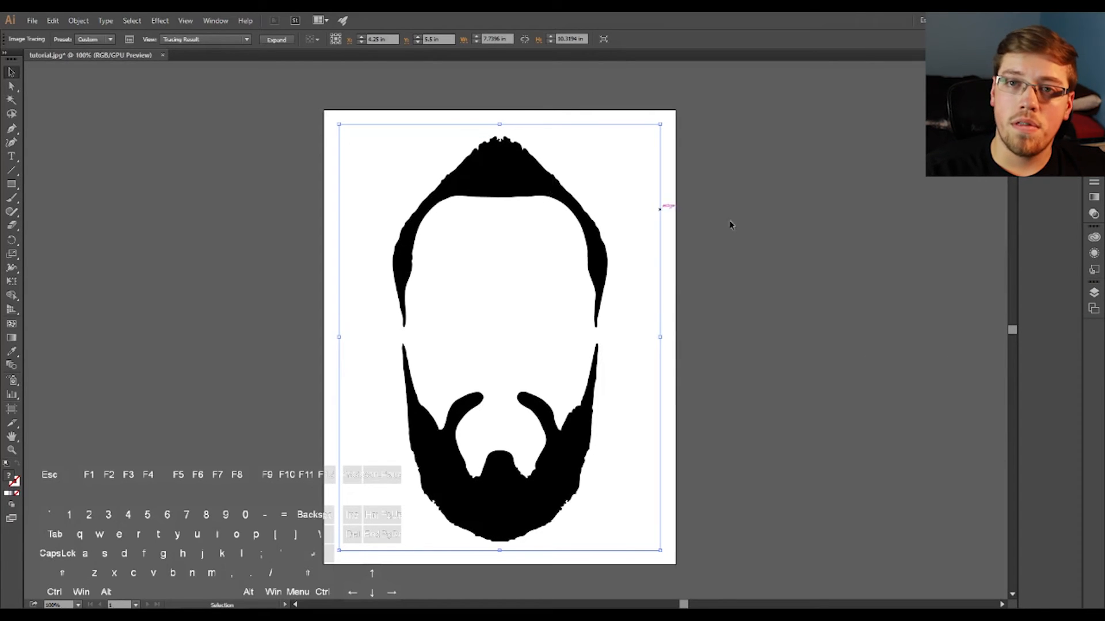
left_click(775, 236)
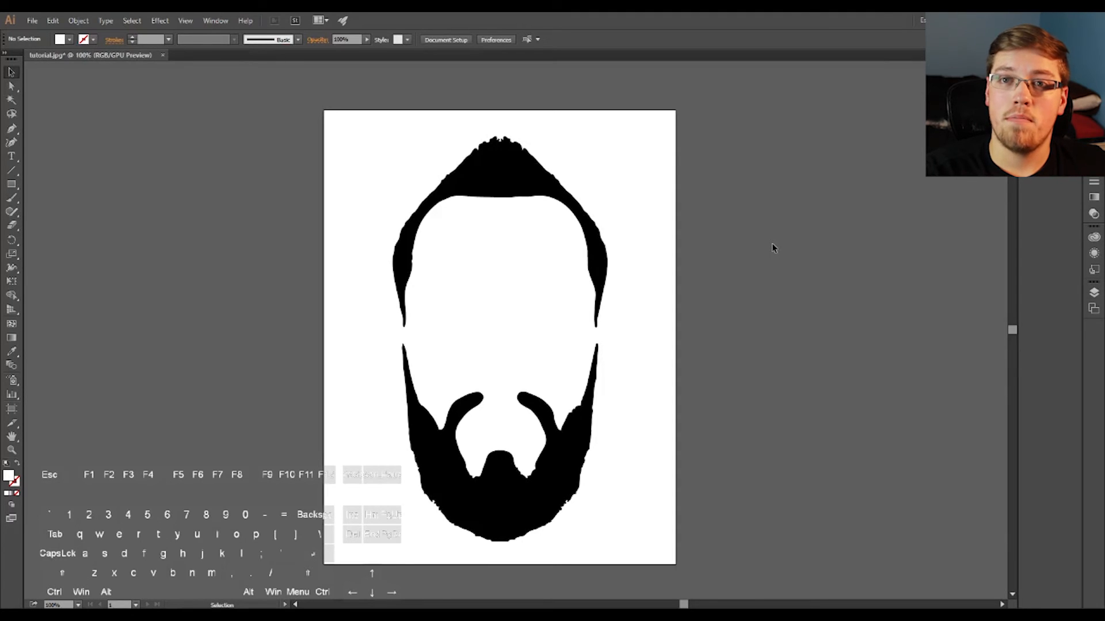
Examine the edges of the traced silhouette at high magnification to check that they stay sharp
key("ctrl")
key("ctrl+equal")
key("ctrl+equal")
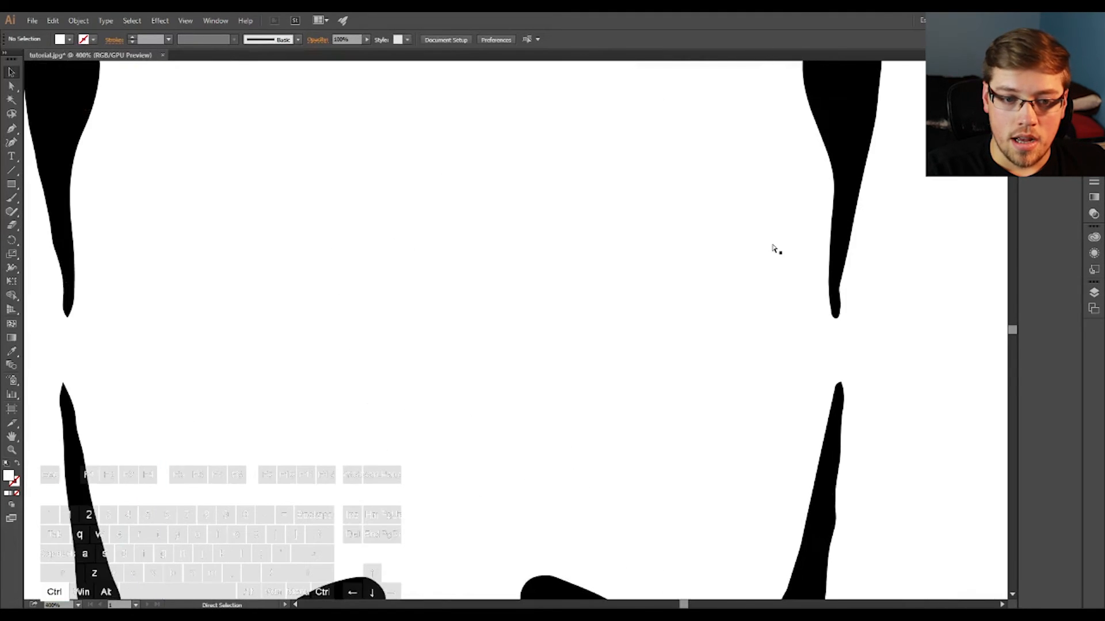
left_click_drag(772, 241, 410, 408)
key("ctrl+equal")
key("ctrl+equal")
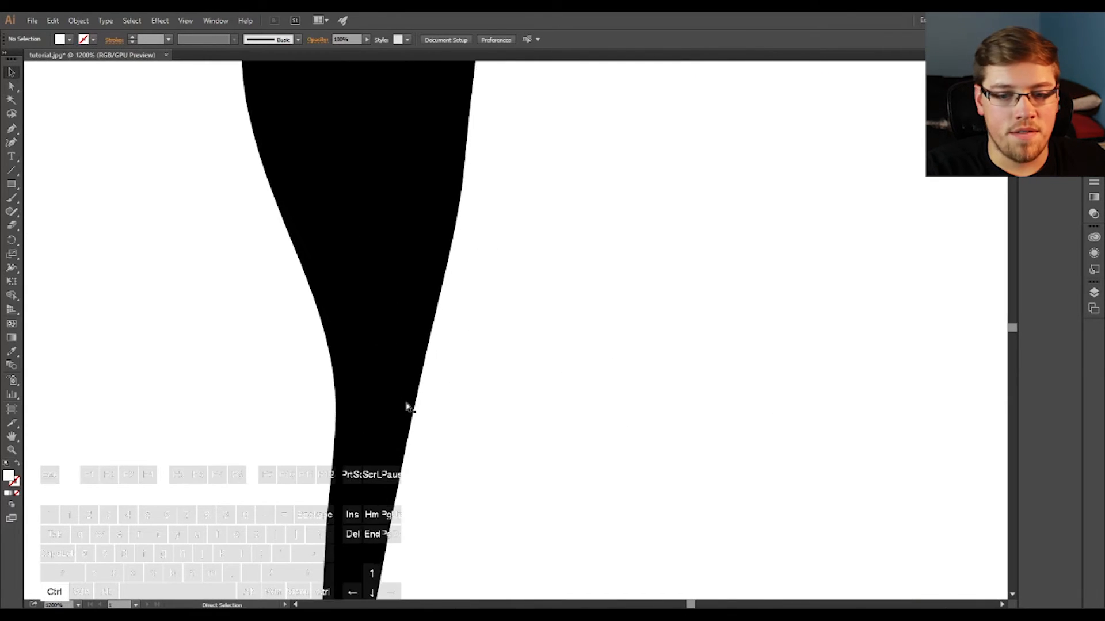
key("ctrl+equal")
key("ctrl+equal")
key("ctrl+equal")
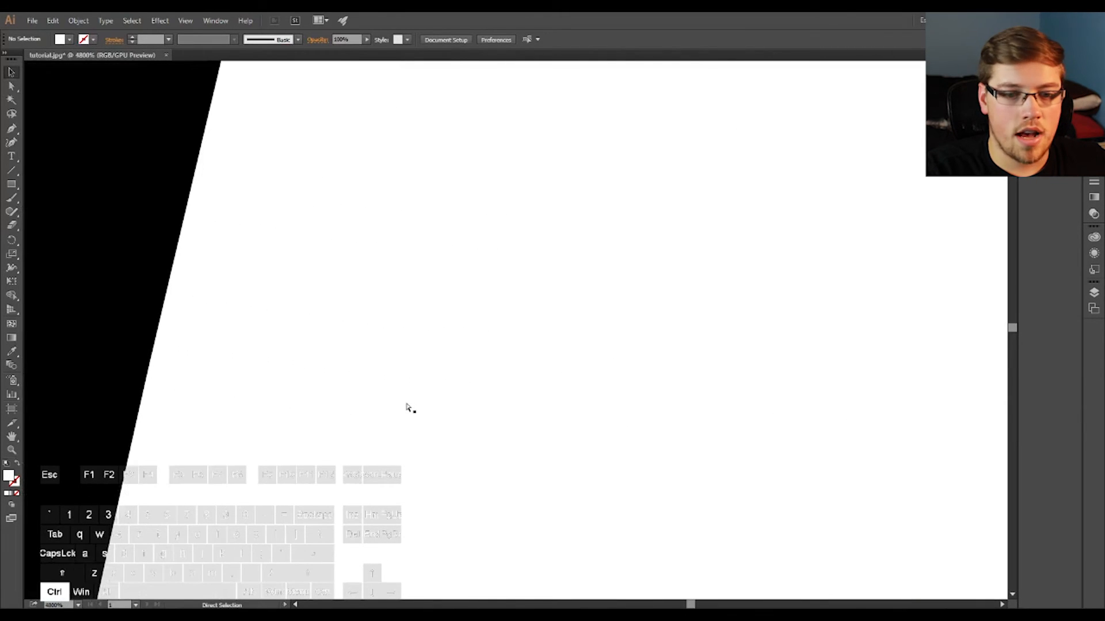
key("ctrl+minus")
key("ctrl+minus")
key("ctrl+minus")
key("ctrl+minus")
key("ctrl+minus")
key("ctrl+minus")
key("ctrl+minus")
key("ctrl+minus")
key("ctrl+minus")
key("ctrl+minus")
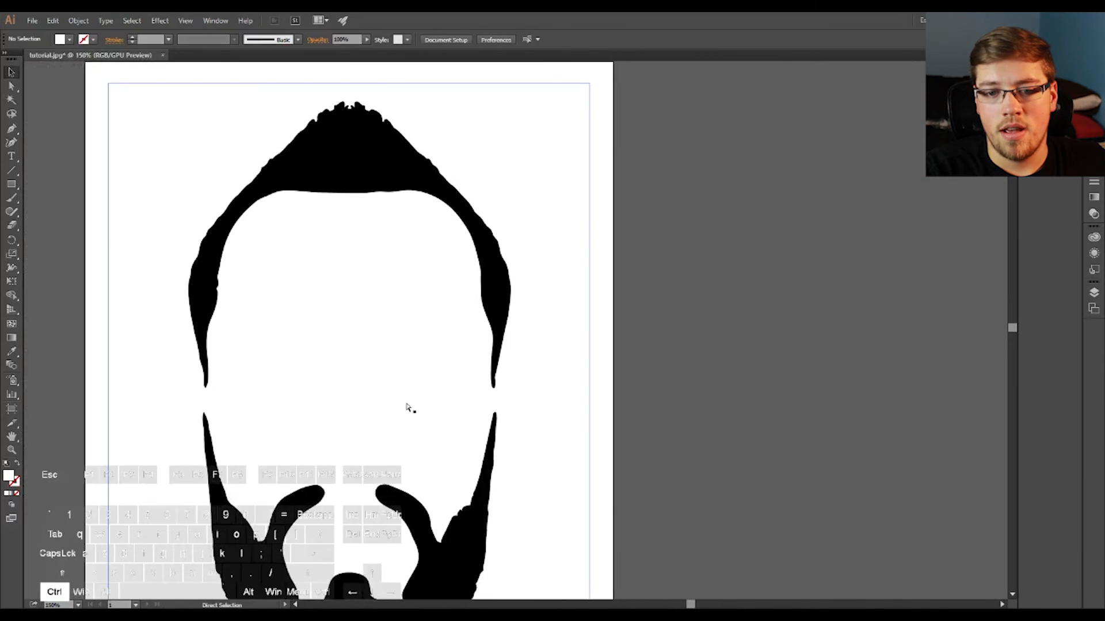
key("ctrl+minus")
key("ctrl+minus")
key("ctrl+equal")
key("space")
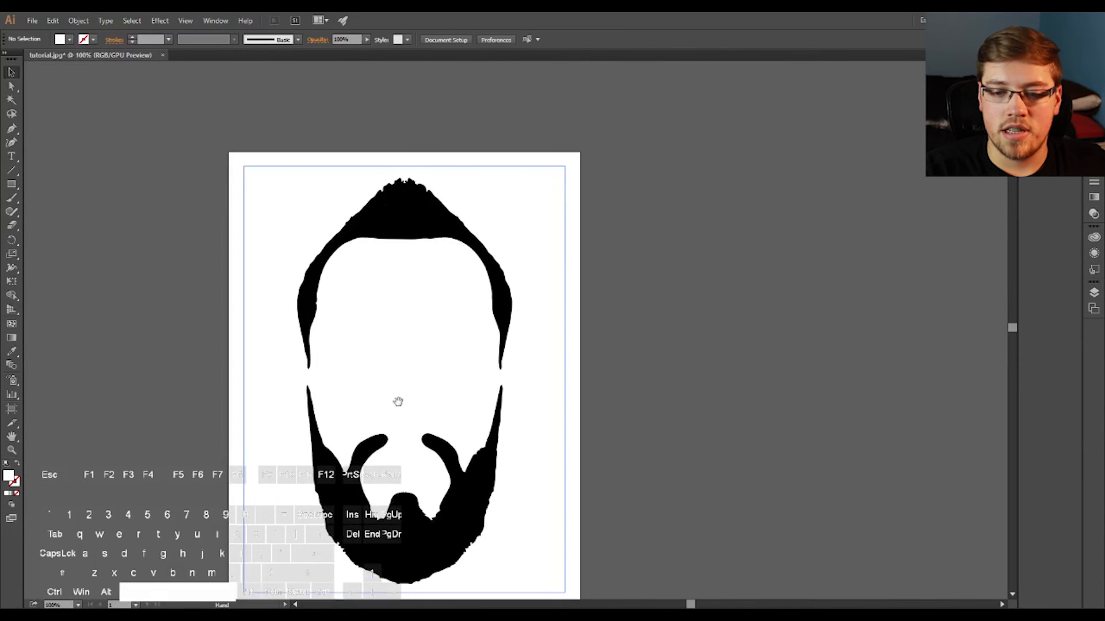
left_click_drag(397, 401, 523, 365)
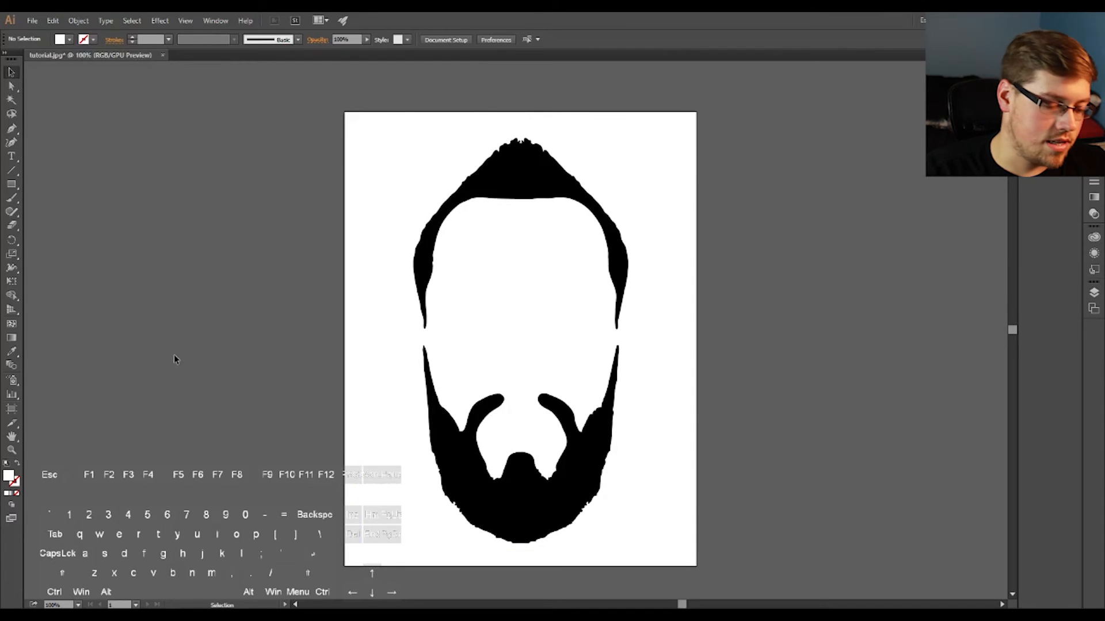
Add a second artboard fitted to the traced face, about 5.19 by 9.81 in, inside the Letter-size portrait artboard
key("o")
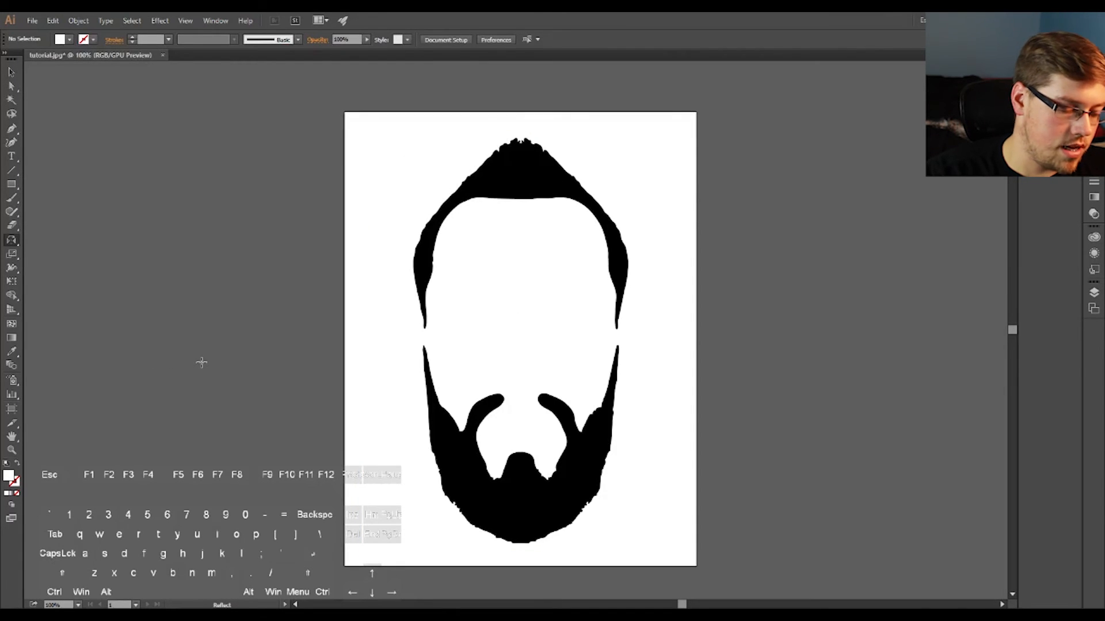
key("shift+o")
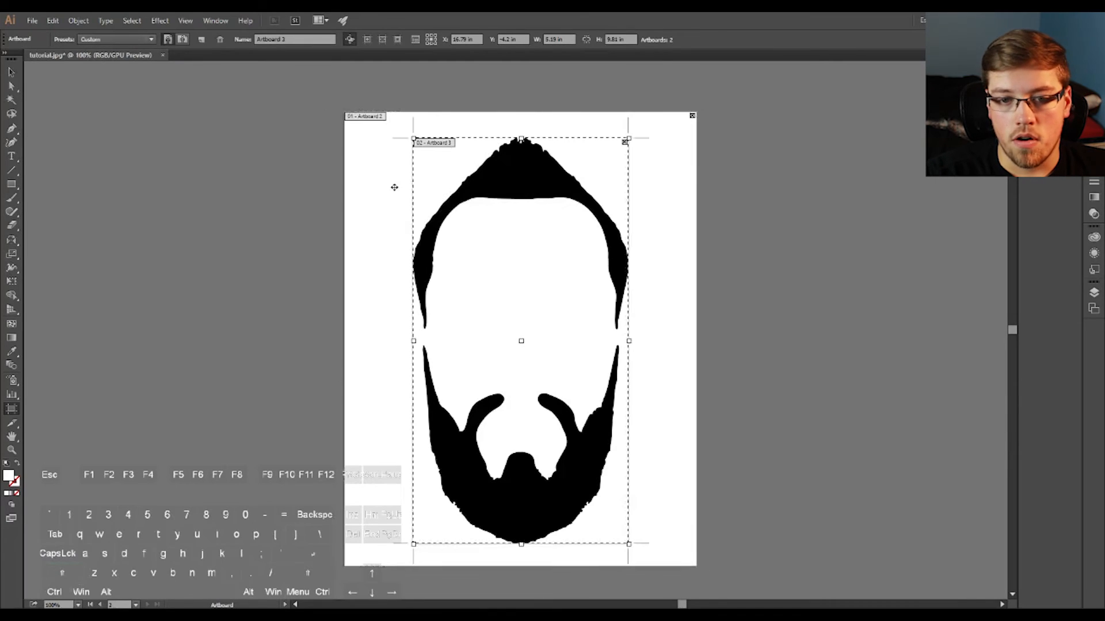
left_click(369, 178)
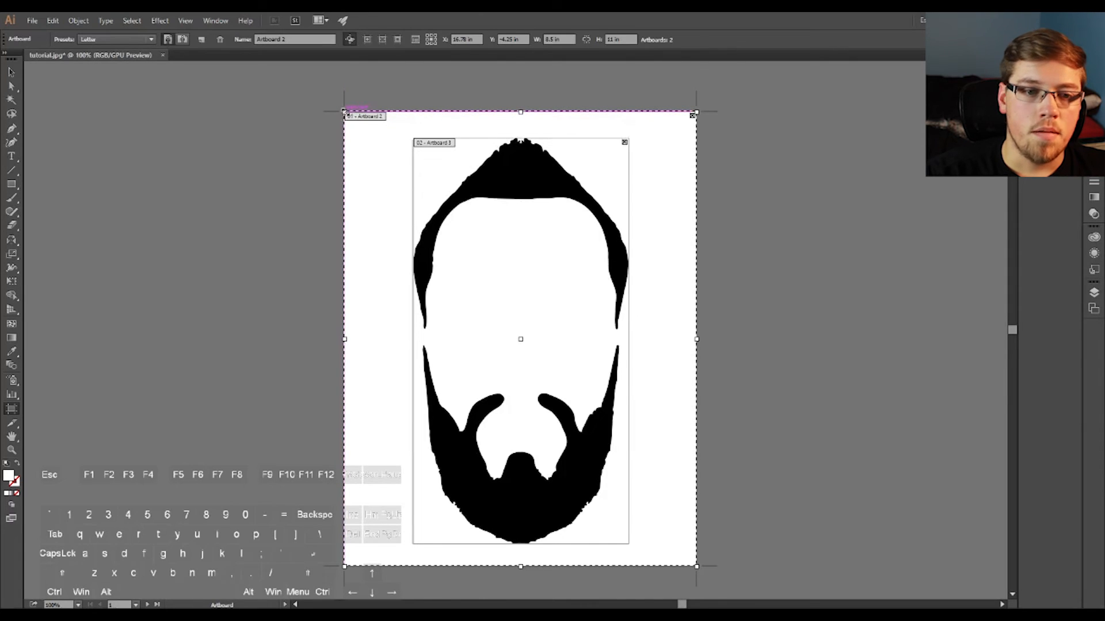
left_click(140, 38)
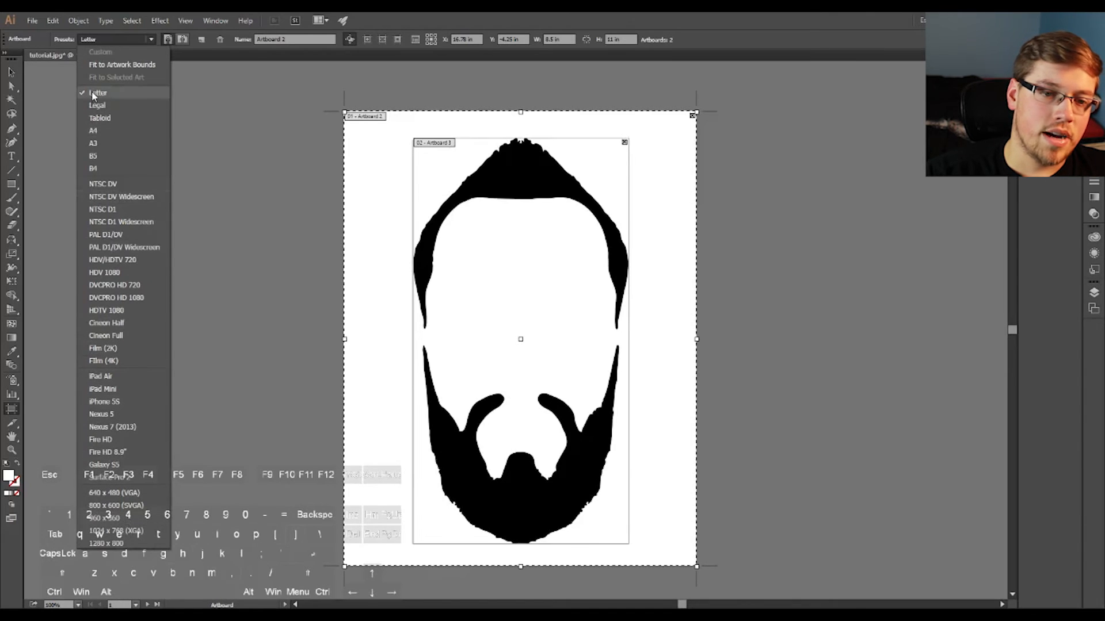
left_click(109, 39)
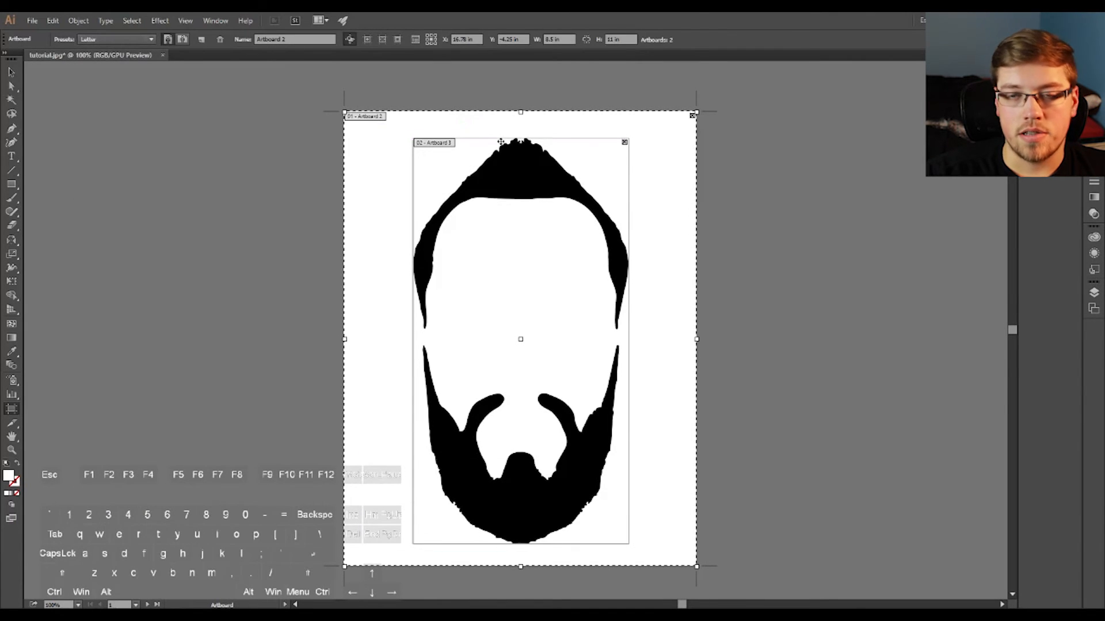
left_click(11, 72)
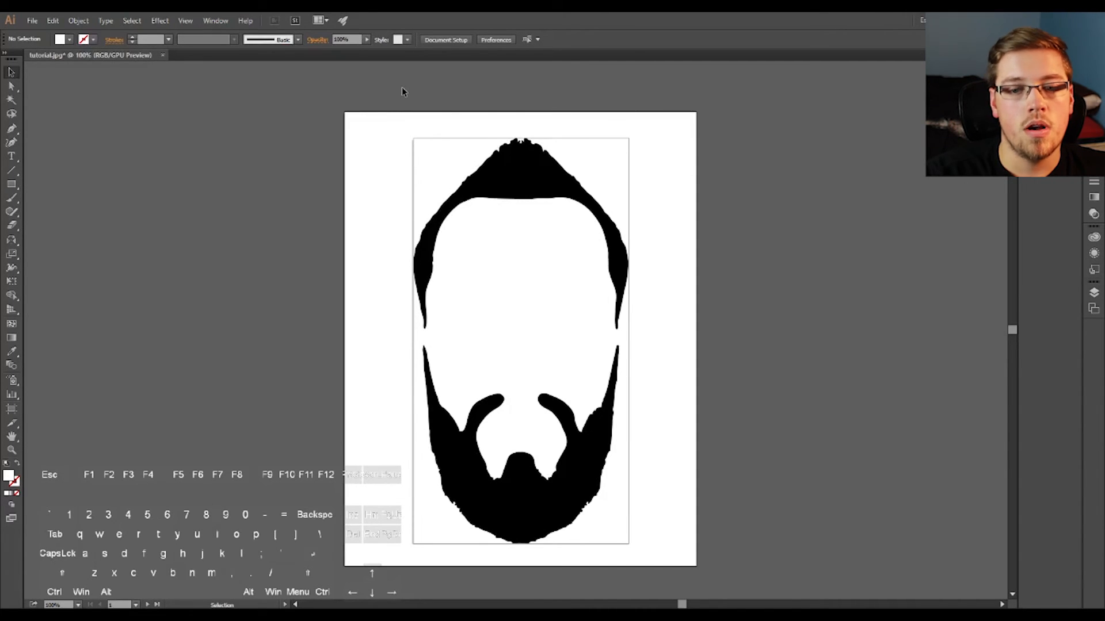
Export the artwork as a TIFF file named tutorial in the FACES folder, without using artboards
left_click(32, 22)
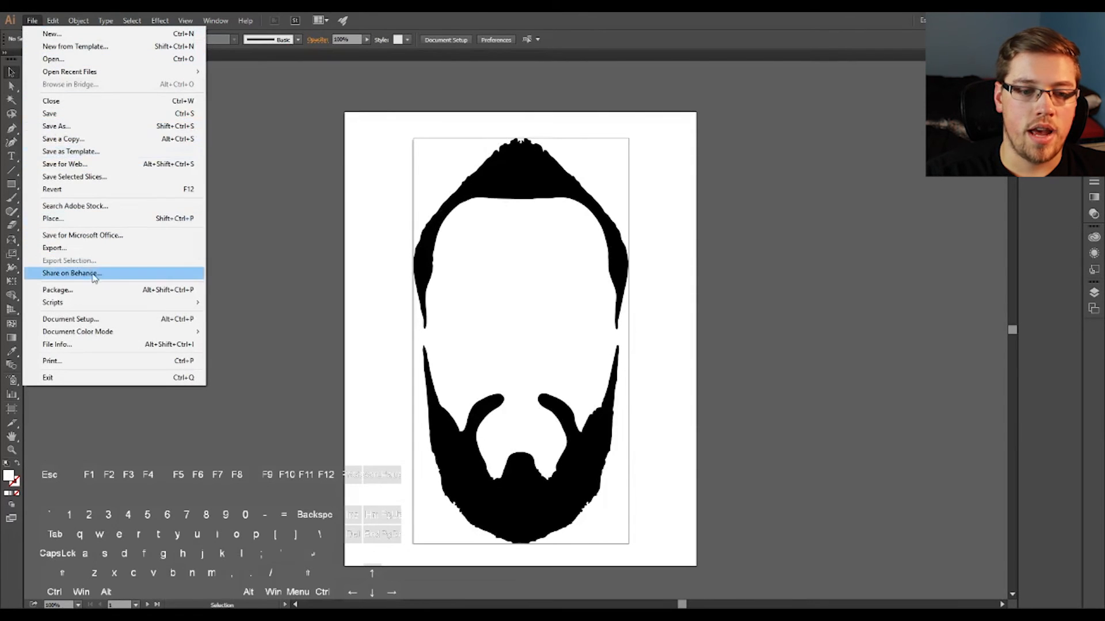
left_click(86, 248)
left_click(139, 277)
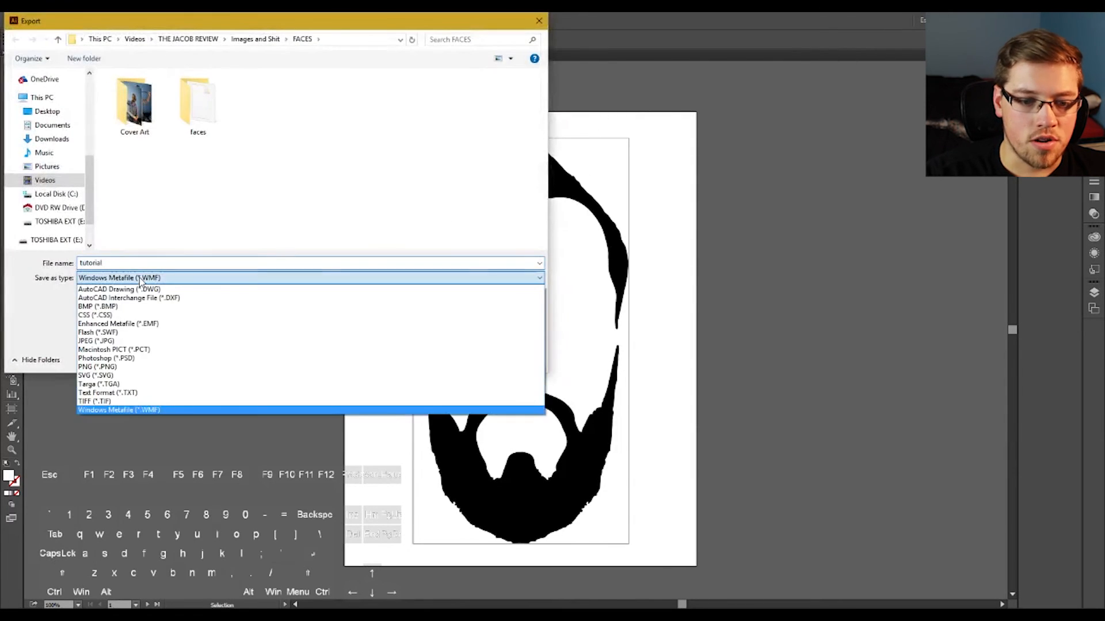
left_click(101, 401)
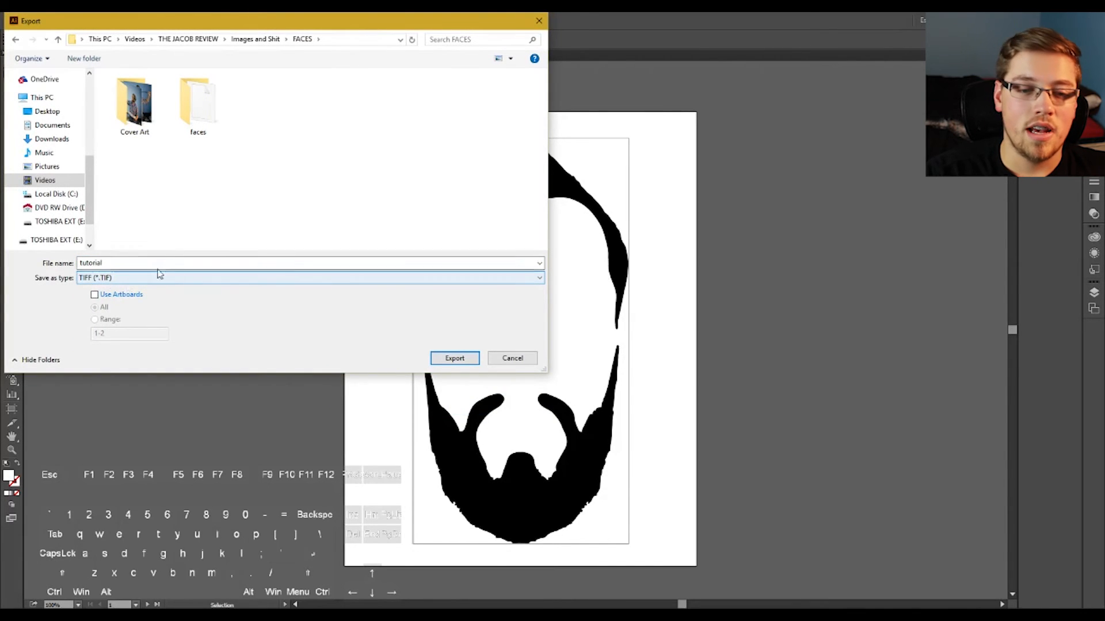
left_click(137, 262)
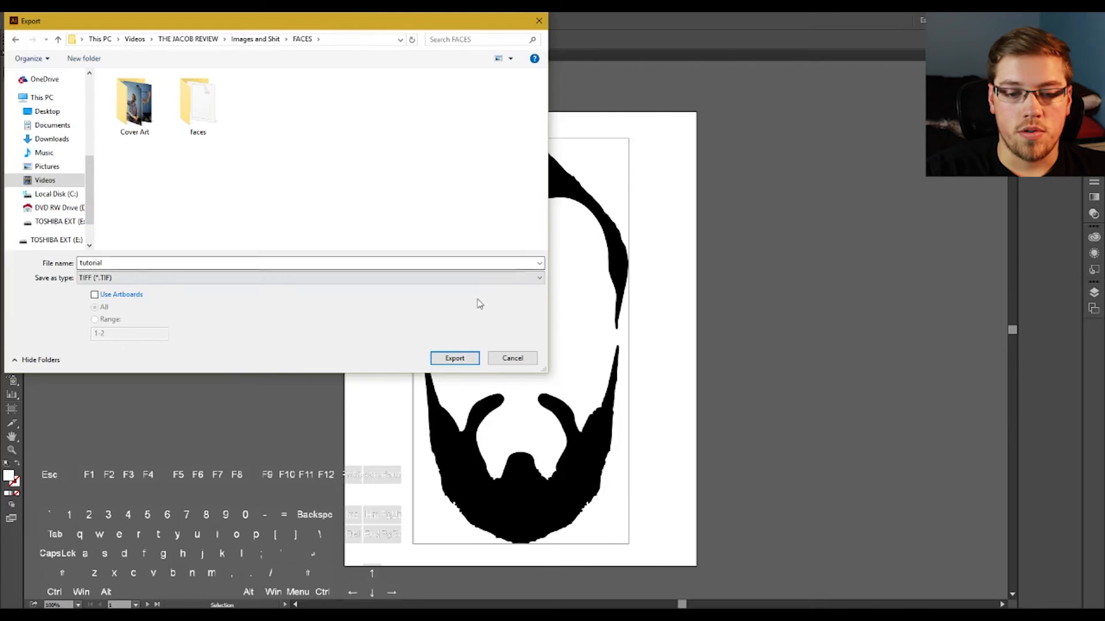
left_click(459, 356)
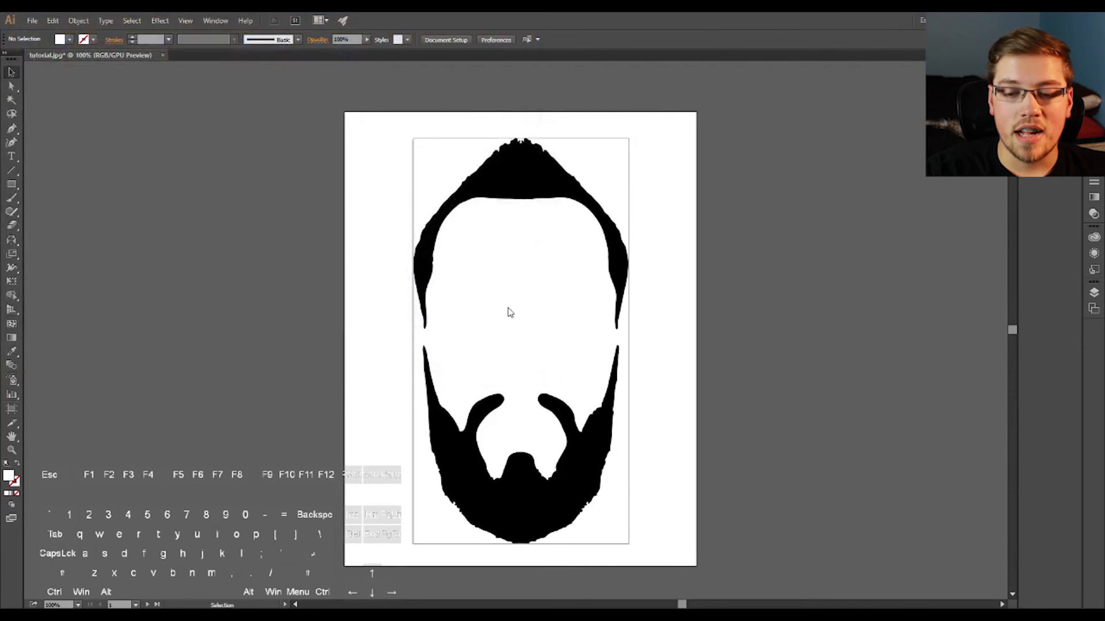
Examine the color model choices for the TIFF export and keep RGB
left_click(538, 266)
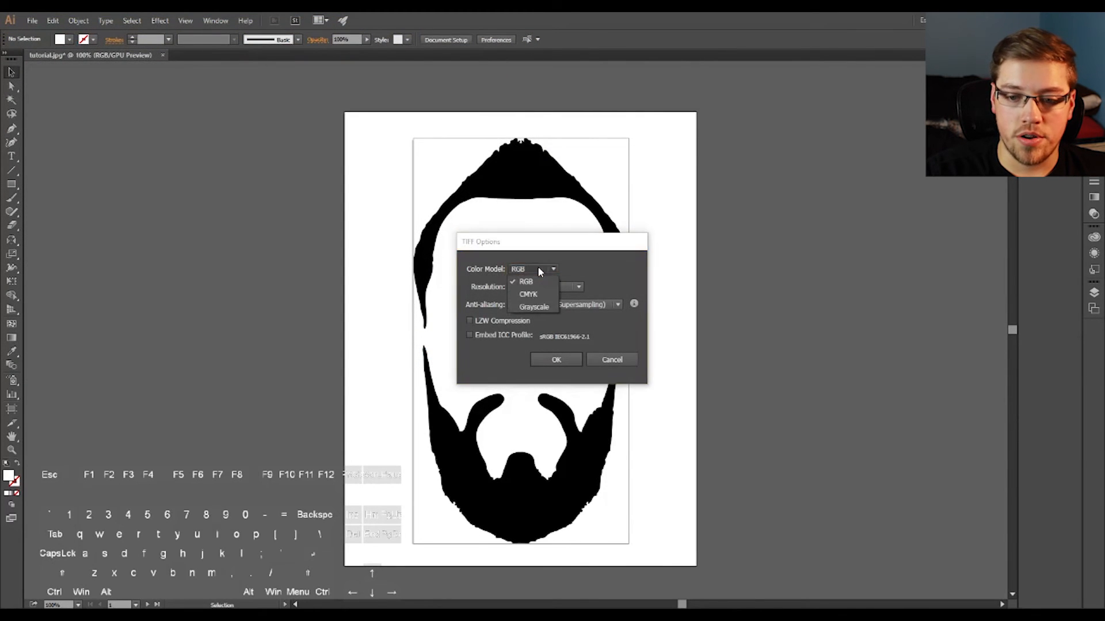
left_click(547, 268)
left_click(554, 270)
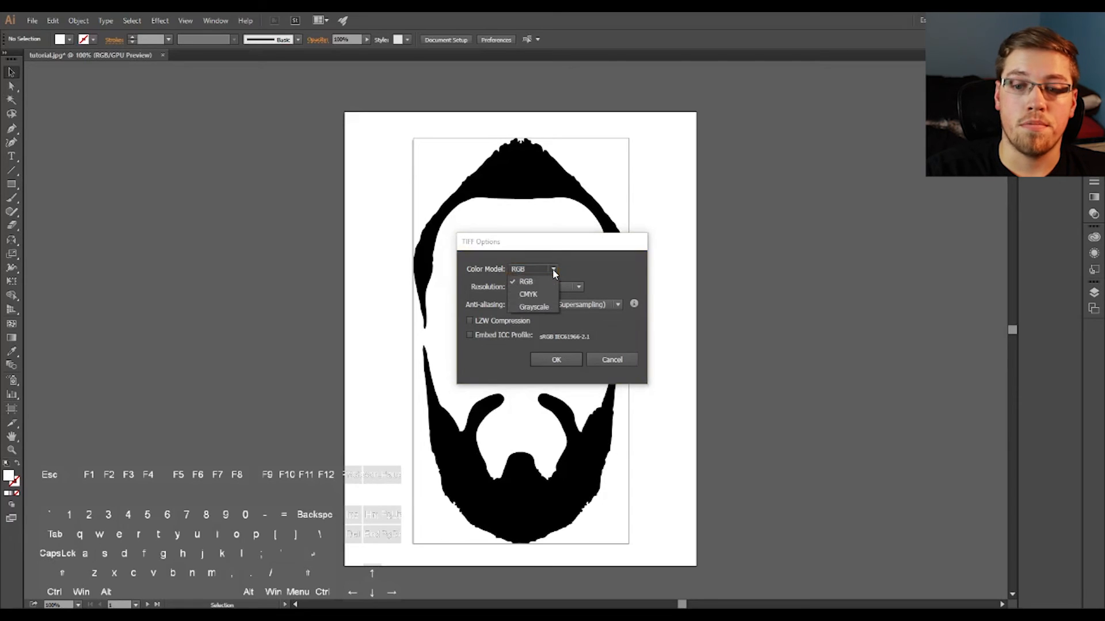
left_click(553, 269)
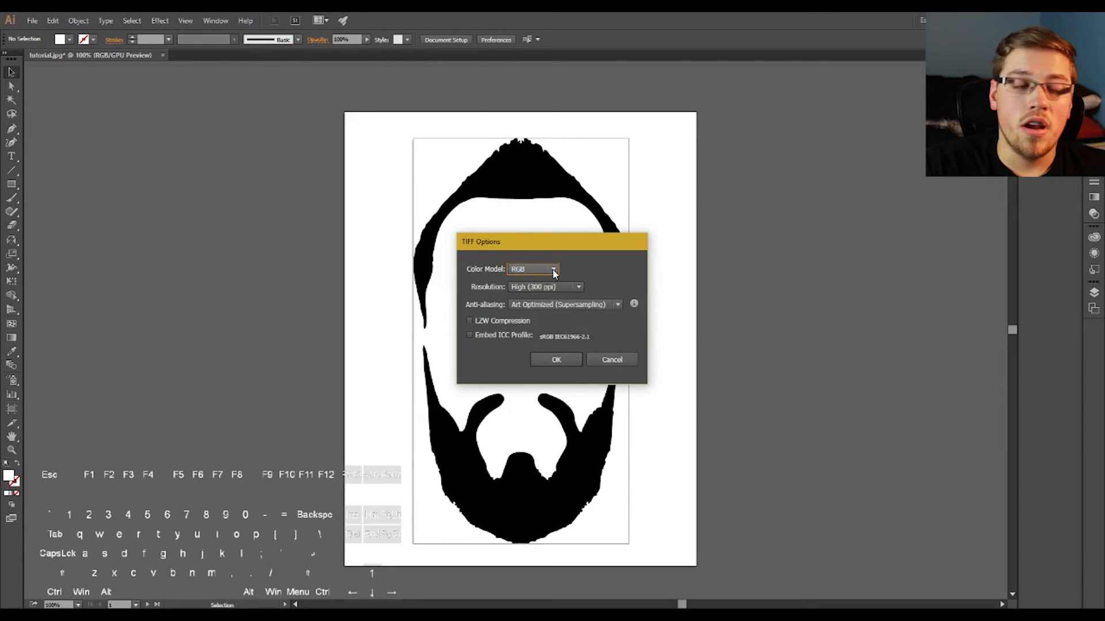
left_click(554, 270)
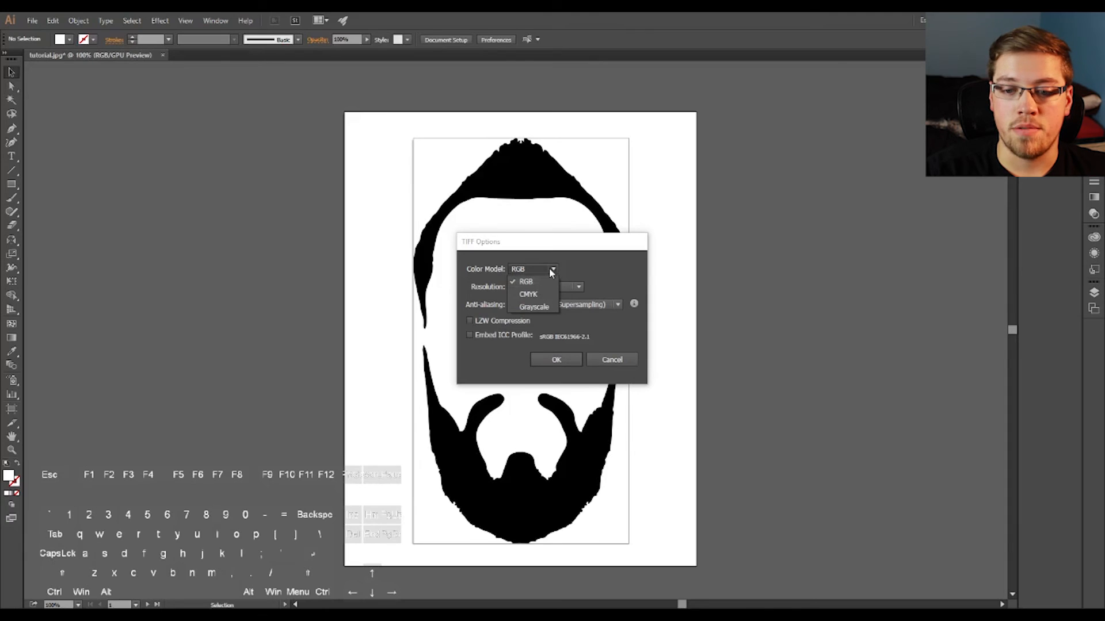
left_click(552, 272)
left_click(554, 269)
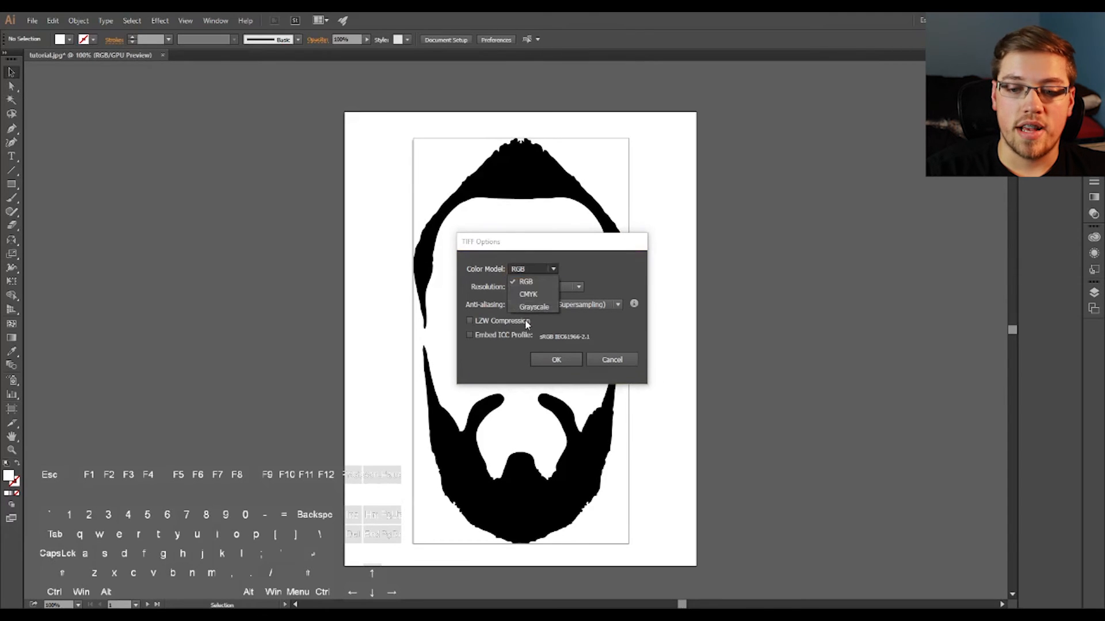
left_click(543, 277)
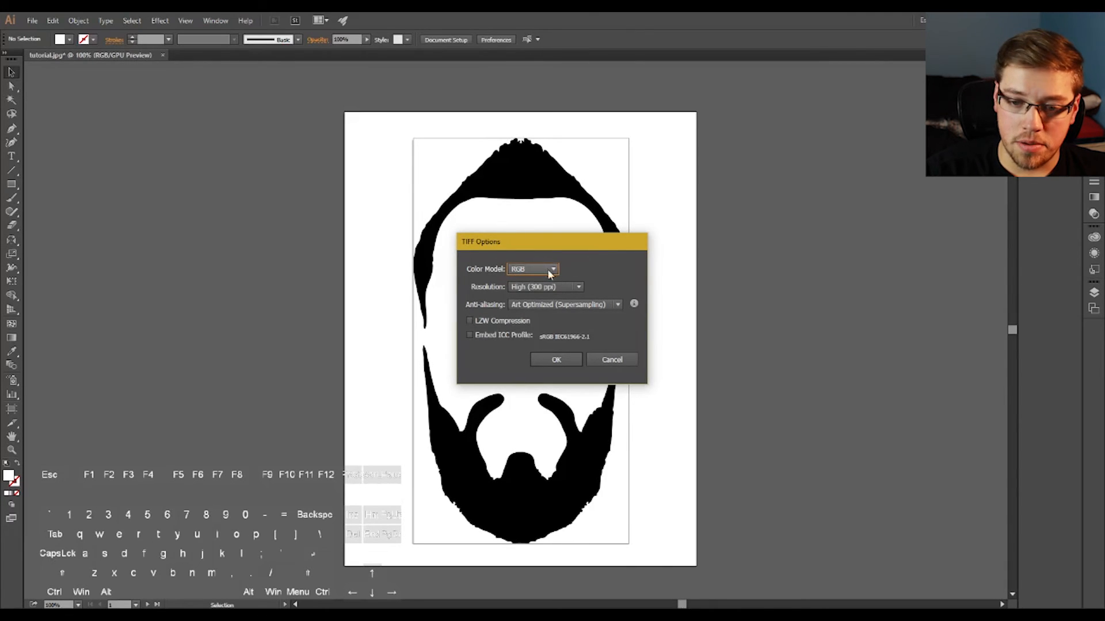
Set the TIFF resolution to High (300 ppi), keep Art Optimized (Supersampling) anti-aliasing, and complete the export
left_click(577, 287)
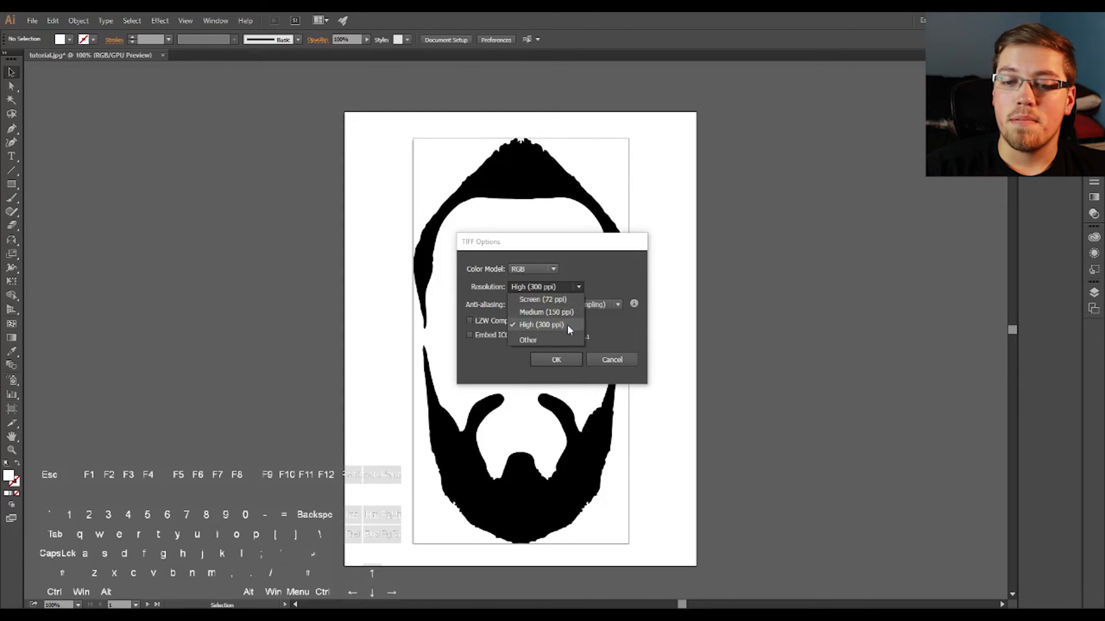
left_click(540, 338)
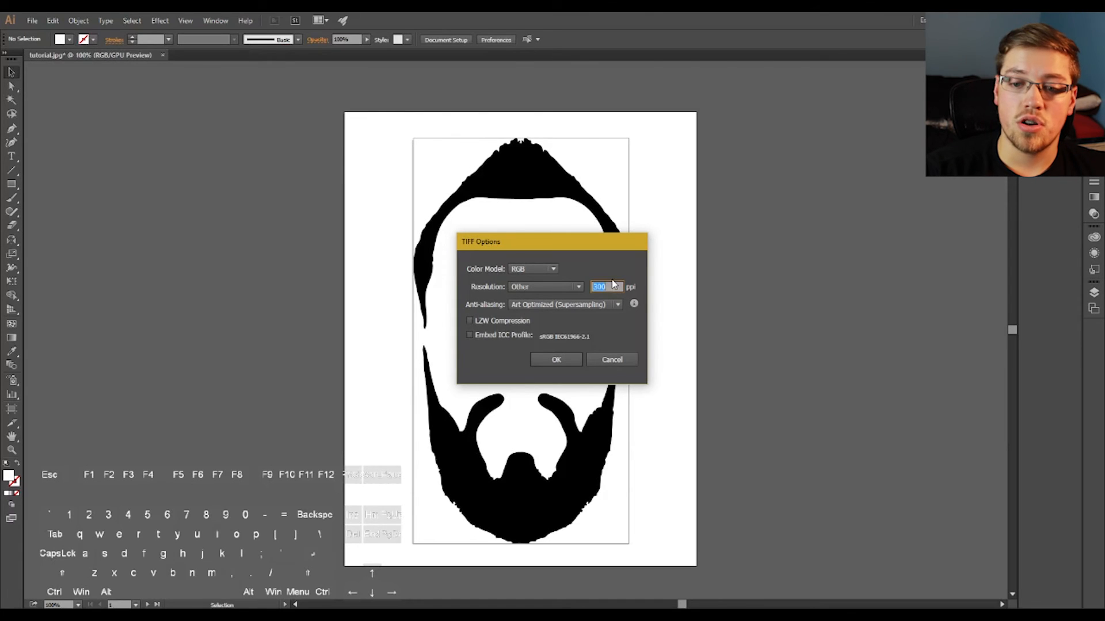
left_click(518, 287)
left_click(540, 325)
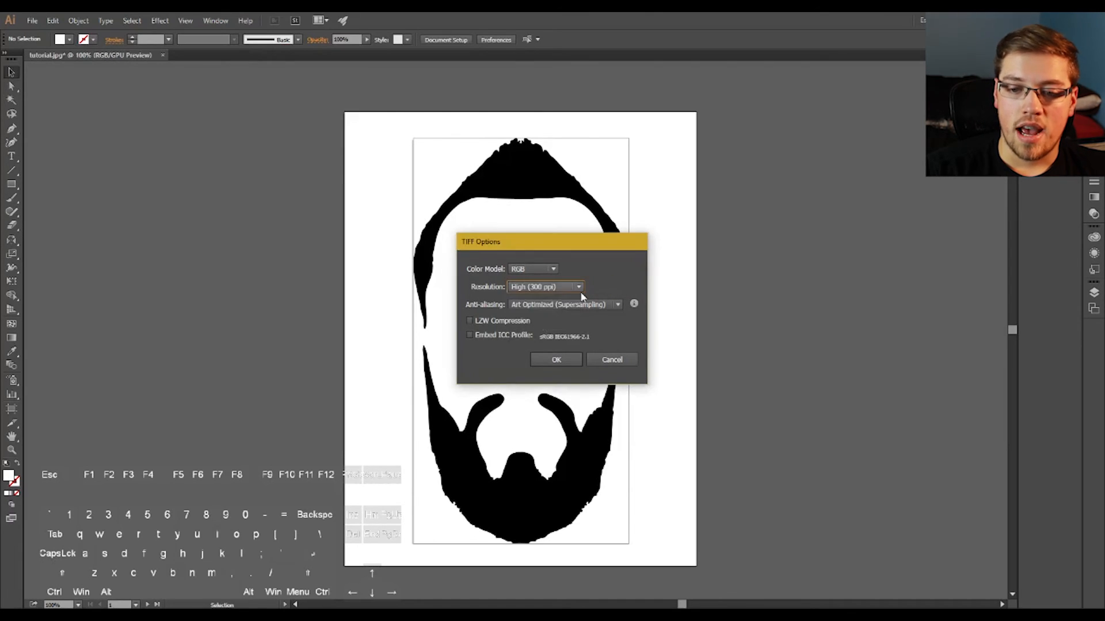
left_click(607, 305)
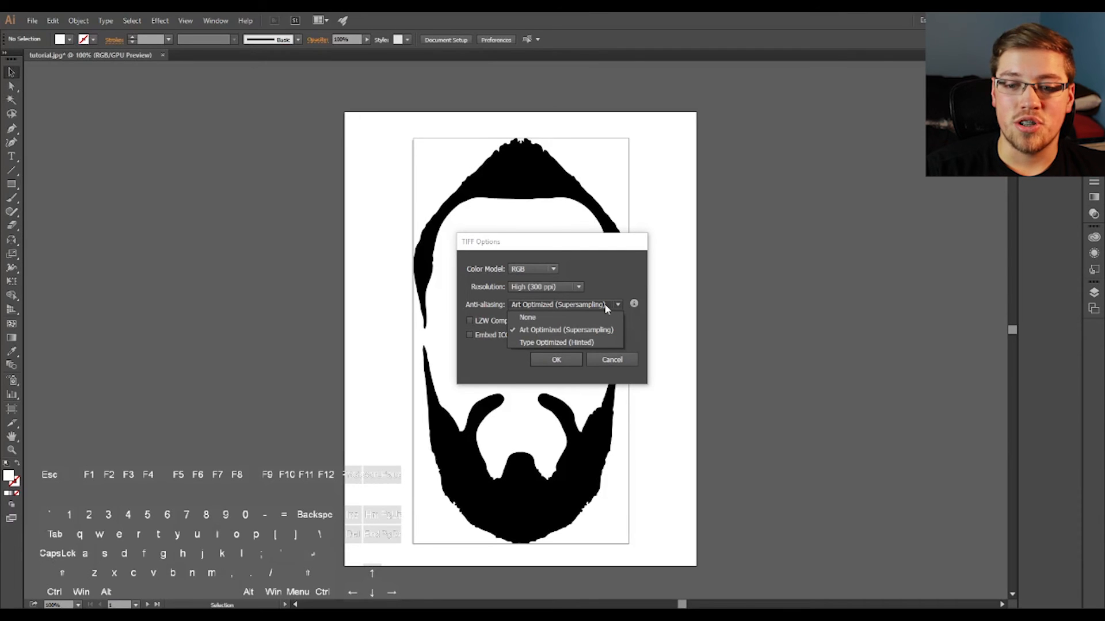
left_click(604, 302)
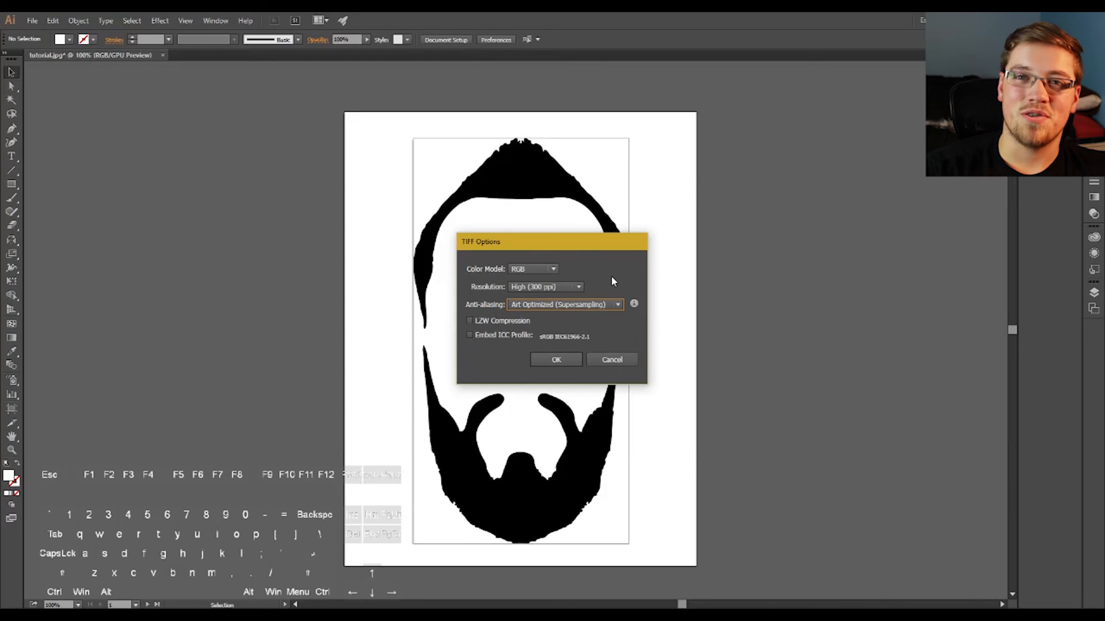
left_click(605, 304)
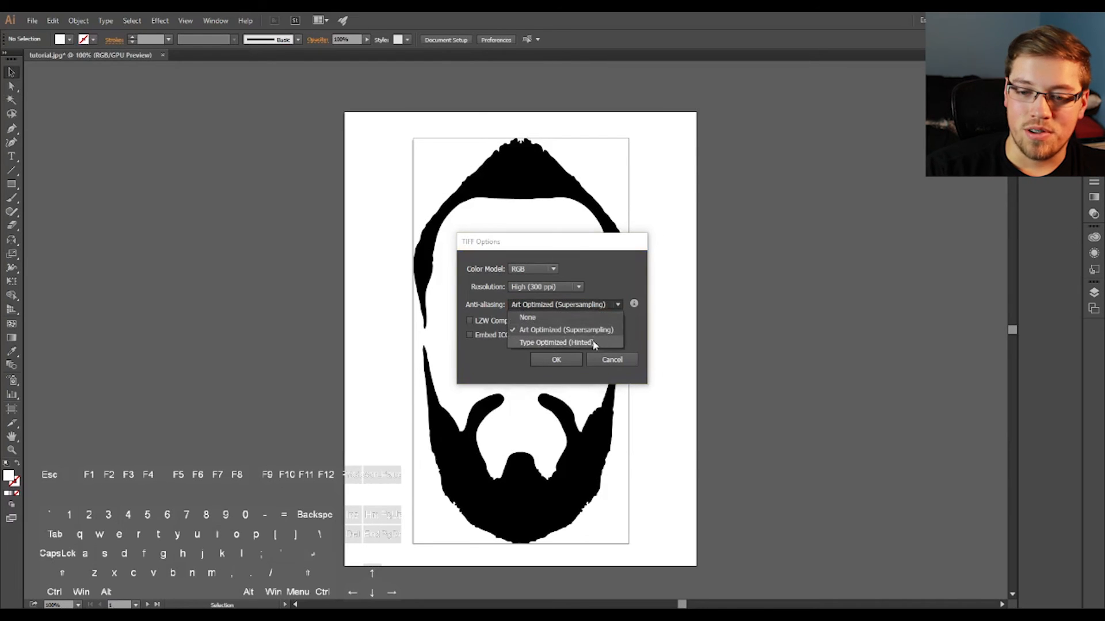
left_click(612, 289)
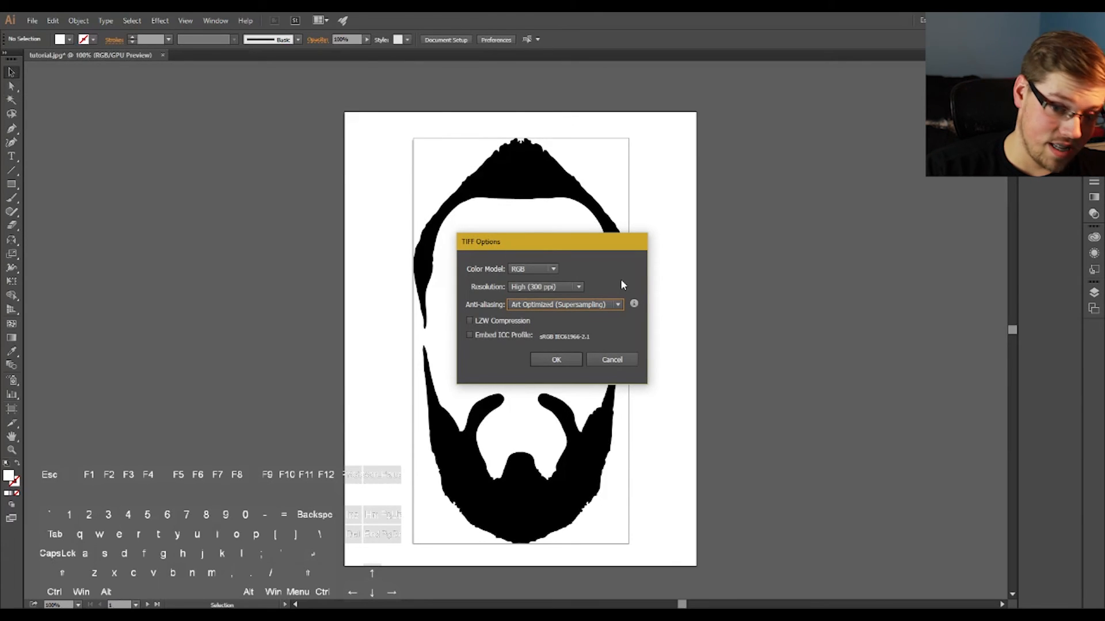
left_click(558, 361)
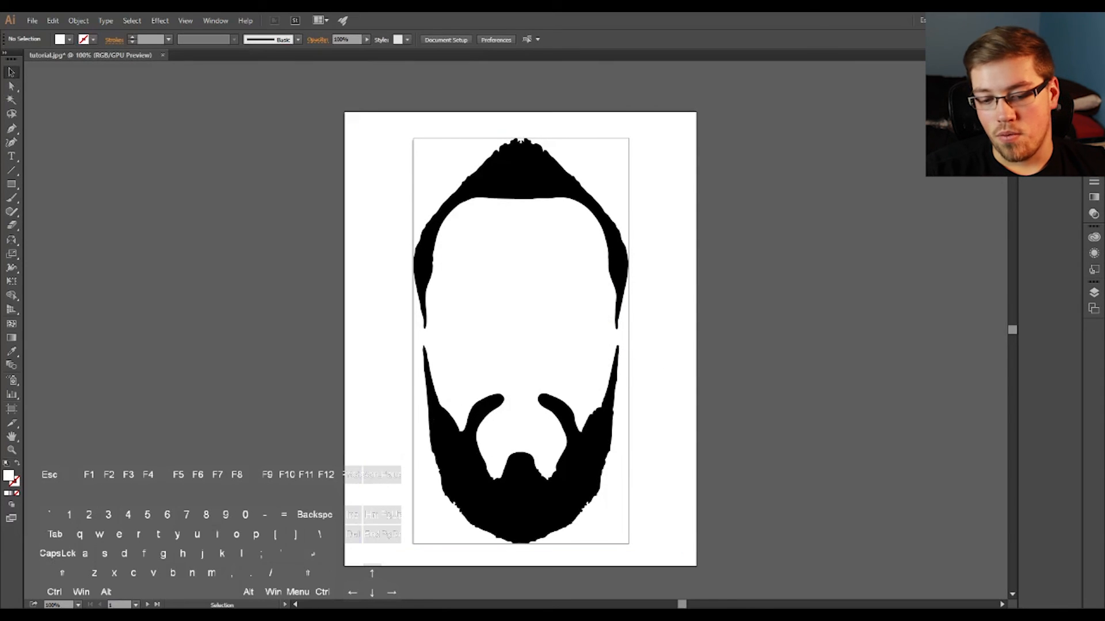
Switch to File Explorer, open the exported tutorial image from the FACES folder, and maximize its viewer window
left_click_drag(0, 26, 727, 87)
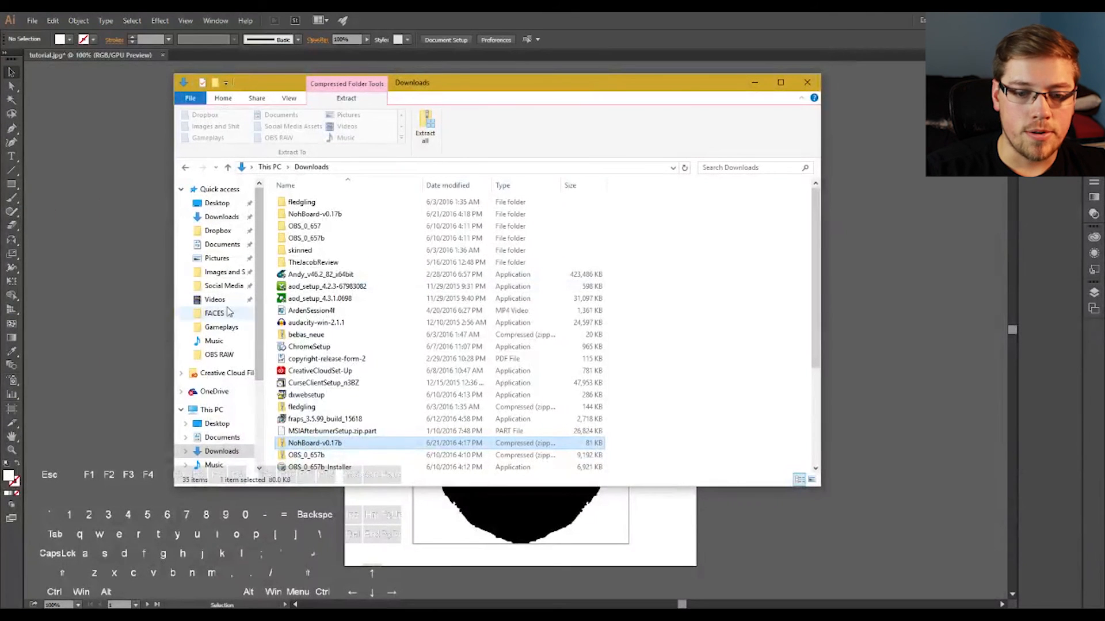
scroll(217, 293, "down", 1)
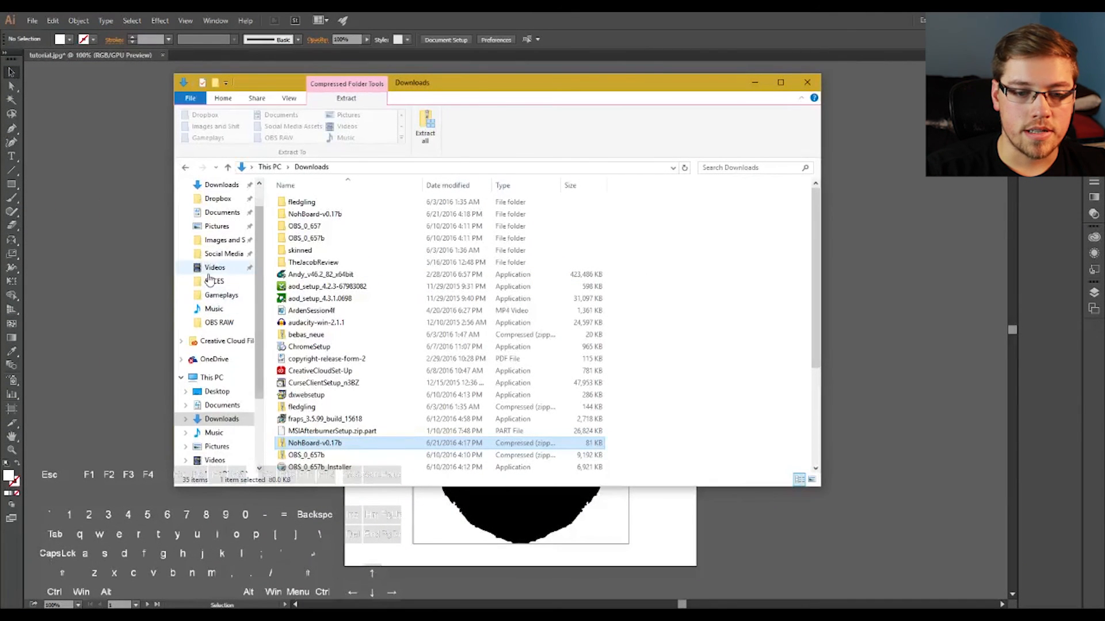
scroll(587, 317, "down", 3)
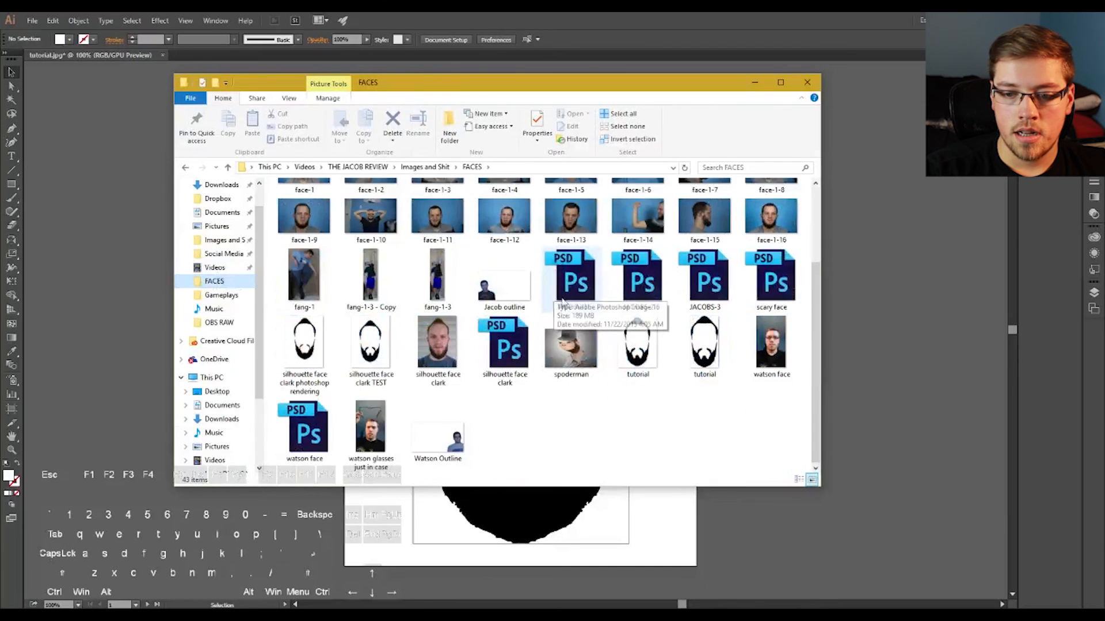
double_click(699, 342)
left_click_drag(562, 57, 557, 12)
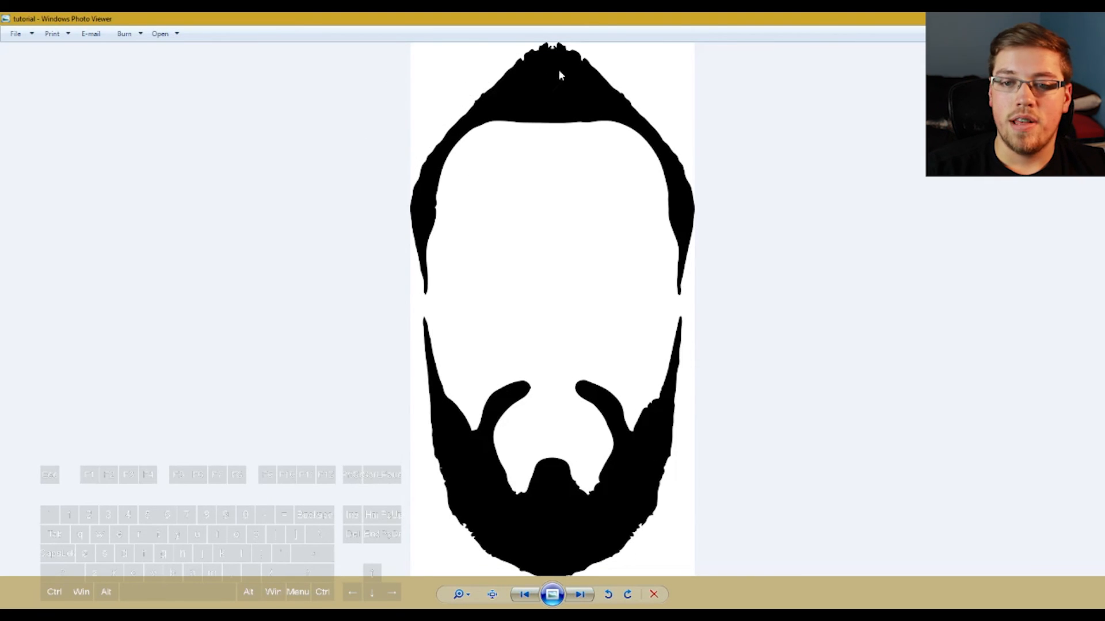
Open the print settings for the tutorial image and turn off fitting the picture to the frame
right_click(551, 88)
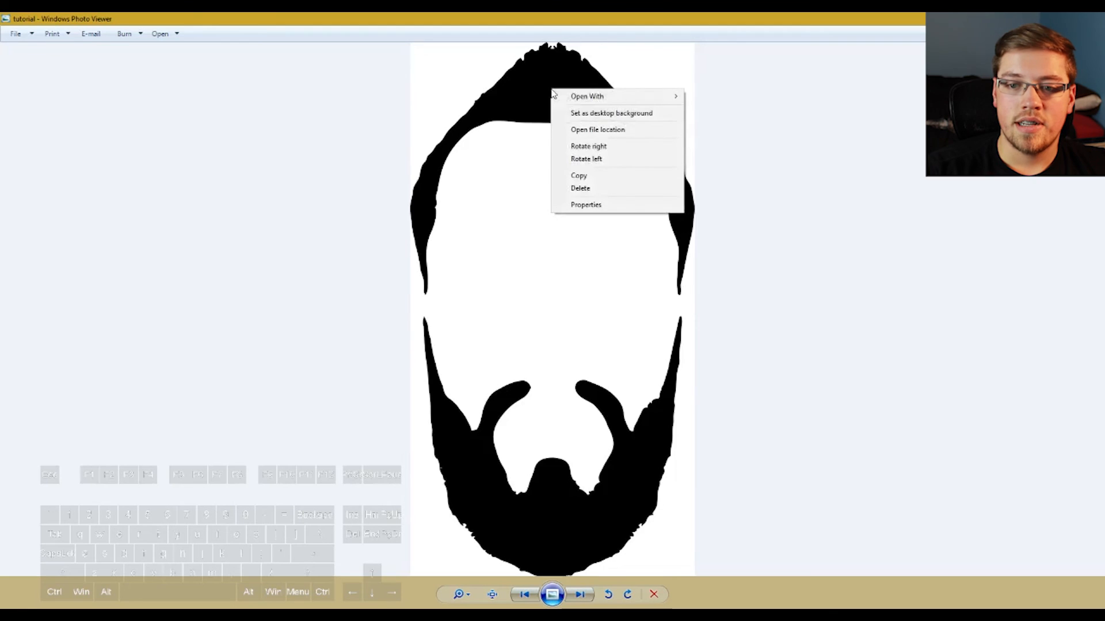
left_click(502, 107)
left_click(55, 33)
left_click(78, 48)
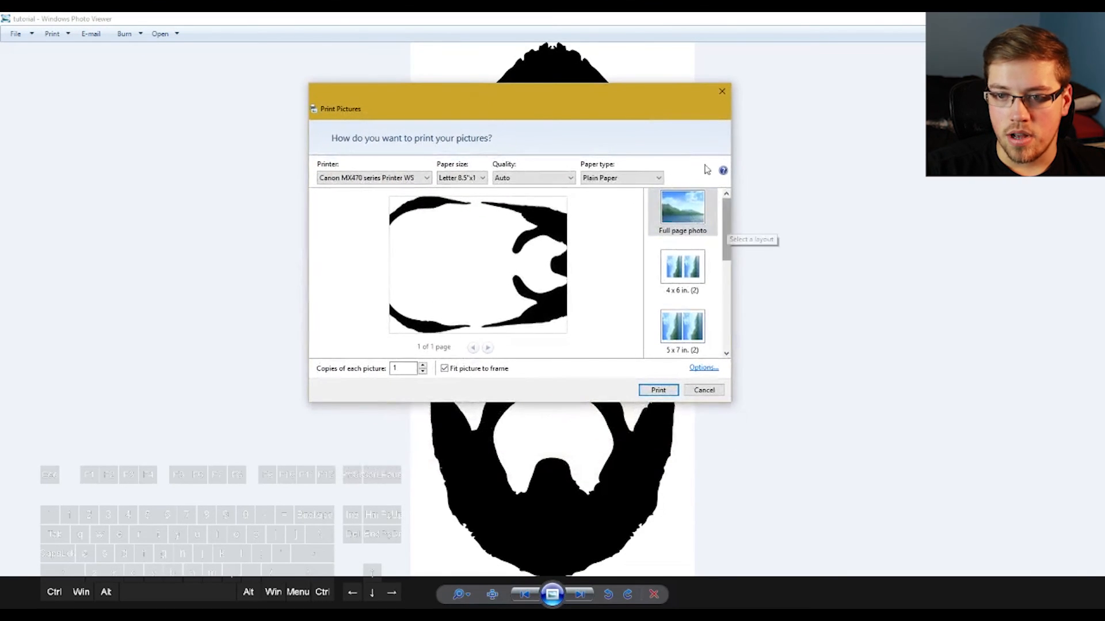
left_click_drag(671, 95, 643, 77)
left_click_drag(698, 201, 698, 223)
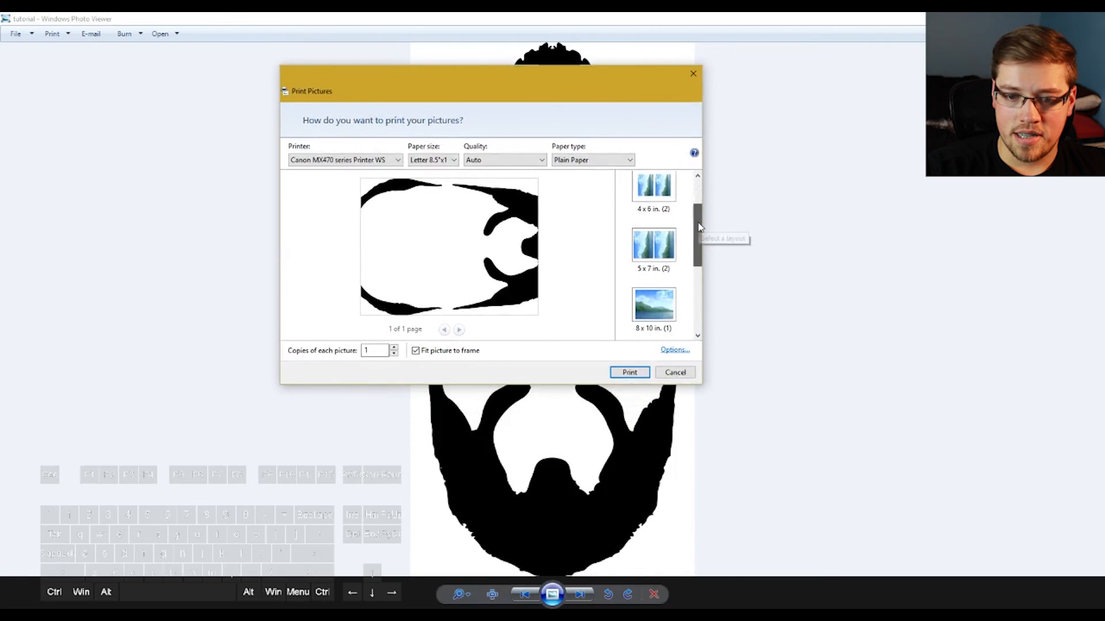
left_click(462, 353)
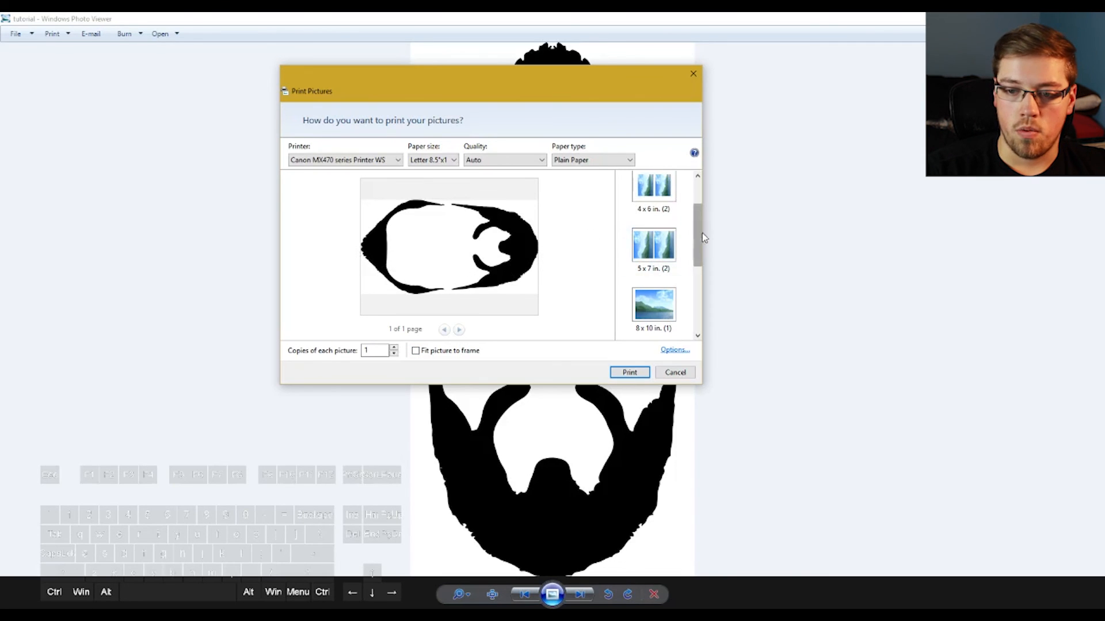
Preview the 8 x 10 in. and Full page photo print layouts, check the quality setting, and cancel printing
left_click(677, 297)
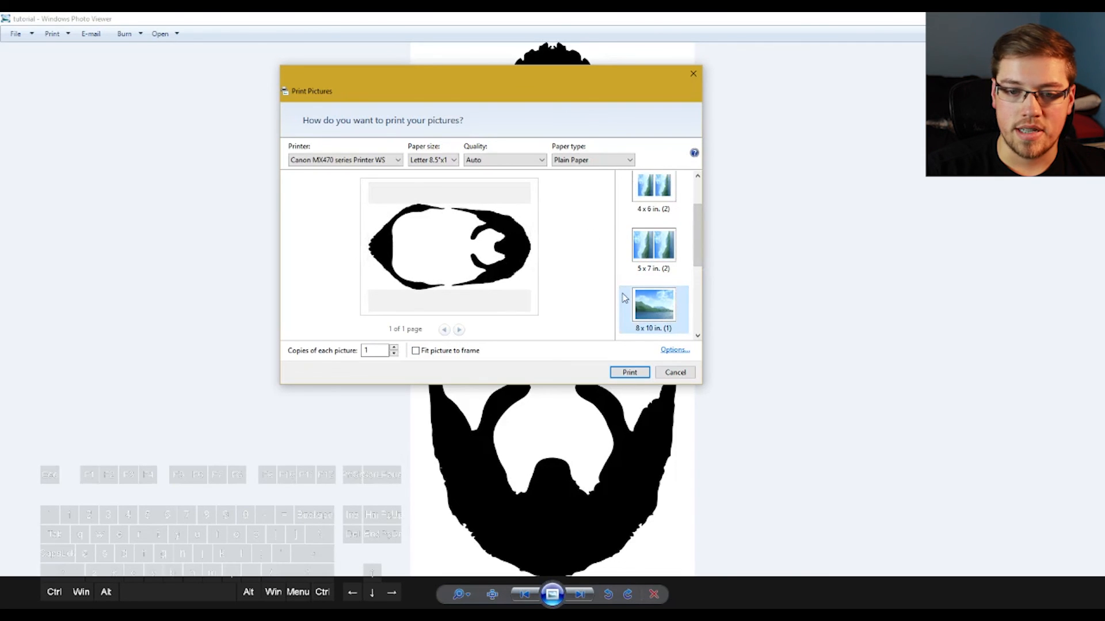
scroll(661, 195, "up", 1)
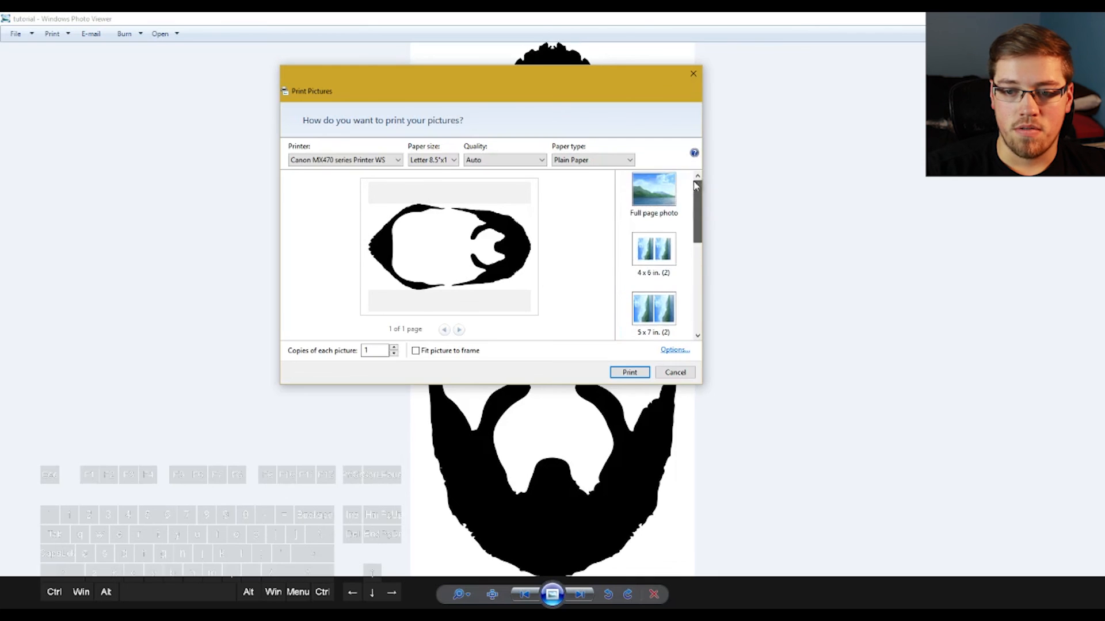
left_click(668, 189)
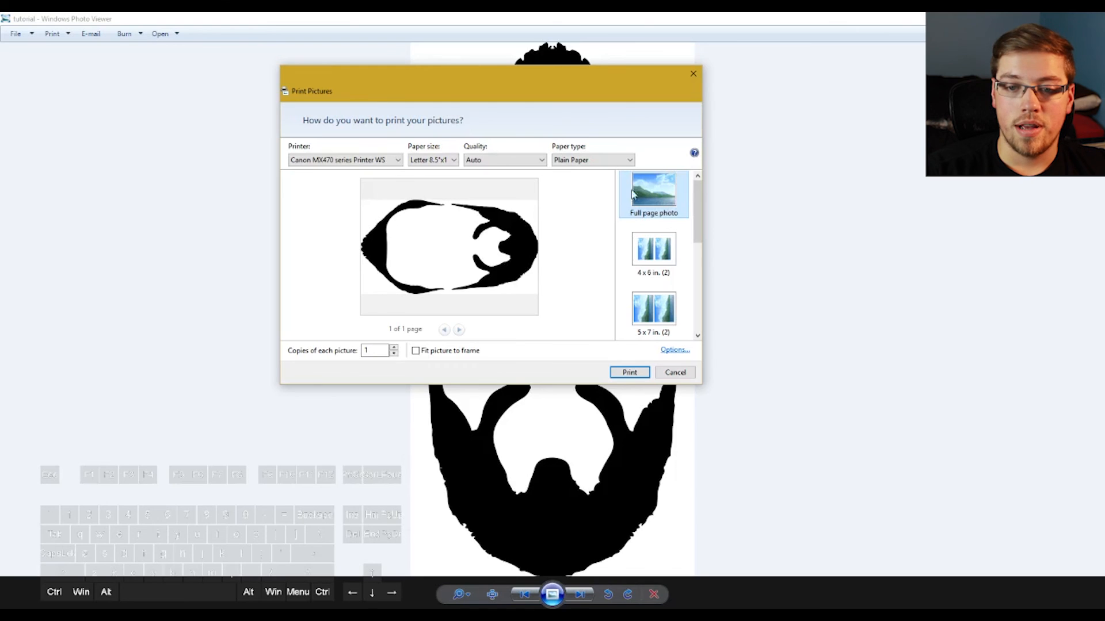
left_click(529, 159)
left_click(530, 160)
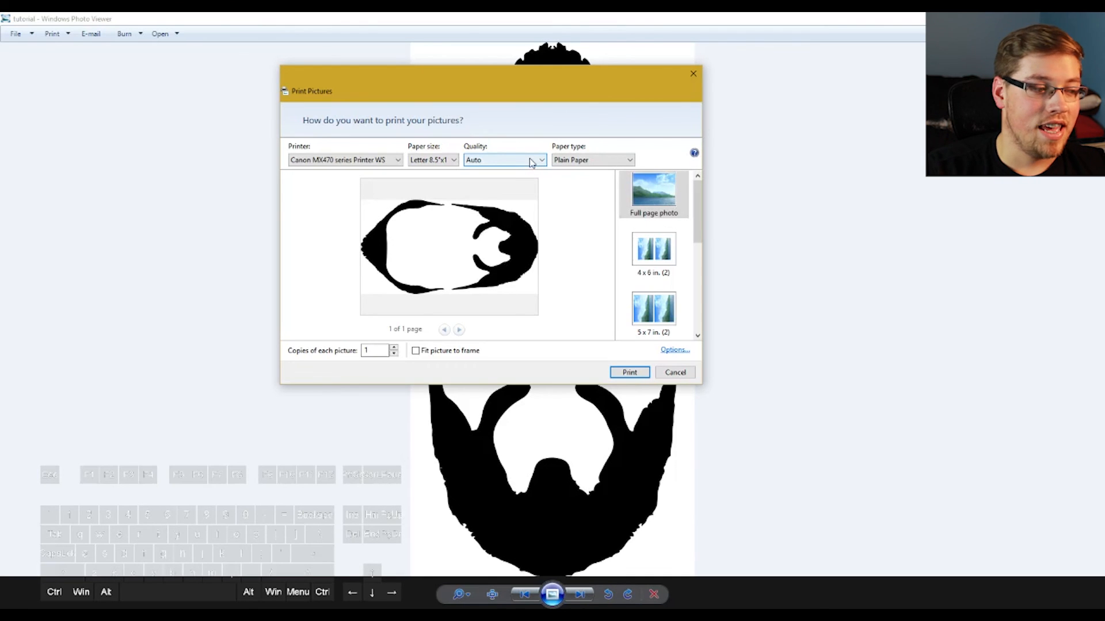
left_click(679, 372)
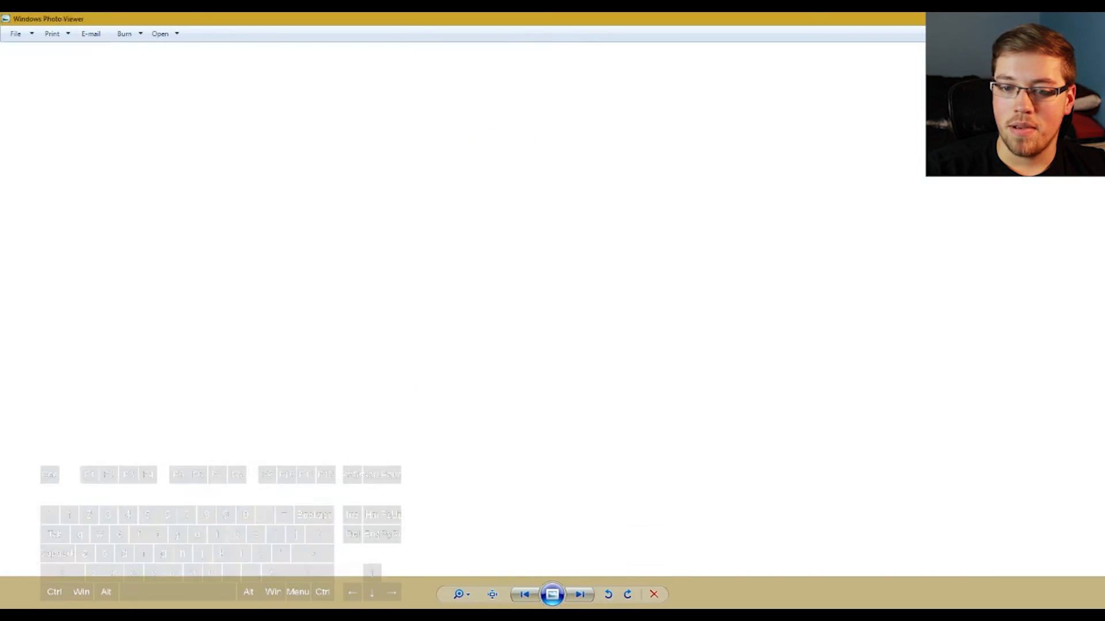